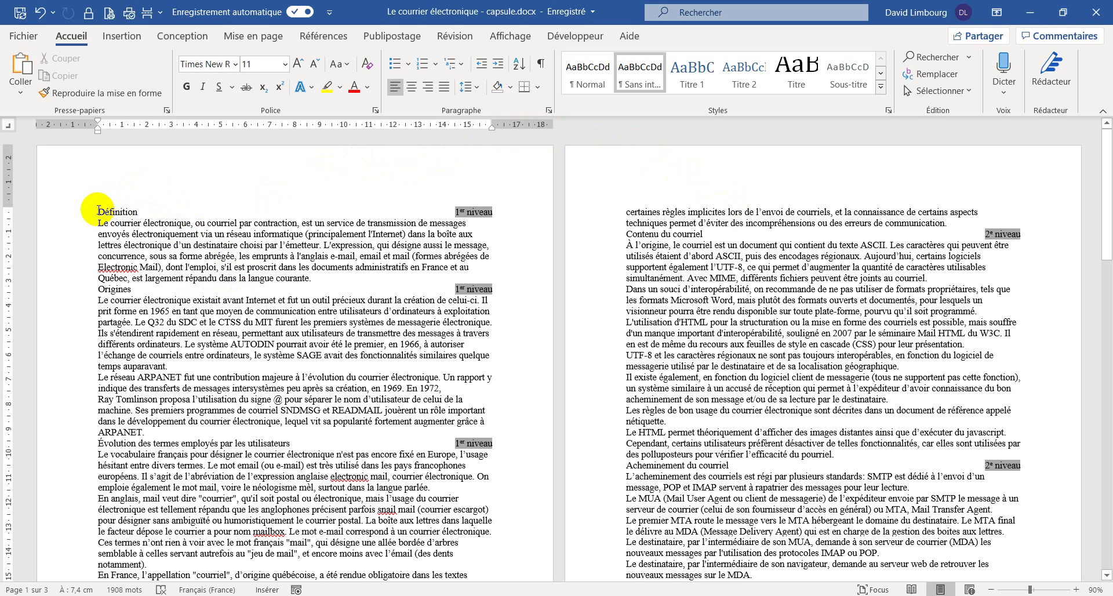
- Insert four next-page section breaks at the start of the text, pushing Définition to page 5
{"action": "left_click", "coordinate": [142, 226]}
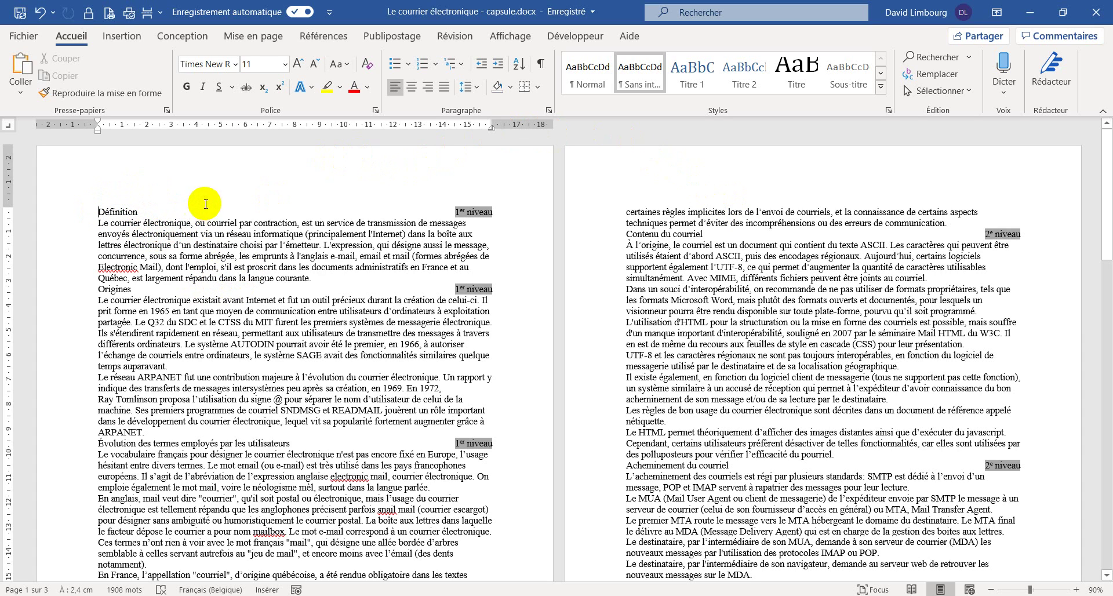
{"action": "left_click", "coordinate": [277, 44]}
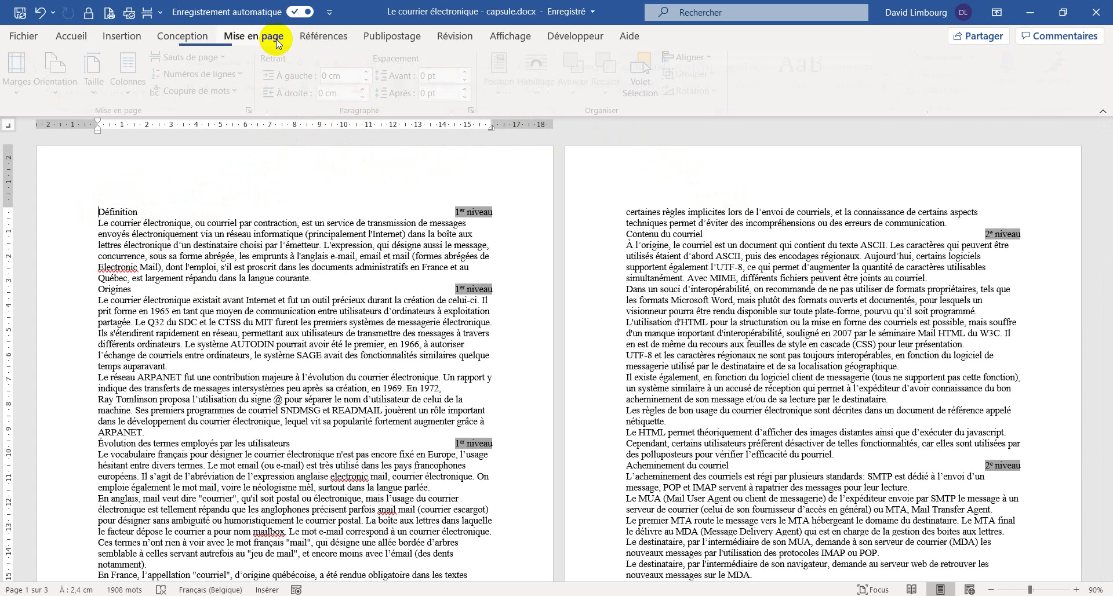
{"action": "left_click", "coordinate": [221, 57]}
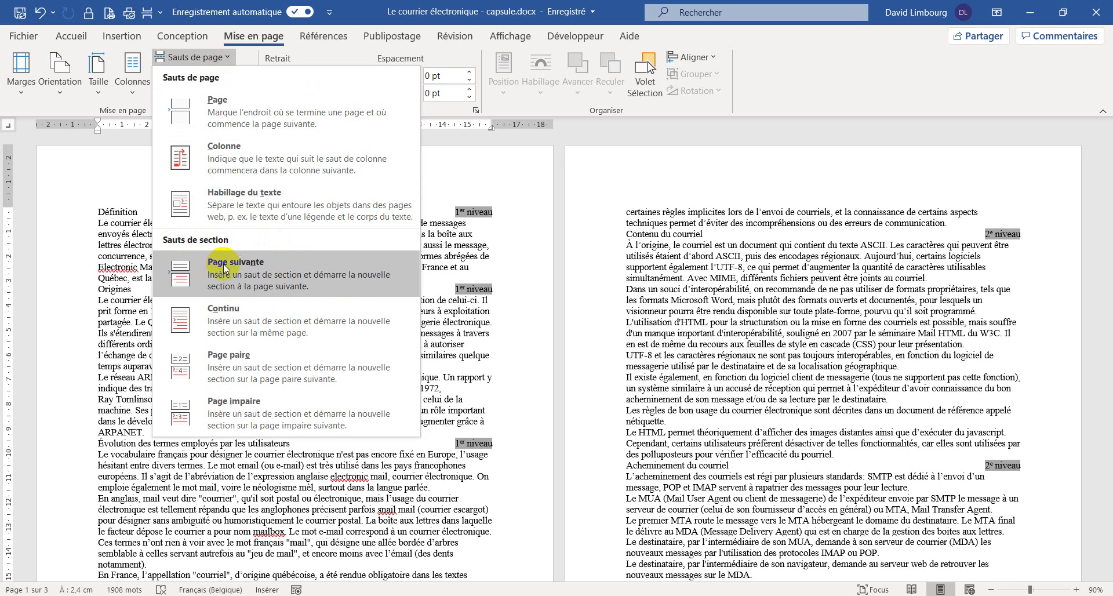
{"action": "left_click", "coordinate": [248, 279]}
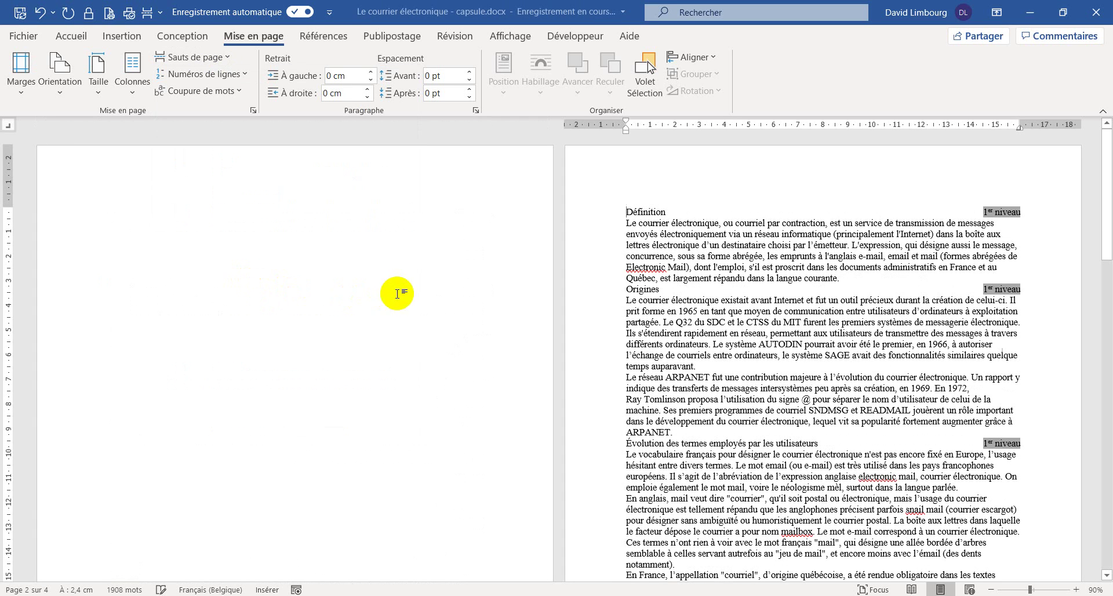
{"action": "left_click", "coordinate": [222, 58]}
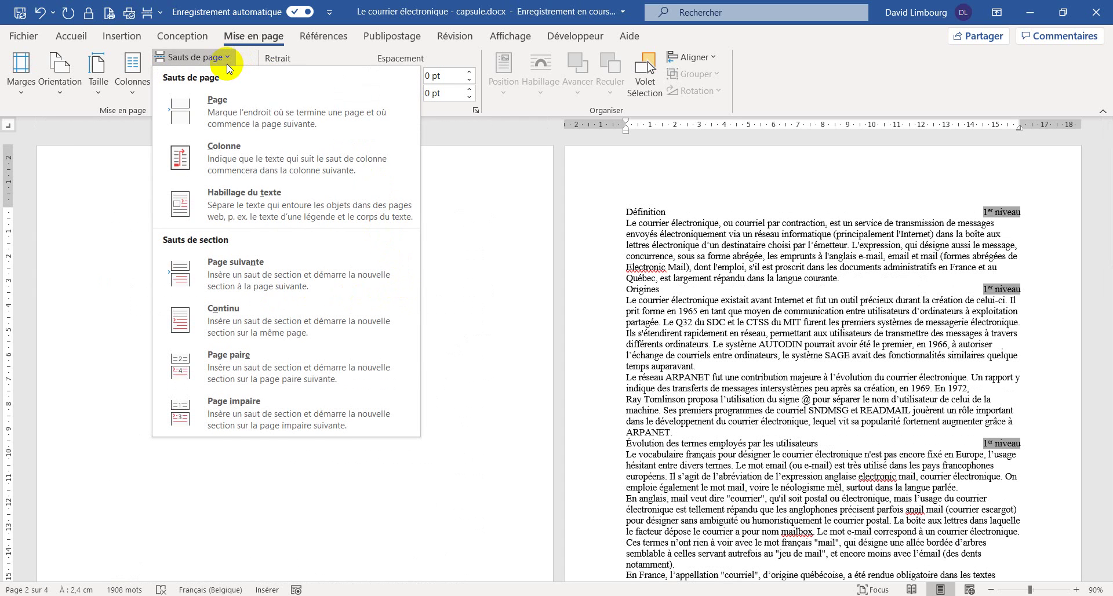
{"action": "left_click", "coordinate": [240, 274]}
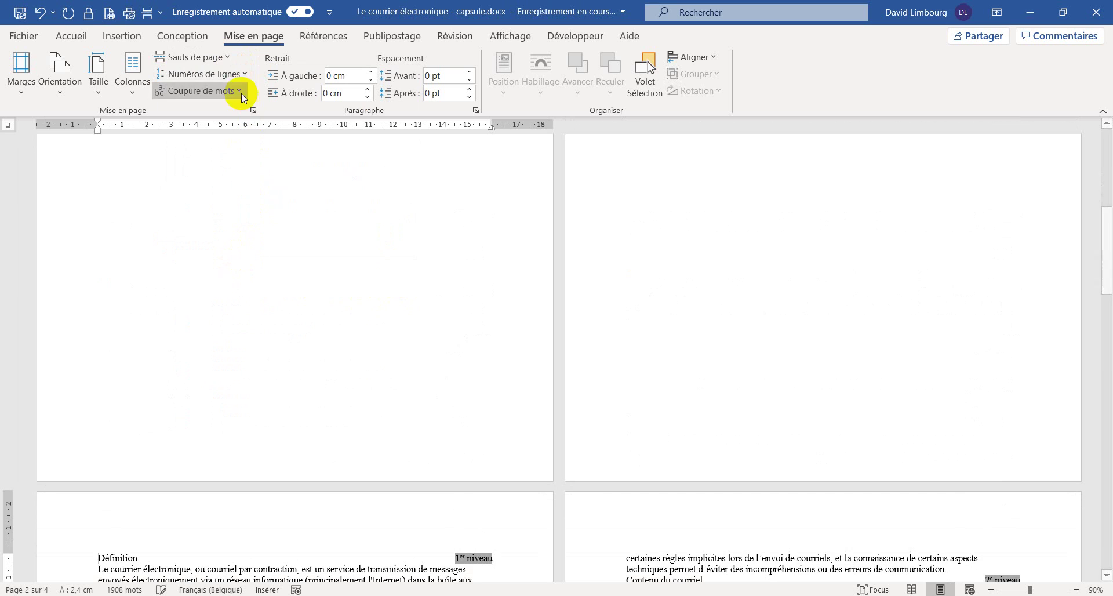
{"action": "left_click", "coordinate": [227, 56]}
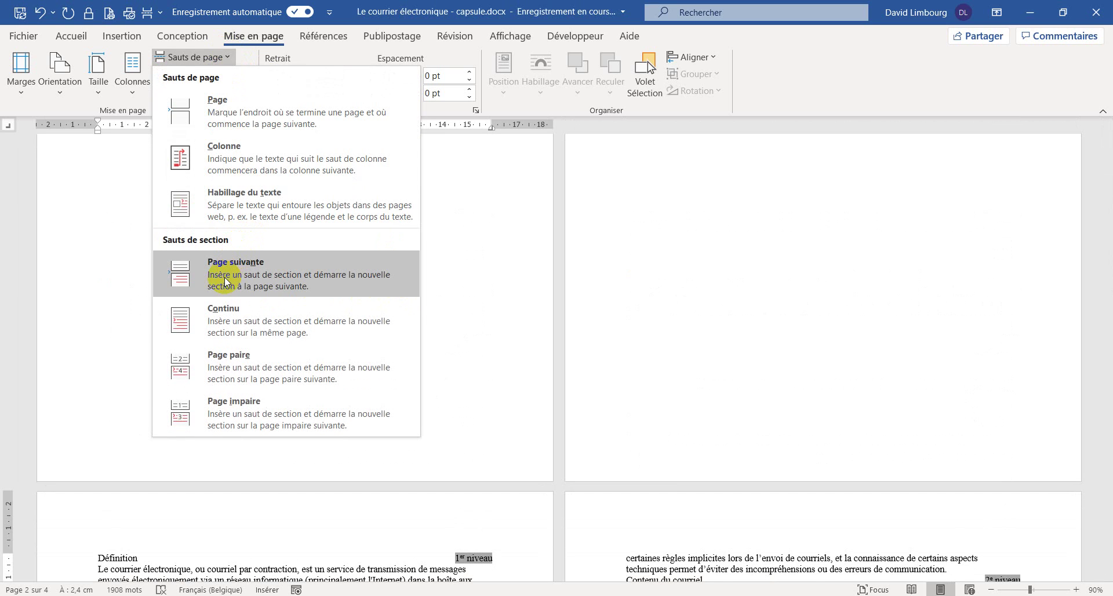
{"action": "left_click", "coordinate": [224, 277]}
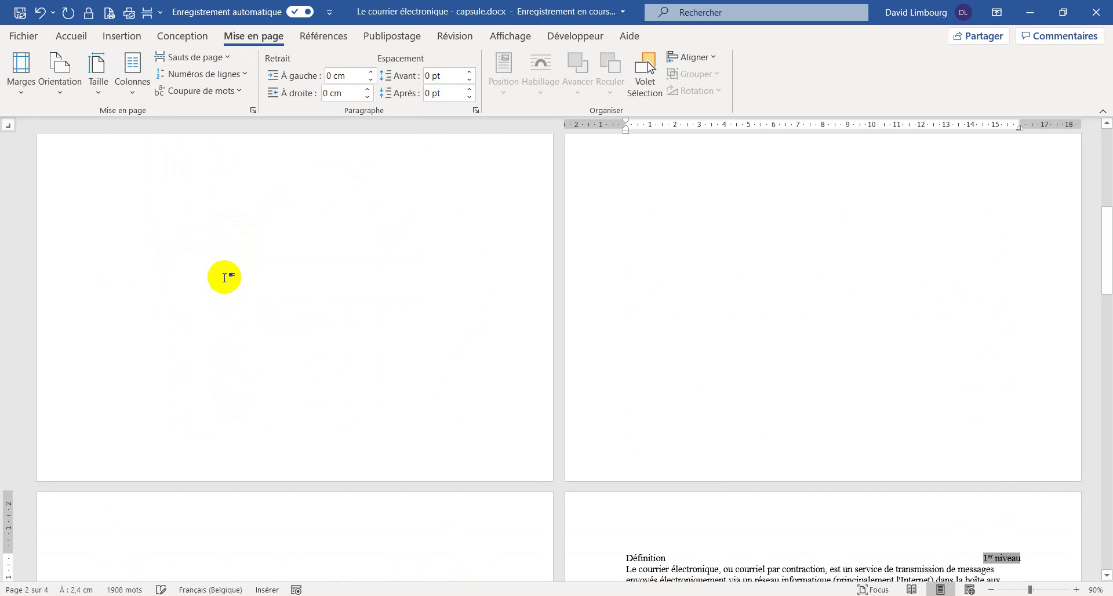
{"action": "left_click", "coordinate": [225, 57]}
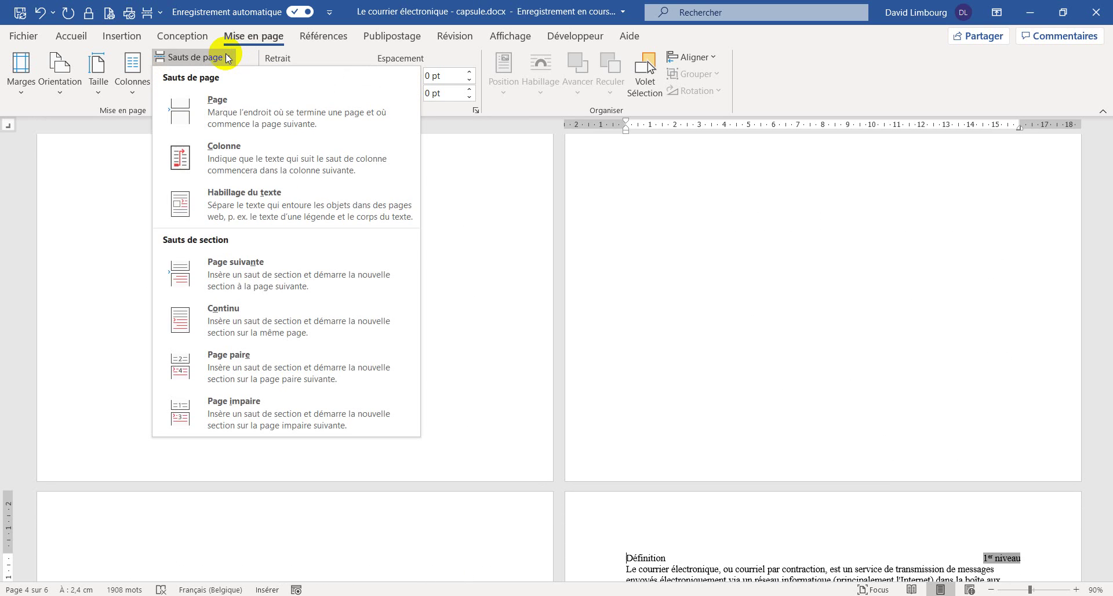
{"action": "left_click", "coordinate": [240, 273]}
{"action": "scroll", "coordinate": [573, 342], "scroll_direction": "down", "scroll_amount": 5}
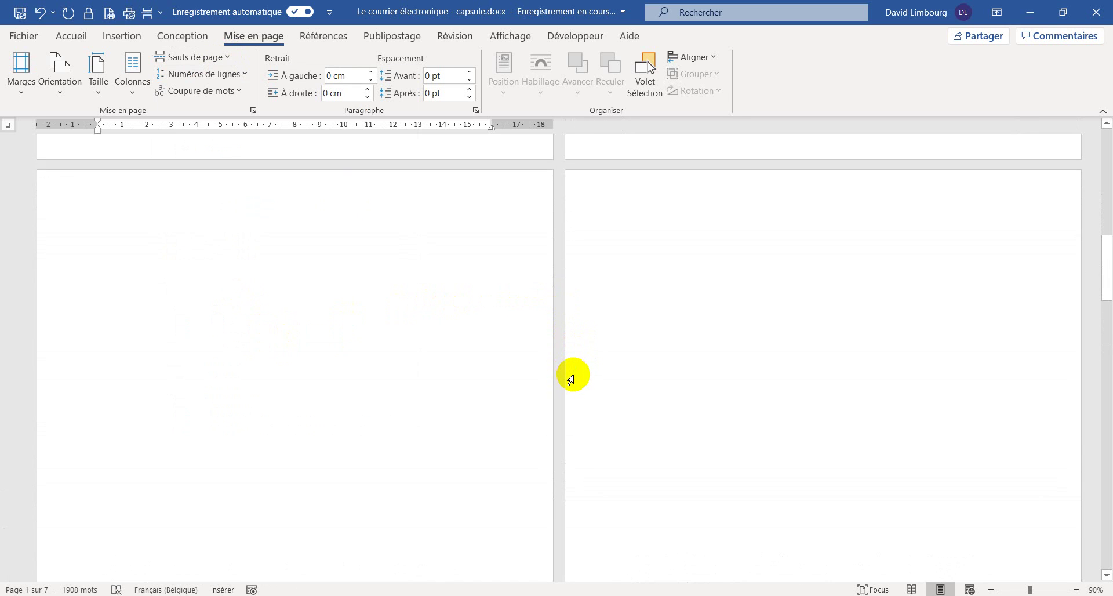
{"action": "scroll", "coordinate": [556, 389], "scroll_direction": "down", "scroll_amount": 3}
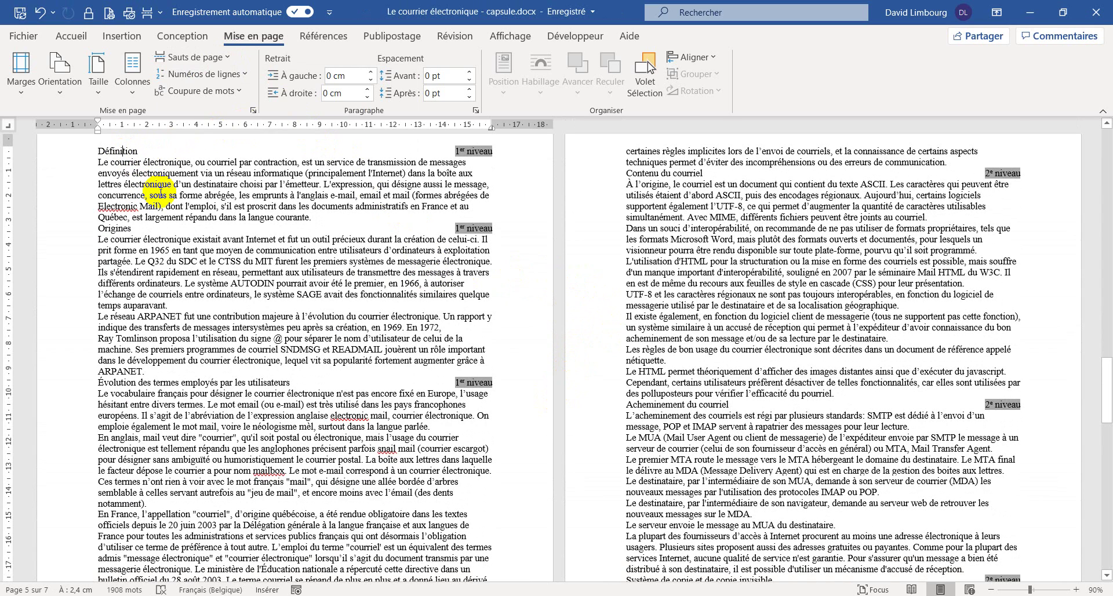
- On the Accueil tab, place the cursor before Définition and show the Styles pane
{"action": "left_click", "coordinate": [76, 38]}
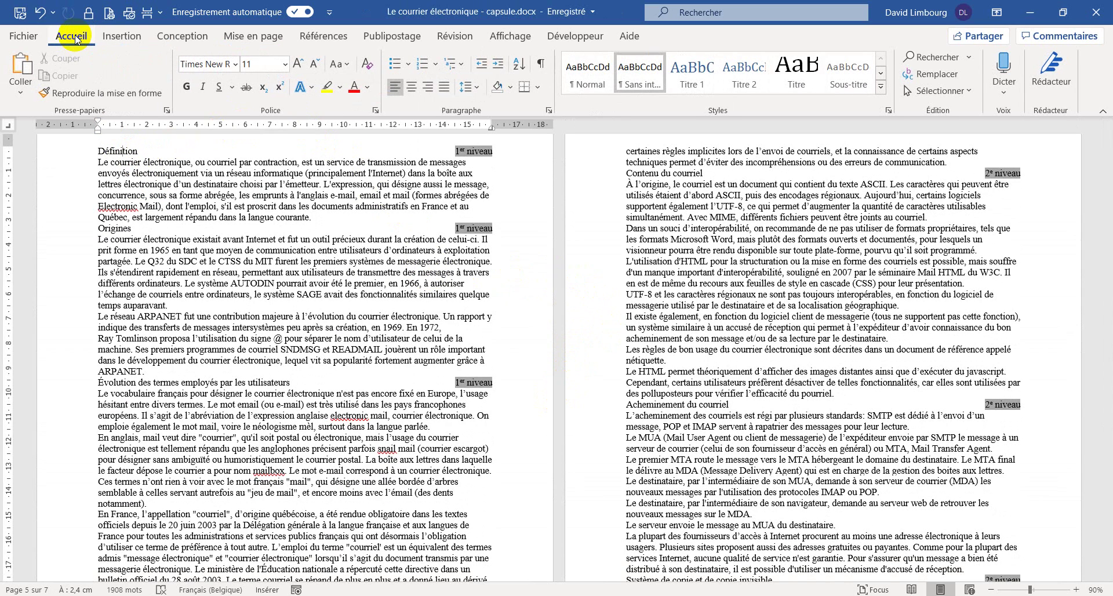
{"action": "left_click", "coordinate": [99, 151]}
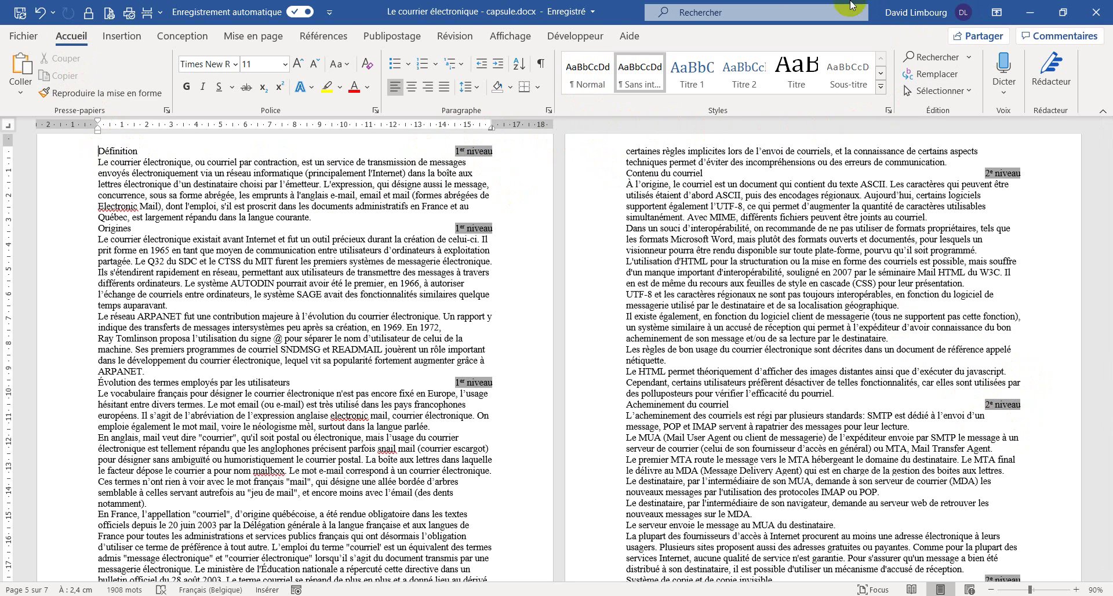
{"action": "left_click", "coordinate": [888, 112]}
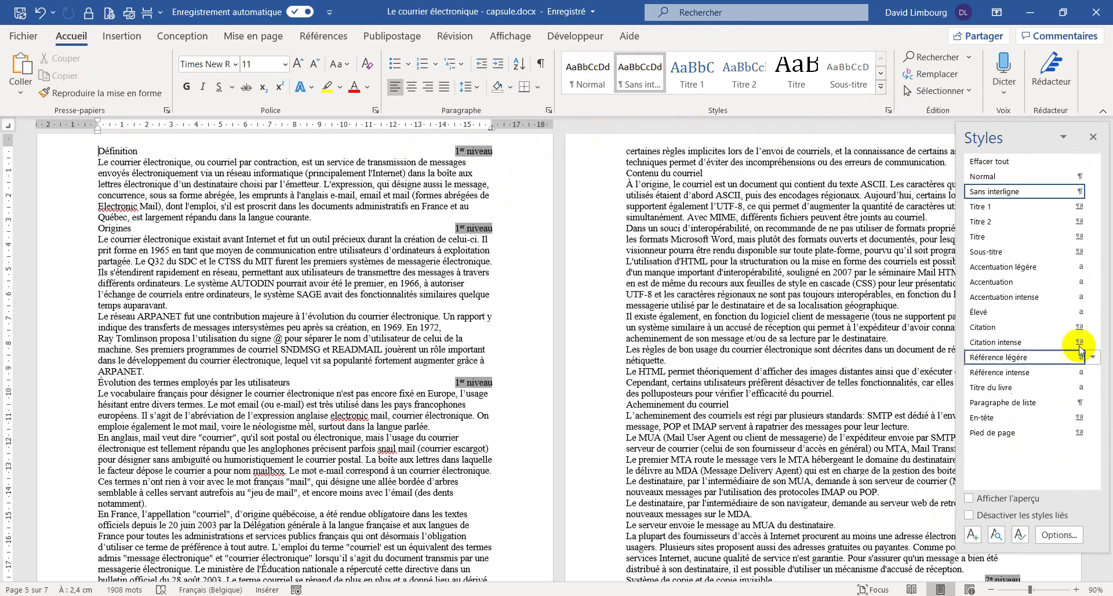
- Create a new paragraph style named 0 TN 1, keeping Type de style as Paragraphe
{"action": "left_click", "coordinate": [974, 534]}
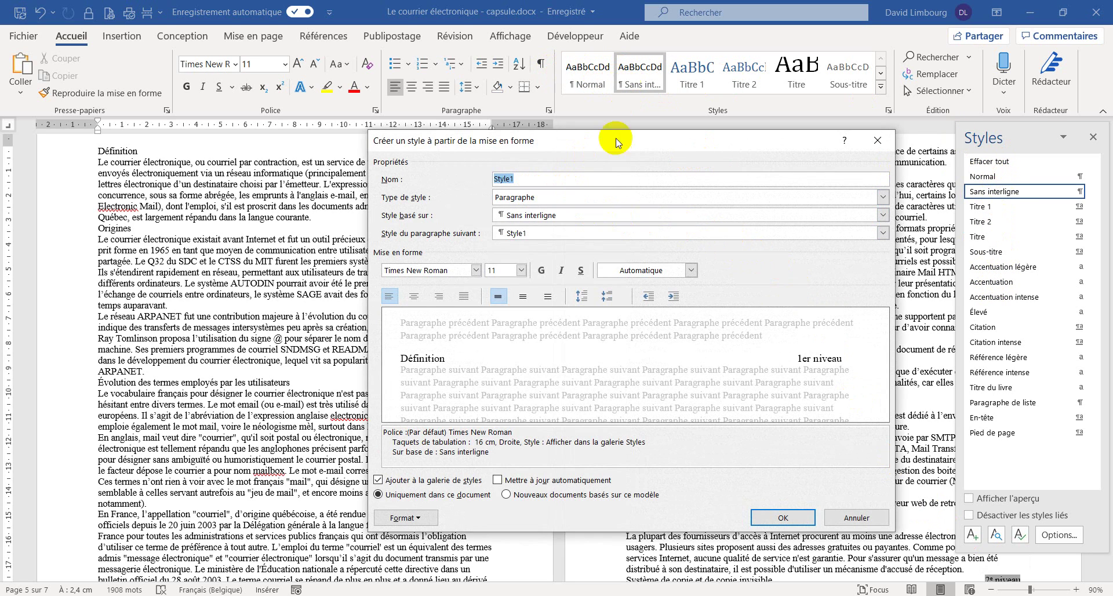
{"action": "type", "text": "0 TN 1"}
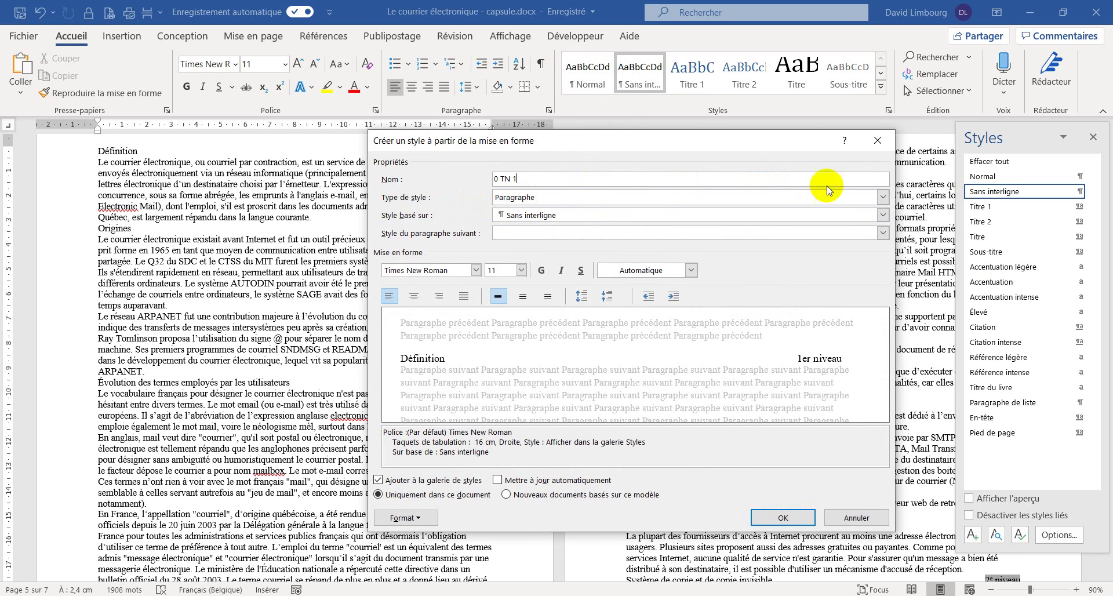
{"action": "left_click", "coordinate": [883, 197]}
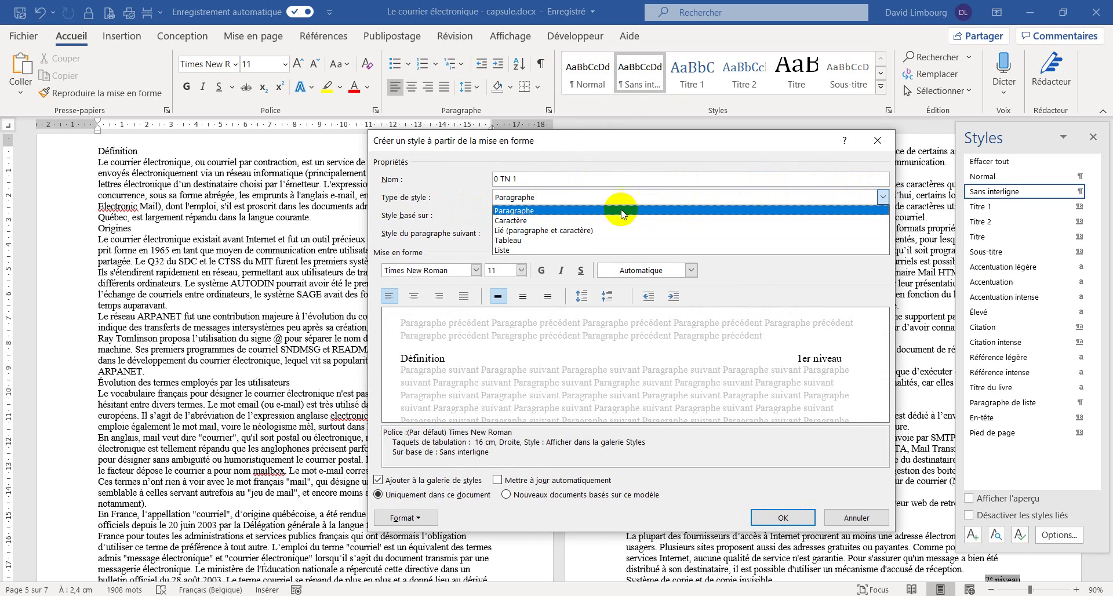
{"action": "left_click", "coordinate": [523, 211]}
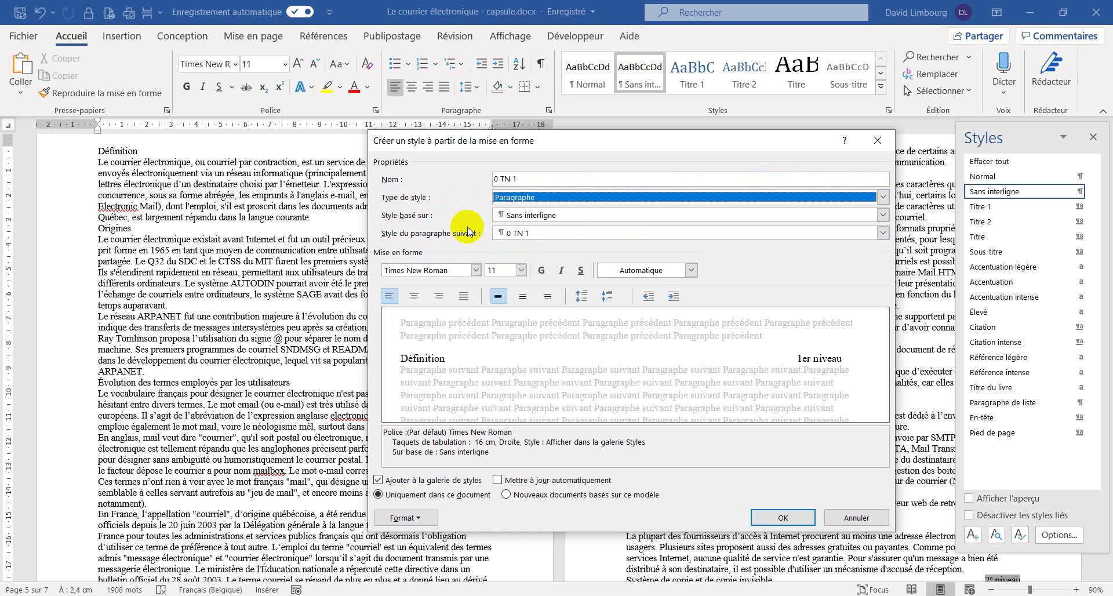
- Make 0 TN 1 bold Calibri (Corps) 16 pt, auto-updating, and apply it to Définition
{"action": "left_click", "coordinate": [475, 270]}
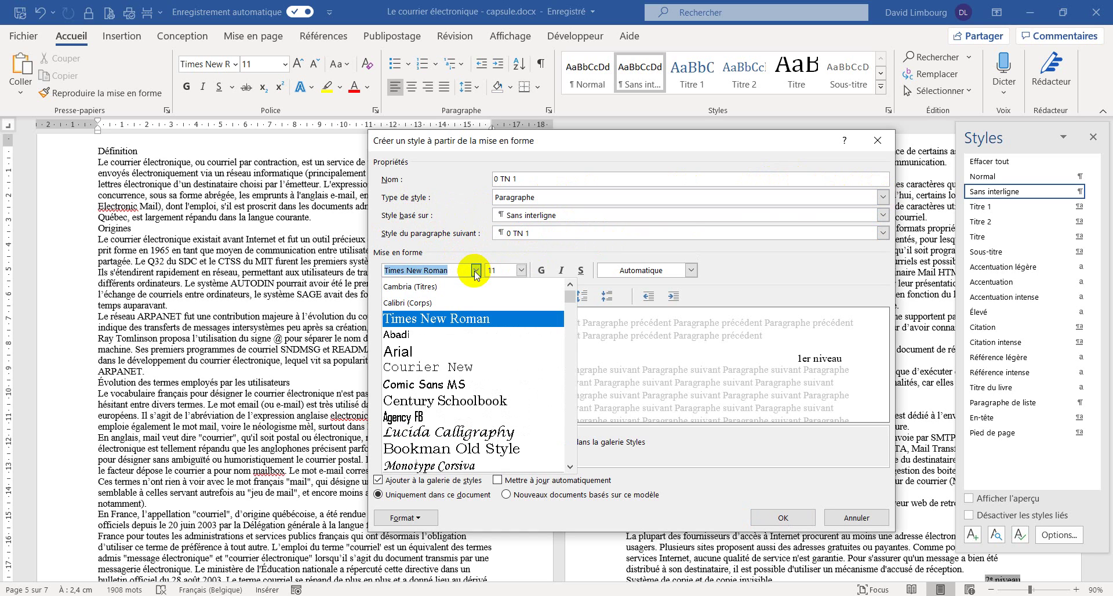
{"action": "left_click", "coordinate": [416, 309]}
{"action": "left_click", "coordinate": [520, 270]}
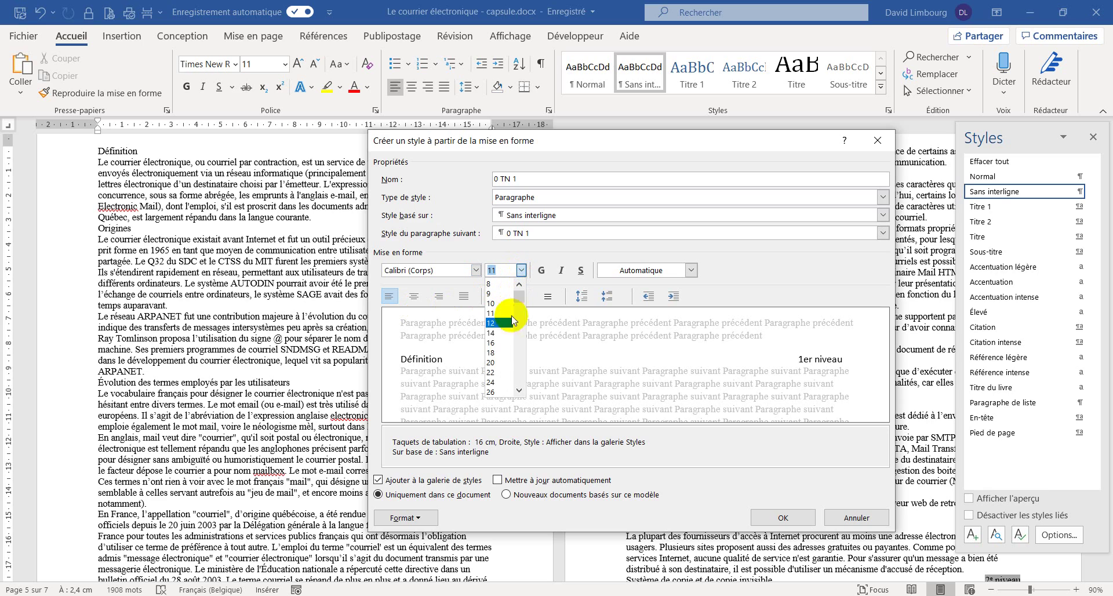
{"action": "left_click", "coordinate": [500, 346]}
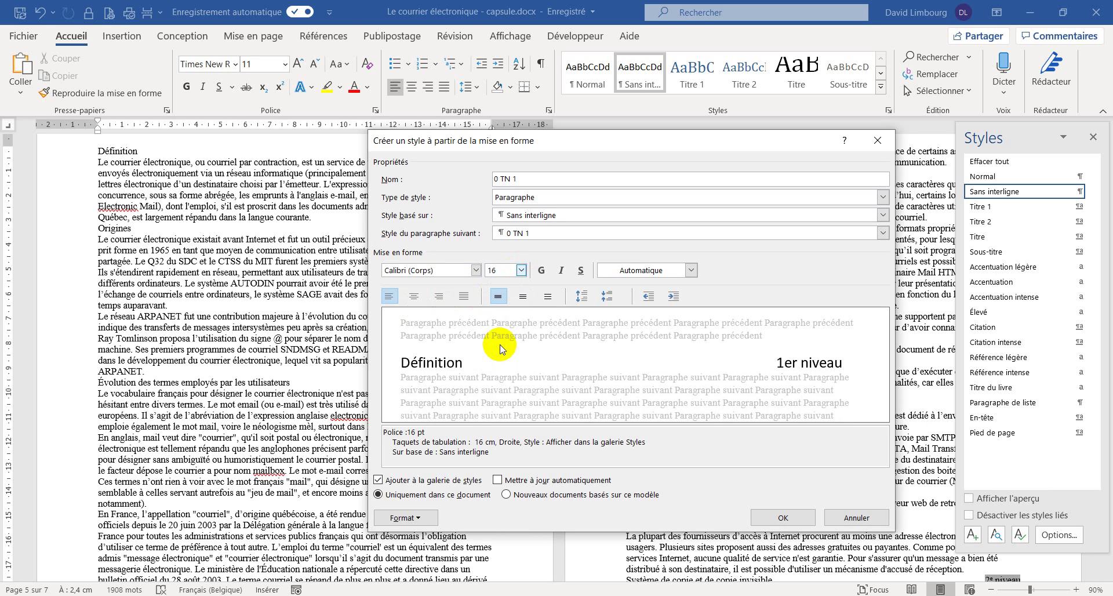
{"action": "left_click", "coordinate": [540, 270]}
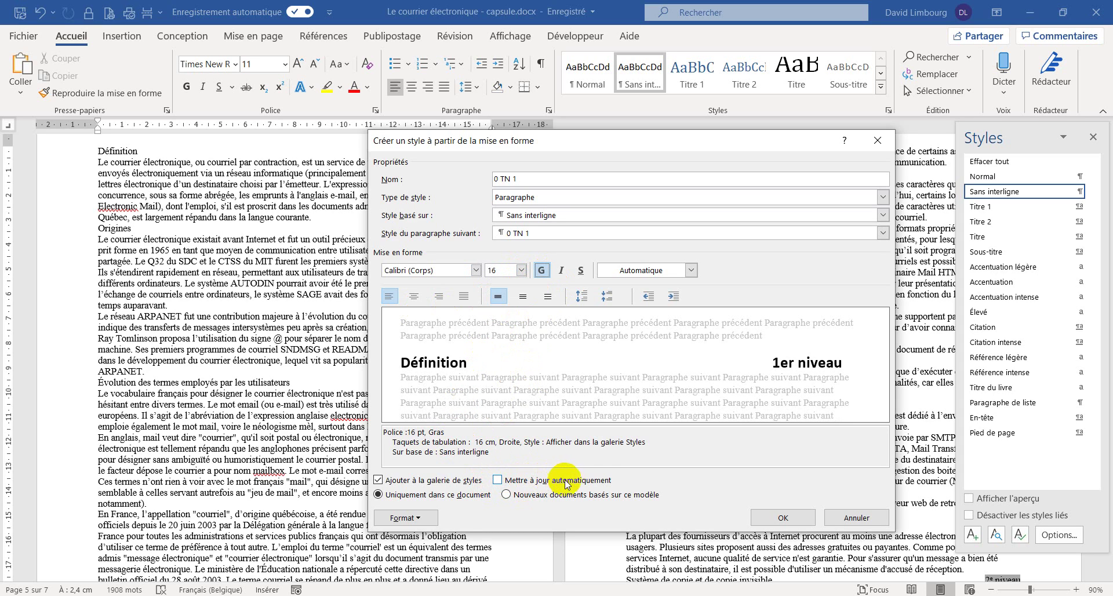
{"action": "left_click", "coordinate": [498, 480]}
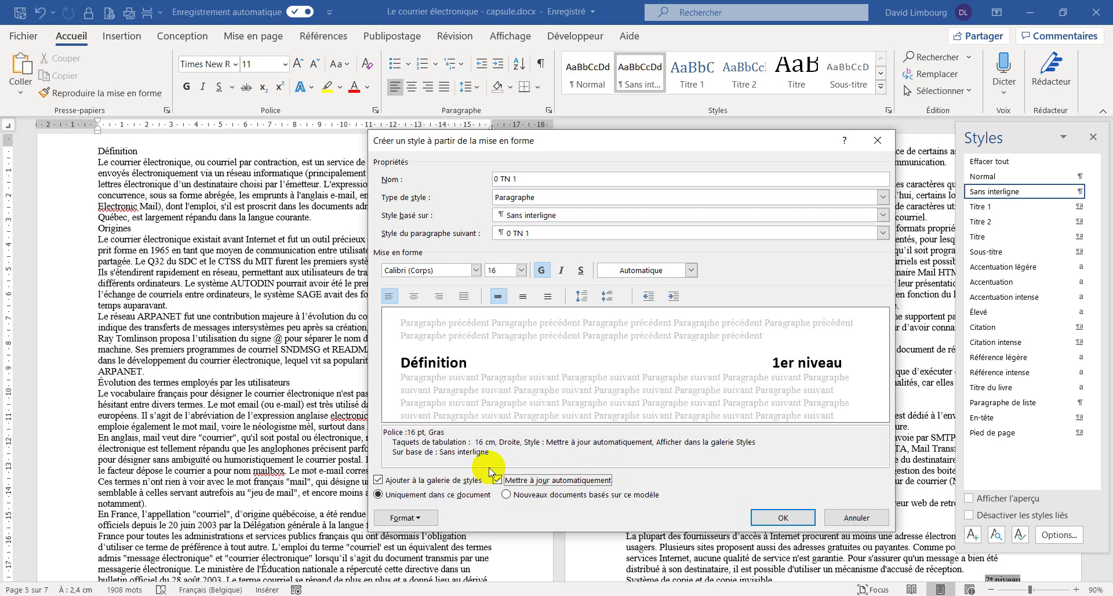
{"action": "left_click", "coordinate": [764, 519]}
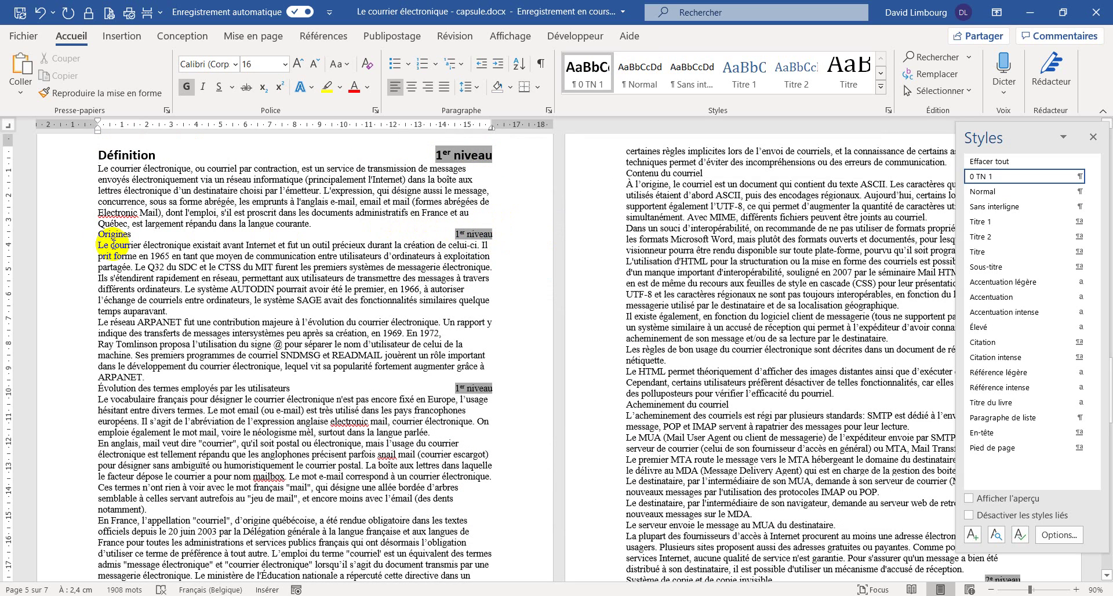
- Apply 0 TN 1 to the Origines and Évolution des termes employés headings
{"action": "left_click", "coordinate": [112, 233]}
{"action": "left_click", "coordinate": [122, 243]}
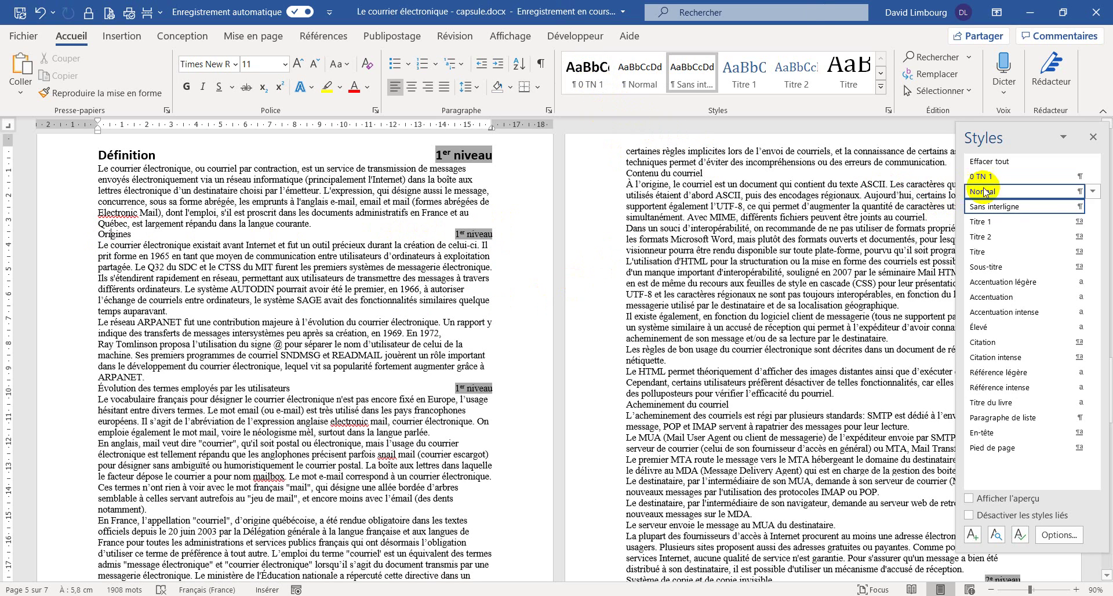
{"action": "left_click", "coordinate": [604, 86]}
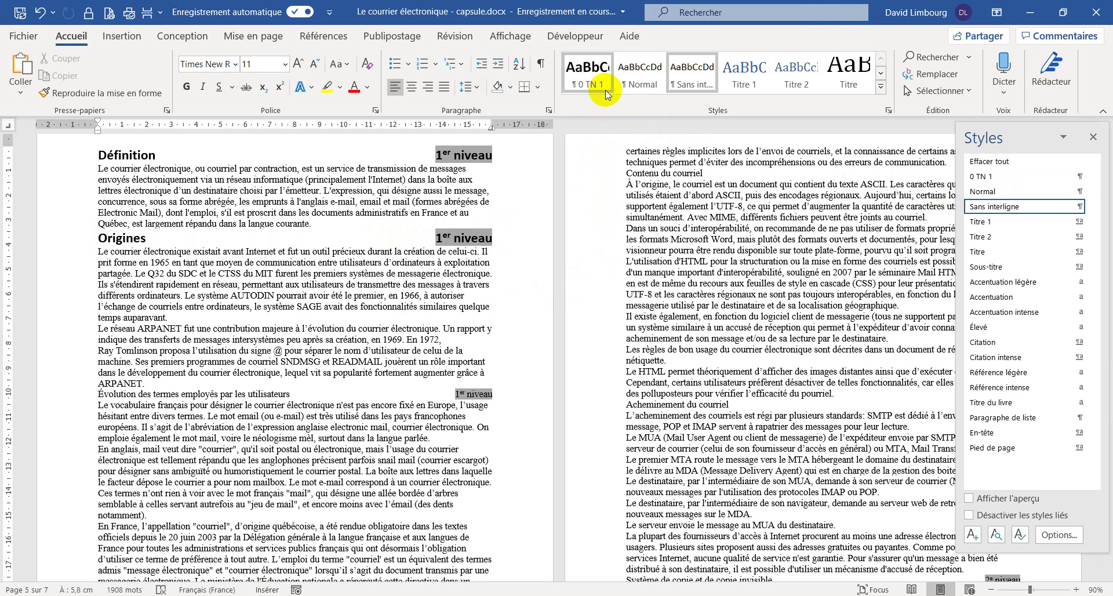
{"action": "left_click", "coordinate": [595, 81]}
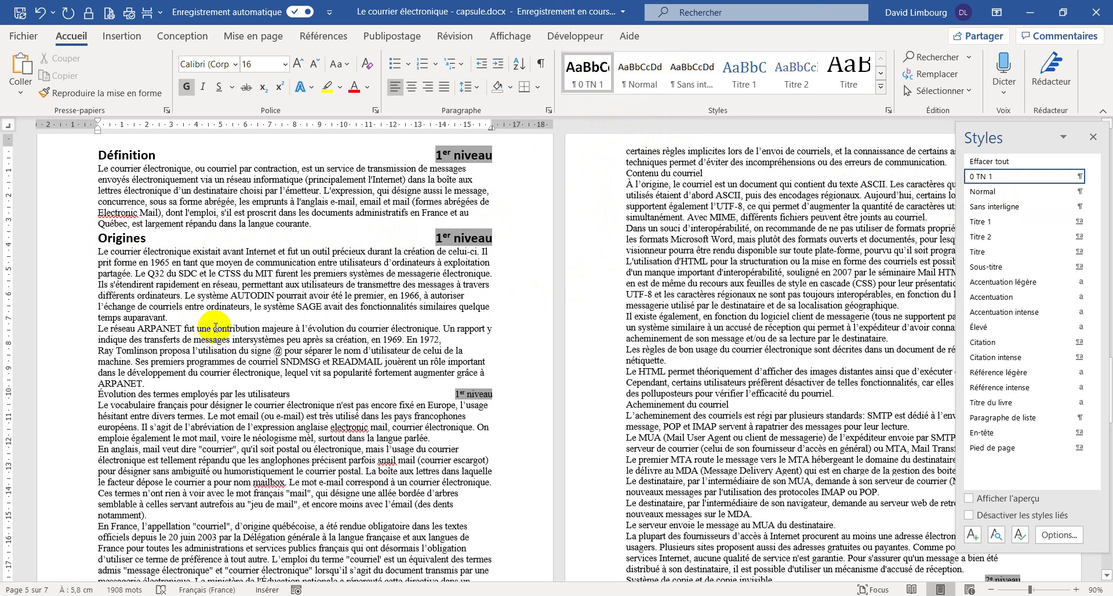
{"action": "left_click", "coordinate": [106, 397]}
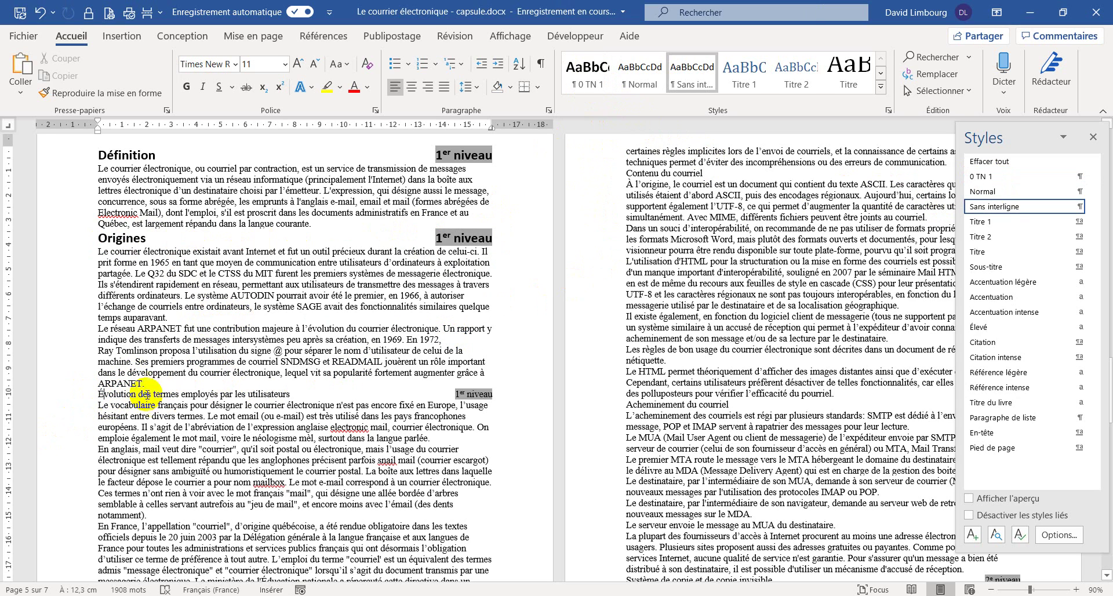
{"action": "left_click", "coordinate": [603, 72]}
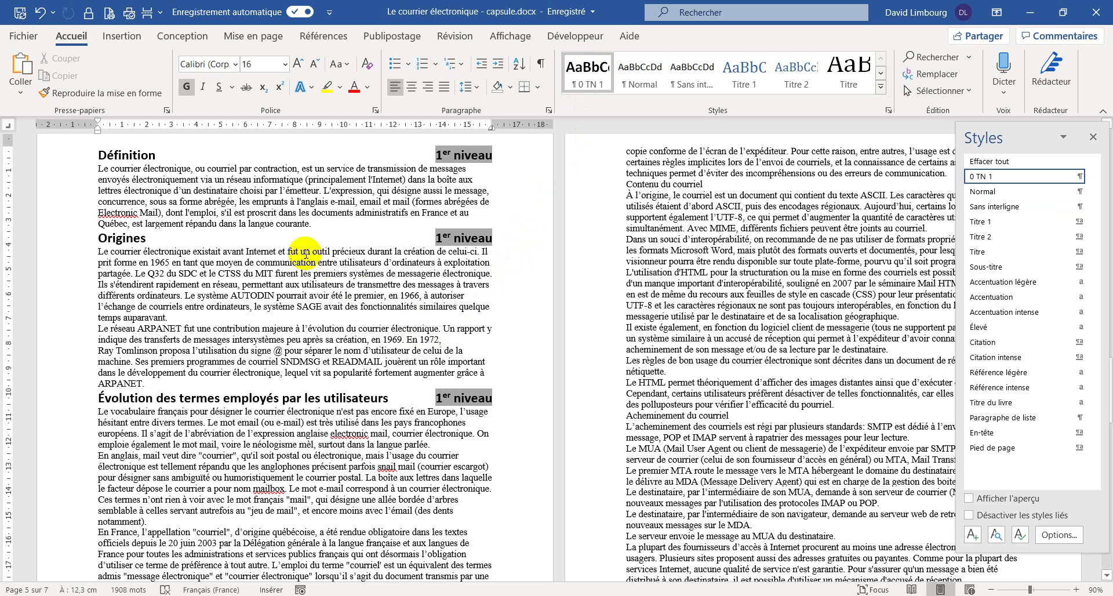
{"action": "left_click", "coordinate": [109, 154]}
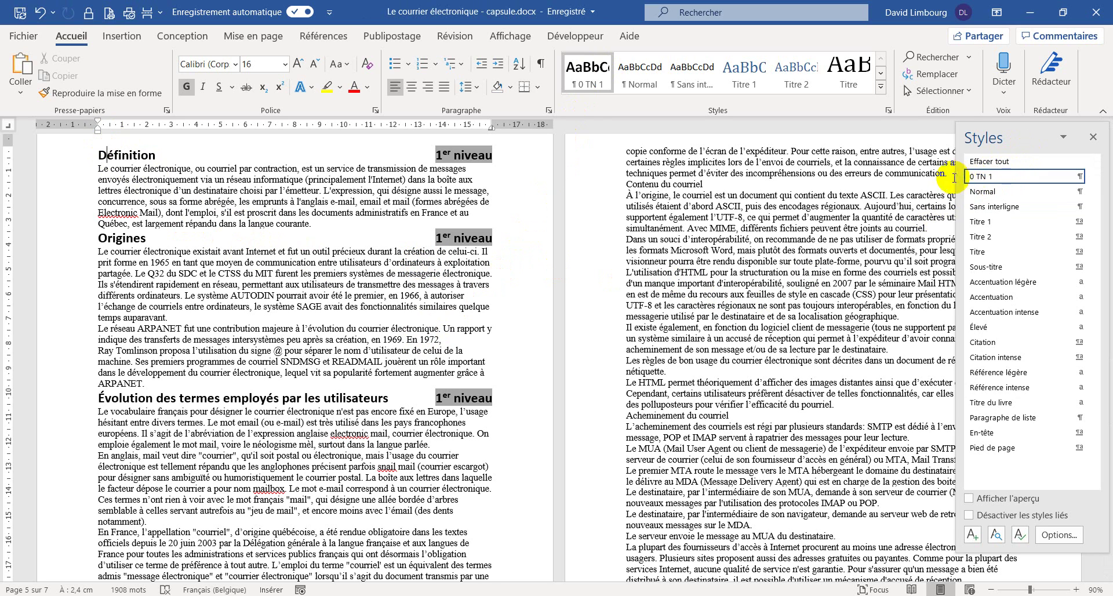
- Modify the 0 TN 1 style's font to use all capitals (Majuscules)
{"action": "right_click", "coordinate": [597, 86]}
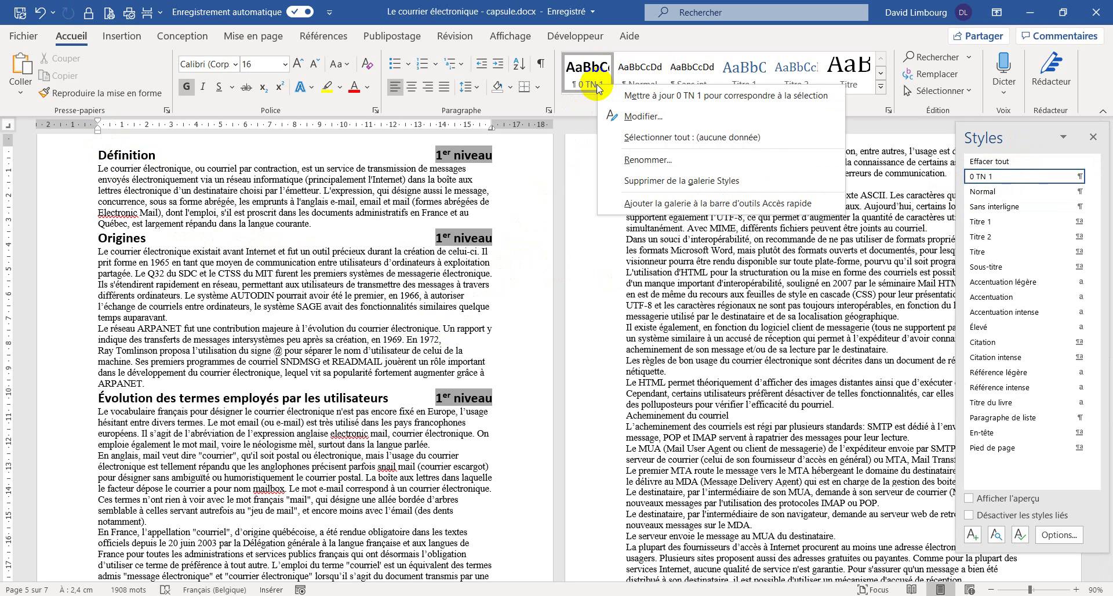
{"action": "left_click", "coordinate": [645, 116]}
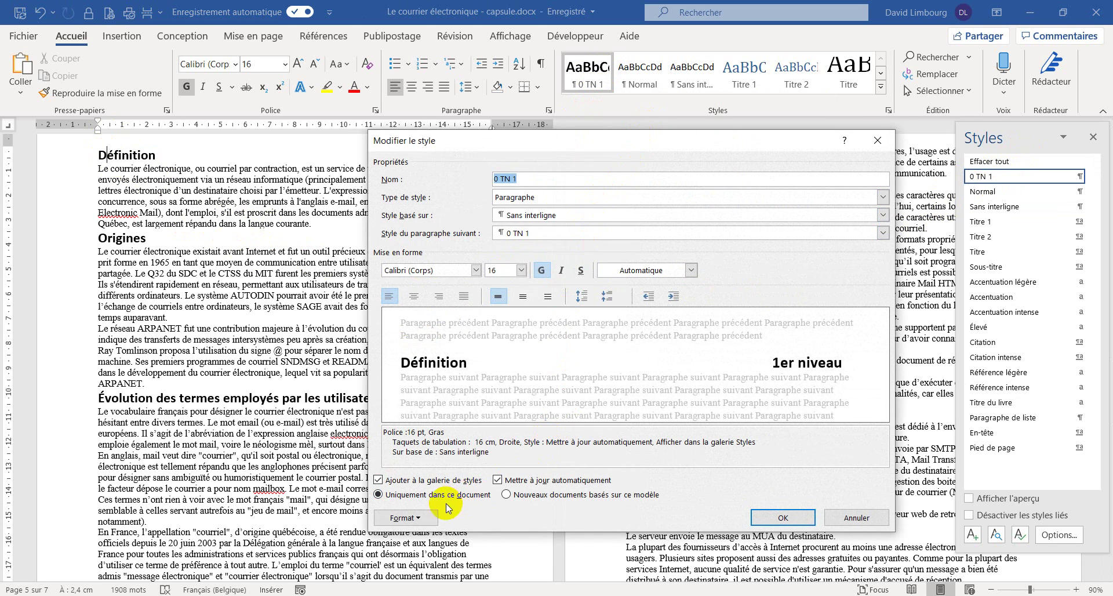
{"action": "left_click", "coordinate": [406, 517]}
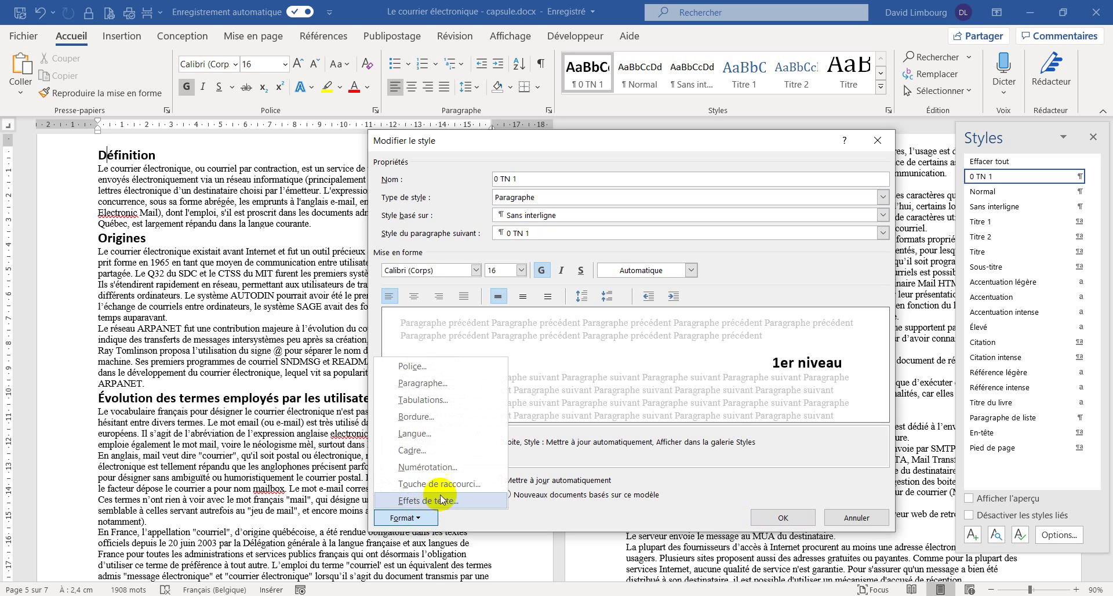
{"action": "left_click", "coordinate": [435, 366]}
{"action": "left_click", "coordinate": [255, 355]}
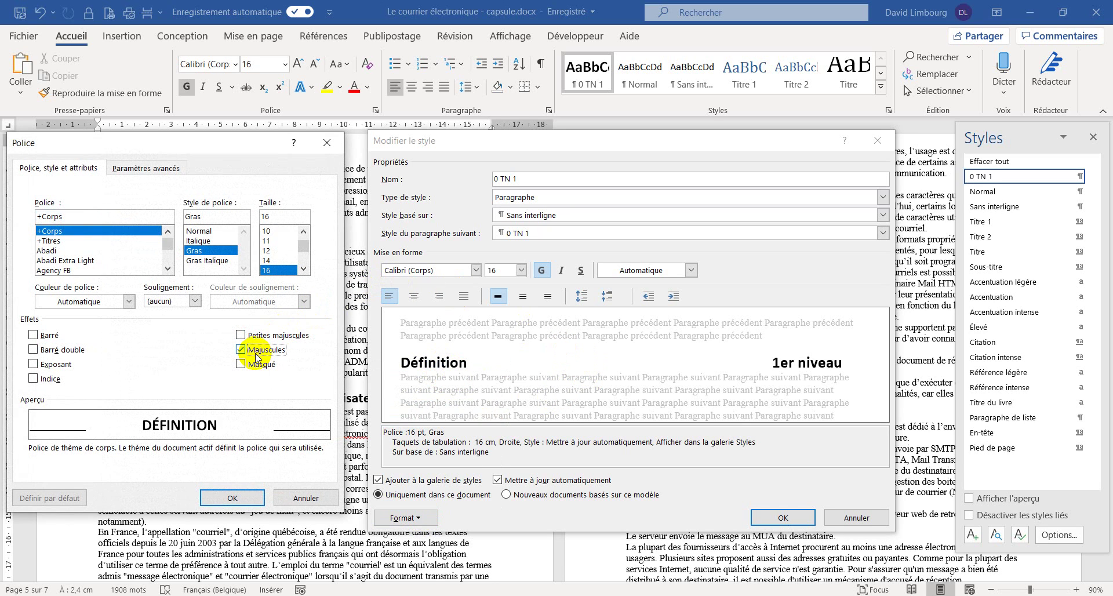
{"action": "left_click", "coordinate": [233, 498]}
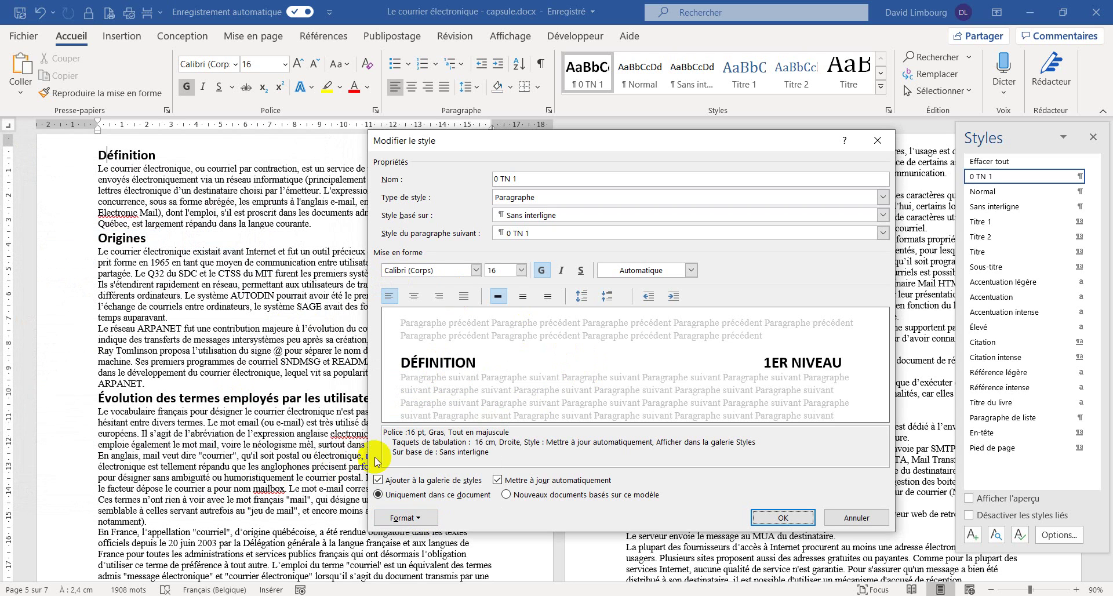
- Give 0 TN 1 paragraph spacing of 24 pt before and 24 pt after
{"action": "left_click", "coordinate": [413, 517]}
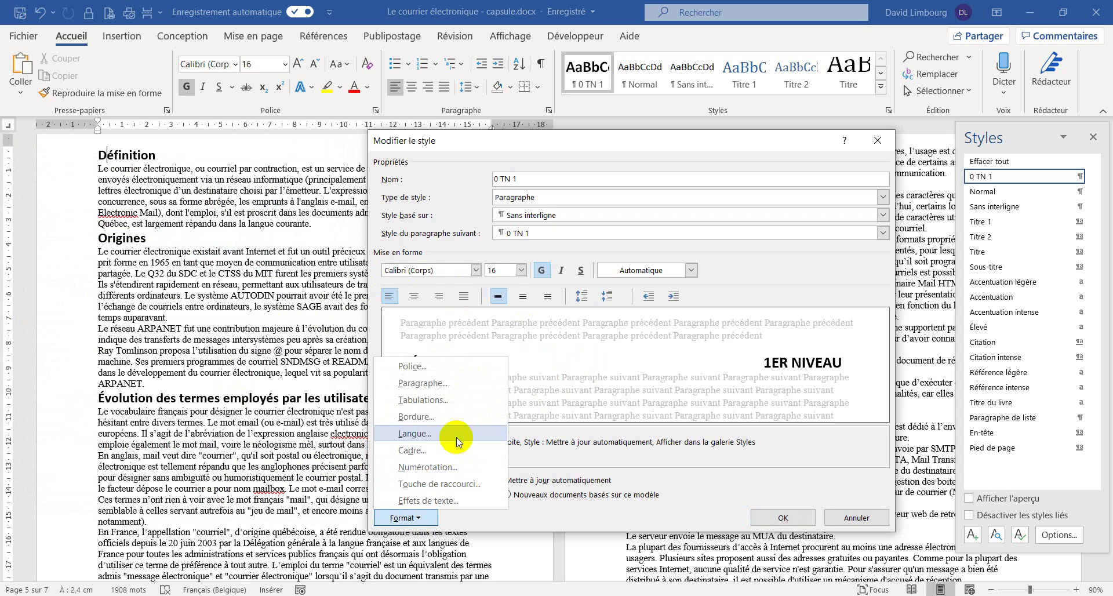
{"action": "left_click", "coordinate": [469, 383]}
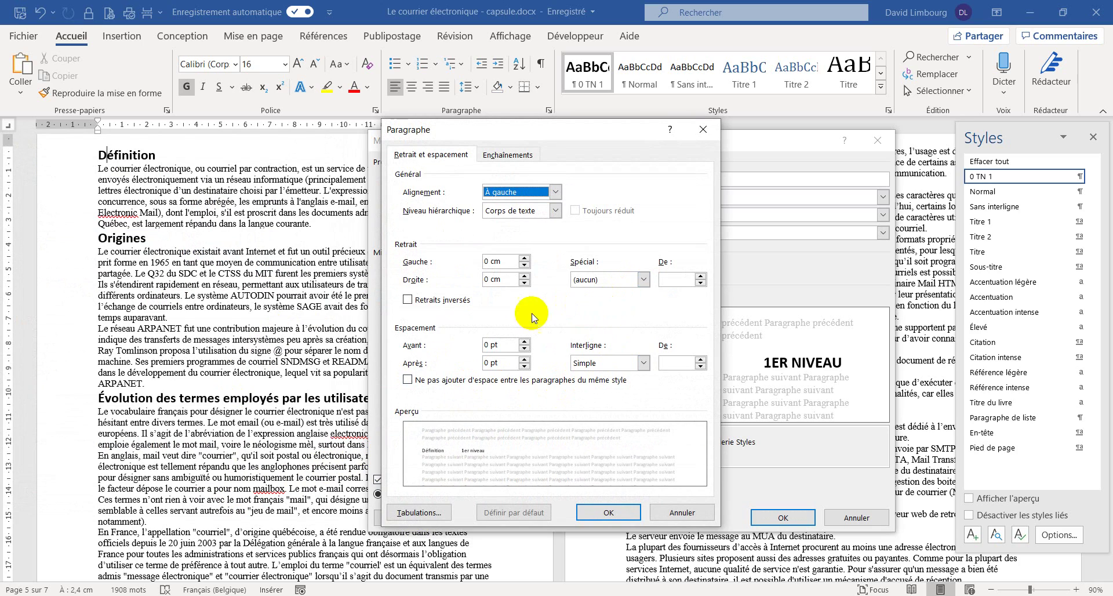
{"action": "left_click", "coordinate": [524, 341]}
{"action": "left_click", "coordinate": [524, 341]}
{"action": "left_click", "coordinate": [524, 341]}
{"action": "left_click", "coordinate": [525, 342]}
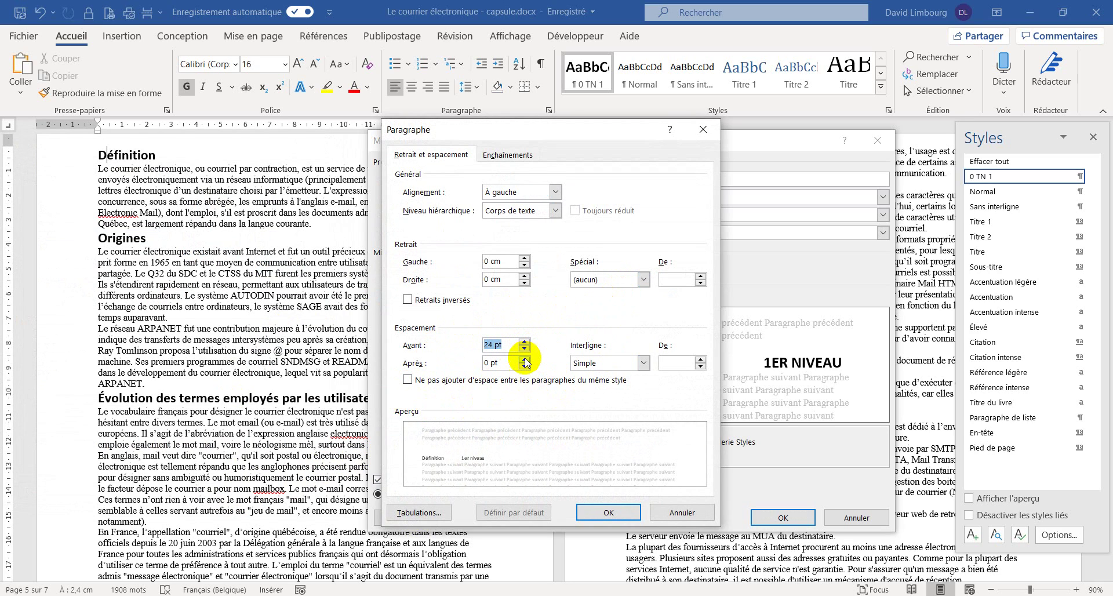
{"action": "left_click", "coordinate": [524, 359]}
{"action": "left_click", "coordinate": [525, 358]}
{"action": "left_click", "coordinate": [525, 359]}
{"action": "left_click", "coordinate": [525, 358]}
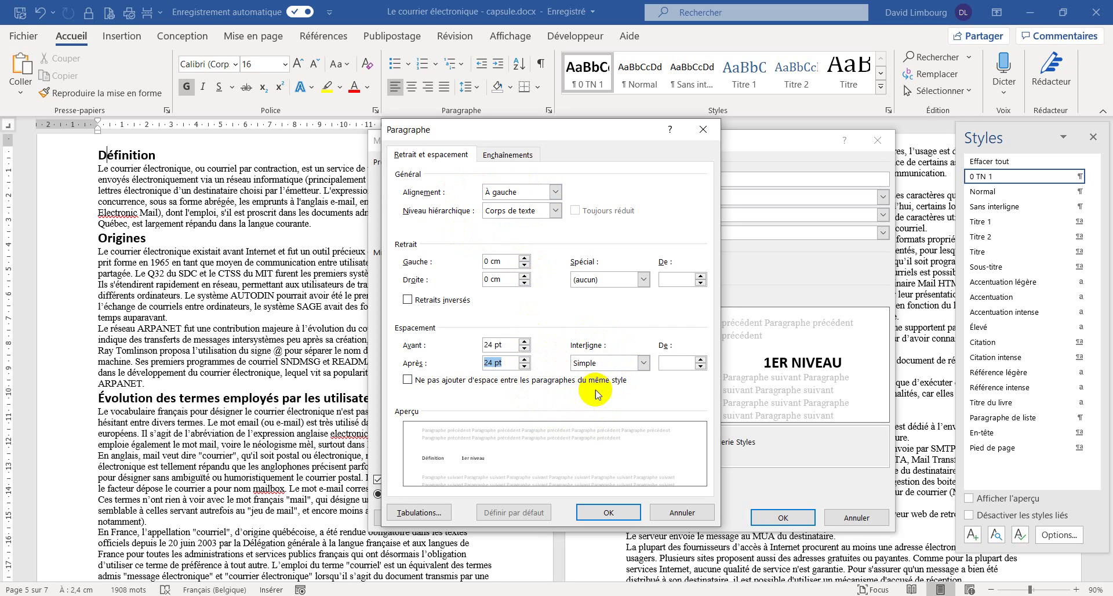
{"action": "left_click", "coordinate": [589, 512]}
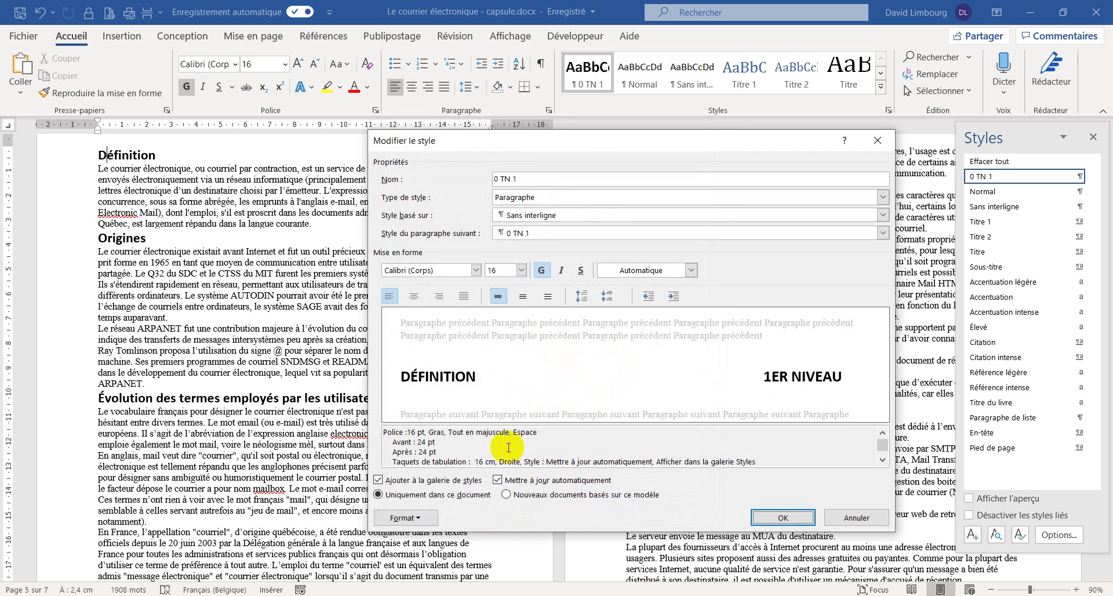
- Add a bottom border to the 0 TN 1 style and save the modified style
{"action": "left_click", "coordinate": [421, 520]}
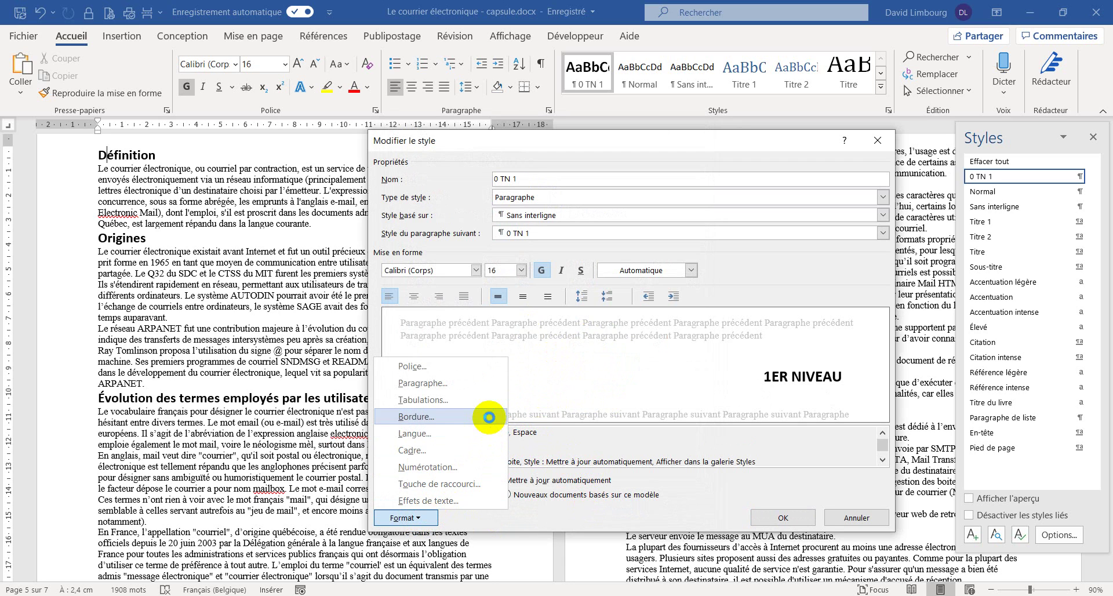
{"action": "left_click", "coordinate": [489, 416]}
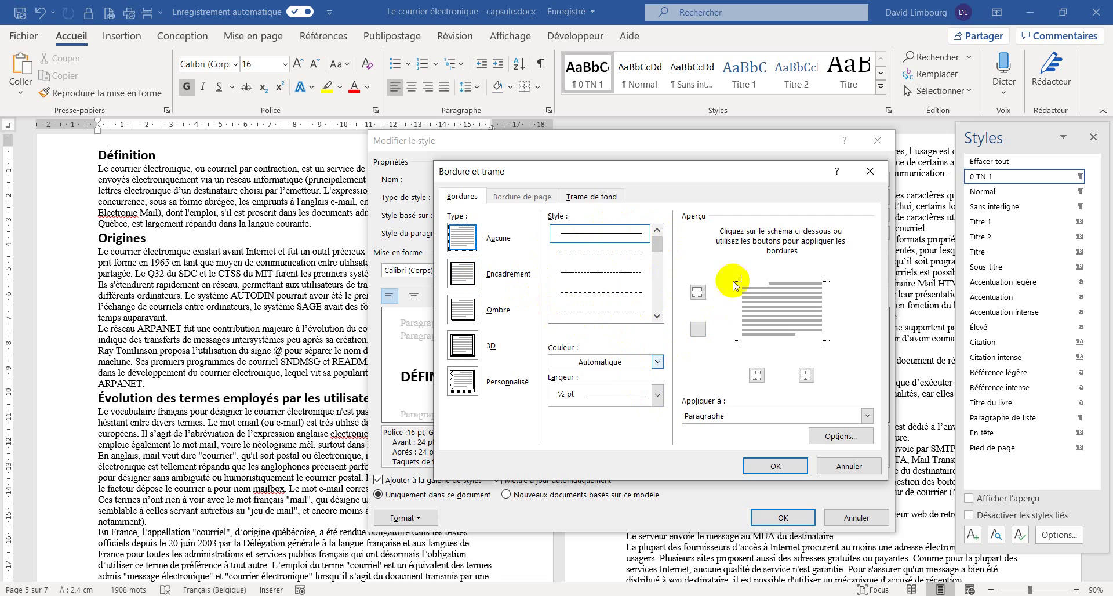
{"action": "left_click", "coordinate": [698, 330]}
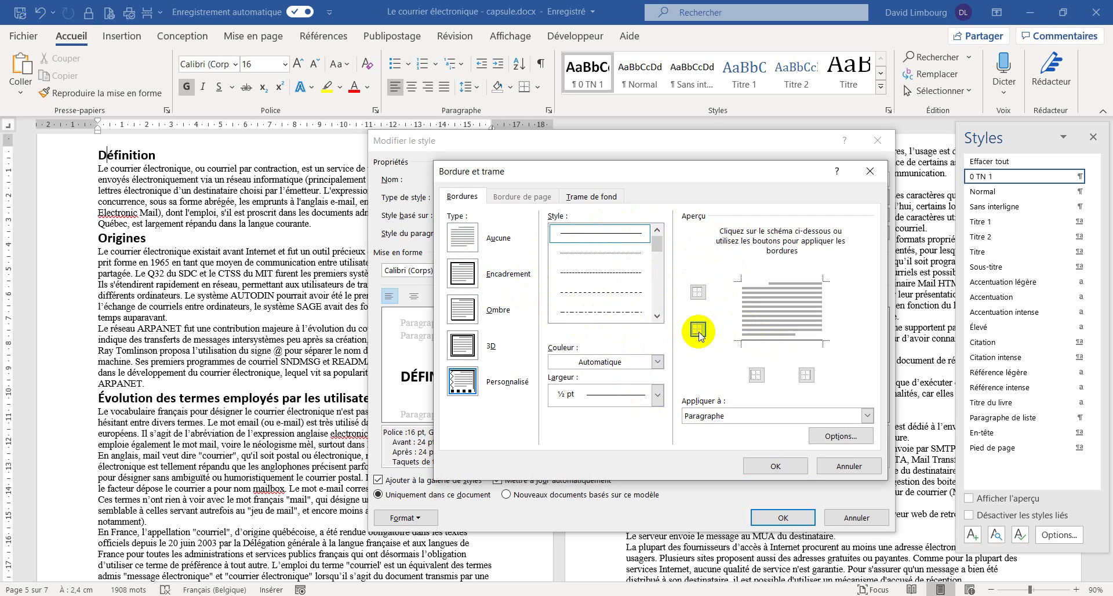
{"action": "left_click", "coordinate": [776, 466]}
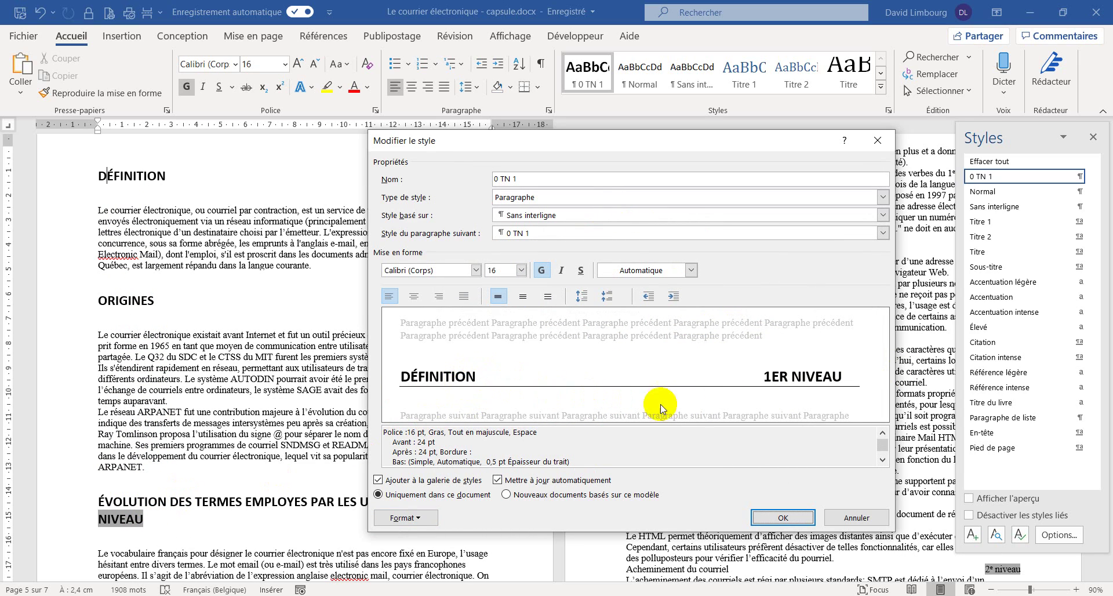
{"action": "left_click", "coordinate": [760, 516]}
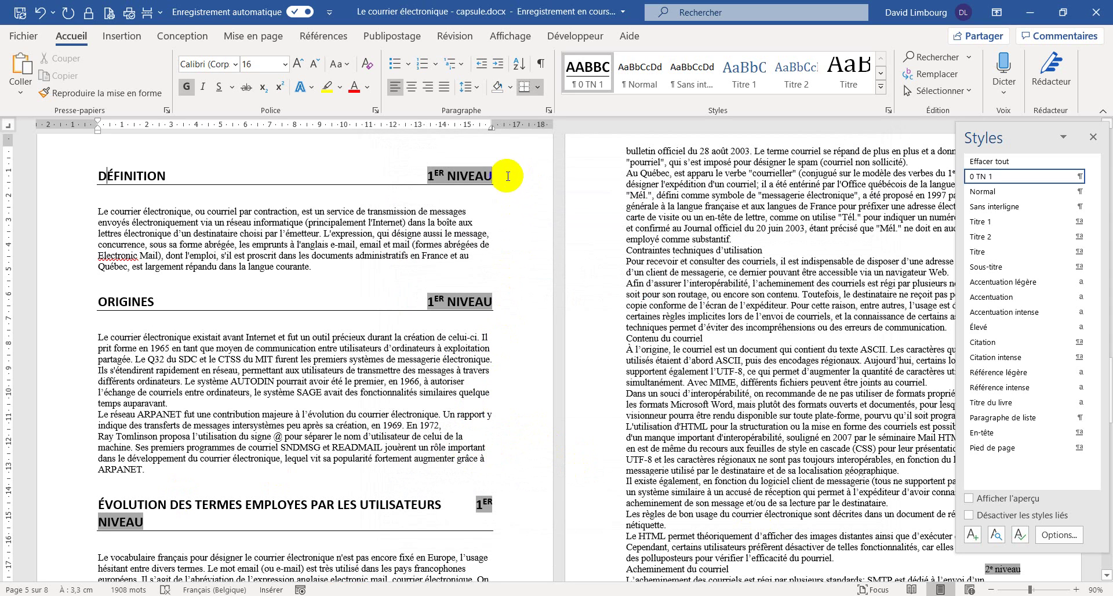
- Delete the 1ER NIVEAU labels from the DÉFINITION, ORIGINES and ÉVOLUTION headings
{"action": "key", "text": "BackSpace"}
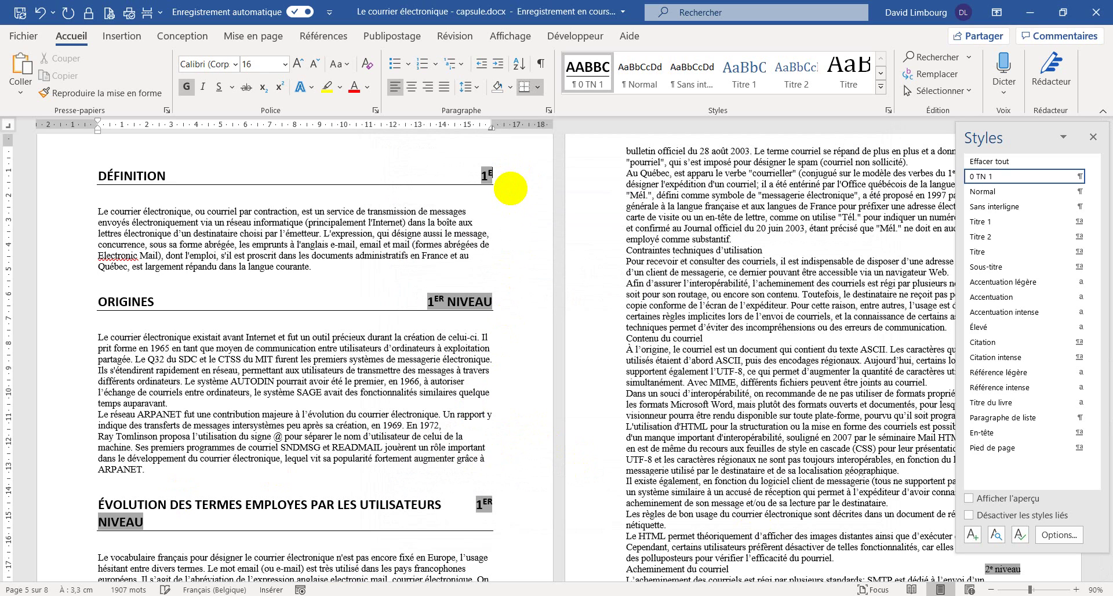
{"action": "left_click", "coordinate": [493, 301]}
{"action": "key", "text": "BackSpace"}
{"action": "key", "text": "BackSpace"}
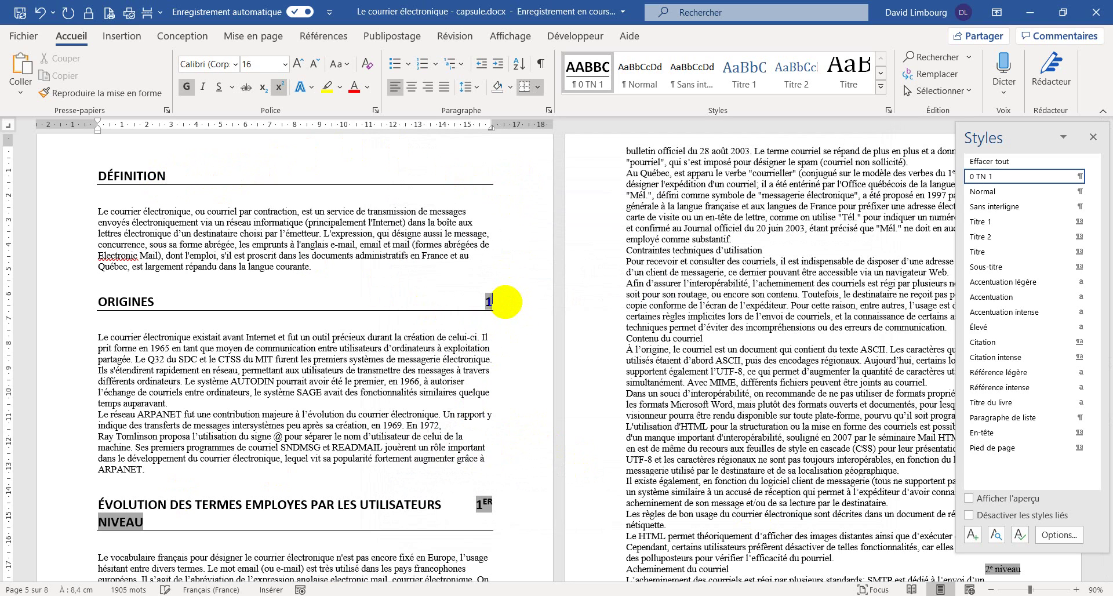
{"action": "left_click", "coordinate": [493, 526]}
{"action": "key", "text": "BackSpace"}
{"action": "key", "text": "BackSpace"}
{"action": "key", "text": "BackSpace"}
{"action": "key", "text": "BackSpace"}
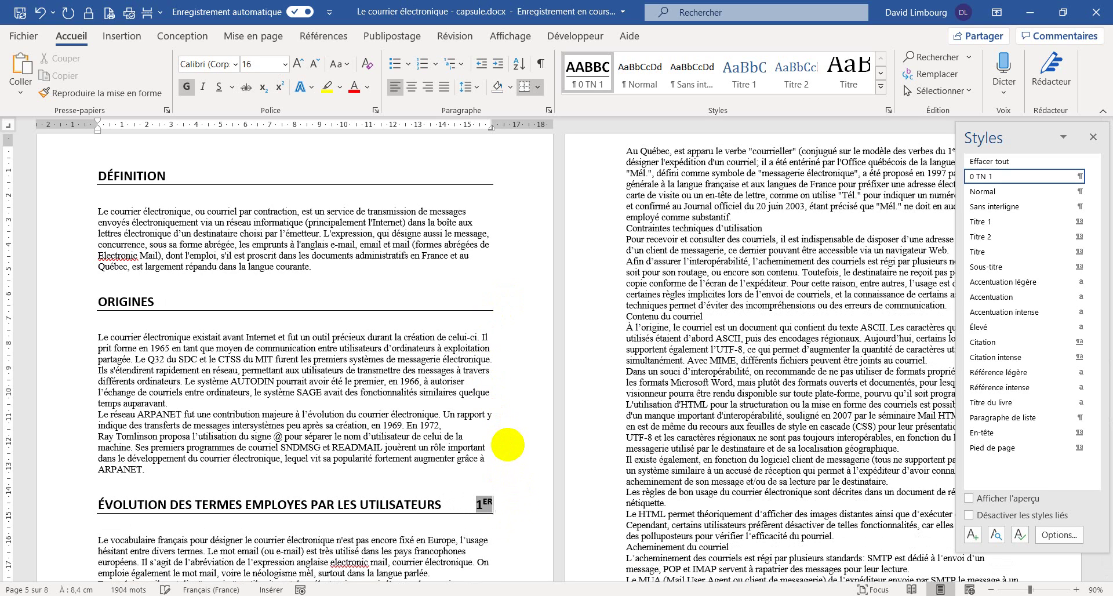
{"action": "left_click", "coordinate": [514, 439]}
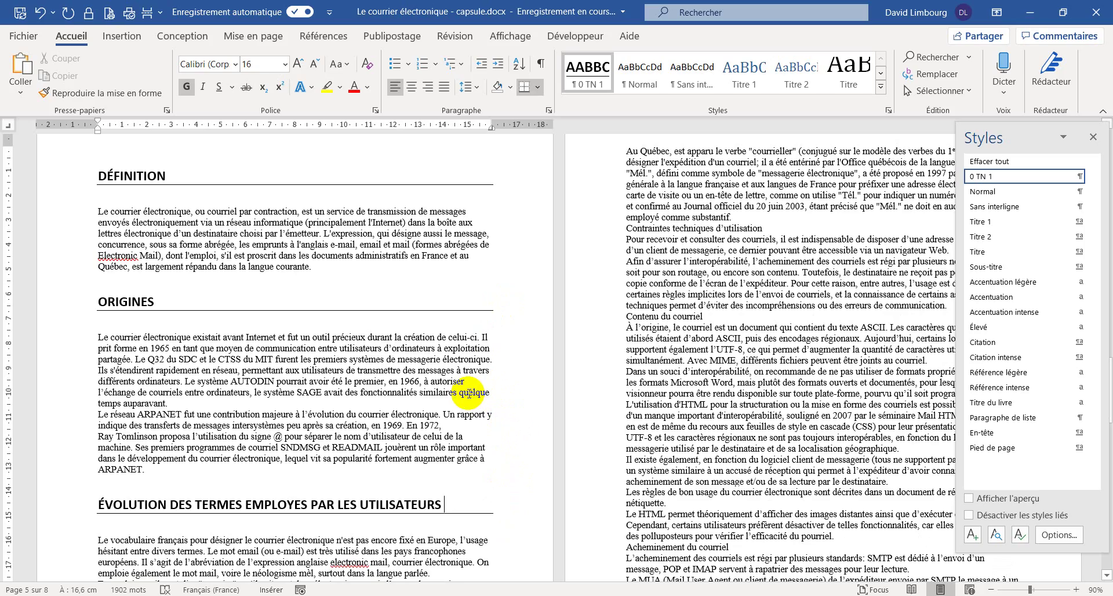
{"action": "scroll", "coordinate": [458, 385], "scroll_direction": "down", "scroll_amount": 6}
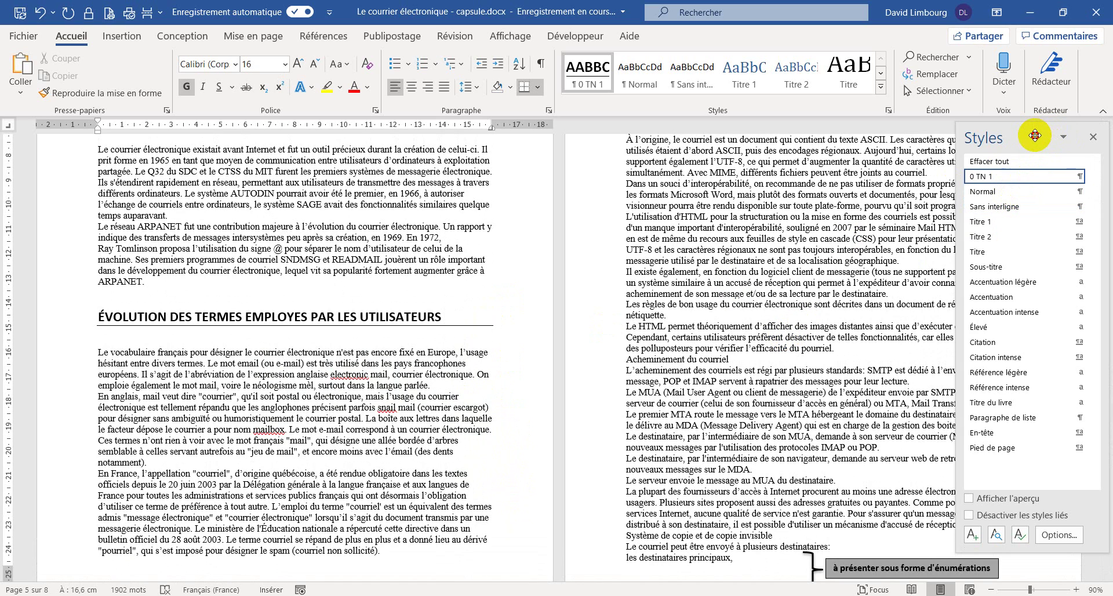
- Apply 0 TN 1 to Contraintes techniques d'utilisation and delete its 1ER NIVEAU label
{"action": "left_click_drag", "start_coordinate": [1034, 135], "coordinate": [117, 200]}
{"action": "scroll", "coordinate": [1017, 311], "scroll_direction": "up", "scroll_amount": 10}
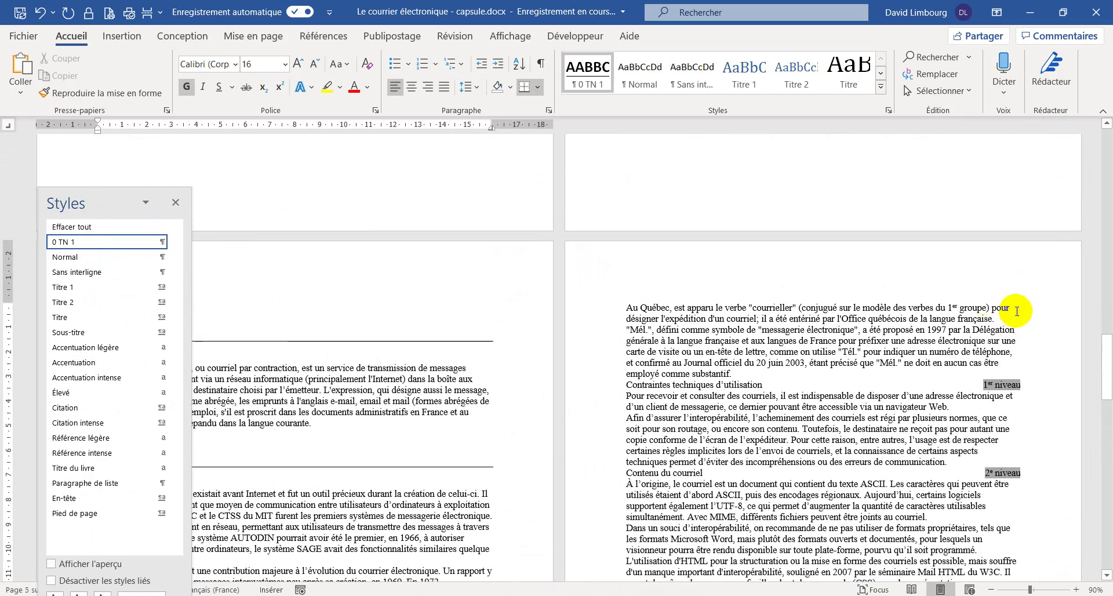
{"action": "left_click", "coordinate": [634, 389]}
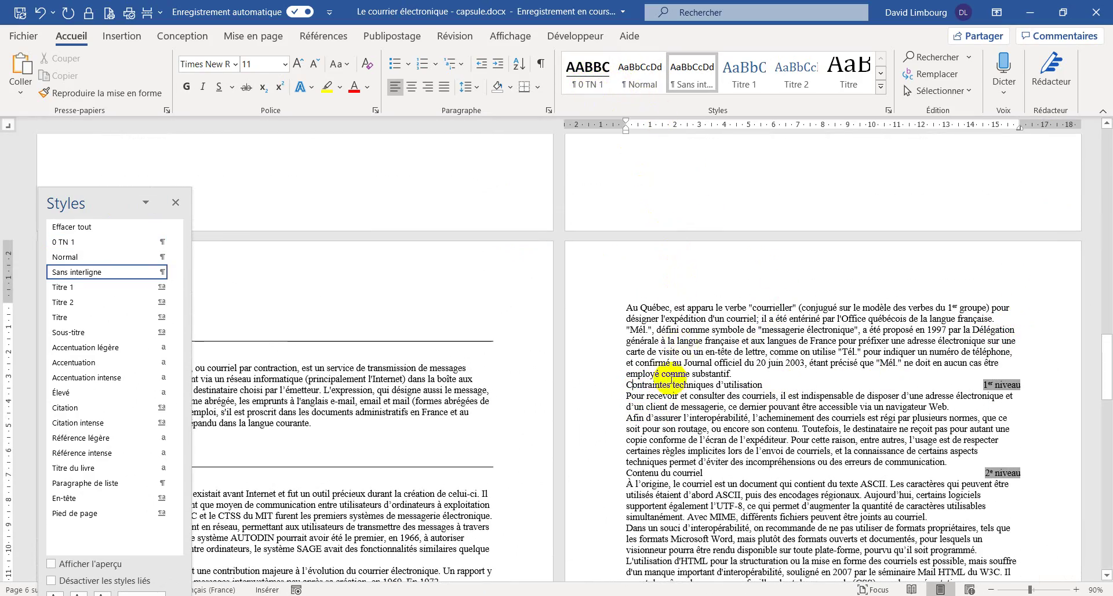
{"action": "left_click", "coordinate": [599, 81]}
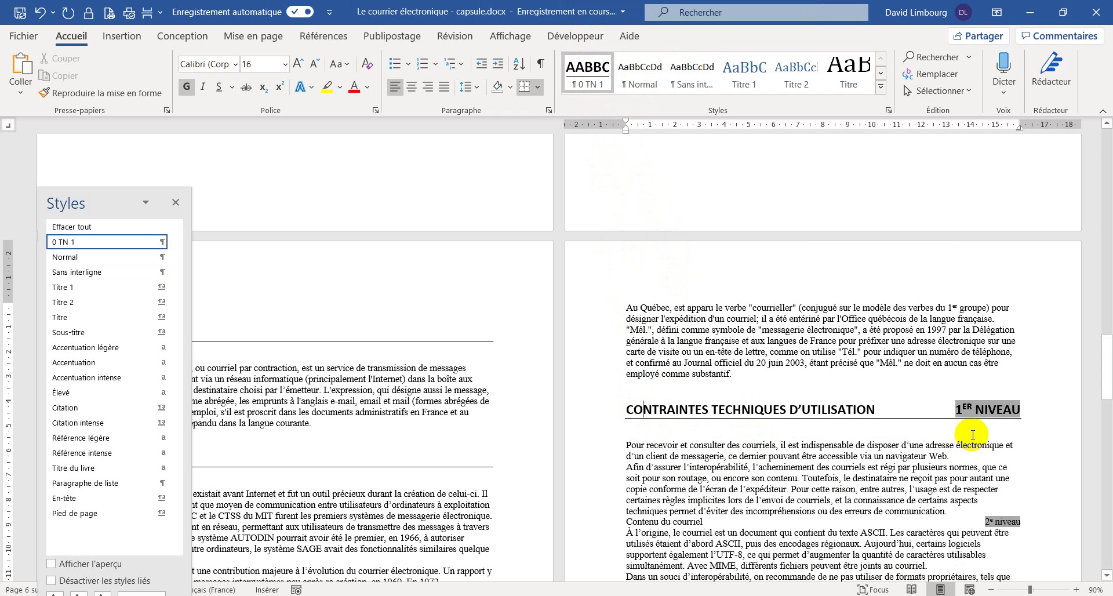
{"action": "left_click", "coordinate": [1033, 412]}
{"action": "key", "text": "BackSpace"}
{"action": "key", "text": "BackSpace"}
{"action": "key", "text": "BackSpace"}
{"action": "key", "text": "BackSpace"}
{"action": "key", "text": "BackSpace"}
{"action": "key", "text": "BackSpace"}
{"action": "key", "text": "BackSpace"}
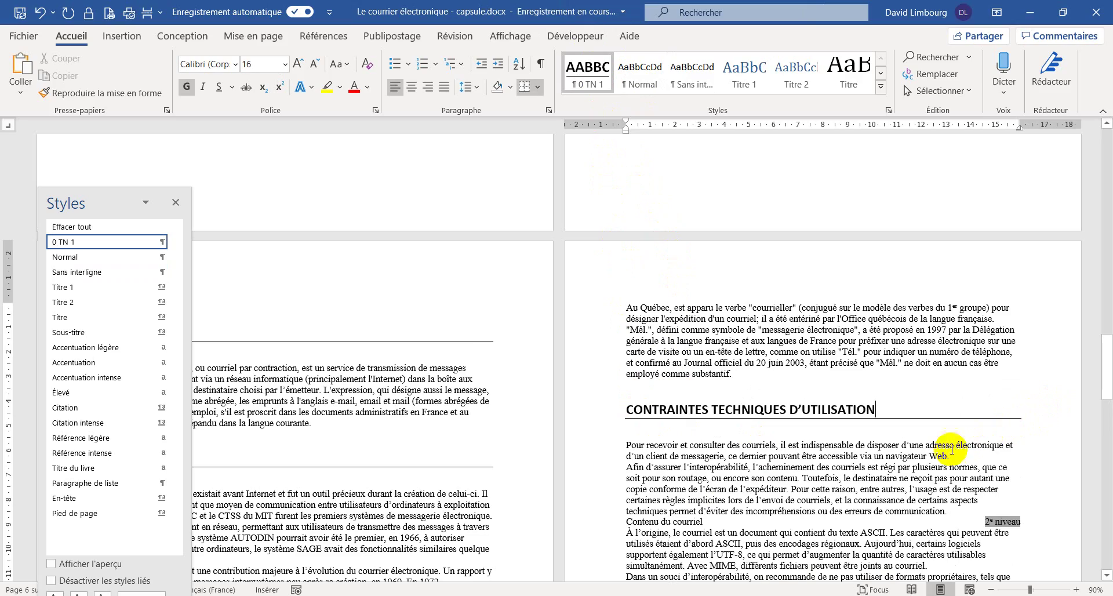
{"action": "scroll", "coordinate": [732, 464], "scroll_direction": "down", "scroll_amount": 4}
{"action": "scroll", "coordinate": [692, 436], "scroll_direction": "down", "scroll_amount": 3}
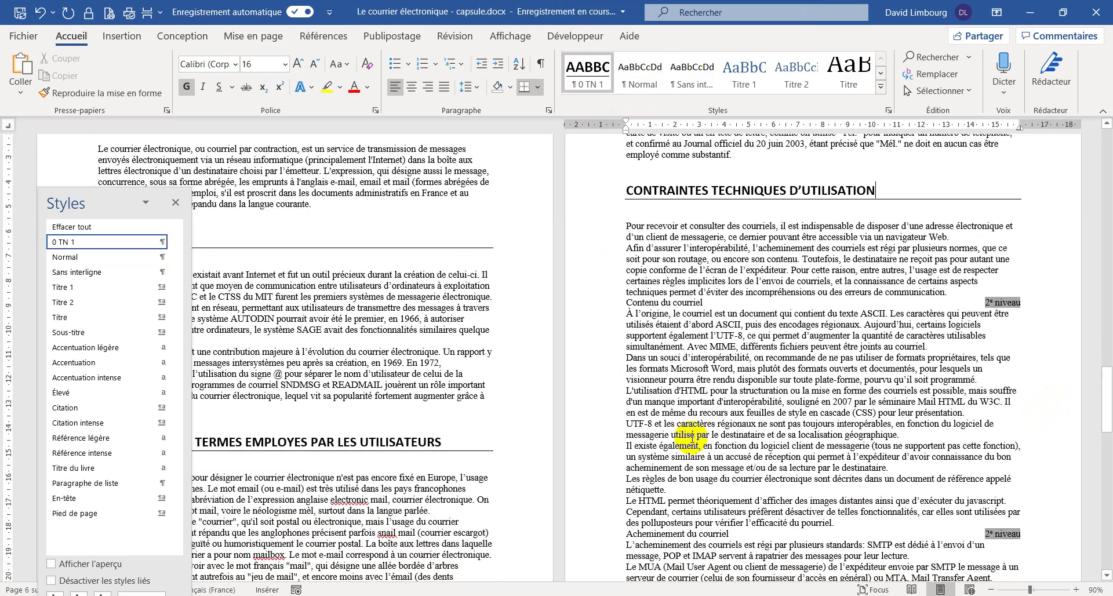
{"action": "left_click", "coordinate": [634, 302]}
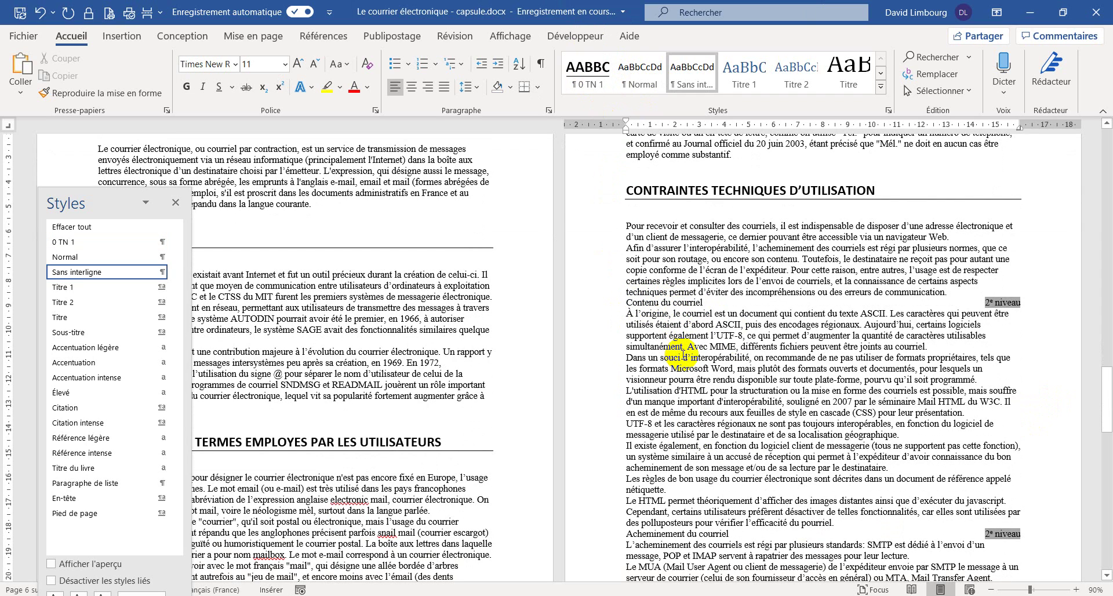
{"action": "left_click_drag", "start_coordinate": [121, 203], "coordinate": [105, 164]}
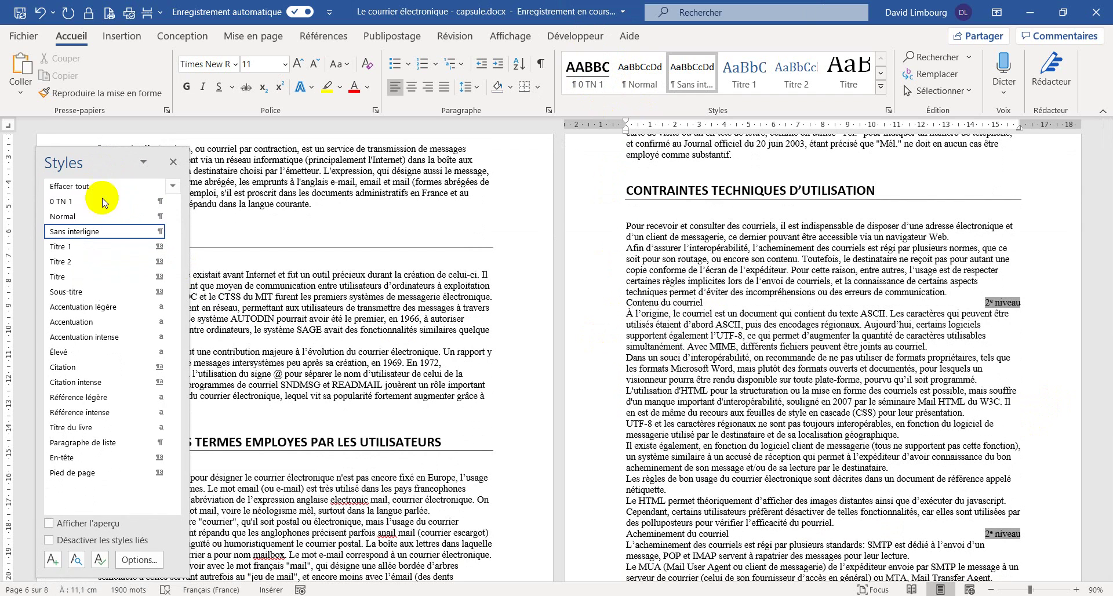
- Start a new 0 TN 2 paragraph style in bold italic Calibri (Corps) 14 pt
{"action": "left_click", "coordinate": [52, 557]}
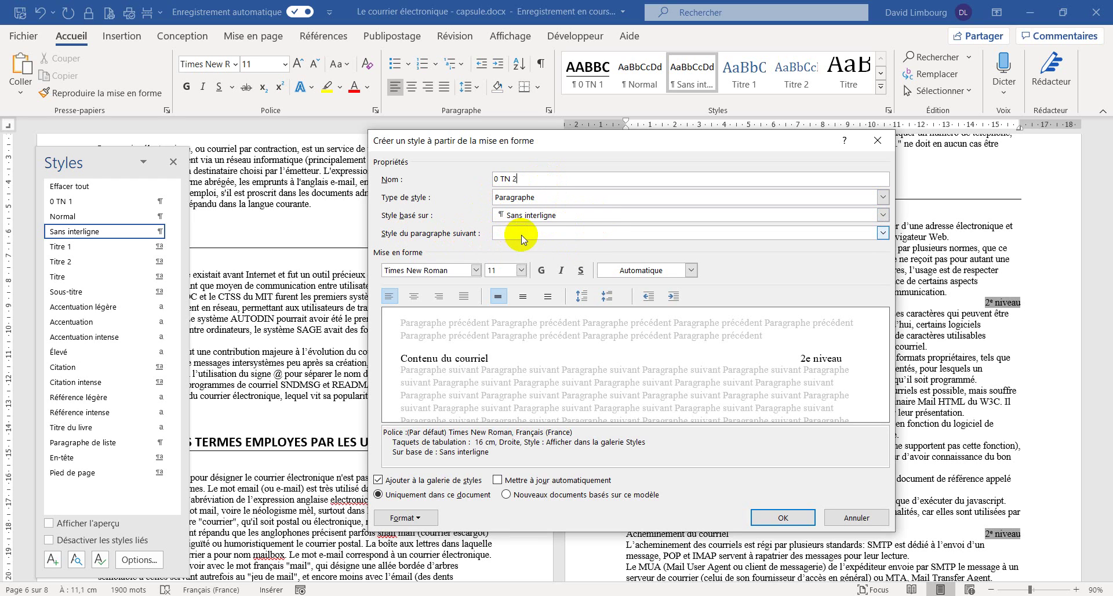
{"action": "left_click", "coordinate": [476, 270]}
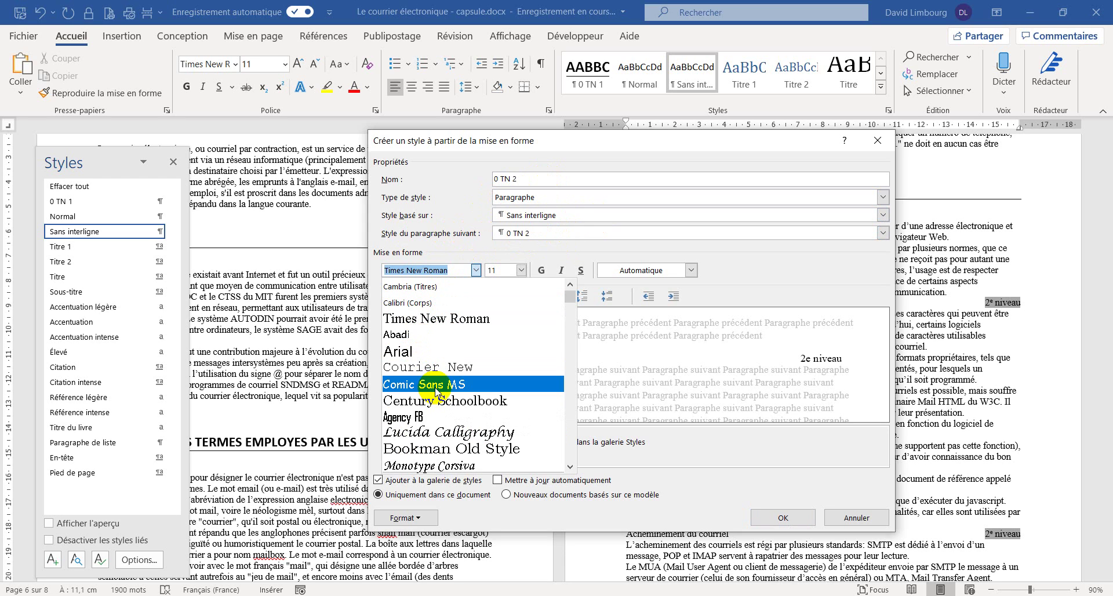
{"action": "left_click", "coordinate": [430, 305]}
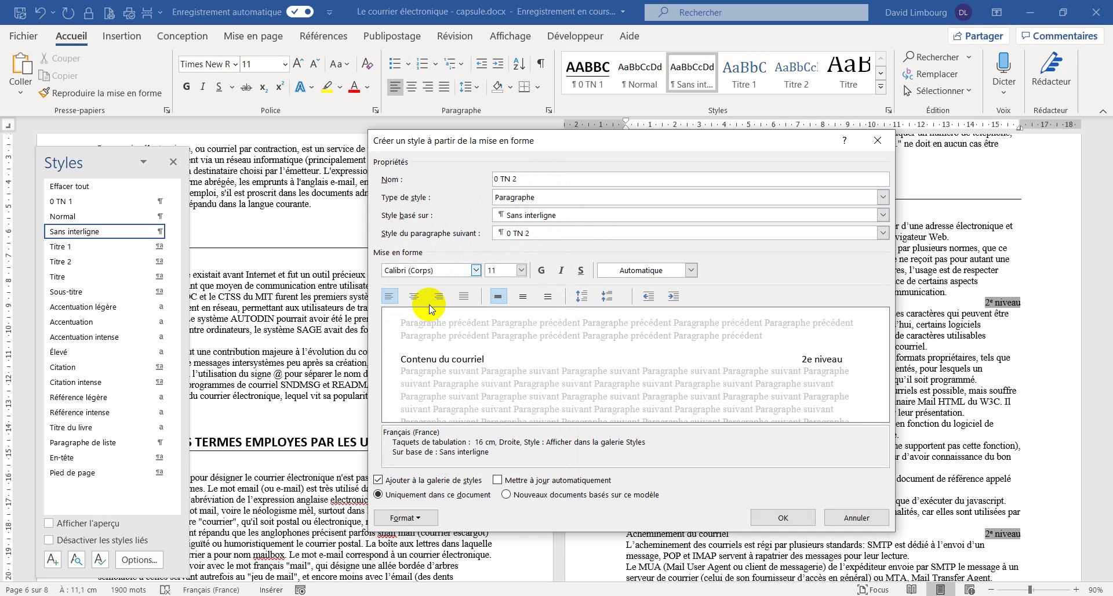
{"action": "left_click", "coordinate": [521, 269]}
{"action": "left_click", "coordinate": [502, 336]}
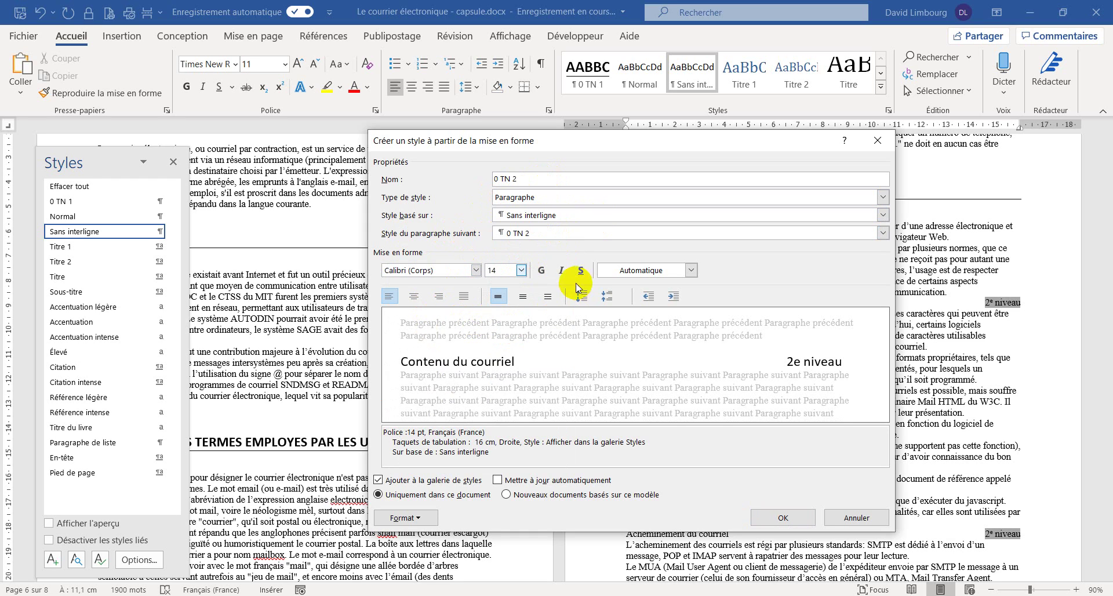
{"action": "left_click", "coordinate": [561, 270]}
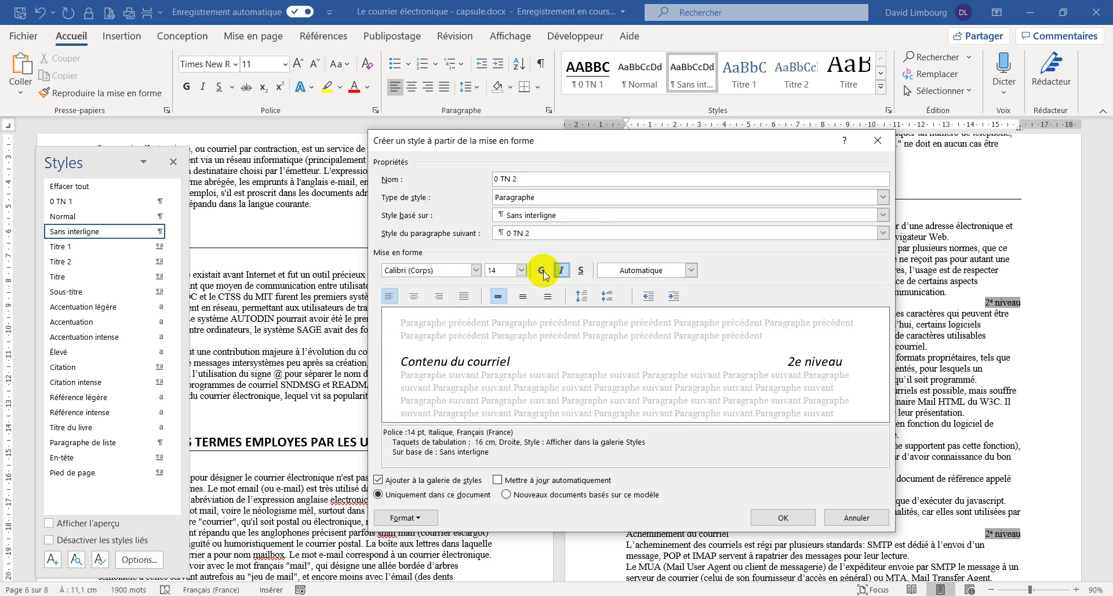
{"action": "left_click", "coordinate": [542, 270]}
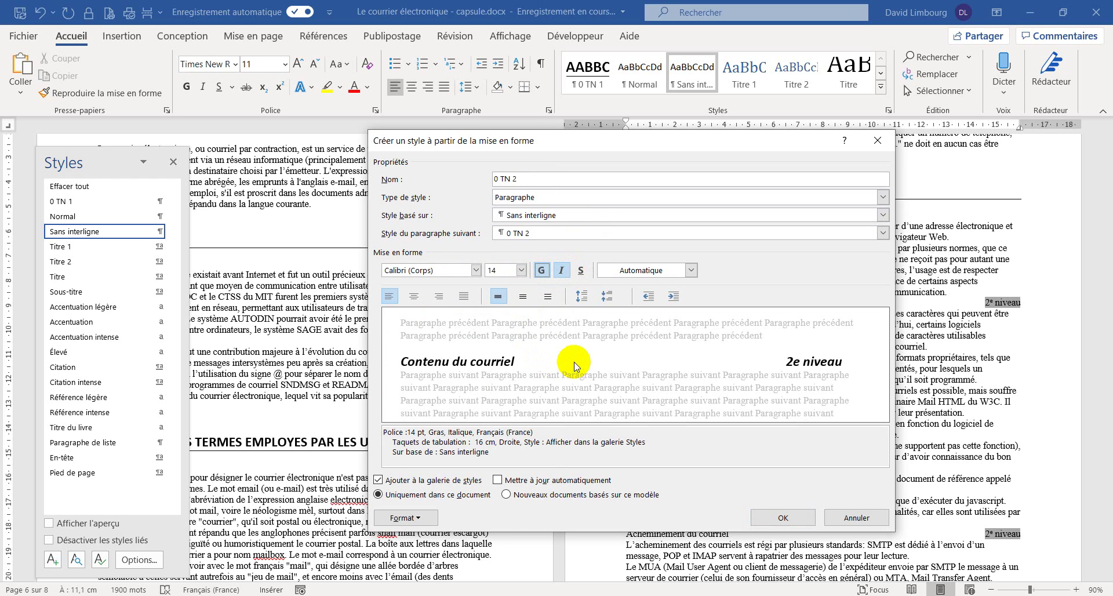
{"action": "left_click", "coordinate": [406, 517]}
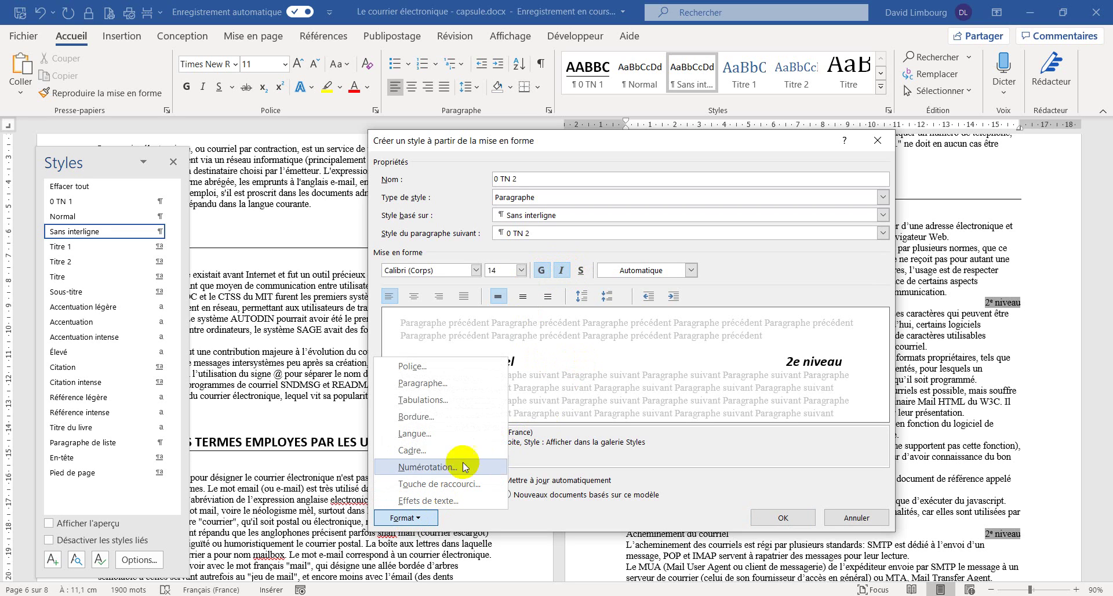
- Give 0 TN 2 spacing of 18 pt before and 12 pt after, enable auto-update, and create it
{"action": "left_click", "coordinate": [478, 391]}
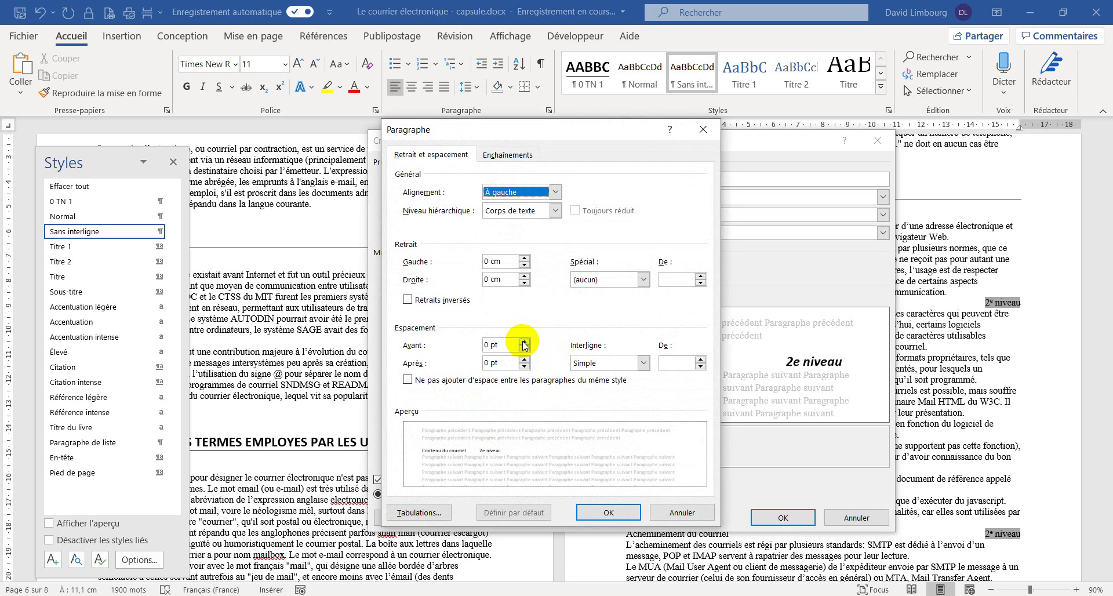
{"action": "left_click", "coordinate": [524, 343]}
{"action": "left_click", "coordinate": [524, 342]}
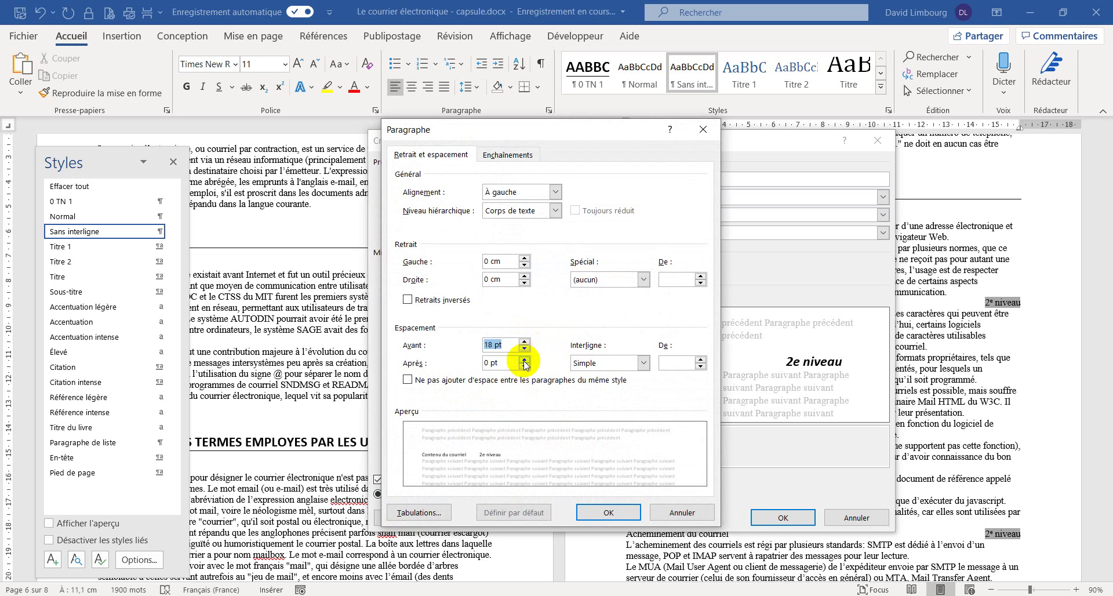
{"action": "left_click", "coordinate": [524, 358]}
{"action": "left_click", "coordinate": [524, 359]}
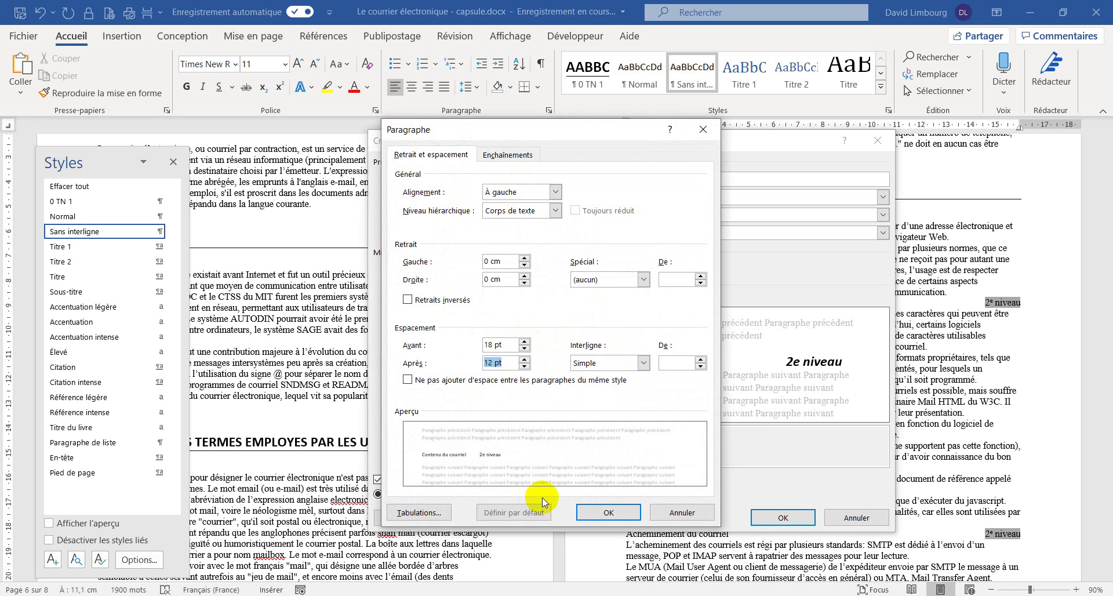
{"action": "left_click", "coordinate": [597, 513]}
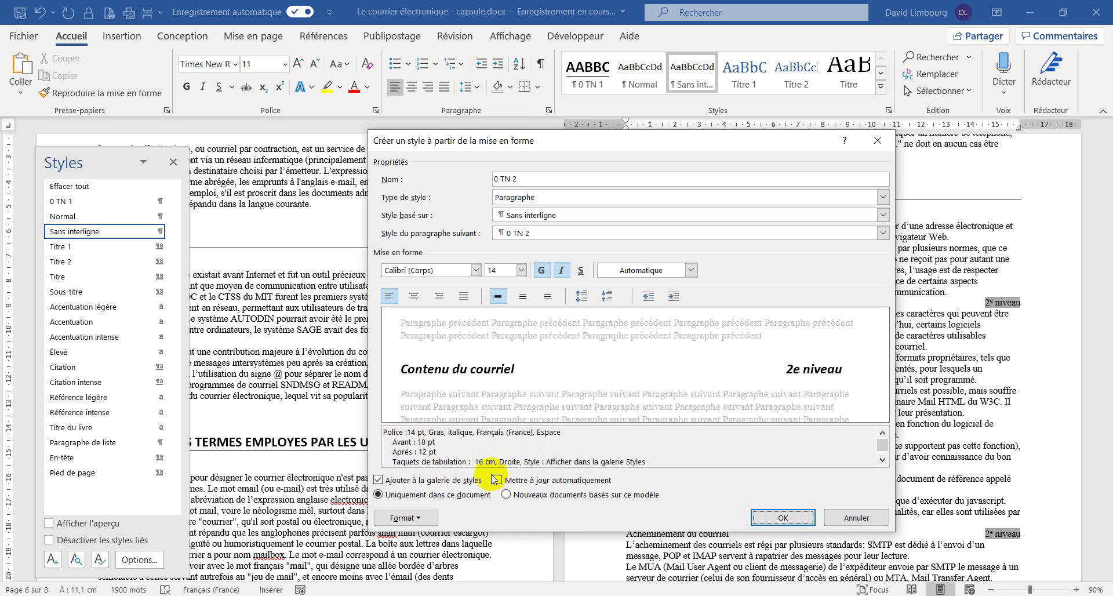
{"action": "left_click", "coordinate": [497, 481]}
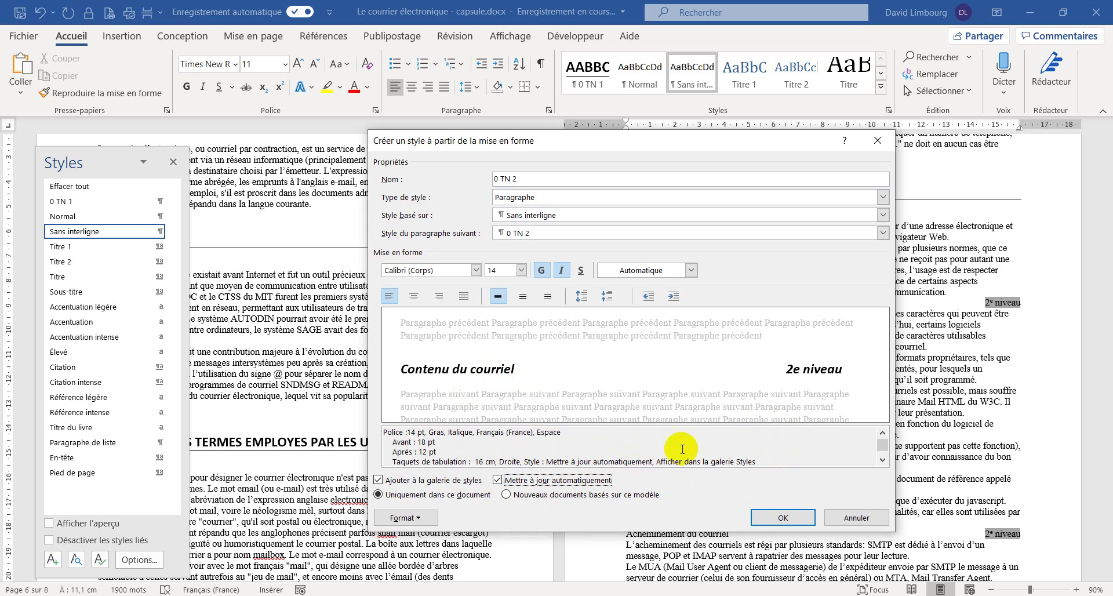
{"action": "left_click", "coordinate": [760, 517]}
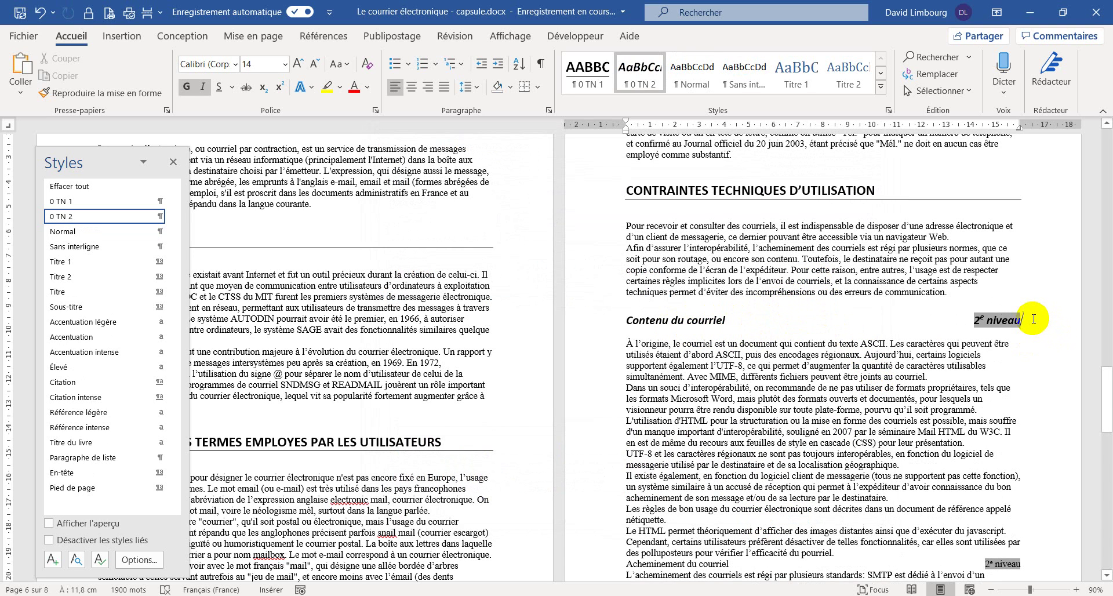
- Remove the Contenu du courriel tag and make Acheminement du courriel a 0 TN 2 heading without its 2e niveau tag
{"action": "key", "text": "ctrl+z"}
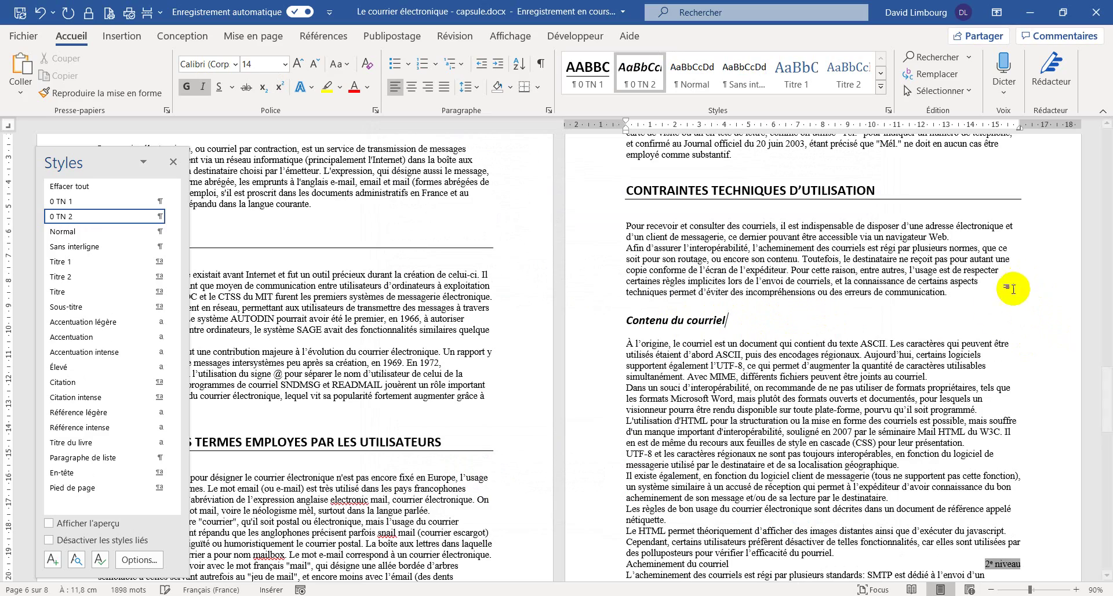
{"action": "scroll", "coordinate": [892, 348], "scroll_direction": "down", "scroll_amount": 5}
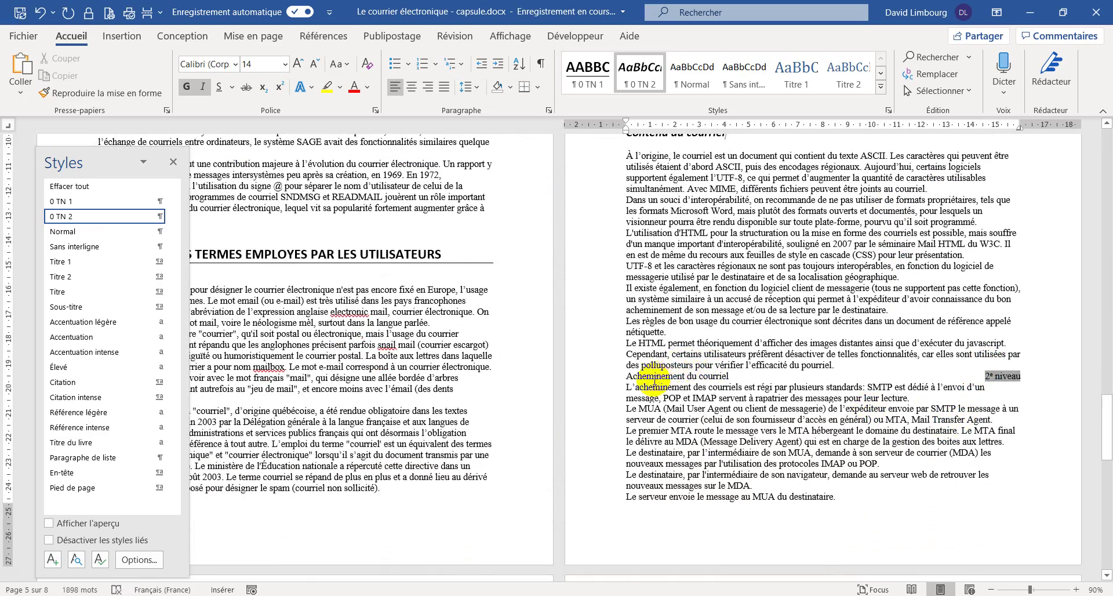
{"action": "left_click", "coordinate": [639, 377]}
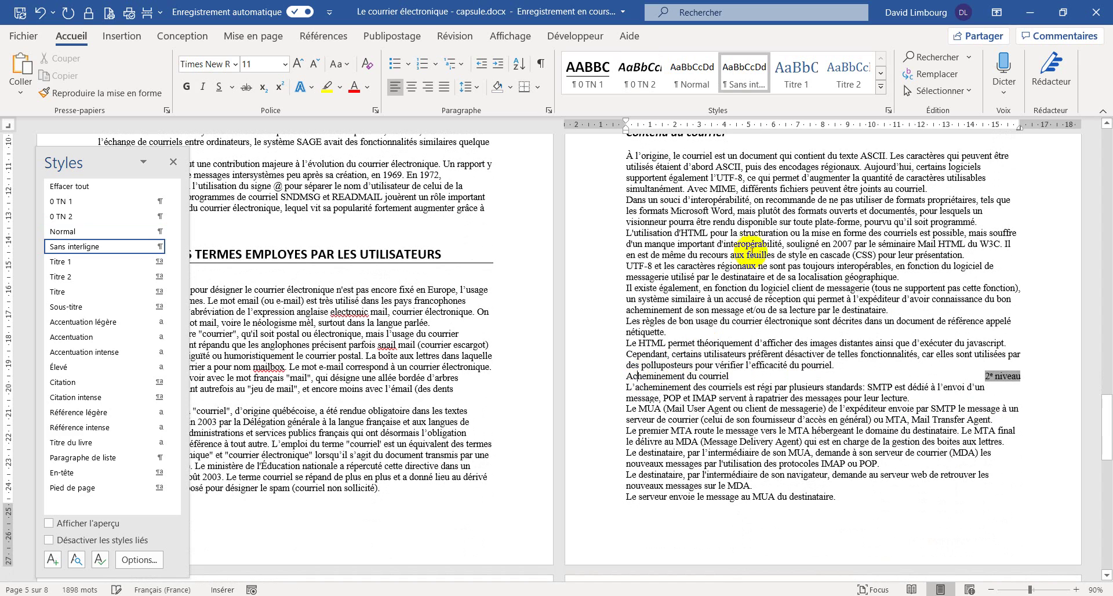
{"action": "left_click", "coordinate": [638, 87]}
{"action": "key", "text": "BackSpace"}
{"action": "key", "text": "BackSpace"}
{"action": "key", "text": "BackSpace"}
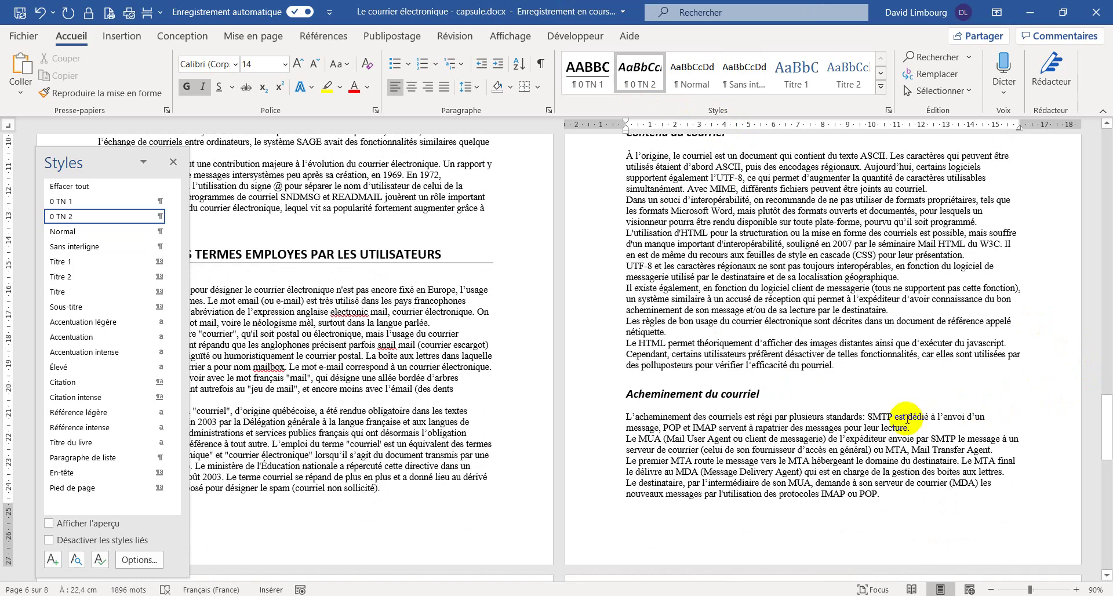
- Close the Styles pane and apply 0 TN 2 to Système de copie et de copie invisible
{"action": "scroll", "coordinate": [588, 477], "scroll_direction": "down", "scroll_amount": 5}
{"action": "double_click", "coordinate": [495, 470]}
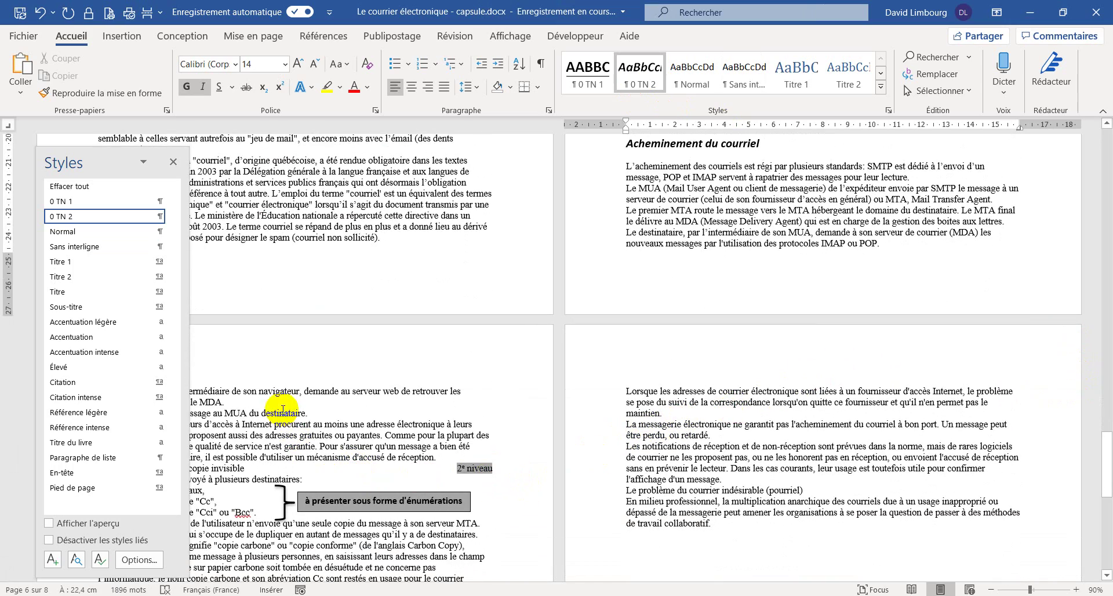
{"action": "left_click", "coordinate": [173, 162]}
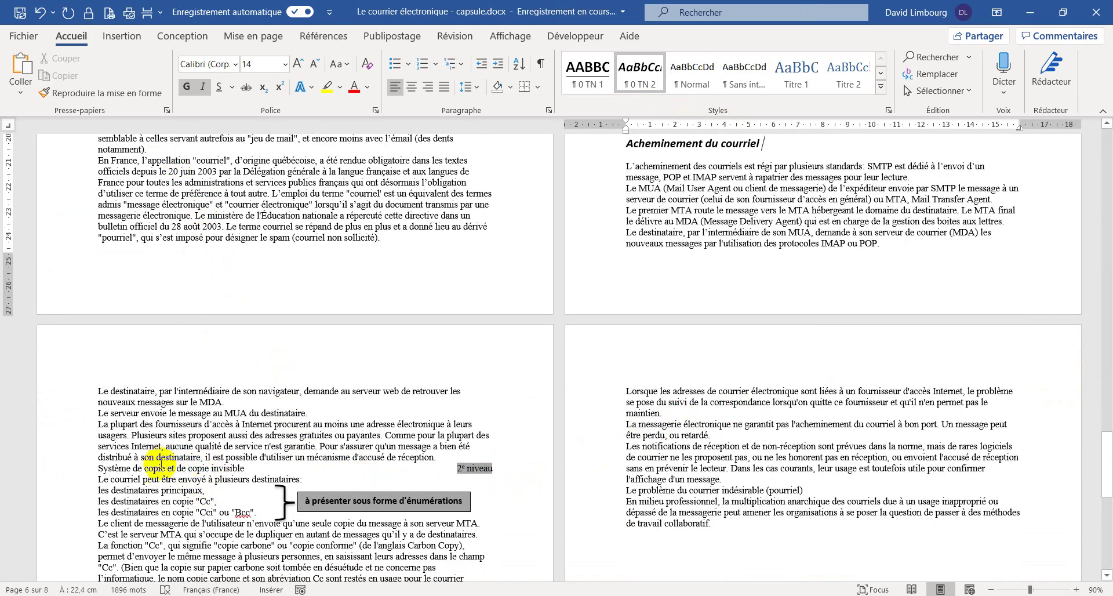
{"action": "left_click", "coordinate": [116, 468]}
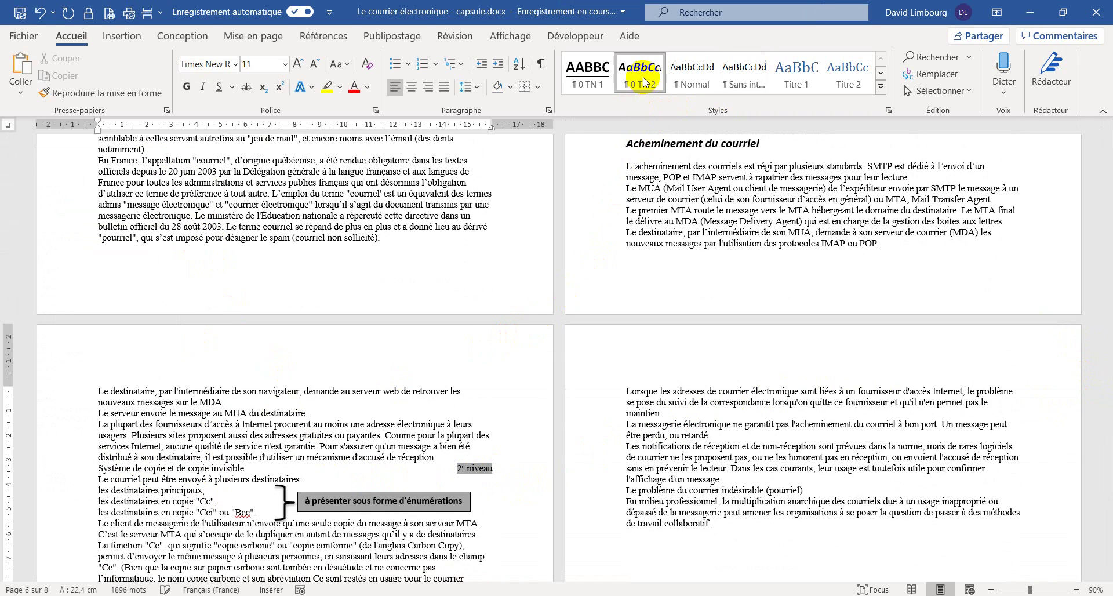
{"action": "left_click", "coordinate": [644, 81]}
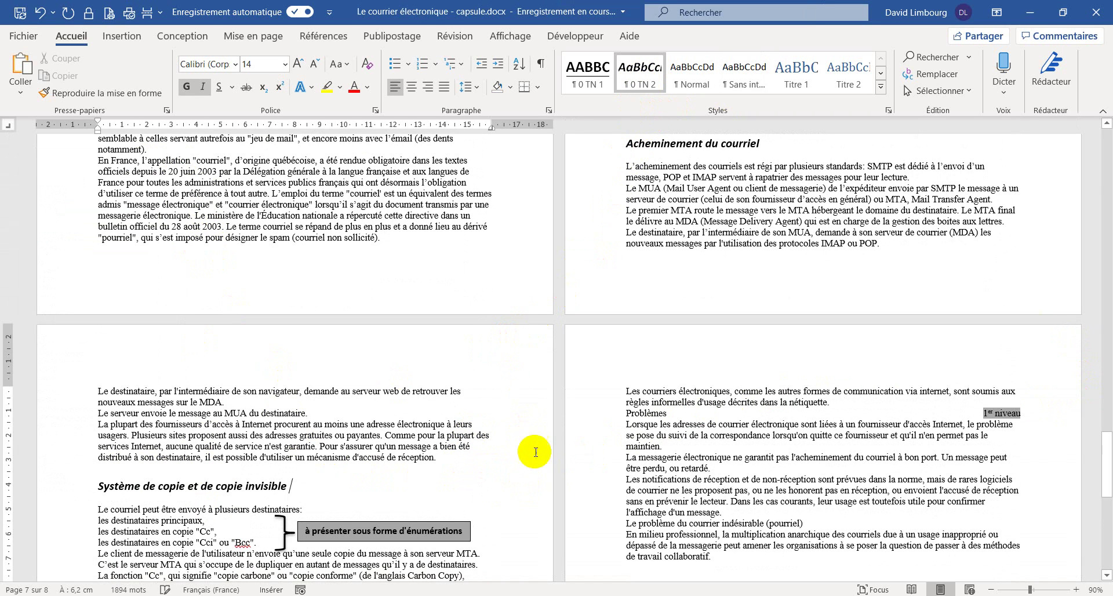
- Make Boîte aux lettres a 0 TN 2 heading and delete its 2e niveau tag
{"action": "scroll", "coordinate": [780, 422], "scroll_direction": "down", "scroll_amount": 10}
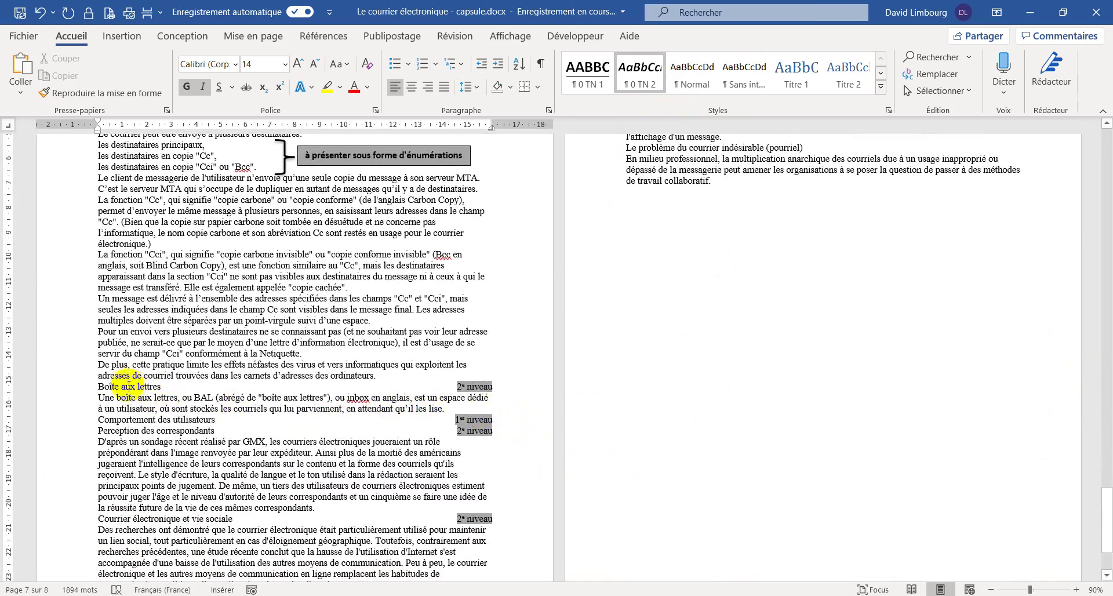
{"action": "left_click", "coordinate": [109, 386]}
{"action": "left_click", "coordinate": [634, 81]}
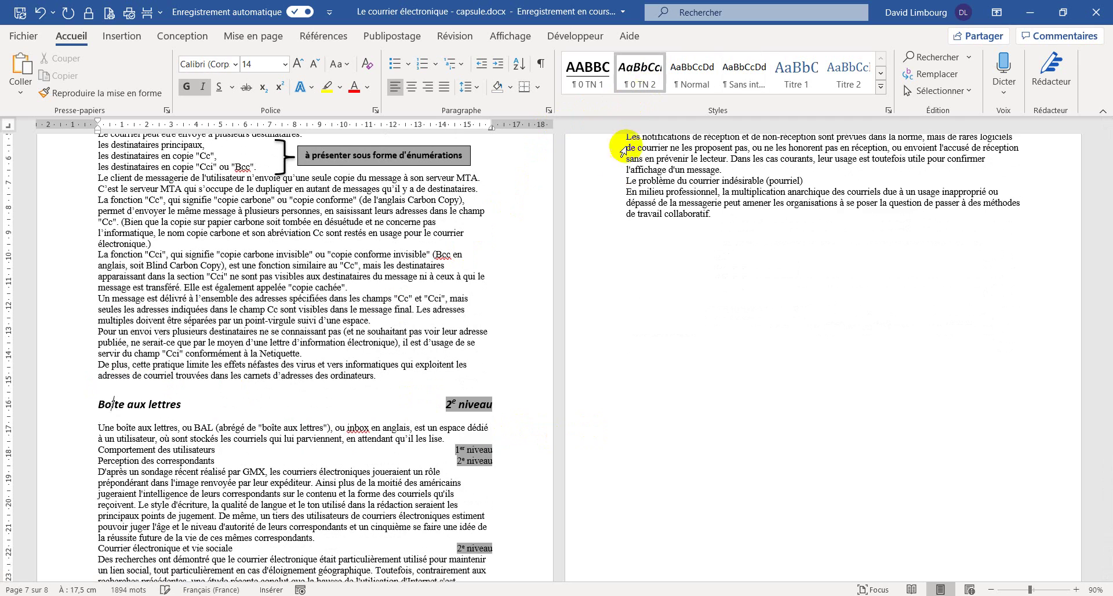
{"action": "key", "text": "BackSpace"}
{"action": "key", "text": "BackSpace"}
{"action": "key", "text": "BackSpace"}
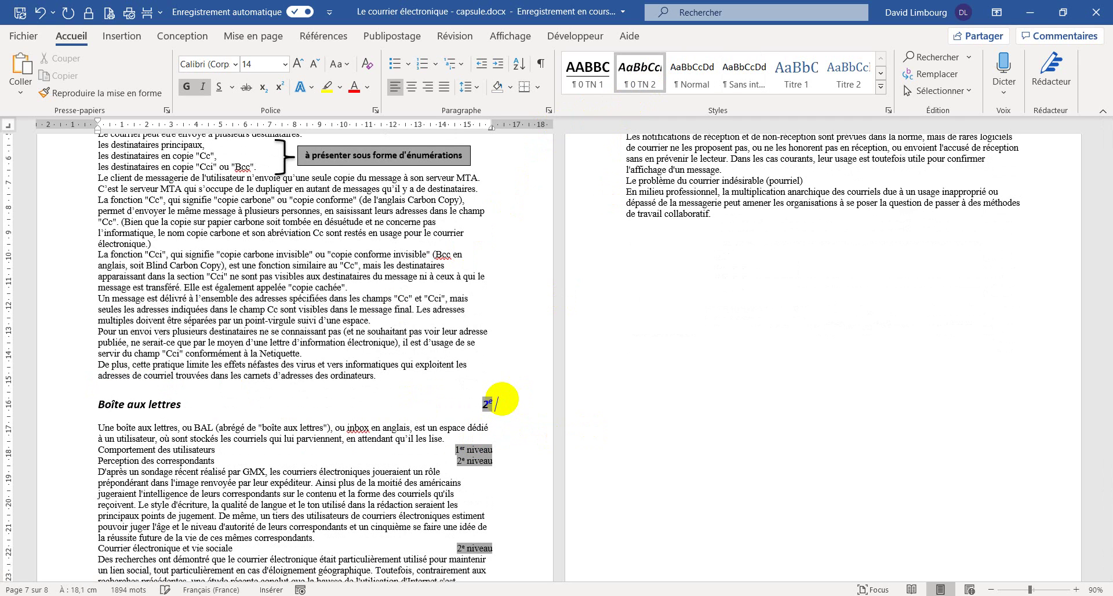
{"action": "key", "text": "BackSpace"}
{"action": "key", "text": "BackSpace"}
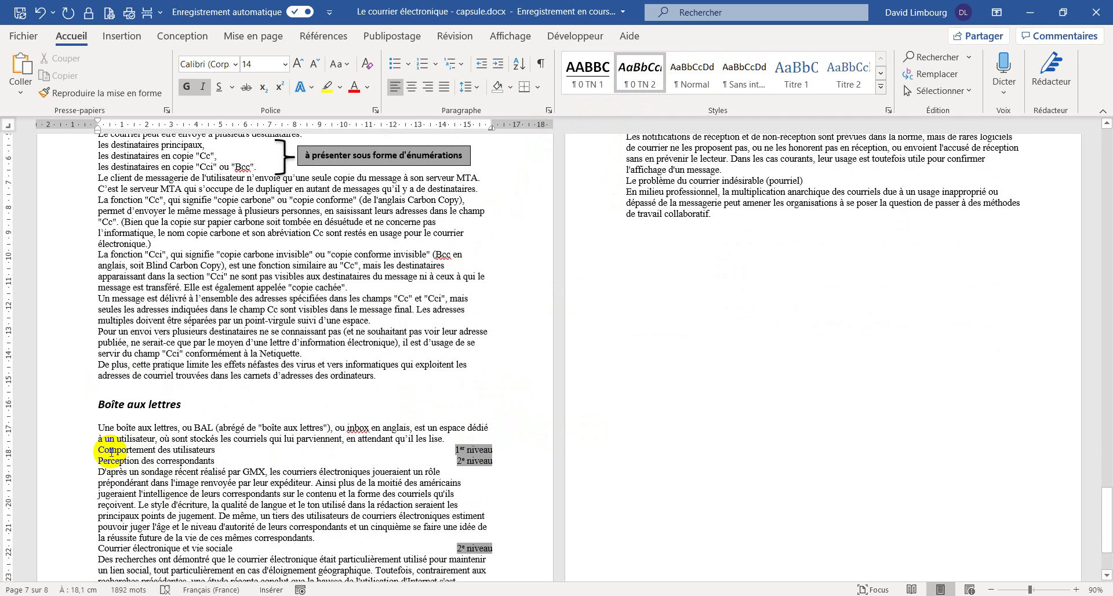
- Make Comportement des utilisateurs a 0 TN 1 heading and delete its 1er niveau tag
{"action": "left_click", "coordinate": [110, 449]}
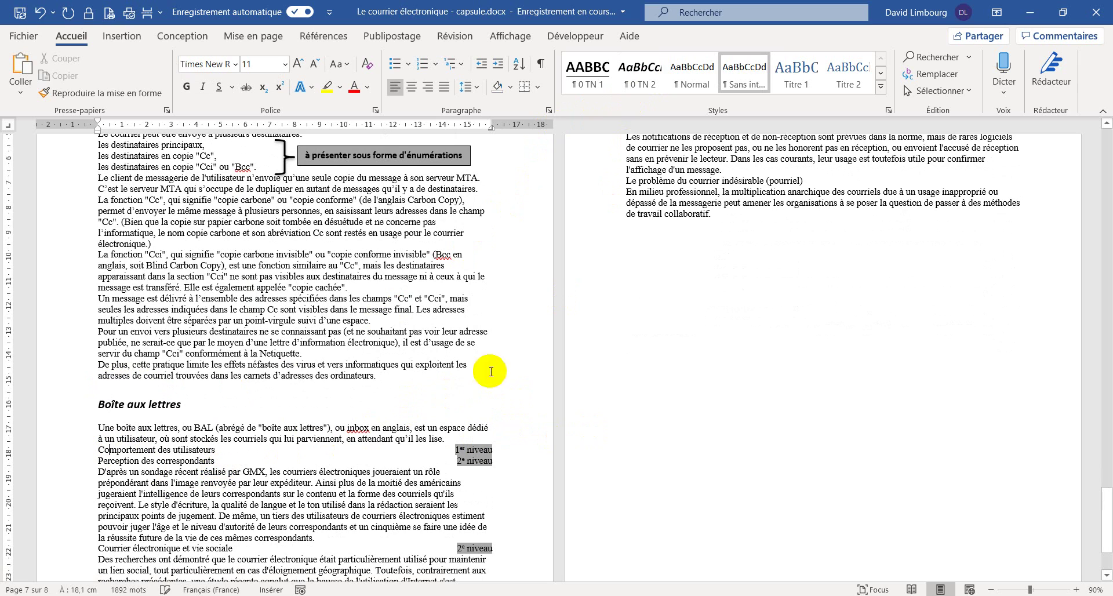
{"action": "left_click", "coordinate": [599, 85]}
{"action": "left_click", "coordinate": [503, 469]}
{"action": "key", "text": "BackSpace"}
{"action": "key", "text": "BackSpace"}
{"action": "key", "text": "BackSpace"}
{"action": "key", "text": "BackSpace"}
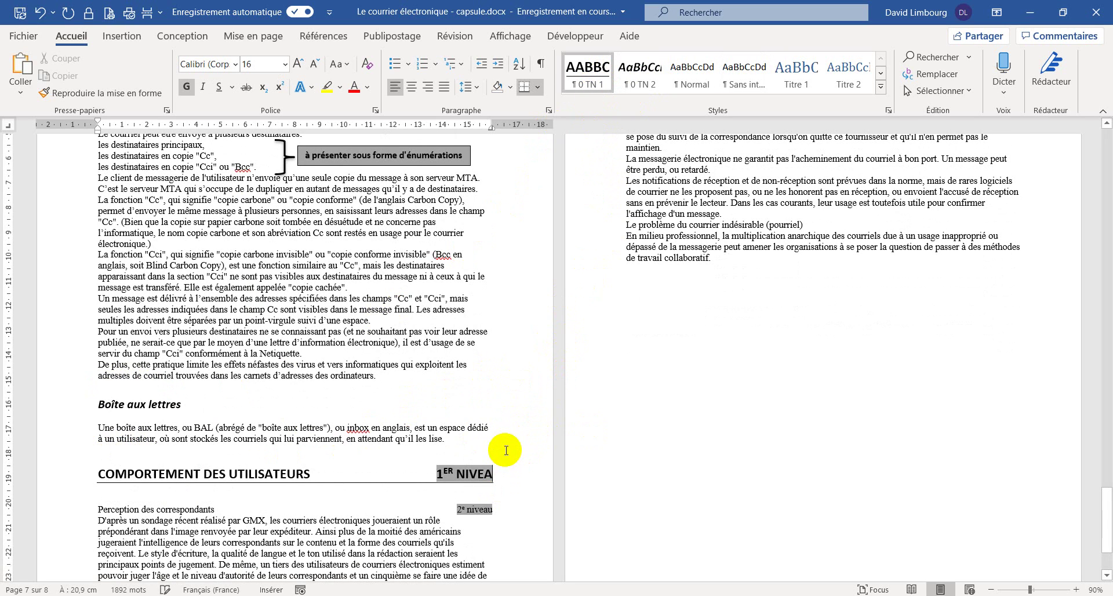
{"action": "key", "text": "BackSpace"}
{"action": "key", "text": "BackSpace"}
{"action": "key", "text": "BackSpace"}
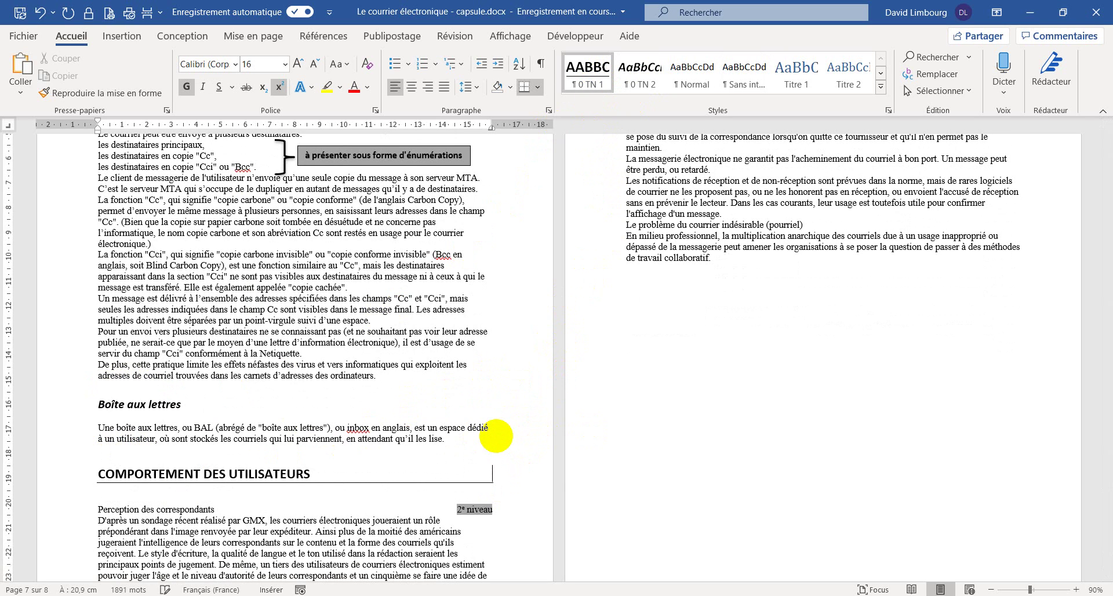
- Apply 0 TN 2 to Perception des correspondants and Courrier électronique et vie sociale, removing the 2e niveau label
{"action": "scroll", "coordinate": [402, 477], "scroll_direction": "down", "scroll_amount": 2}
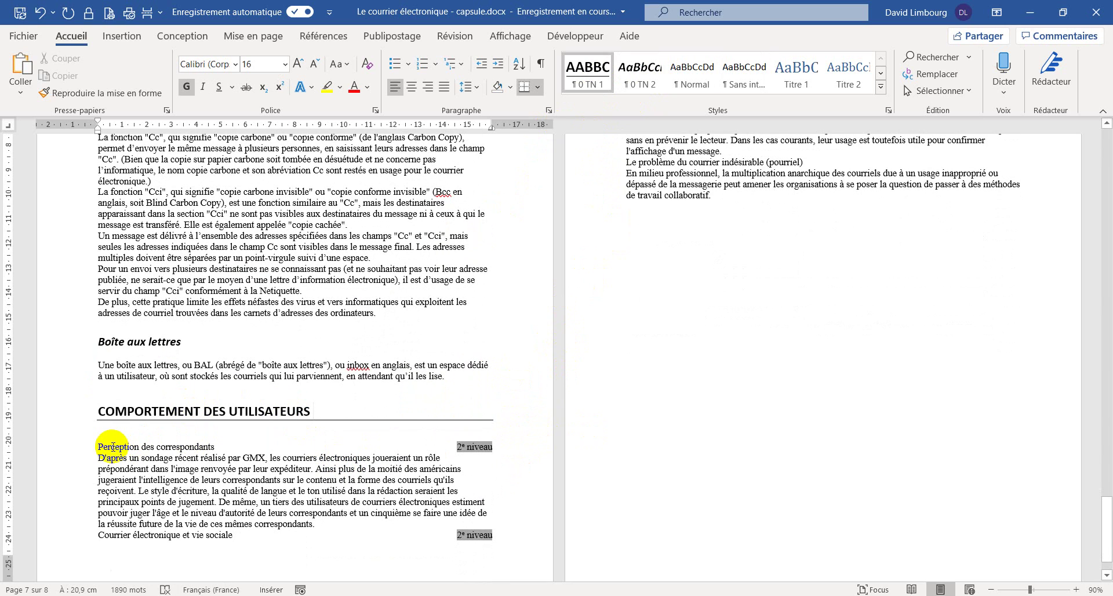
{"action": "left_click", "coordinate": [113, 446]}
{"action": "left_click", "coordinate": [639, 75]}
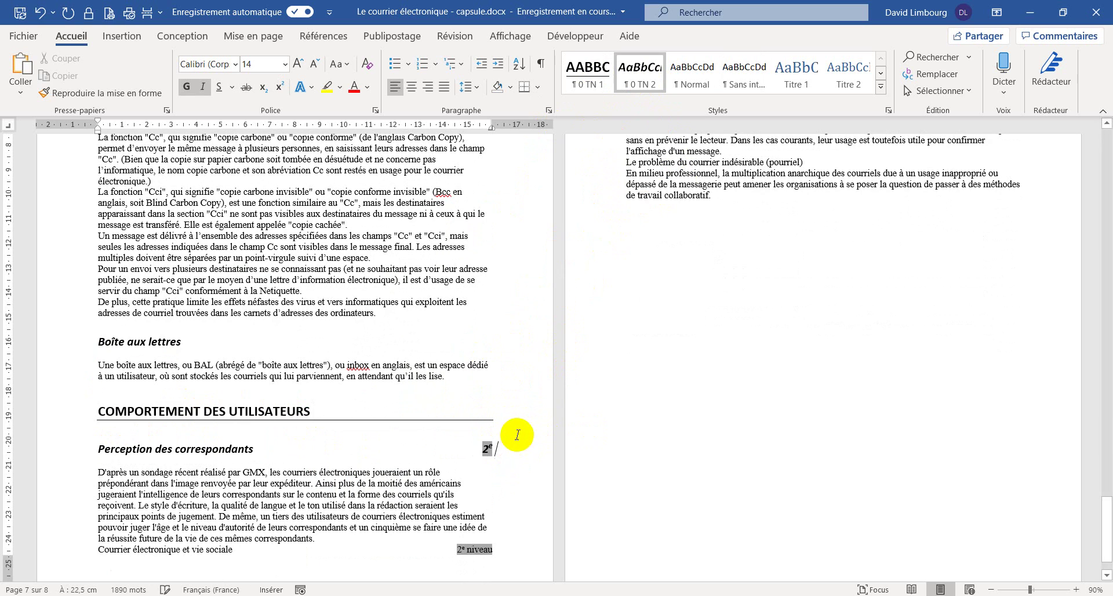
{"action": "scroll", "coordinate": [266, 509], "scroll_direction": "down", "scroll_amount": 2}
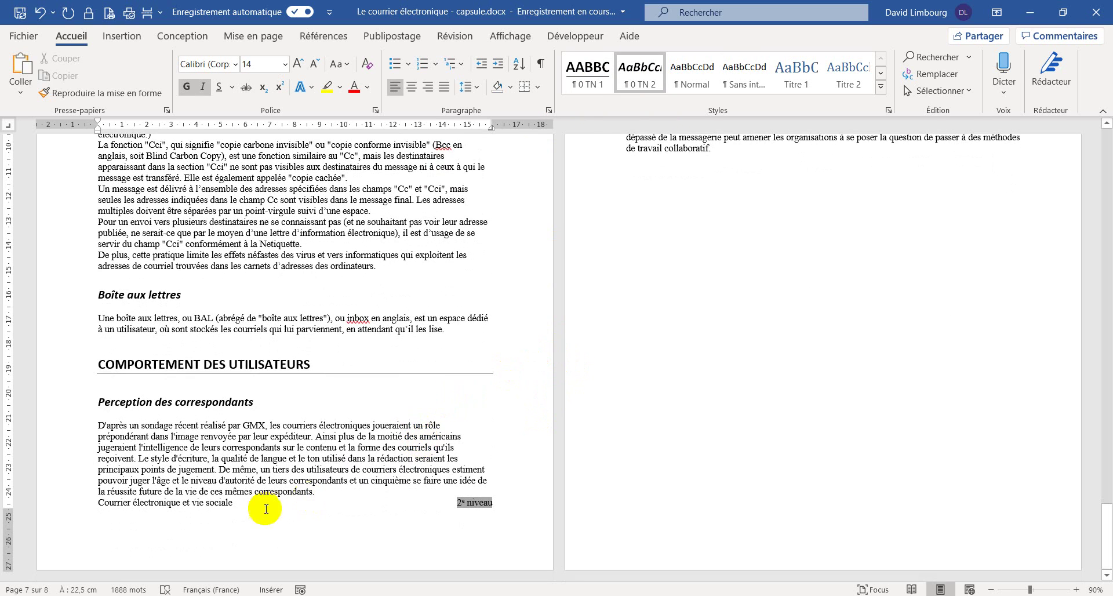
{"action": "left_click", "coordinate": [105, 504]}
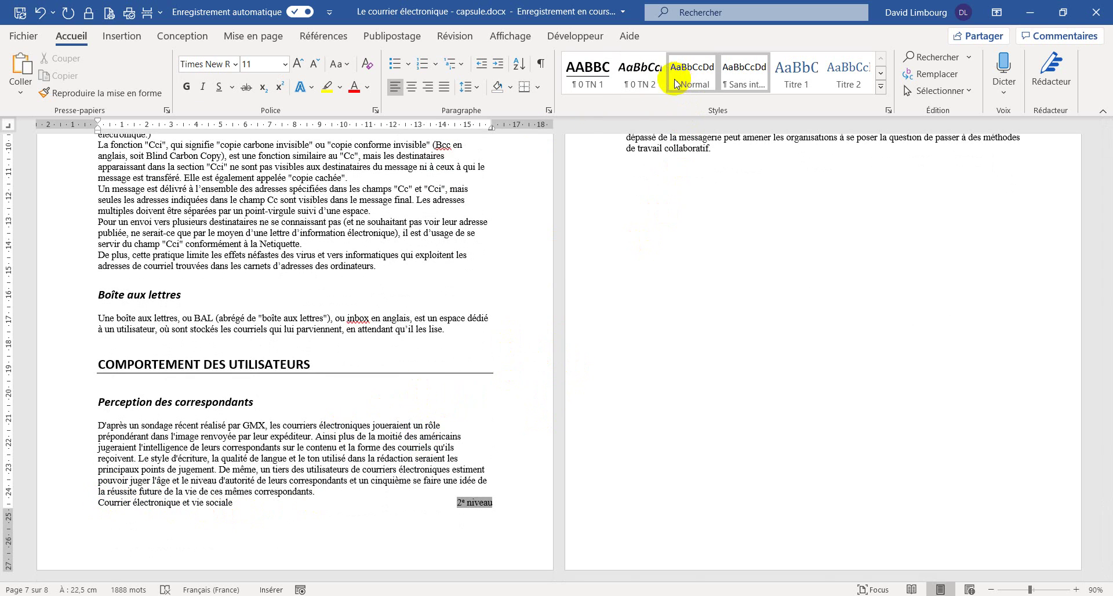
{"action": "left_click", "coordinate": [645, 89]}
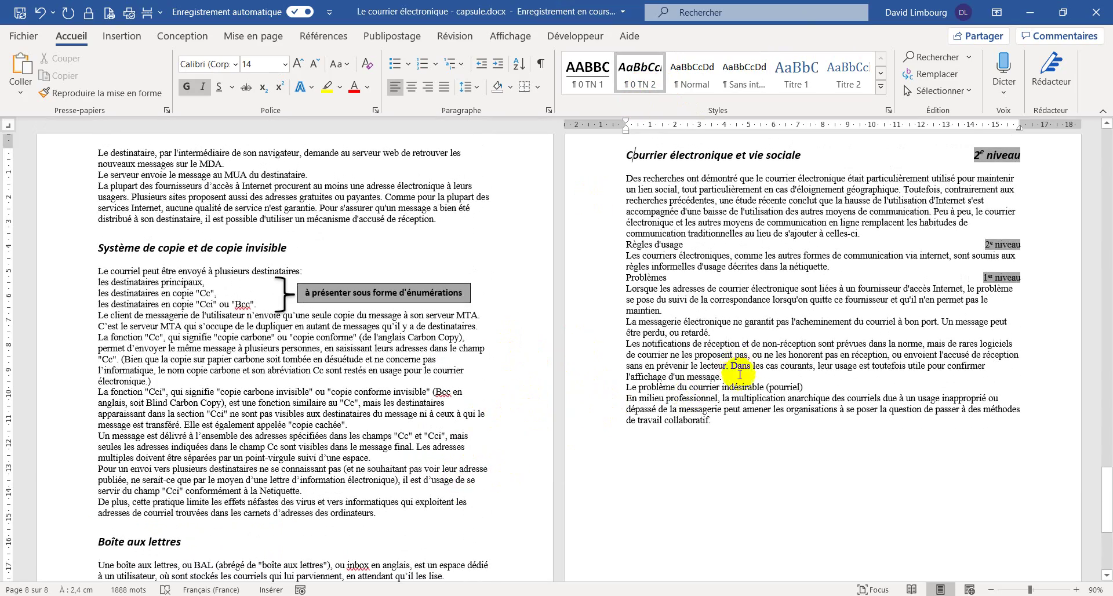
{"action": "scroll", "coordinate": [857, 301], "scroll_direction": "up", "scroll_amount": 2}
{"action": "key", "text": "BackSpace"}
{"action": "key", "text": "BackSpace"}
{"action": "key", "text": "BackSpace"}
{"action": "key", "text": "BackSpace"}
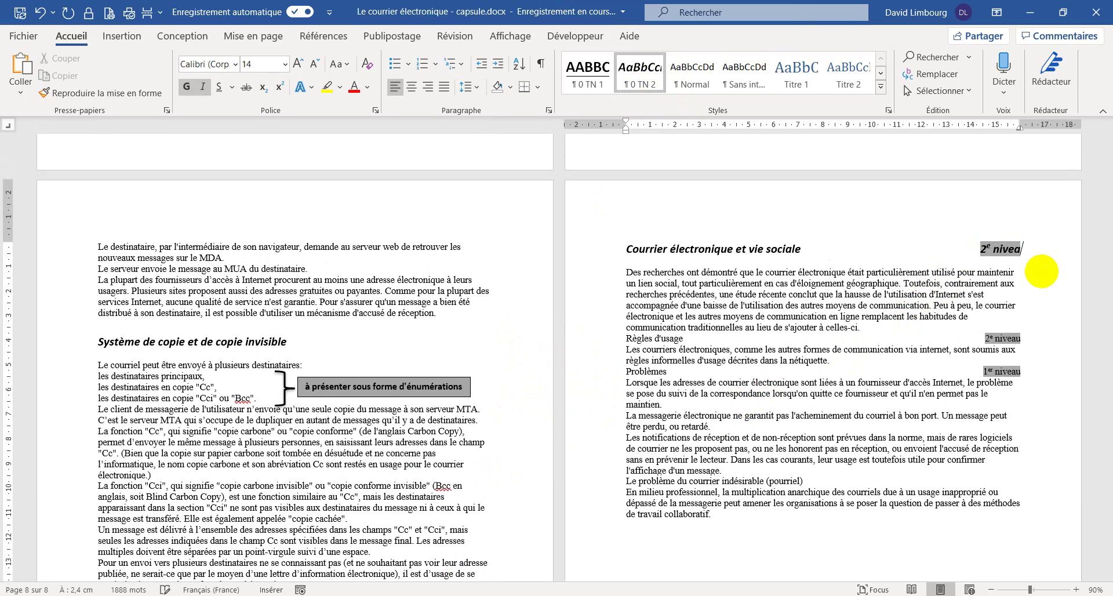
{"action": "key", "text": "BackSpace"}
{"action": "key", "text": "BackSpace"}
{"action": "key", "text": "BackSpace"}
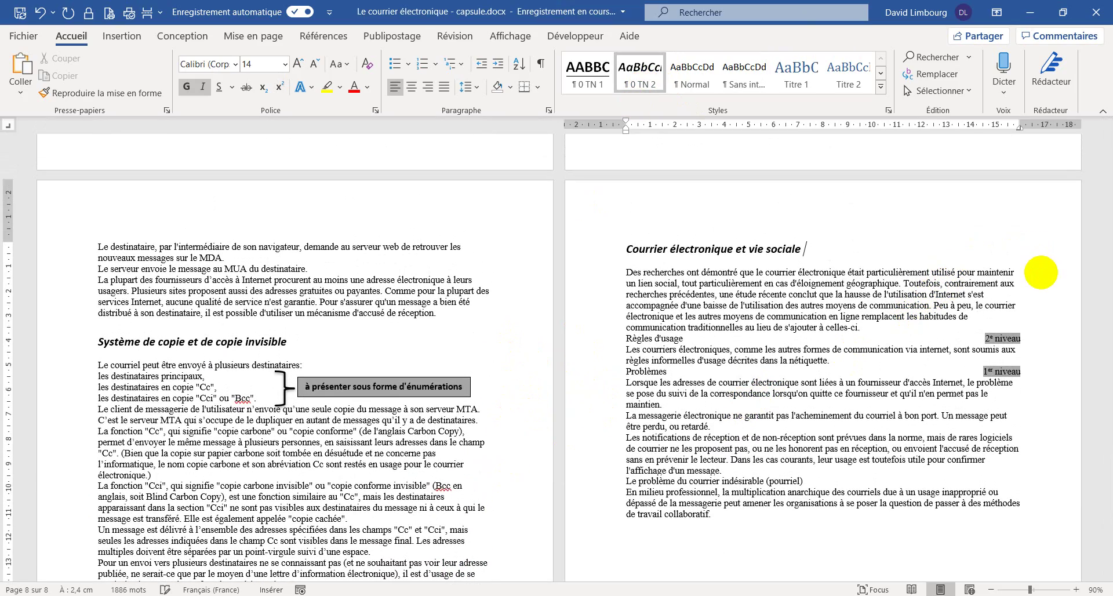
- Make Règles d'usage a 0 TN 2 heading without its 2e niveau label
{"action": "left_click", "coordinate": [635, 338]}
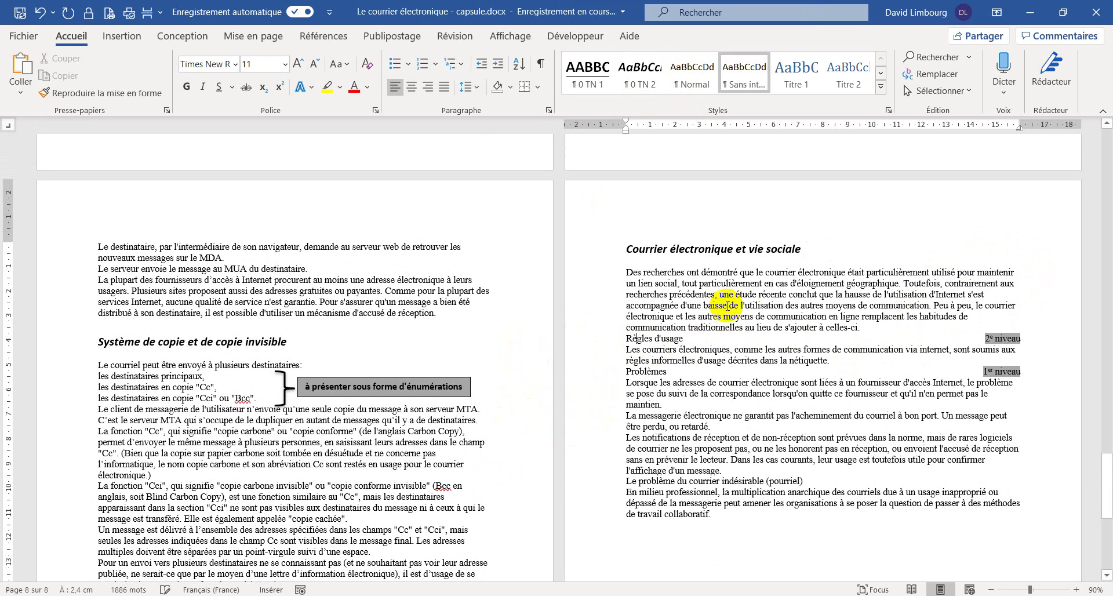
{"action": "left_click", "coordinate": [639, 74]}
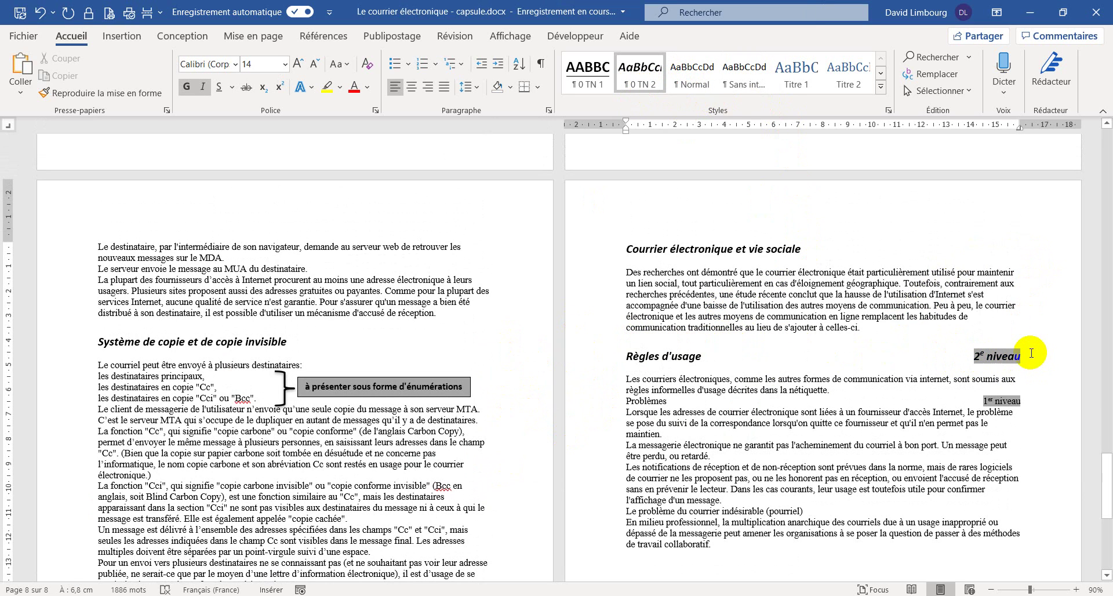
{"action": "key", "text": "BackSpace"}
{"action": "key", "text": "BackSpace"}
{"action": "key", "text": "BackSpace"}
{"action": "key", "text": "BackSpace"}
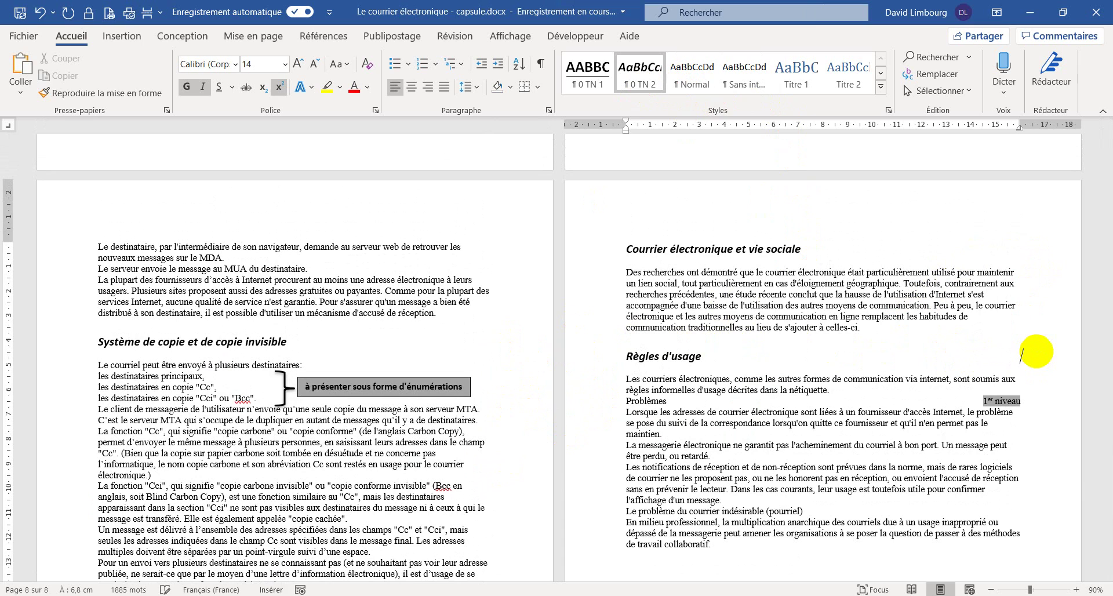
{"action": "key", "text": "BackSpace"}
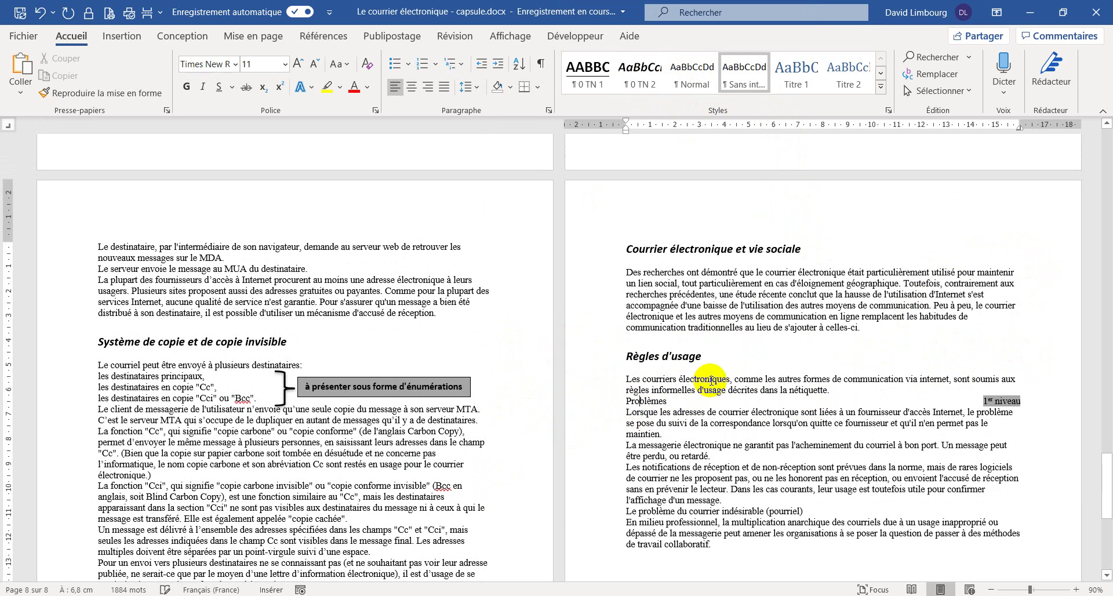
- Make Problèmes a 0 TN 1 heading and delete its 1er niveau label
{"action": "left_click", "coordinate": [588, 73]}
{"action": "left_click", "coordinate": [1016, 455]}
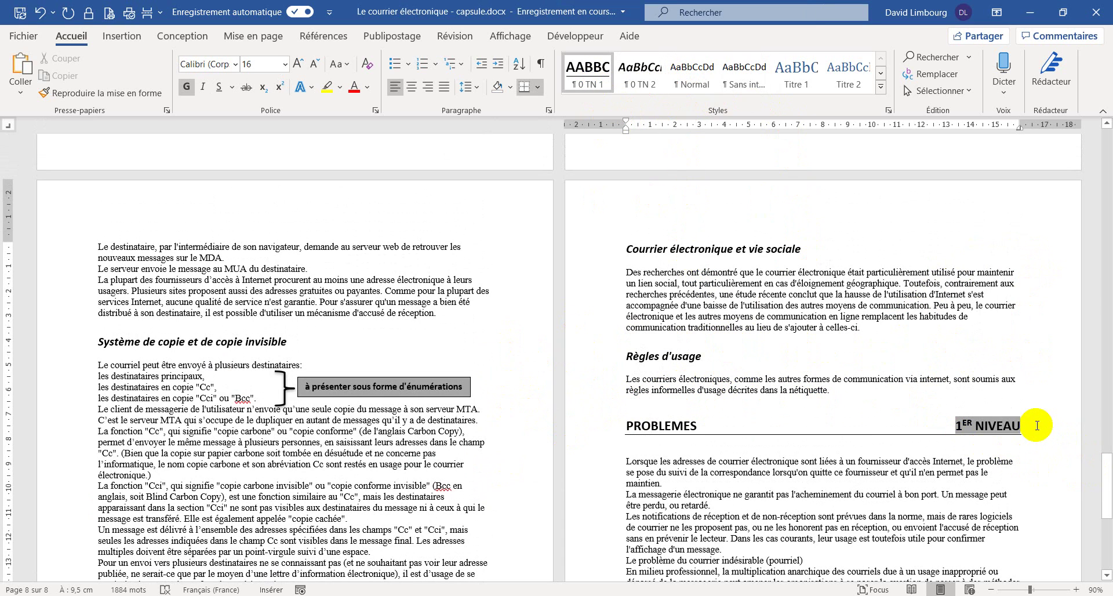
{"action": "key", "text": "BackSpace"}
{"action": "key", "text": "BackSpace"}
{"action": "key", "text": "BackSpace"}
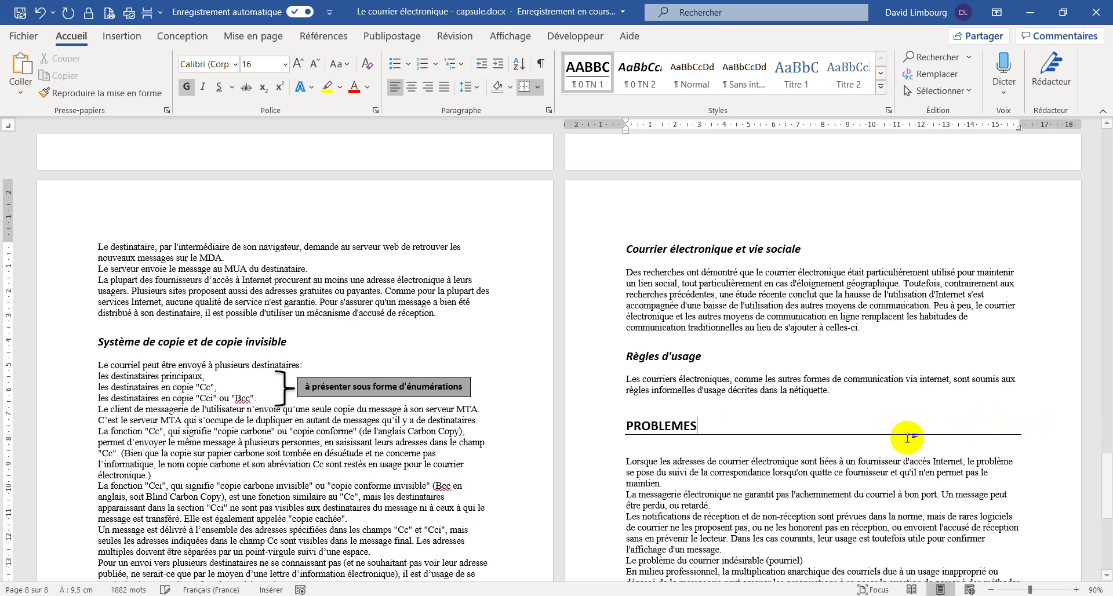
{"action": "scroll", "coordinate": [822, 444], "scroll_direction": "down", "scroll_amount": 5}
{"action": "scroll", "coordinate": [811, 455], "scroll_direction": "up", "scroll_amount": 20}
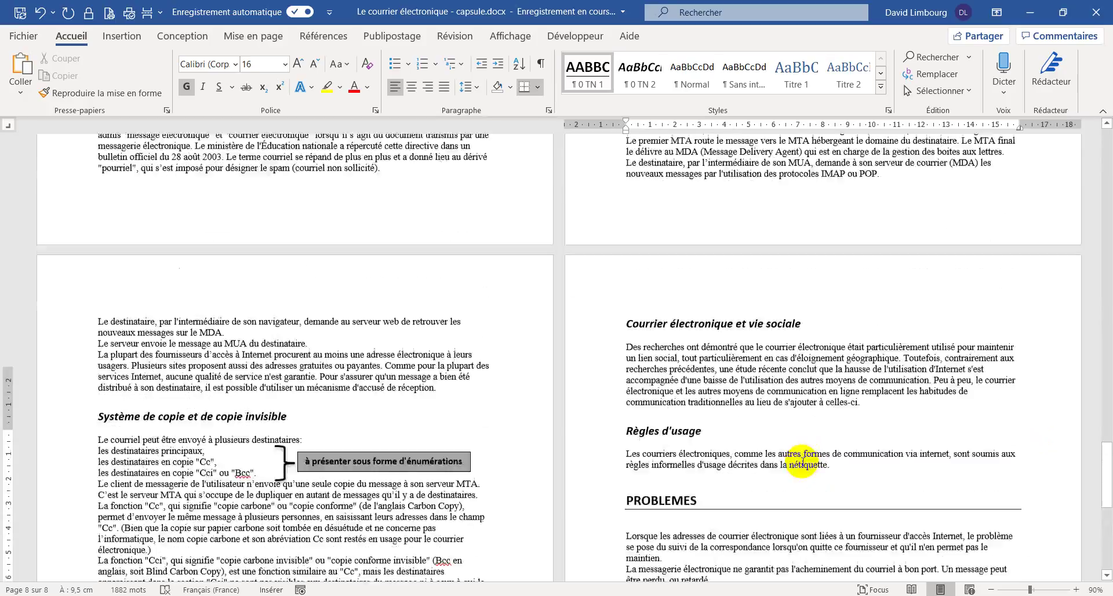
{"action": "scroll", "coordinate": [803, 462], "scroll_direction": "up", "scroll_amount": 2}
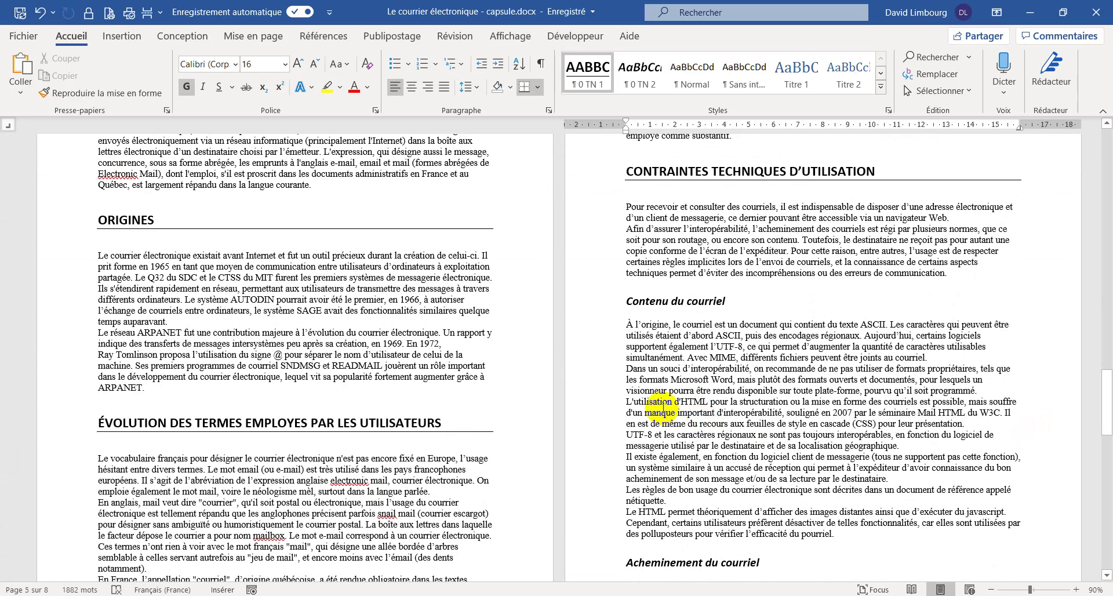
- Place the caret in the Définition paragraph and open the Styles pane
{"action": "scroll", "coordinate": [481, 313], "scroll_direction": "up", "scroll_amount": 5}
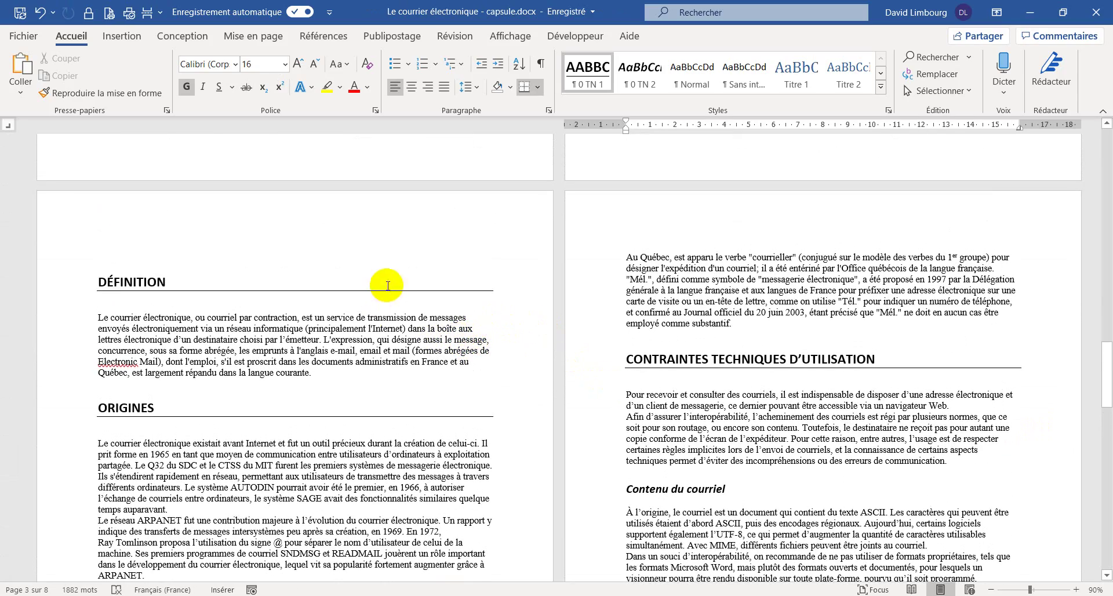
{"action": "scroll", "coordinate": [394, 283], "scroll_direction": "down", "scroll_amount": 3}
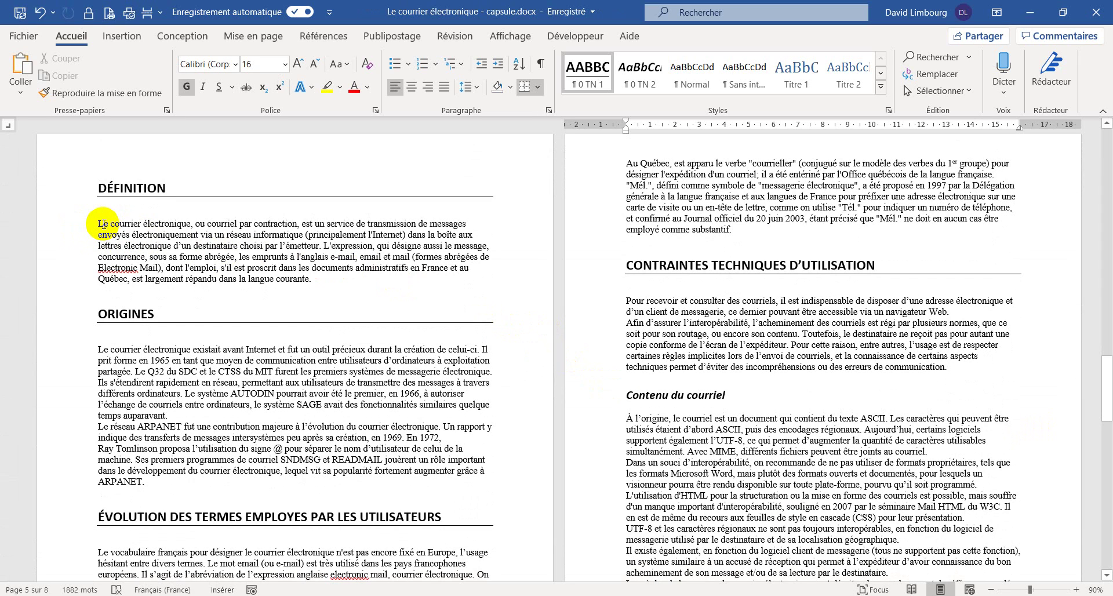
{"action": "left_click", "coordinate": [102, 224]}
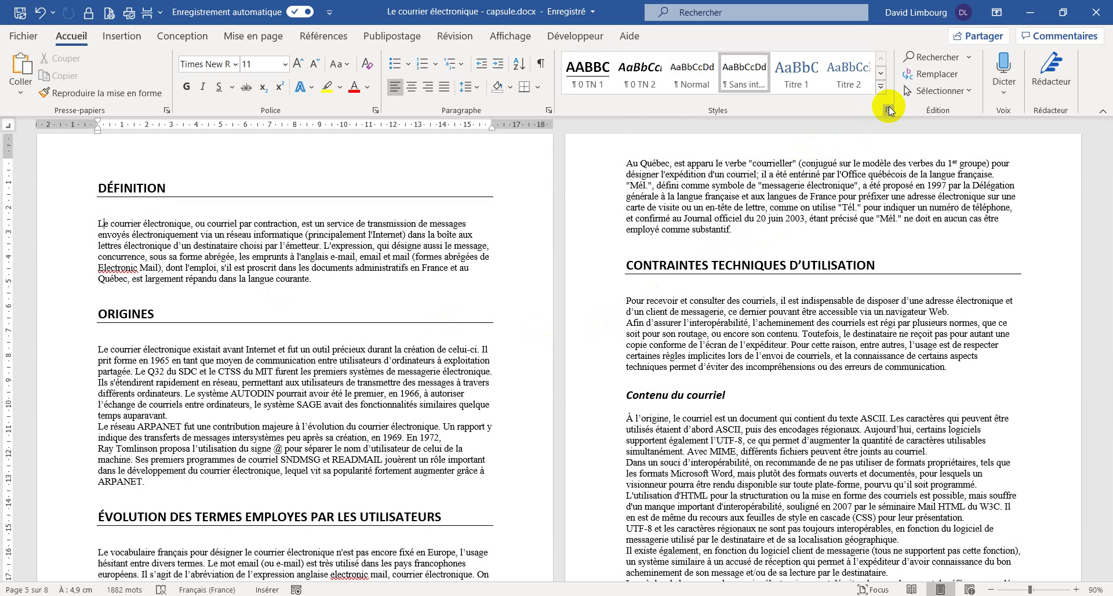
{"action": "left_click", "coordinate": [889, 108]}
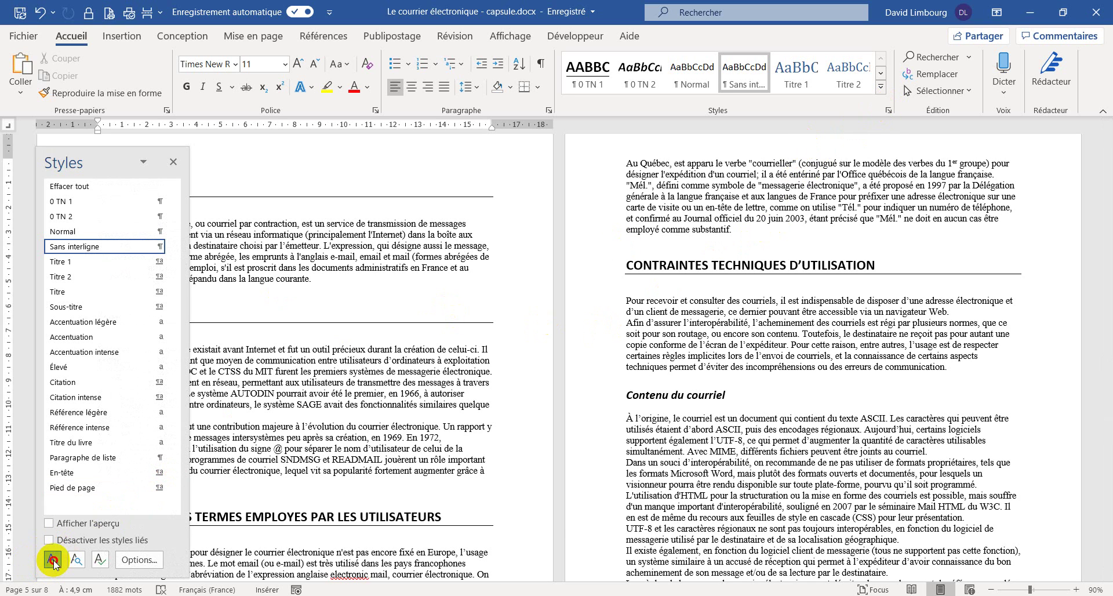
- Create a new paragraph style named '0 Para 1' in Calibri (Corps) 12 pt, justified
{"action": "left_click", "coordinate": [53, 559]}
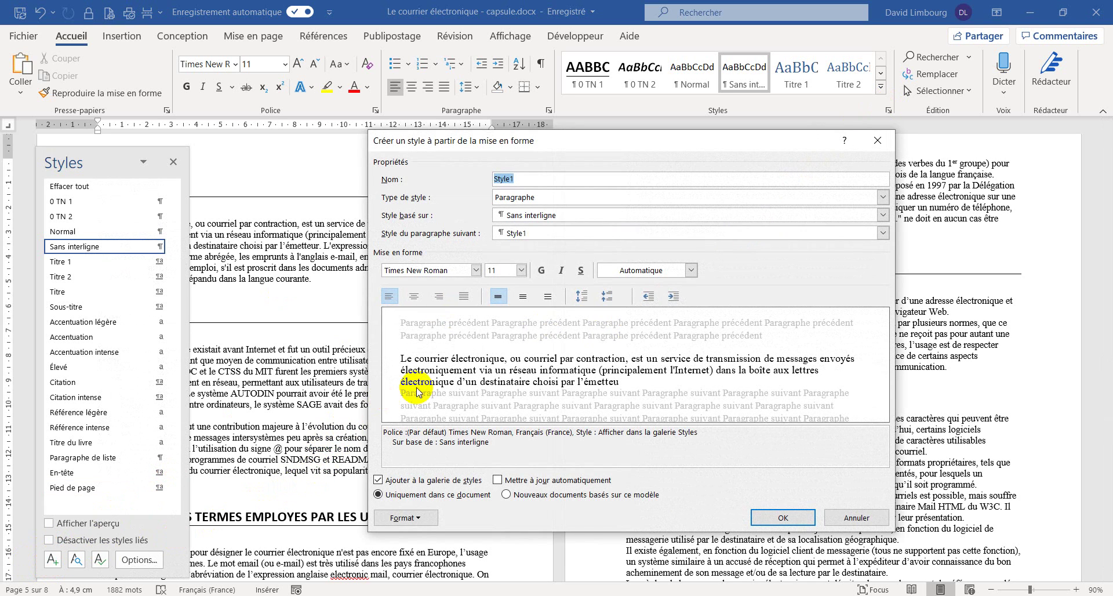
{"action": "left_click", "coordinate": [476, 271]}
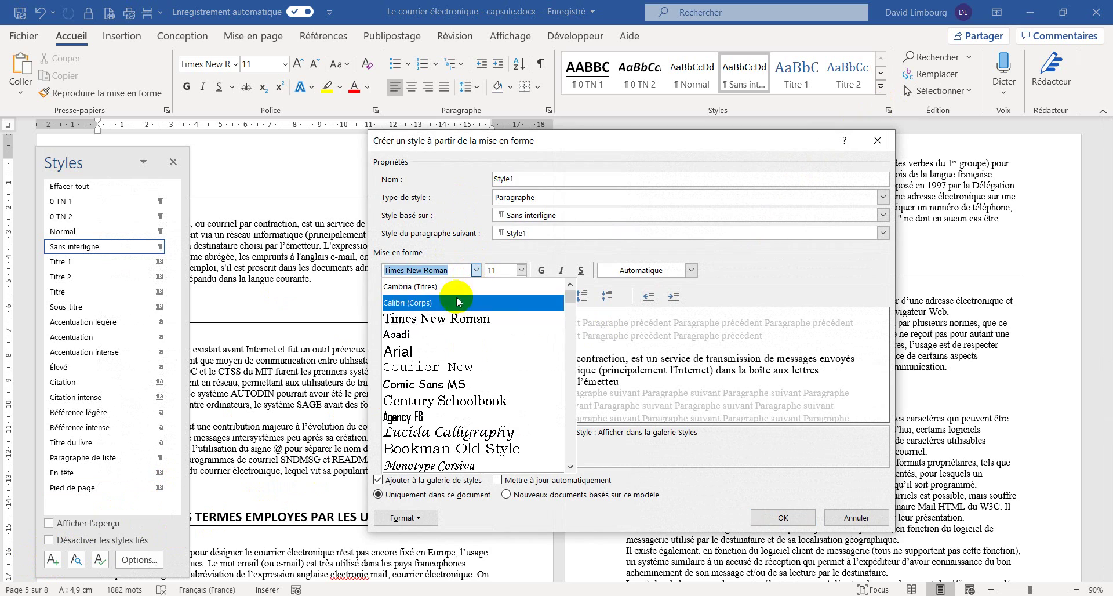
{"action": "left_click", "coordinate": [426, 309]}
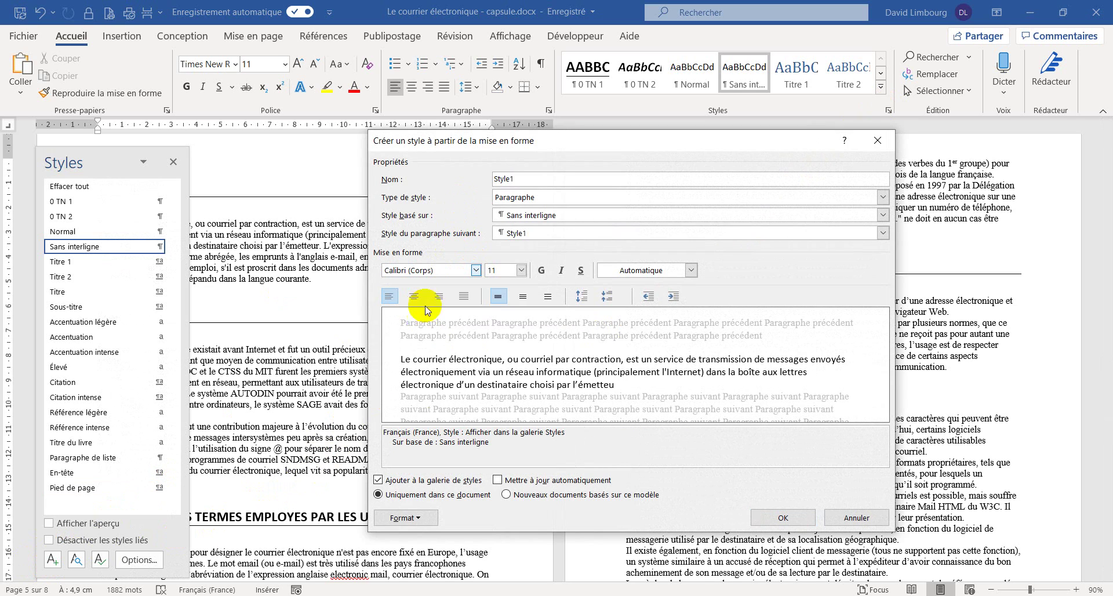
{"action": "left_click", "coordinate": [521, 270]}
{"action": "left_click", "coordinate": [500, 319]}
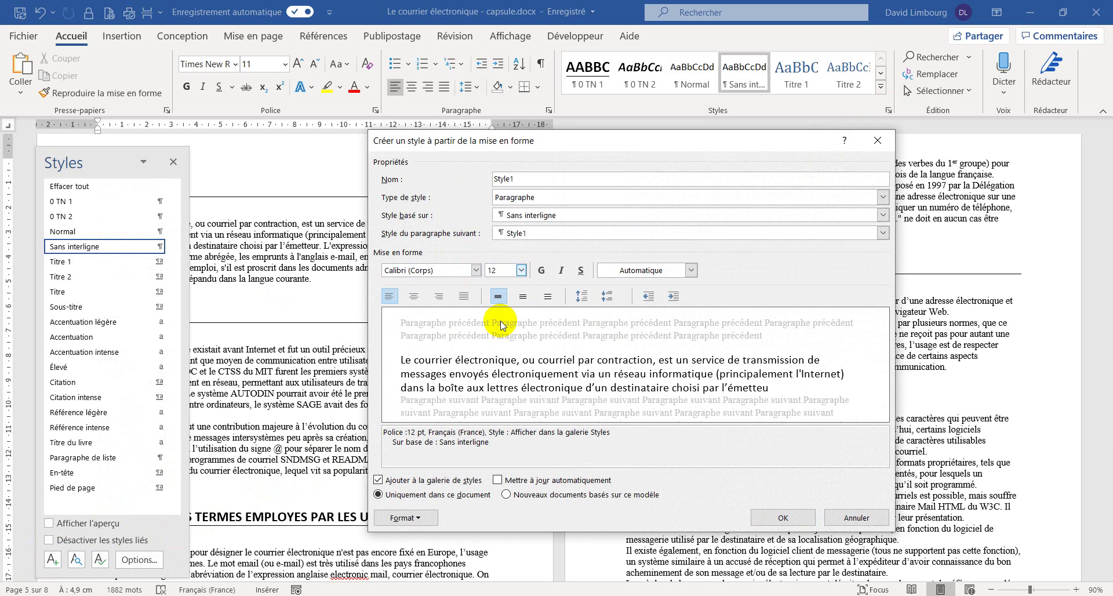
{"action": "left_click", "coordinate": [464, 297]}
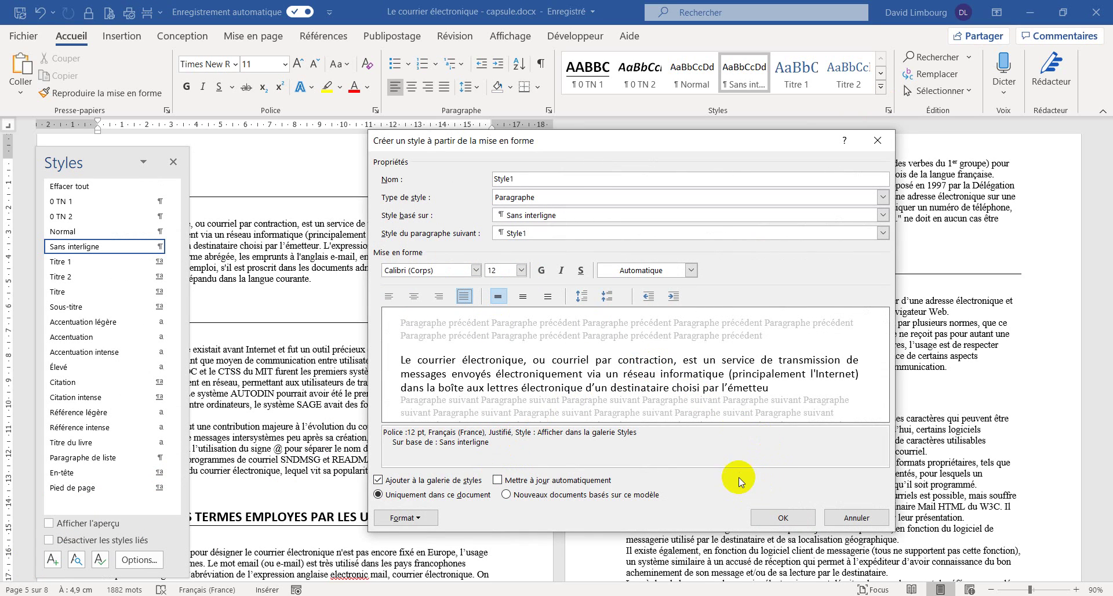
{"action": "left_click_drag", "start_coordinate": [514, 179], "coordinate": [484, 180]}
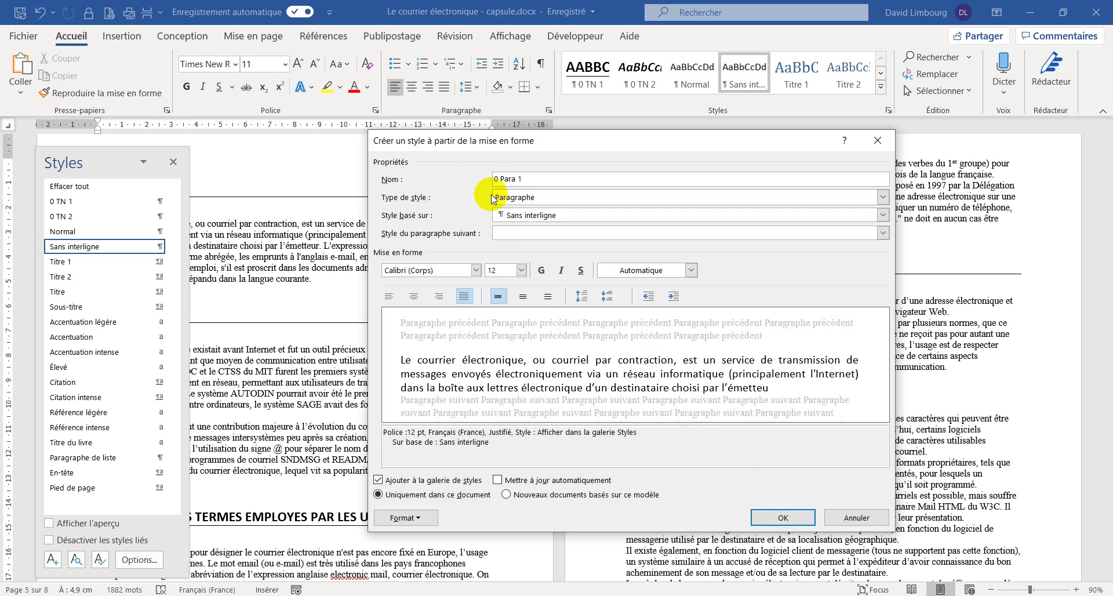
{"action": "left_click", "coordinate": [774, 519]}
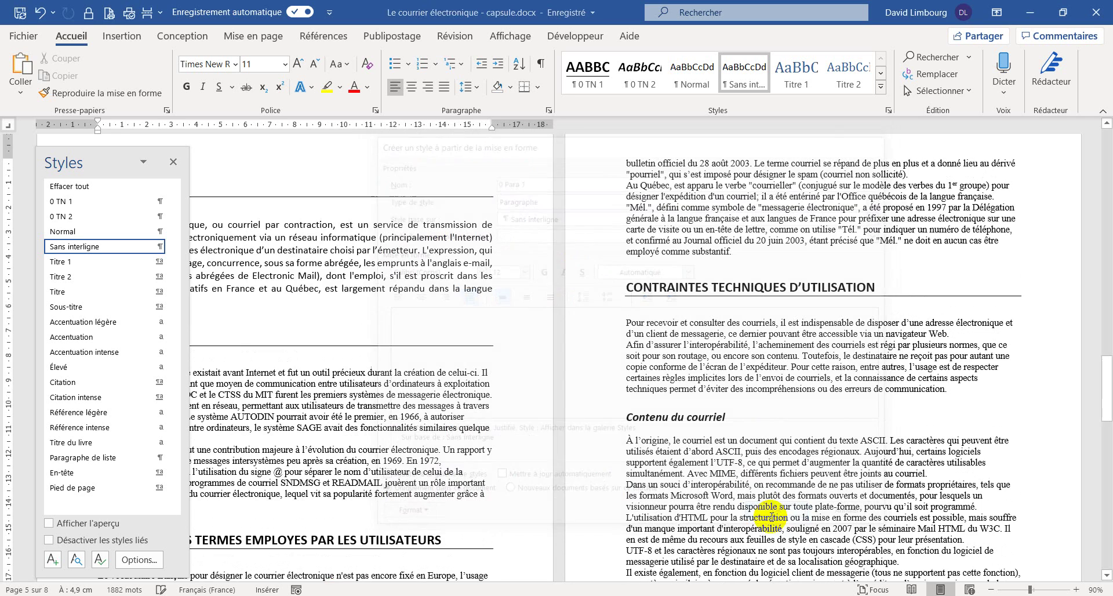
- Move the Styles pane aside and apply 0 Para 1 to the Origines paragraph
{"action": "left_click_drag", "start_coordinate": [108, 160], "coordinate": [1017, 156]}
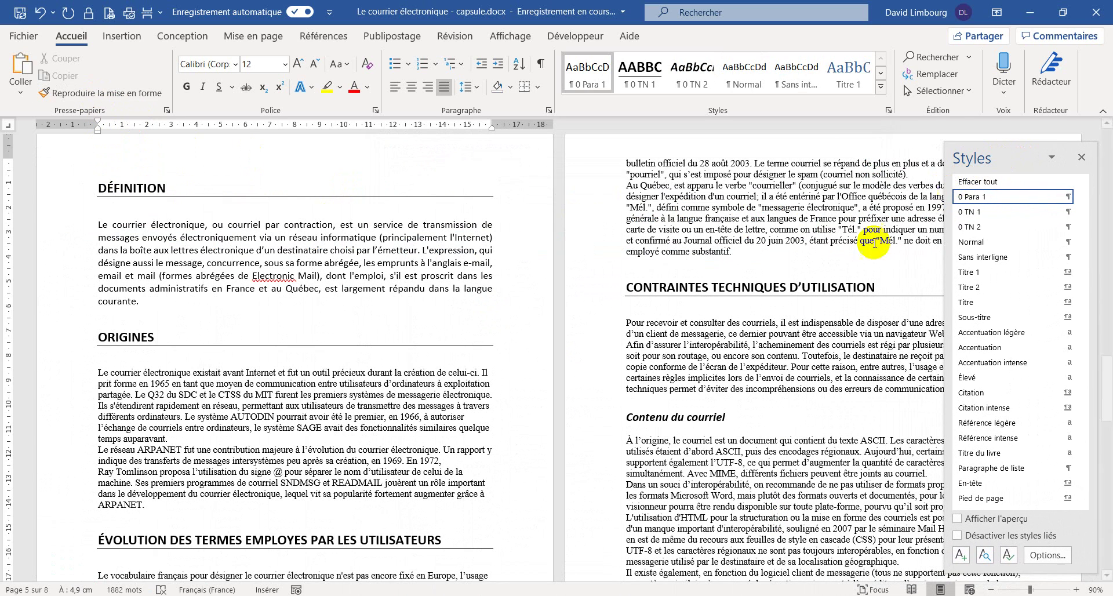
{"action": "scroll", "coordinate": [409, 316], "scroll_direction": "down", "scroll_amount": 1}
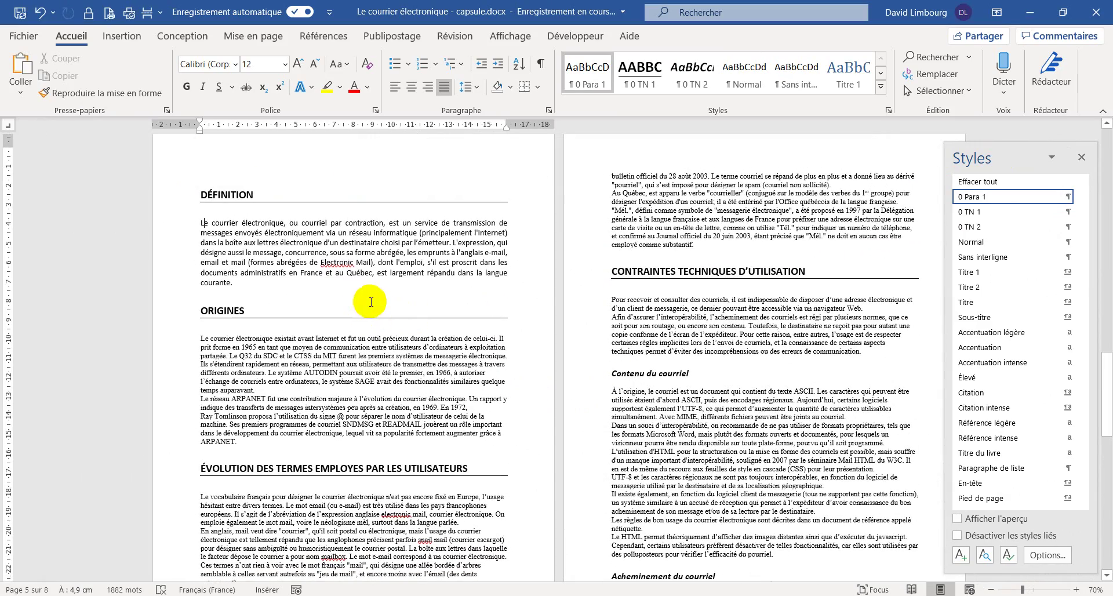
{"action": "scroll", "coordinate": [356, 290], "scroll_direction": "down", "scroll_amount": 1}
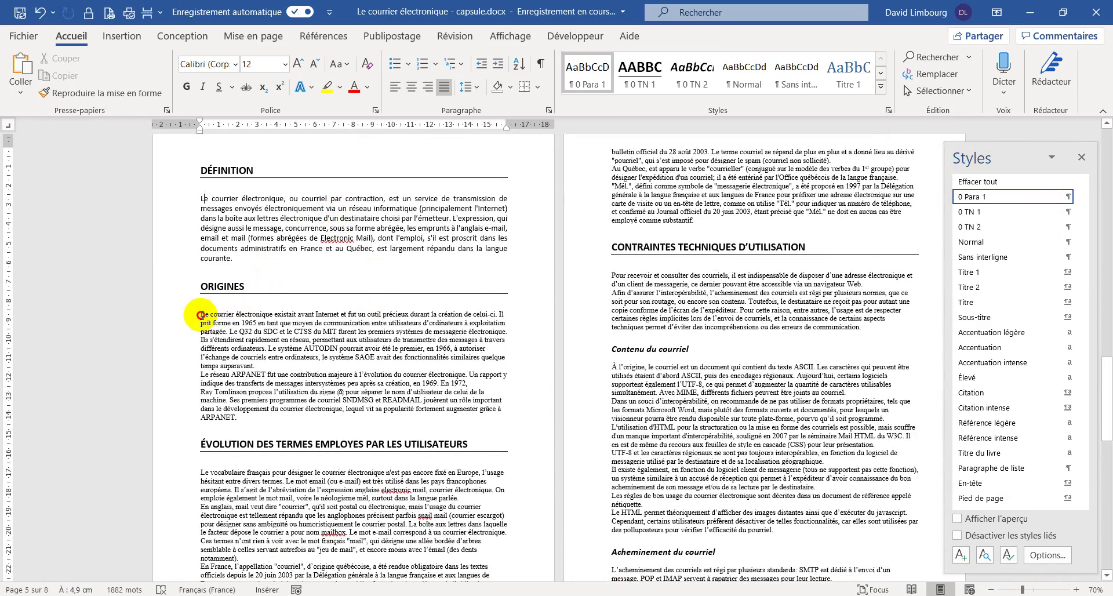
{"action": "left_click_drag", "start_coordinate": [199, 315], "coordinate": [239, 417]}
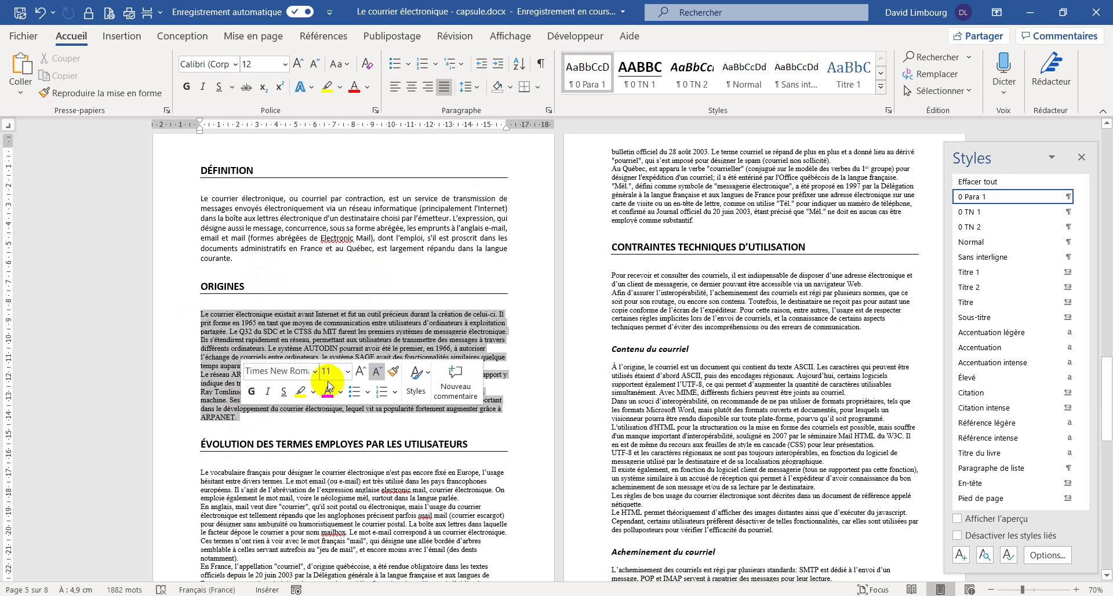
{"action": "left_click", "coordinate": [587, 84]}
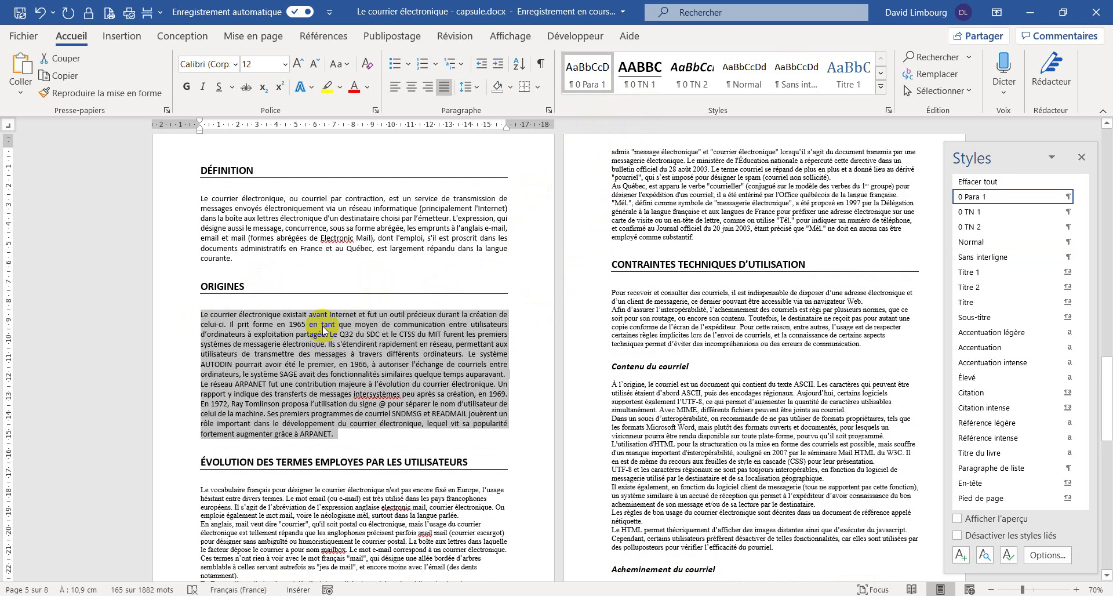
- Apply 0 TN 1 to the selected Évolution section paragraphs
{"action": "scroll", "coordinate": [323, 329], "scroll_direction": "down", "scroll_amount": 5}
{"action": "left_click_drag", "start_coordinate": [201, 342], "coordinate": [688, 323]}
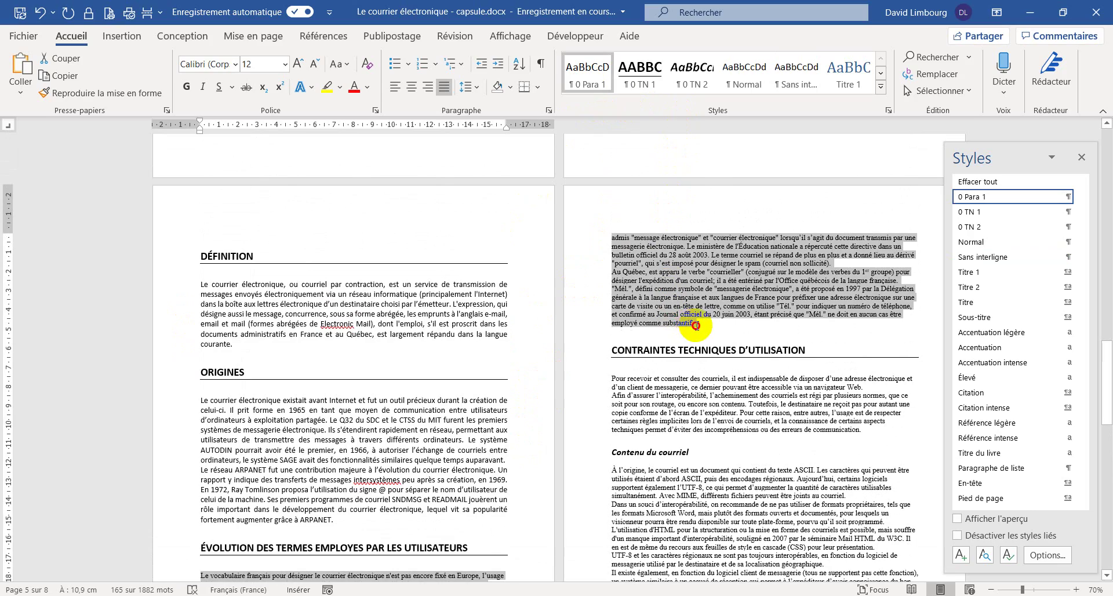
{"action": "left_click", "coordinate": [639, 73]}
{"action": "scroll", "coordinate": [697, 265], "scroll_direction": "down", "scroll_amount": 2}
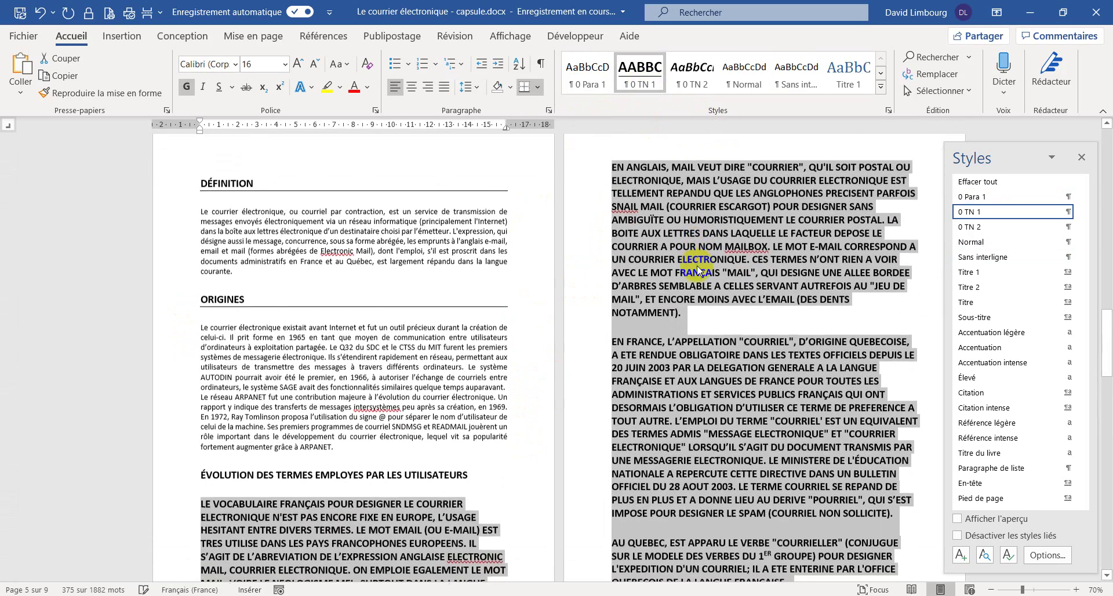
- Switch the Évolution text and the Pour recevoir paragraph to 0 Para 1
{"action": "left_click", "coordinate": [600, 87]}
{"action": "scroll", "coordinate": [666, 273], "scroll_direction": "down", "scroll_amount": 2}
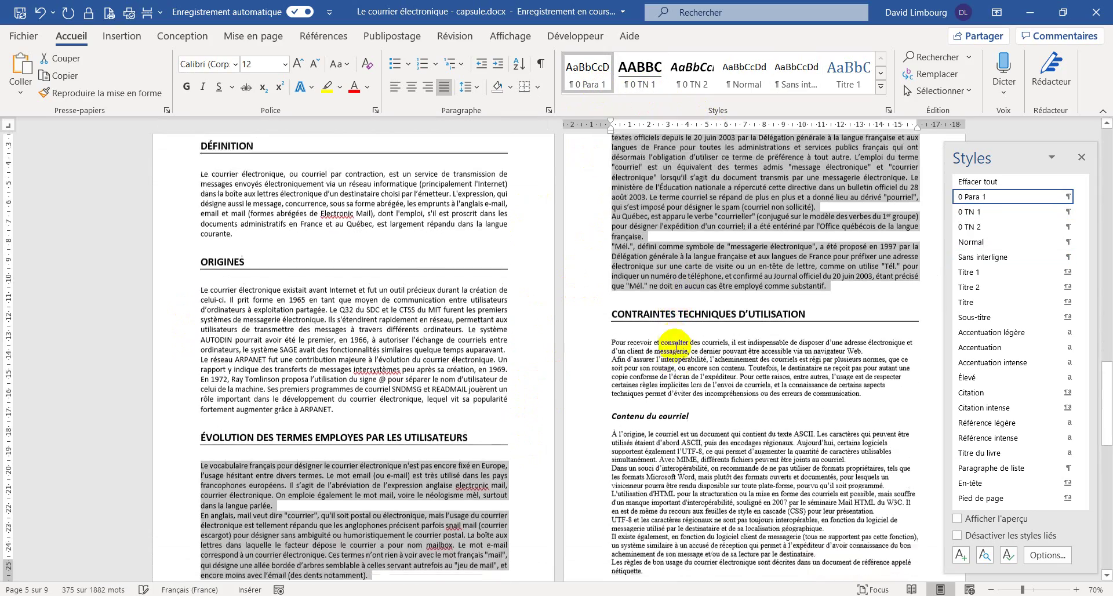
{"action": "left_click", "coordinate": [616, 307]}
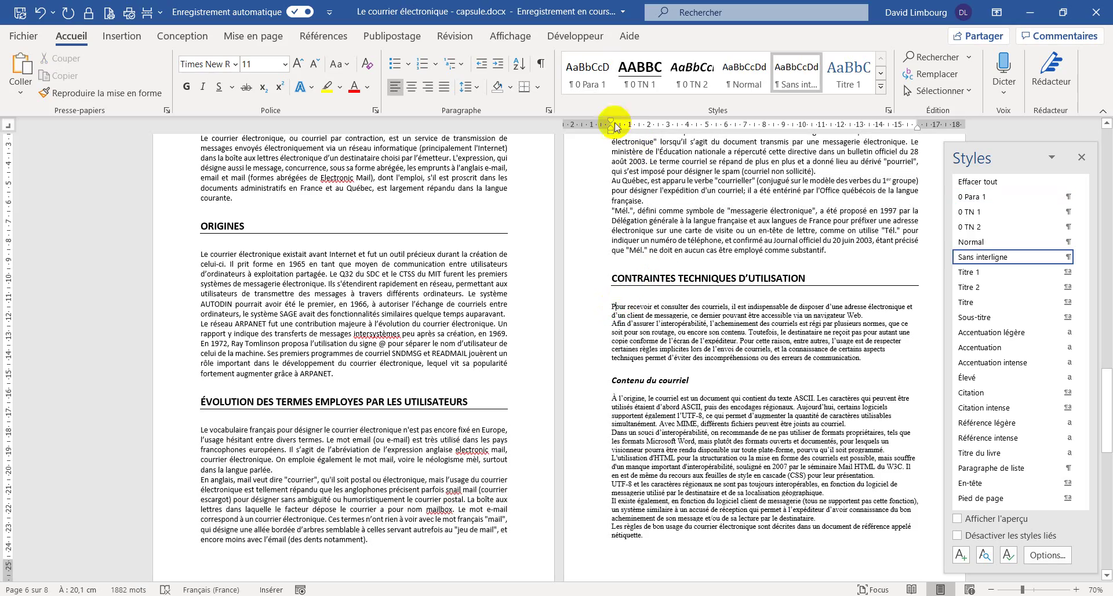
{"action": "left_click", "coordinate": [597, 78]}
- Apply 0 Para 1 to the Contenu du courriel and Acheminement du courriel body text
{"action": "scroll", "coordinate": [612, 414], "scroll_direction": "down", "scroll_amount": 6}
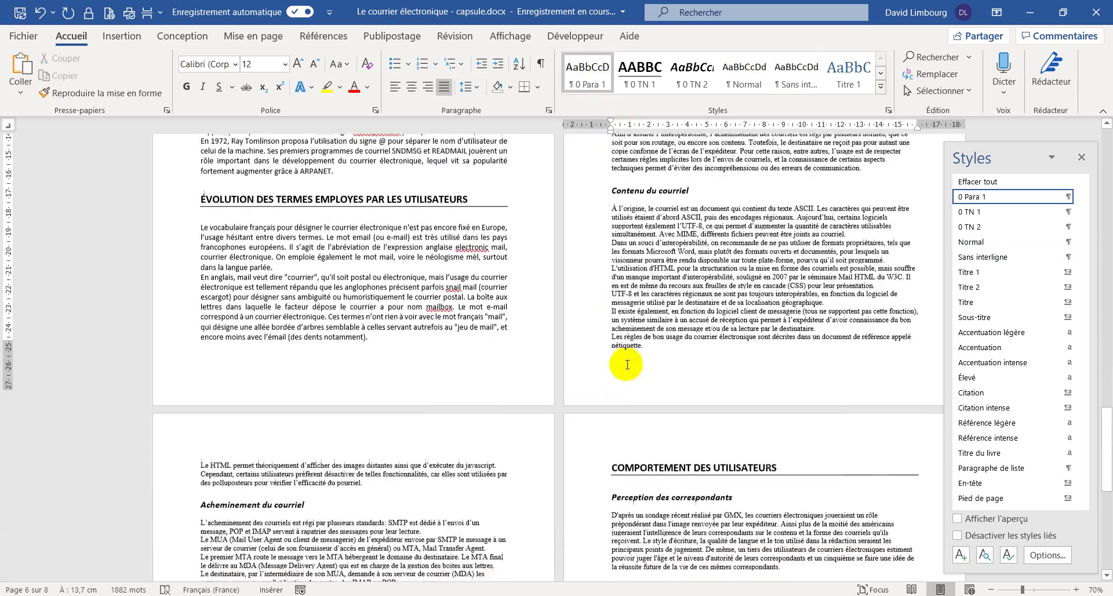
{"action": "left_click_drag", "start_coordinate": [613, 191], "coordinate": [360, 466]}
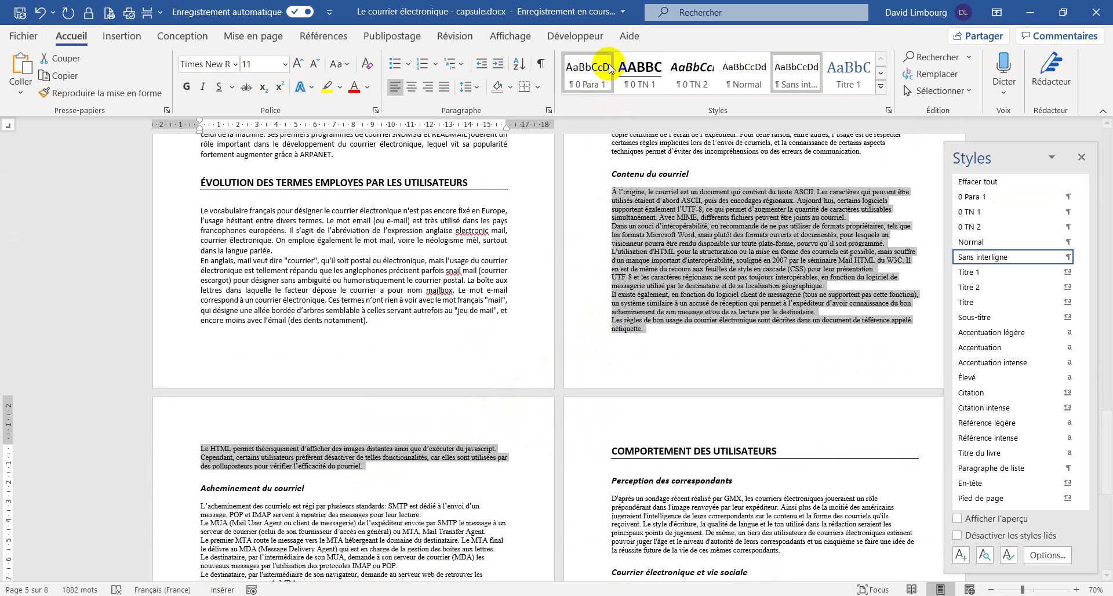
{"action": "left_click", "coordinate": [587, 74]}
{"action": "scroll", "coordinate": [404, 350], "scroll_direction": "down", "scroll_amount": 5}
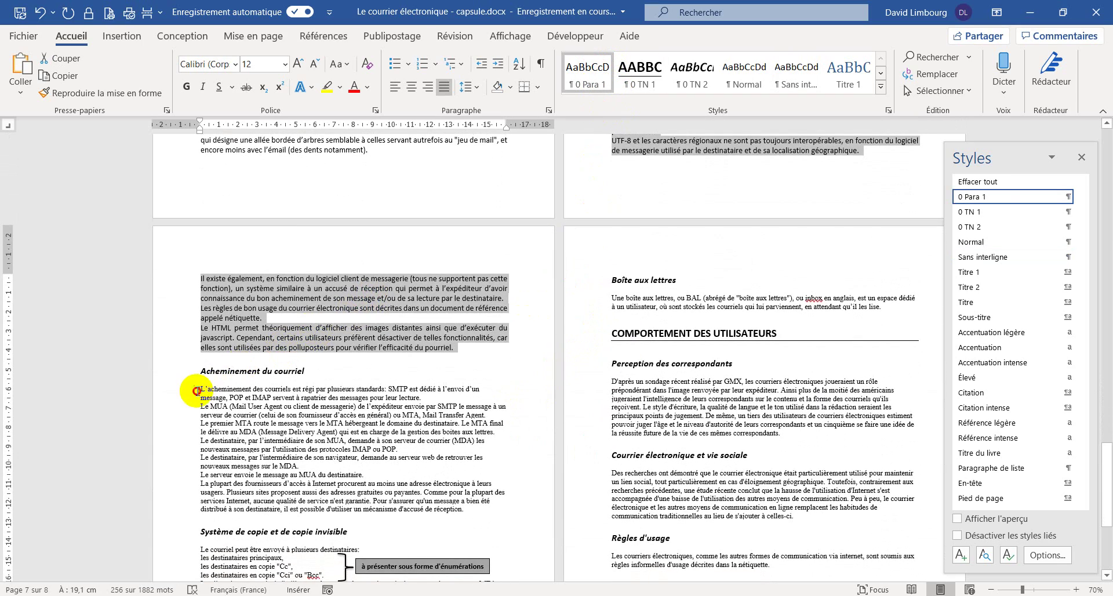
{"action": "left_click_drag", "start_coordinate": [201, 388], "coordinate": [463, 510]}
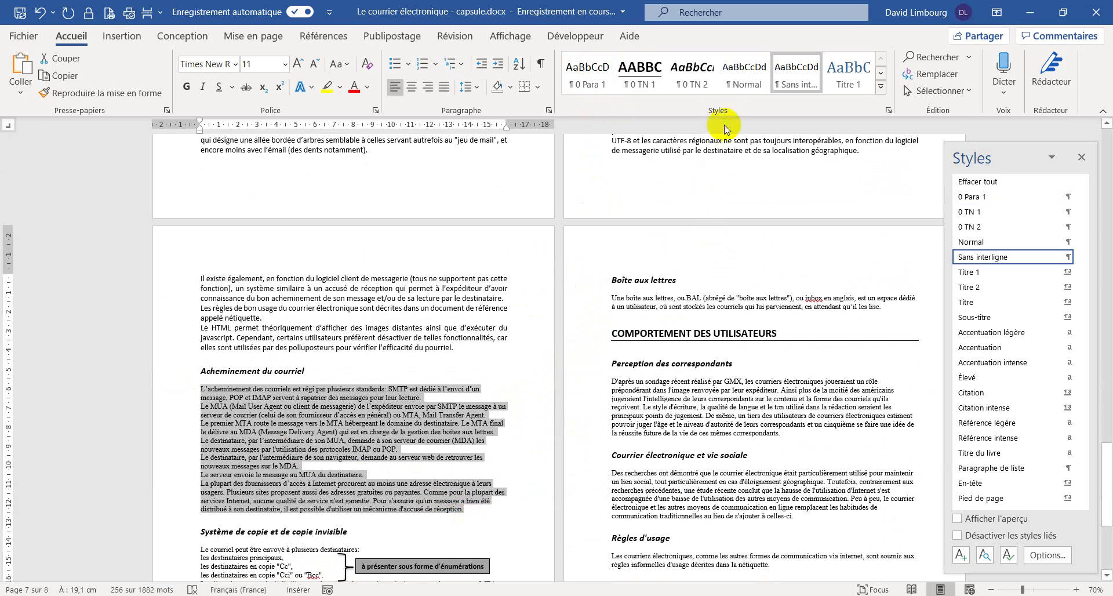
{"action": "left_click", "coordinate": [585, 72]}
- Apply 0 Para 1 to the PROBLEMES section text through 'collaboratif.'
{"action": "scroll", "coordinate": [323, 397], "scroll_direction": "down", "scroll_amount": 6}
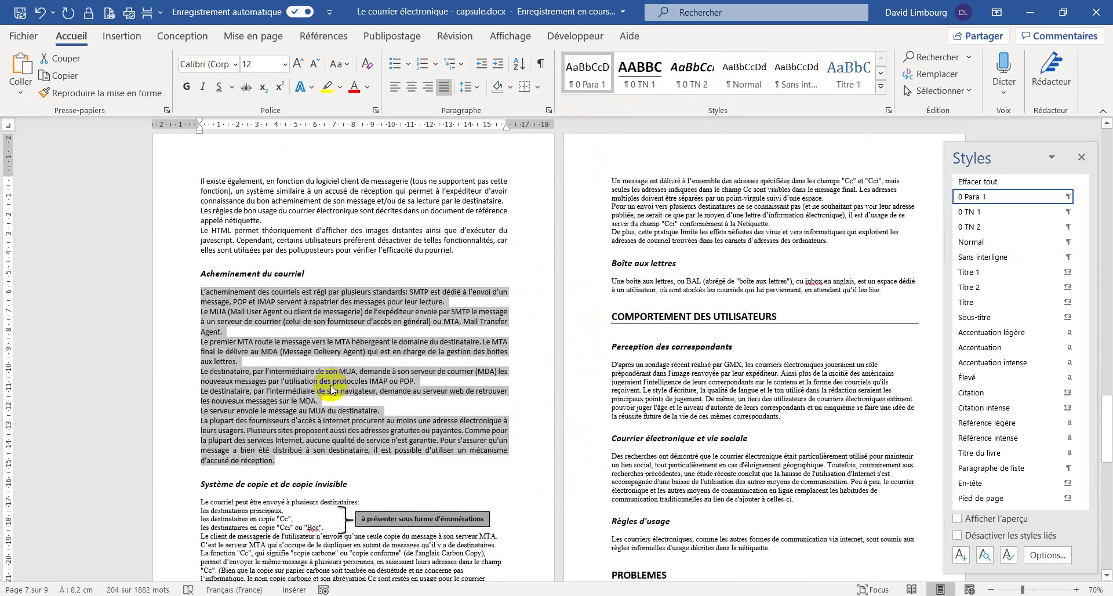
{"action": "scroll", "coordinate": [268, 394], "scroll_direction": "down", "scroll_amount": 1}
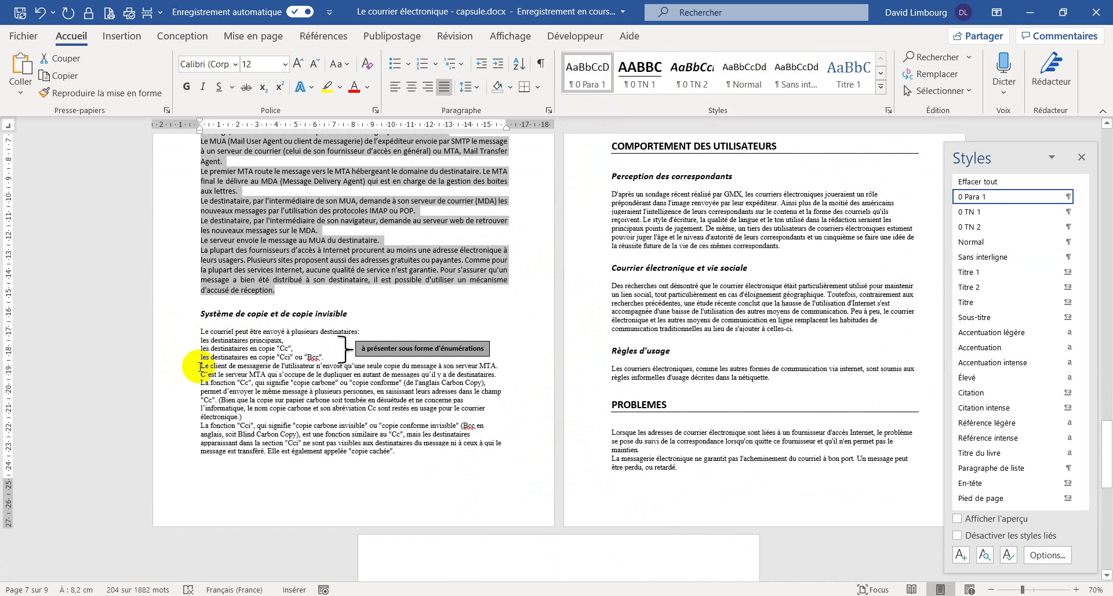
{"action": "scroll", "coordinate": [753, 325], "scroll_direction": "up", "scroll_amount": 3}
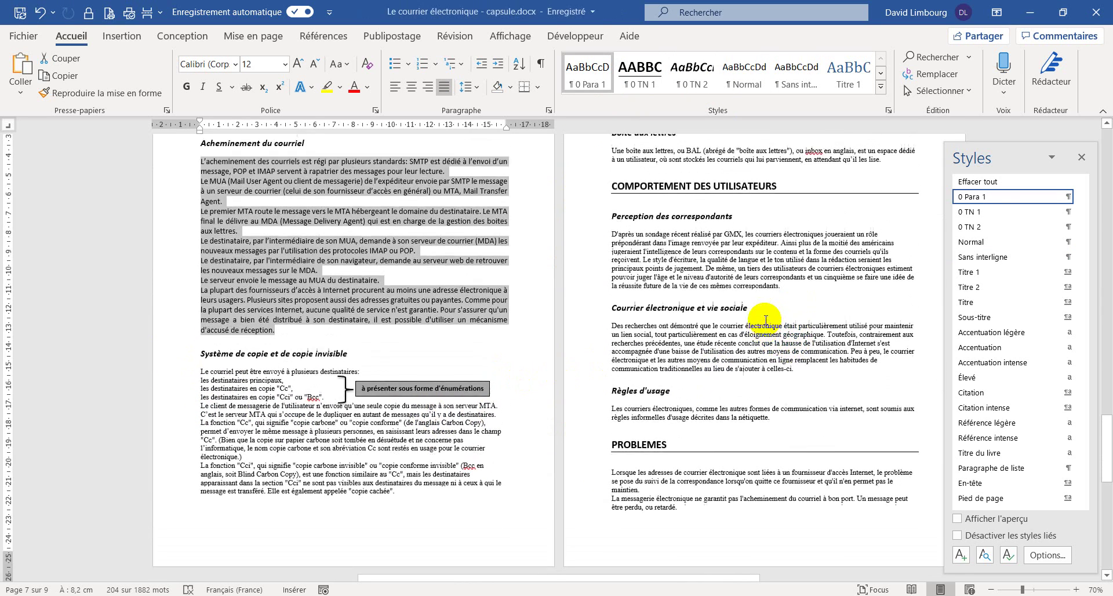
{"action": "scroll", "coordinate": [735, 347], "scroll_direction": "up", "scroll_amount": 3}
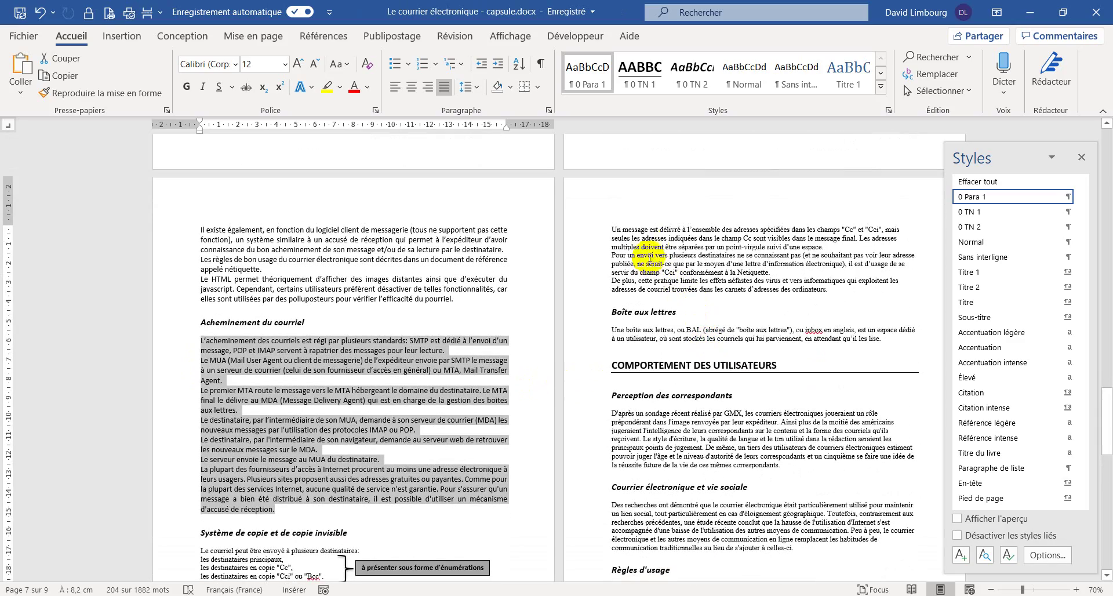
{"action": "scroll", "coordinate": [646, 367], "scroll_direction": "down", "scroll_amount": 4}
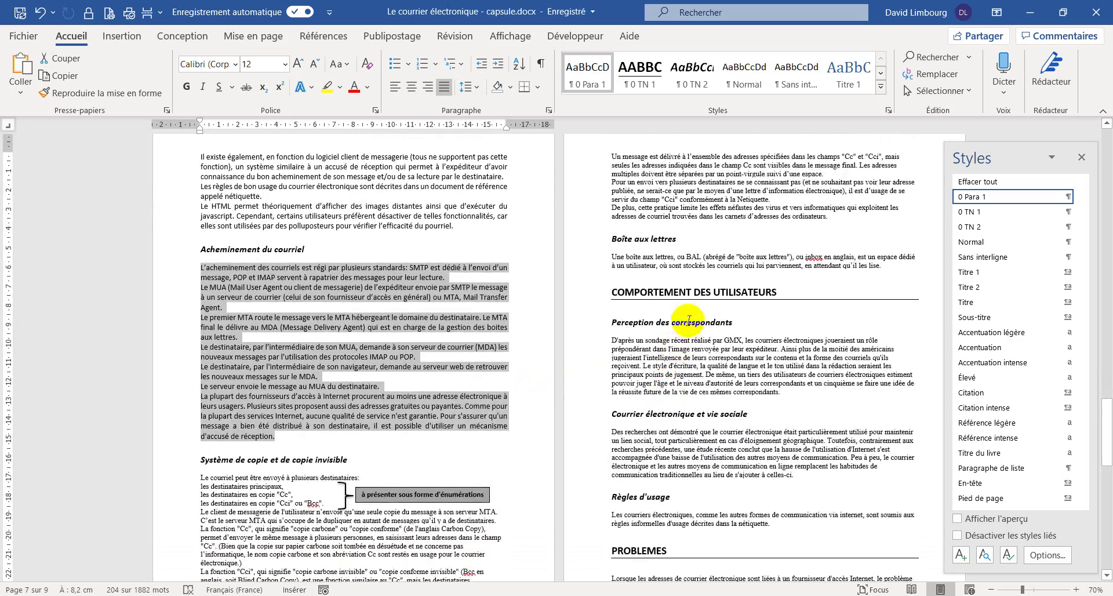
{"action": "scroll", "coordinate": [666, 304], "scroll_direction": "down", "scroll_amount": 6}
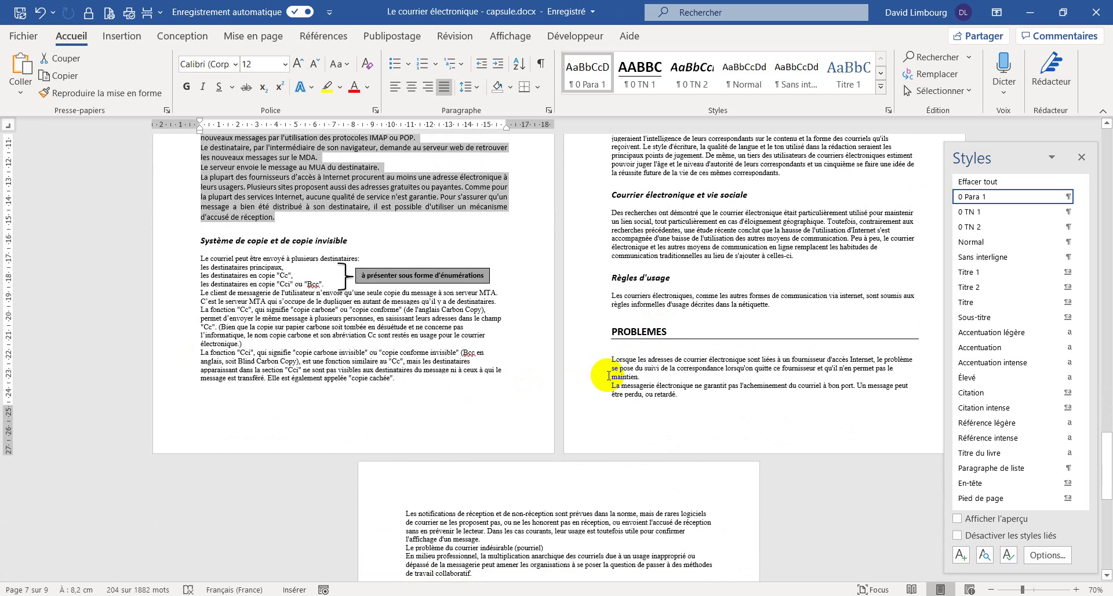
{"action": "left_click_drag", "start_coordinate": [611, 285], "coordinate": [487, 512]}
{"action": "left_click", "coordinate": [587, 74]}
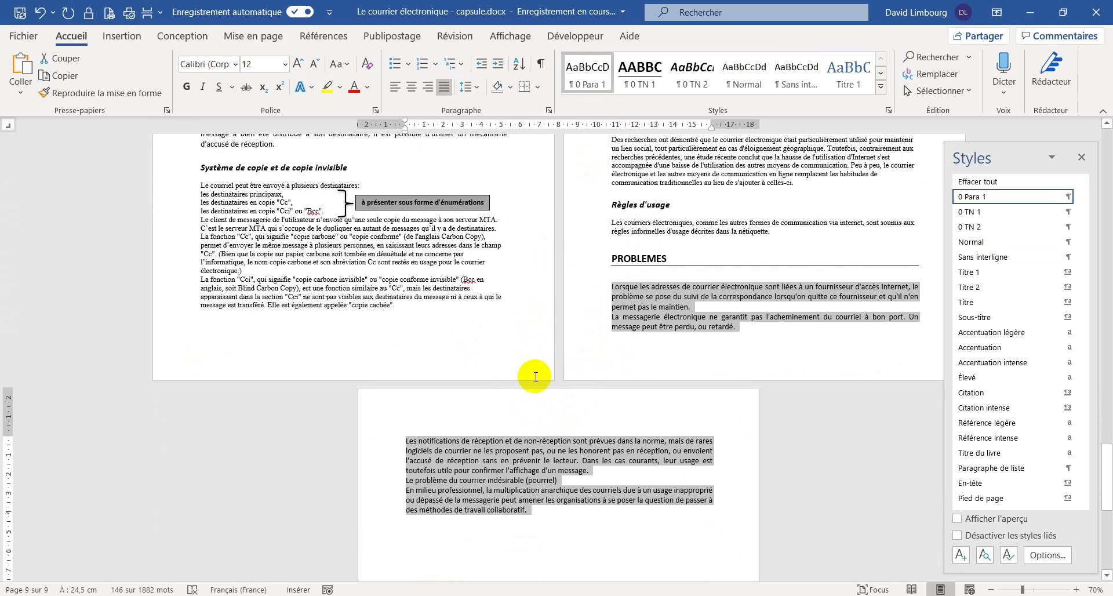
- Review the restyled pages and close the Styles pane
{"action": "scroll", "coordinate": [510, 394], "scroll_direction": "up", "scroll_amount": 3}
{"action": "scroll", "coordinate": [505, 405], "scroll_direction": "up", "scroll_amount": 8}
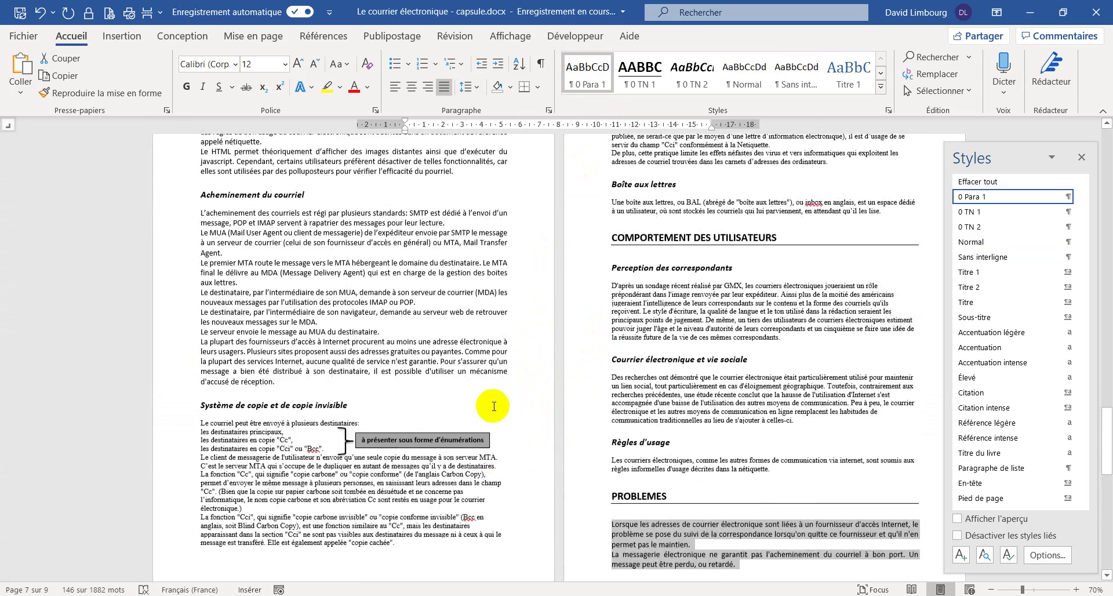
{"action": "scroll", "coordinate": [532, 404], "scroll_direction": "up", "scroll_amount": 10}
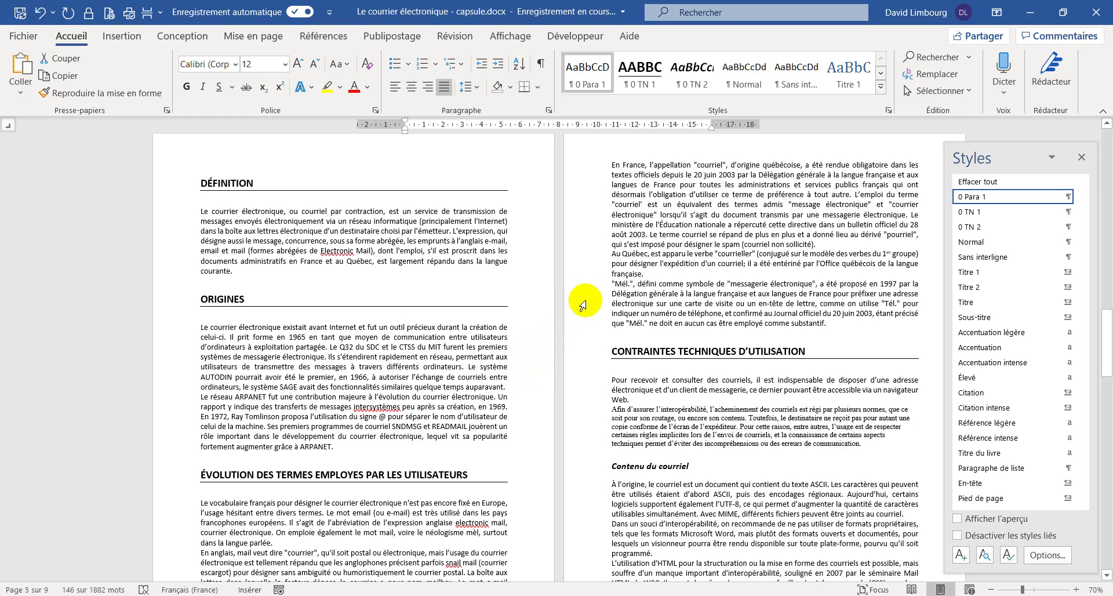
{"action": "scroll", "coordinate": [597, 298], "scroll_direction": "down", "scroll_amount": 8}
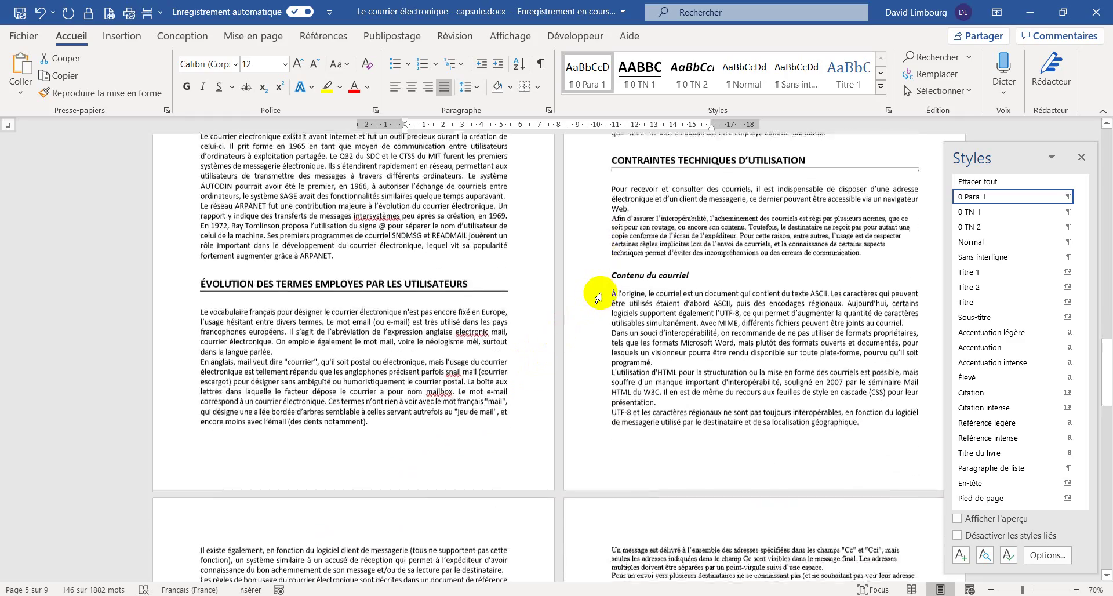
{"action": "scroll", "coordinate": [601, 292], "scroll_direction": "down", "scroll_amount": 2}
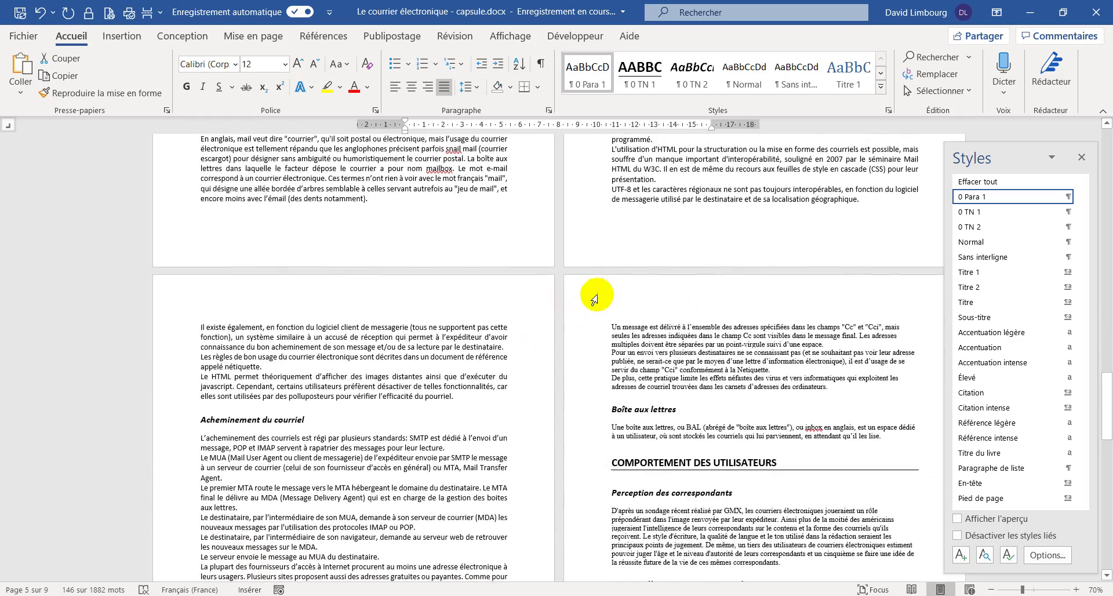
{"action": "scroll", "coordinate": [594, 300], "scroll_direction": "up", "scroll_amount": 3}
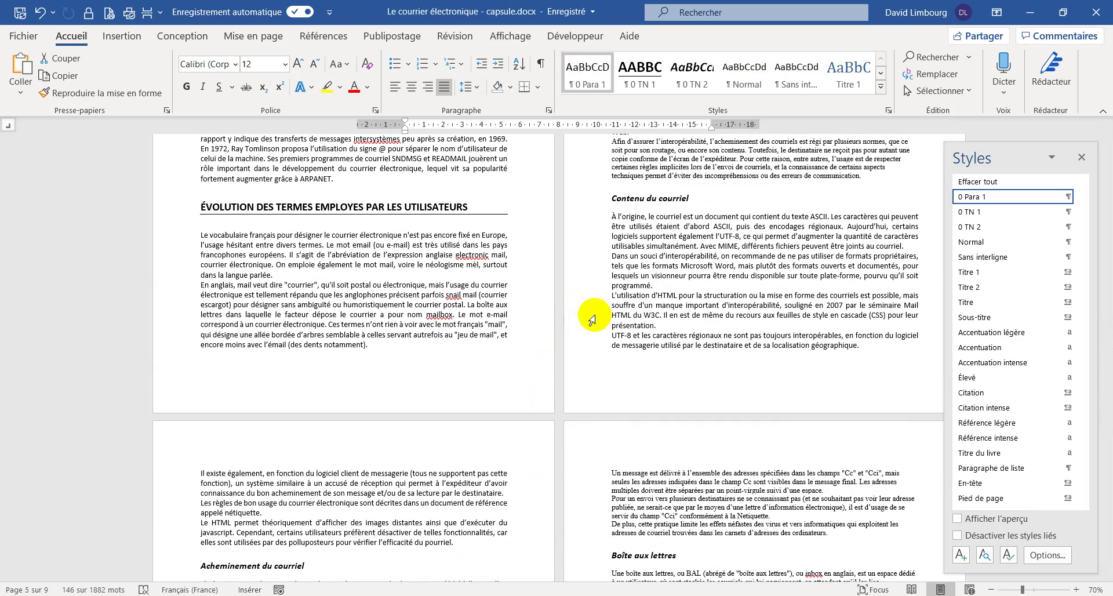
{"action": "scroll", "coordinate": [592, 318], "scroll_direction": "up", "scroll_amount": 8}
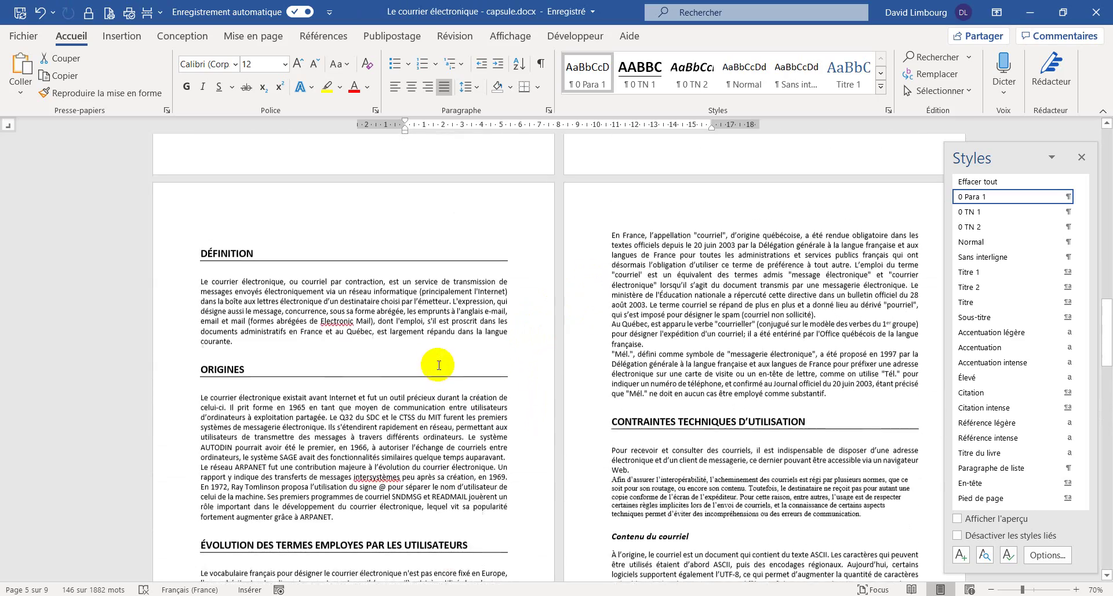
{"action": "left_click", "coordinate": [1081, 157]}
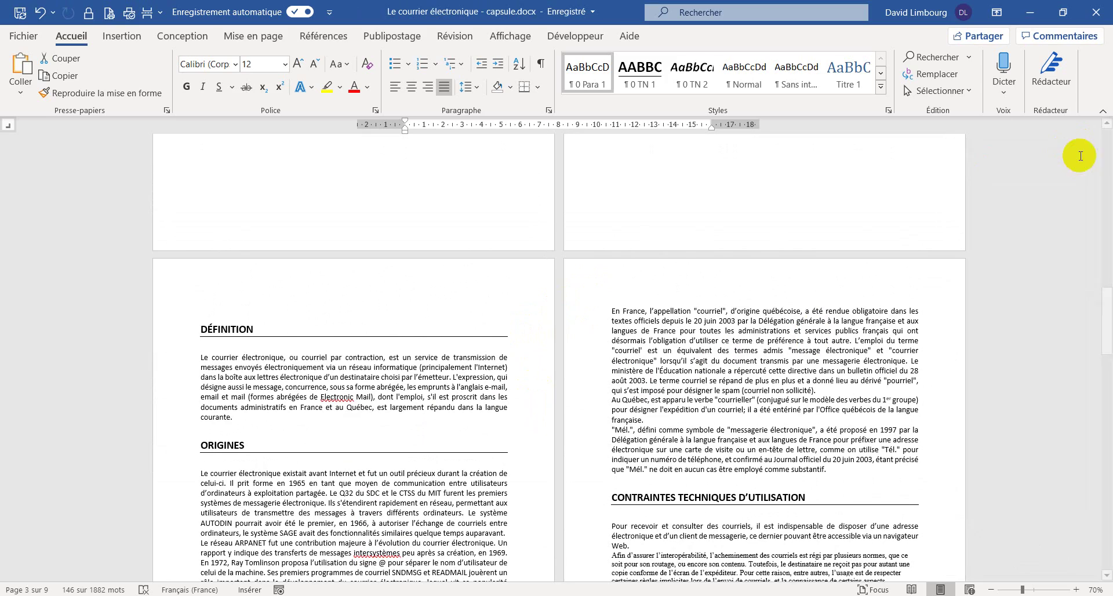
{"action": "scroll", "coordinate": [277, 400], "scroll_direction": "up", "scroll_amount": 1}
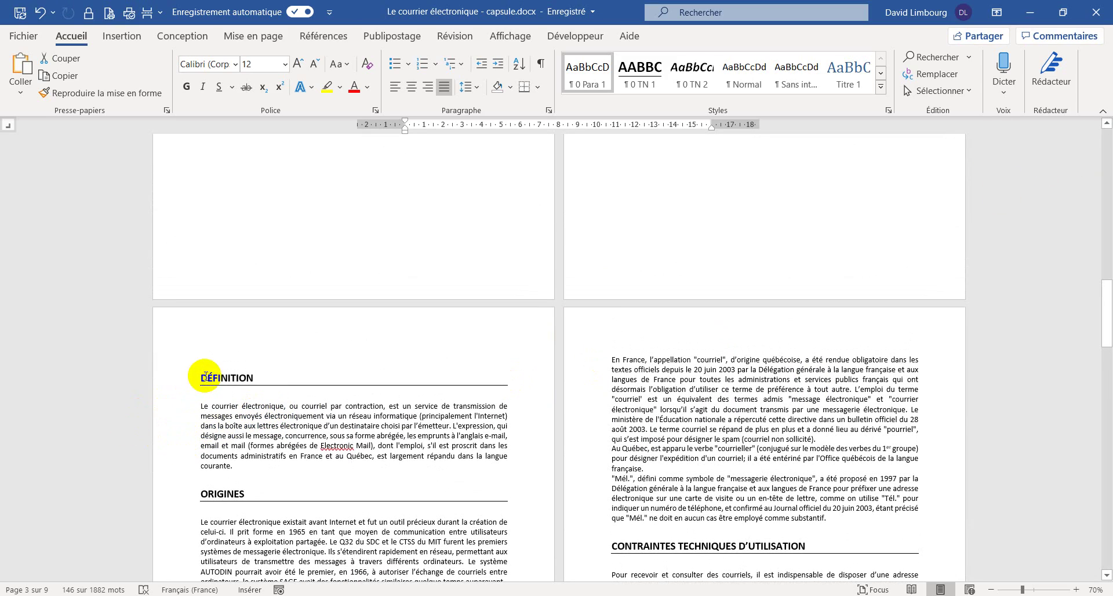
- With the caret in the DÉFINITION heading, open the Multilevel List gallery
{"action": "left_click", "coordinate": [201, 377]}
{"action": "scroll", "coordinate": [429, 334], "scroll_direction": "down", "scroll_amount": 3}
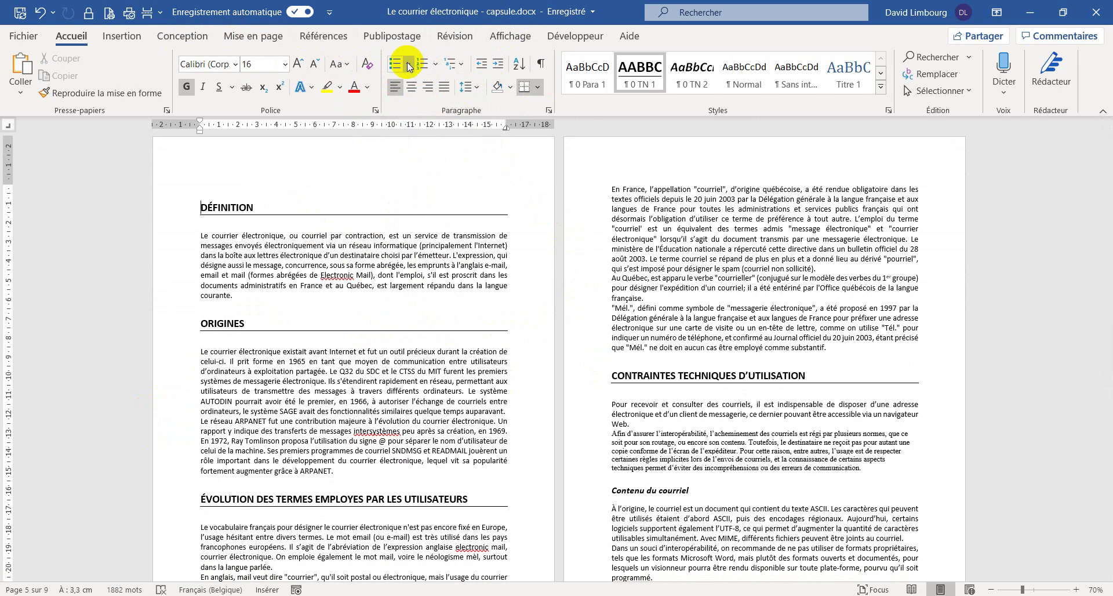
{"action": "left_click", "coordinate": [435, 66]}
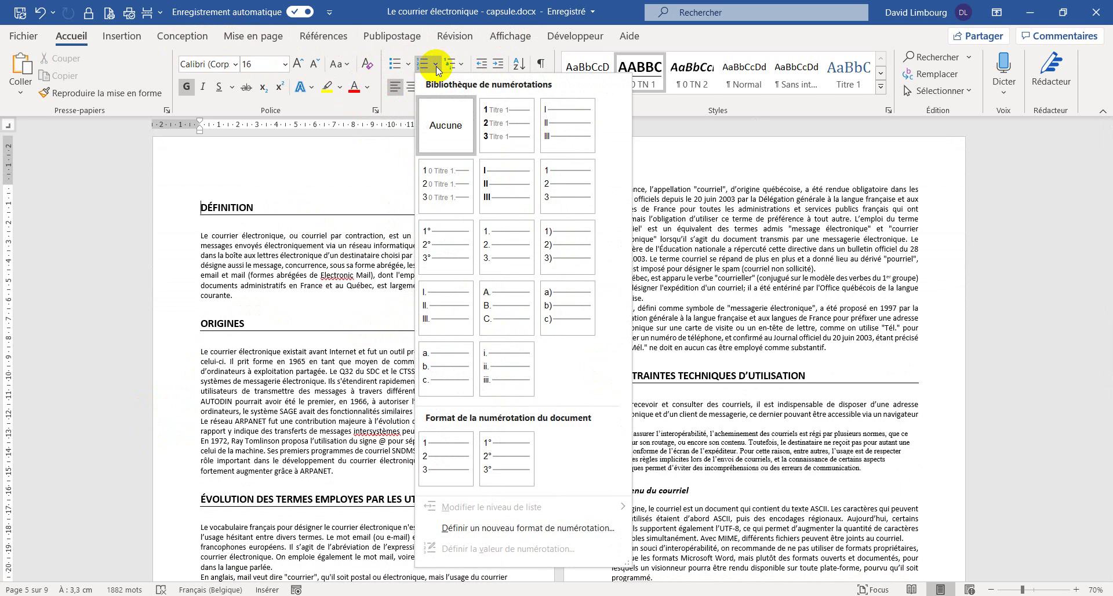
{"action": "left_click", "coordinate": [436, 66]}
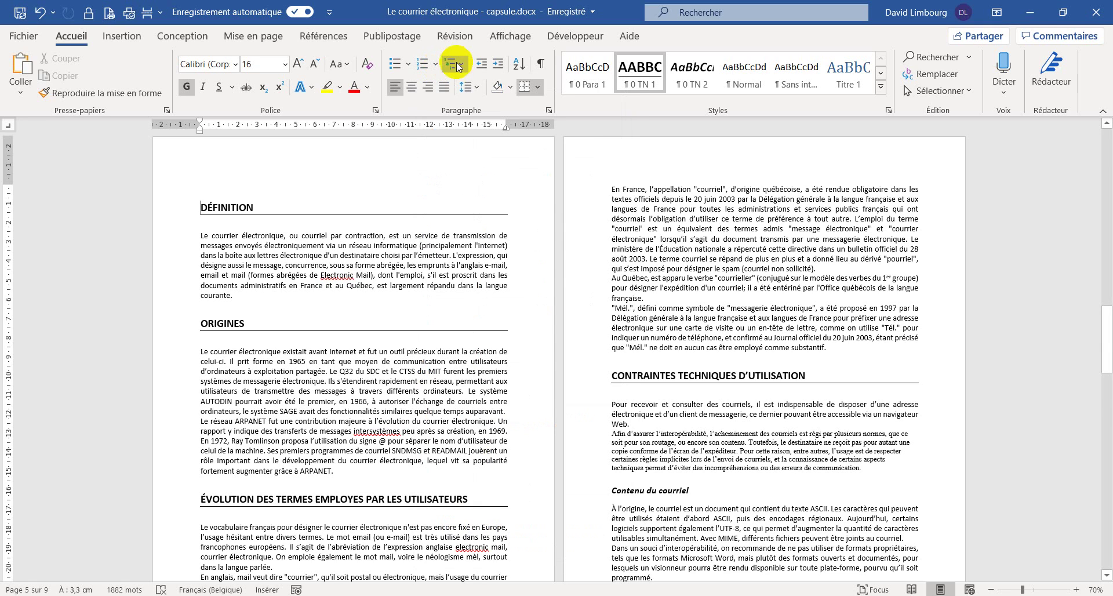
{"action": "left_click", "coordinate": [461, 64]}
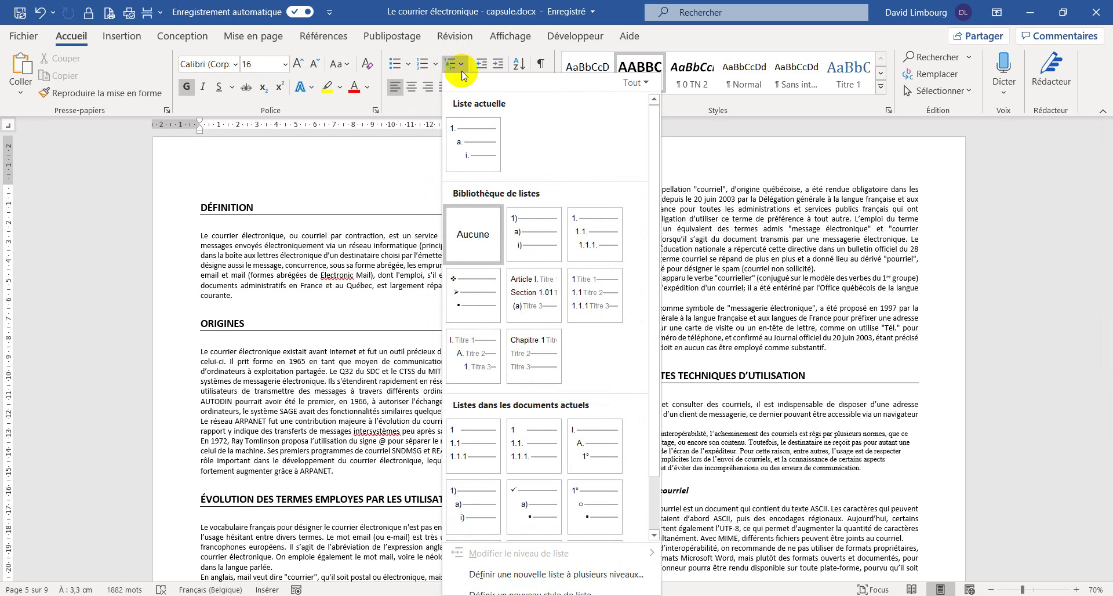
{"action": "mouse_move", "coordinate": [524, 493]}
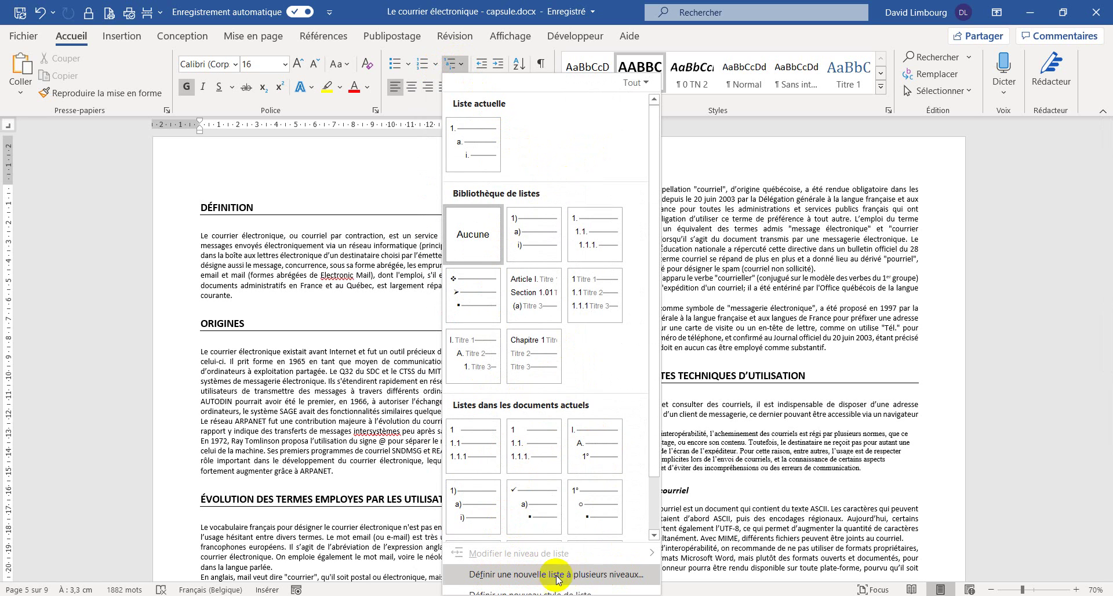
- Define a new multilevel list with level 1 numbered 1, 2, 3 and a 1 cm tab stop
{"action": "left_click", "coordinate": [586, 575]}
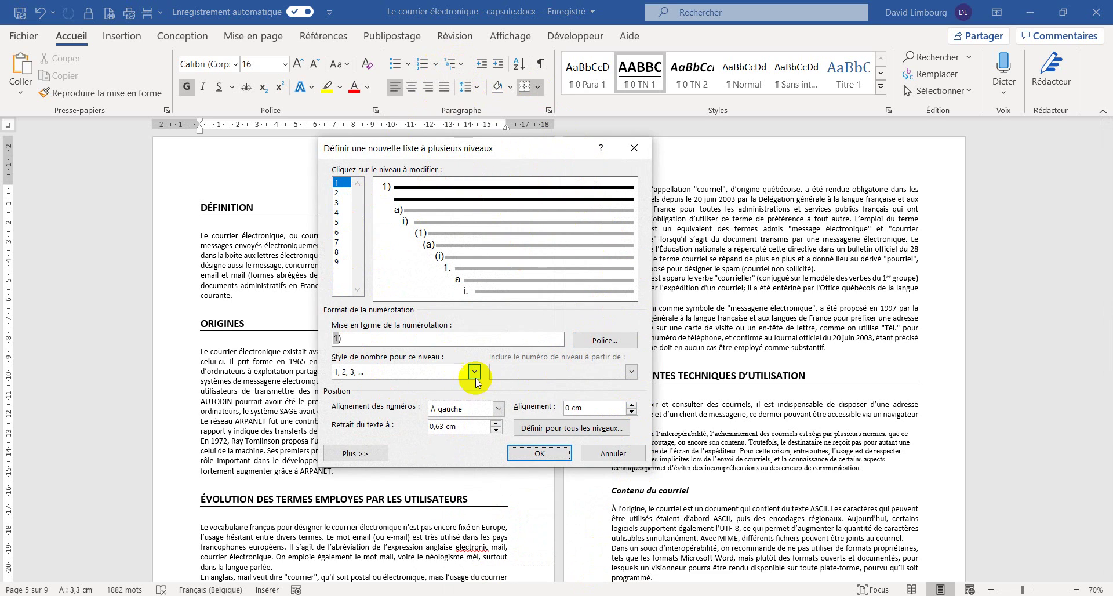
{"action": "left_click", "coordinate": [384, 453]}
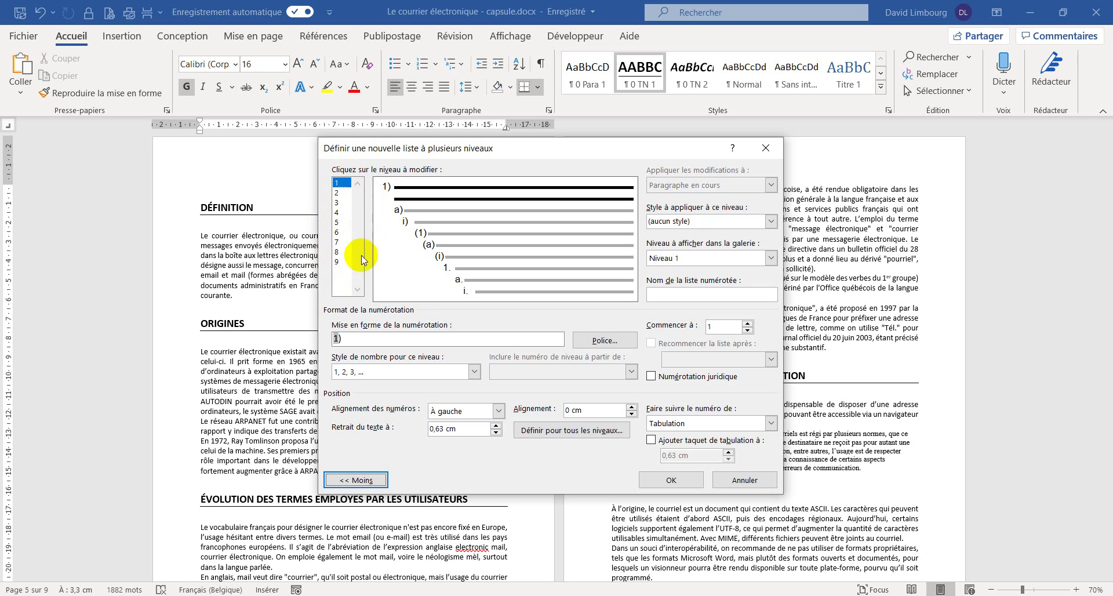
{"action": "left_click", "coordinate": [344, 338]}
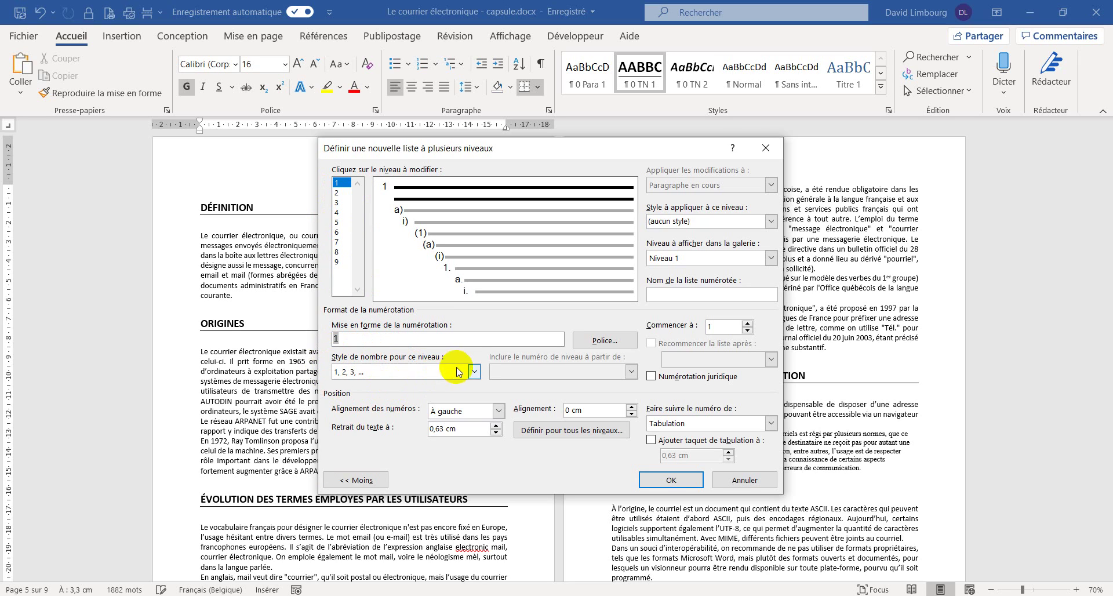
{"action": "left_click", "coordinate": [474, 371]}
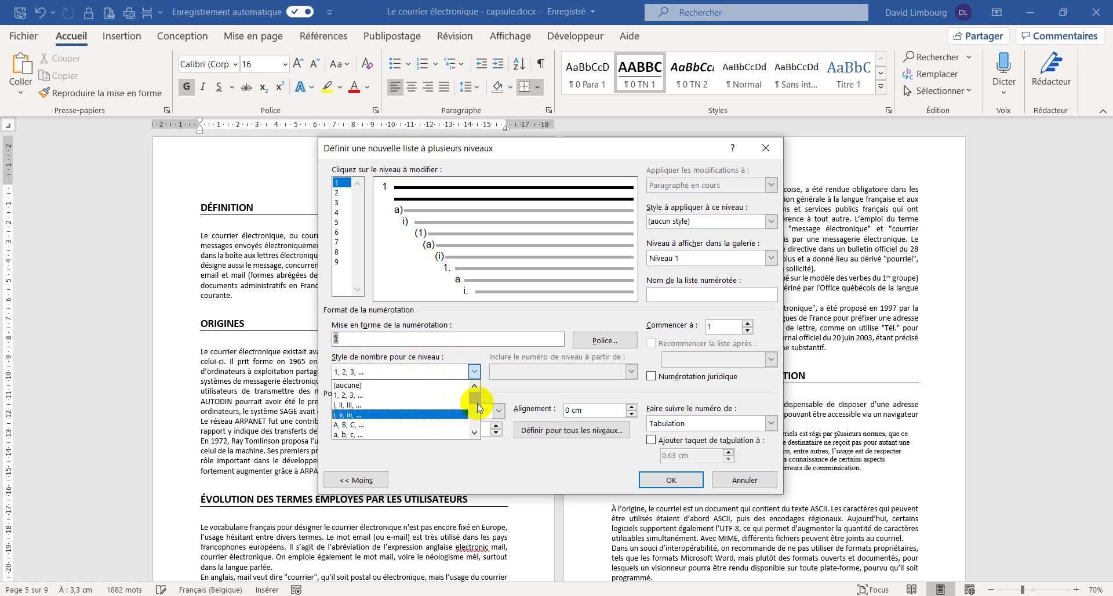
{"action": "left_click_drag", "start_coordinate": [474, 398], "coordinate": [379, 376]}
{"action": "left_click", "coordinate": [381, 338]}
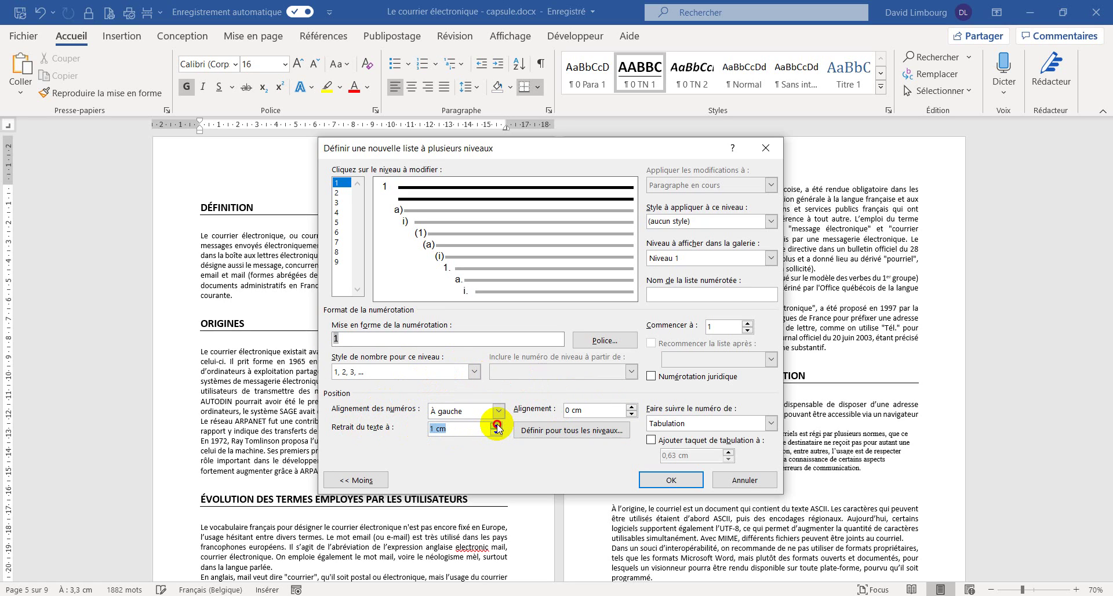
{"action": "left_click", "coordinate": [652, 442]}
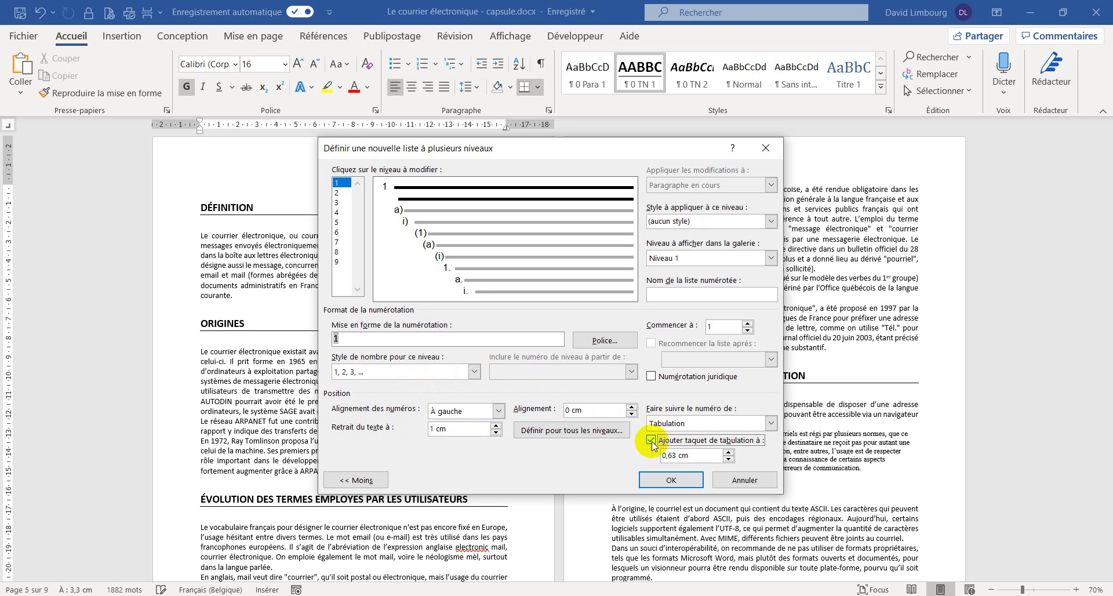
{"action": "left_click", "coordinate": [729, 452]}
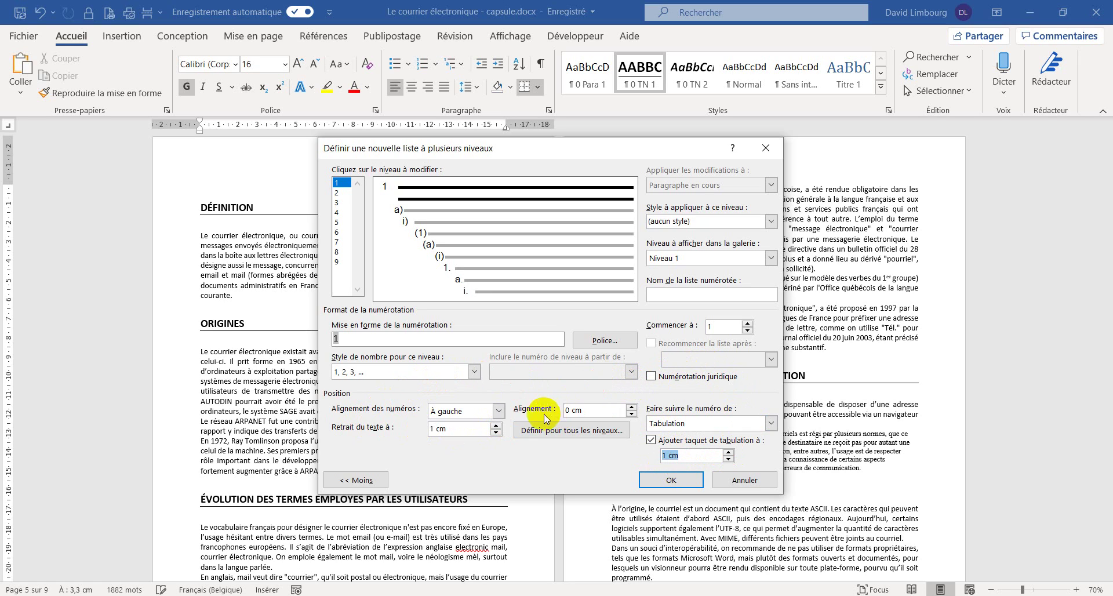
- Indent all list levels stepwise, level 1 number at 0 cm and text at 1 cm, and confirm
{"action": "left_click", "coordinate": [613, 433]}
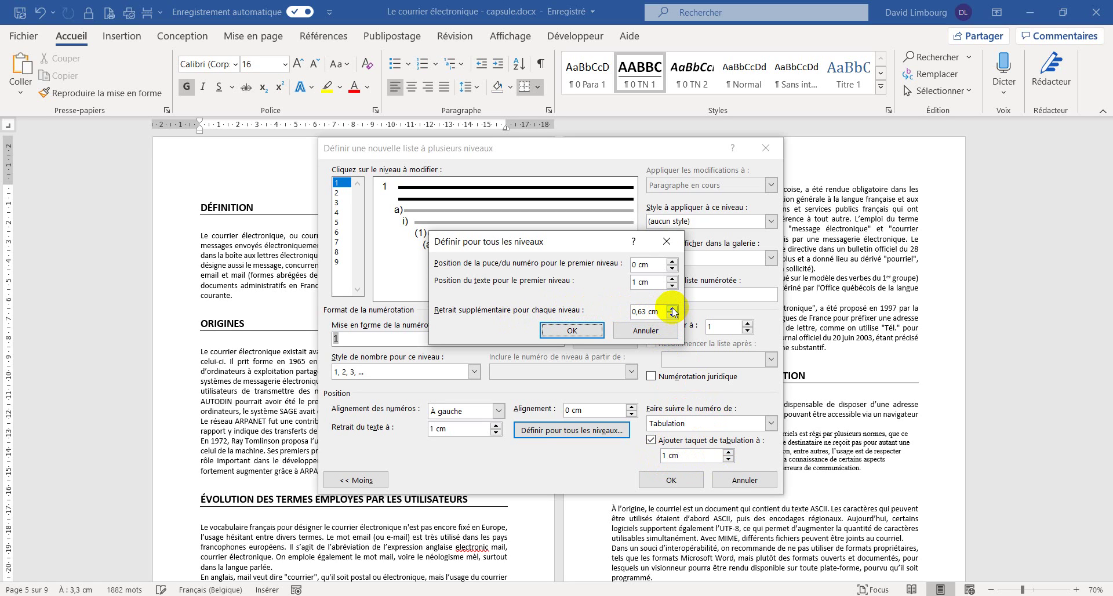
{"action": "left_click", "coordinate": [587, 328]}
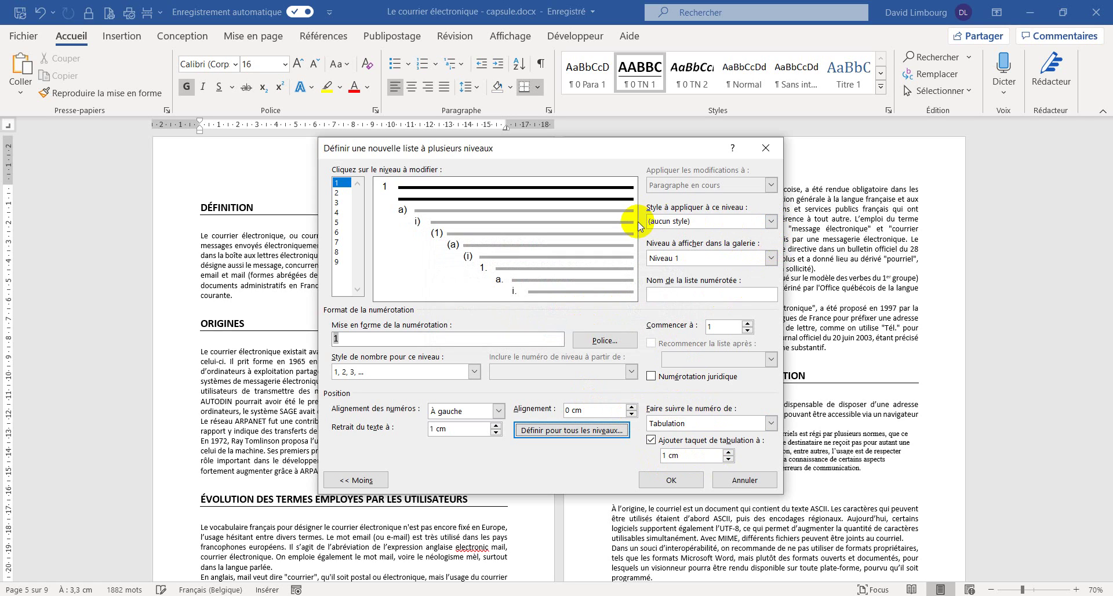
- Link list level 1 to the 0 TN 1 style and level 2 to 0 TN 2, then confirm the multilevel list
{"action": "left_click", "coordinate": [771, 222]}
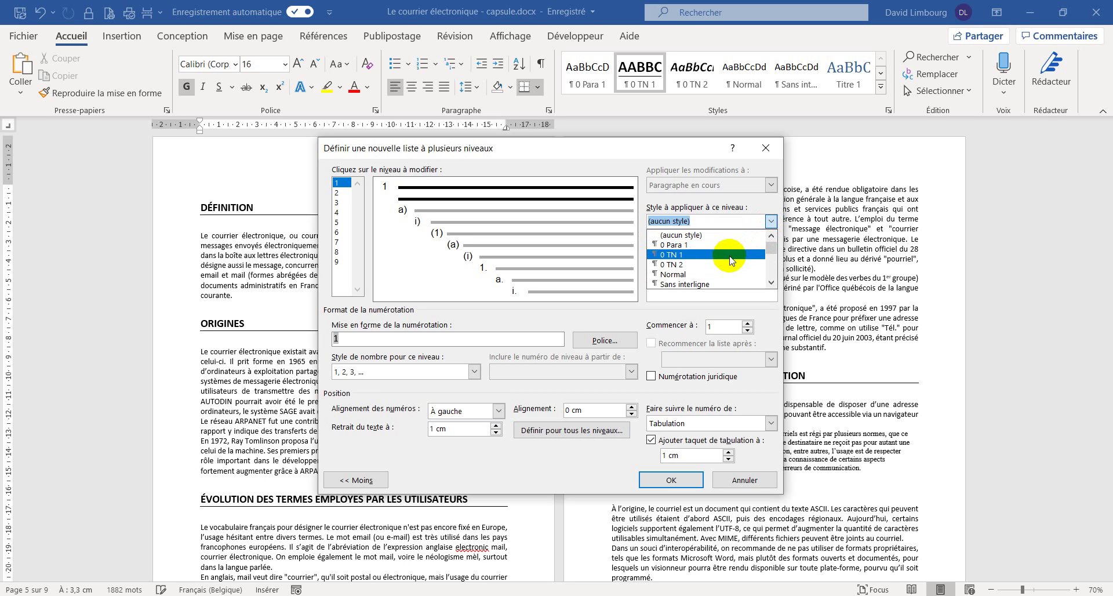
{"action": "left_click", "coordinate": [671, 255]}
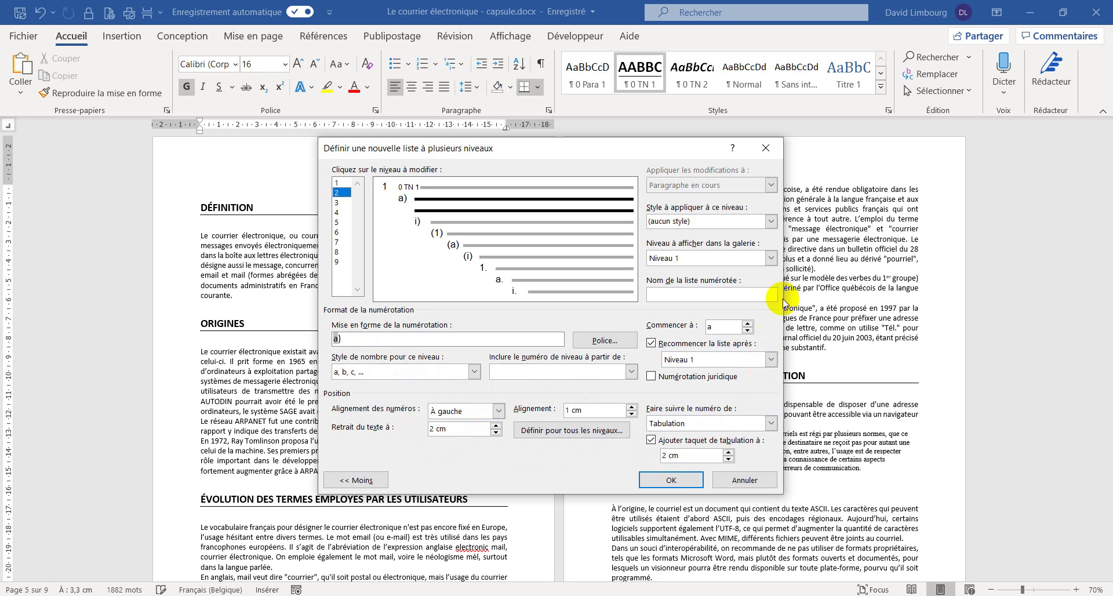
{"action": "left_click", "coordinate": [770, 221]}
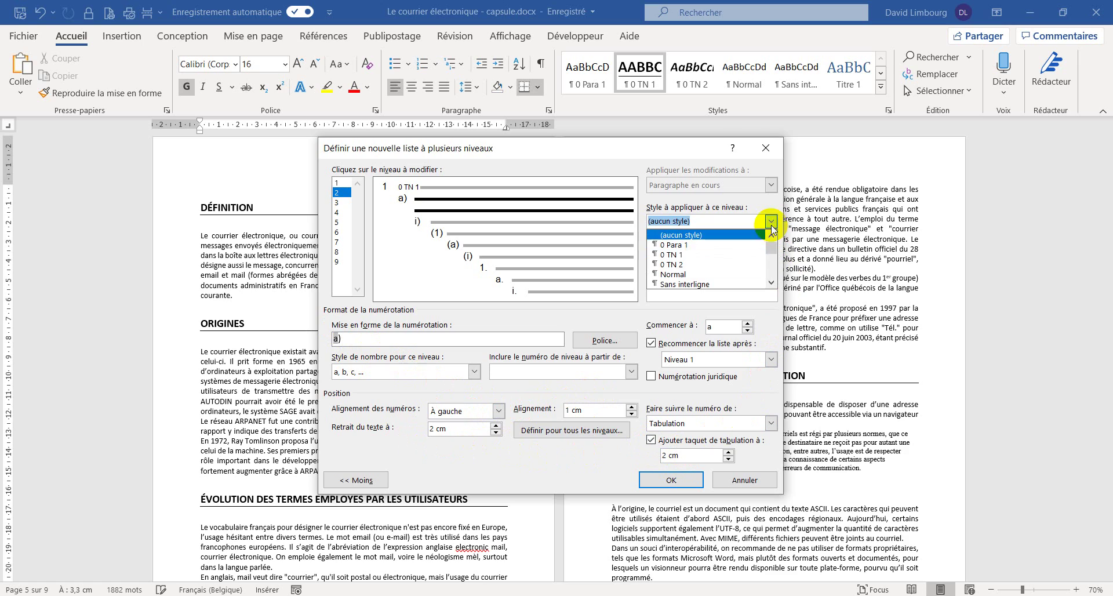
{"action": "left_click", "coordinate": [671, 265]}
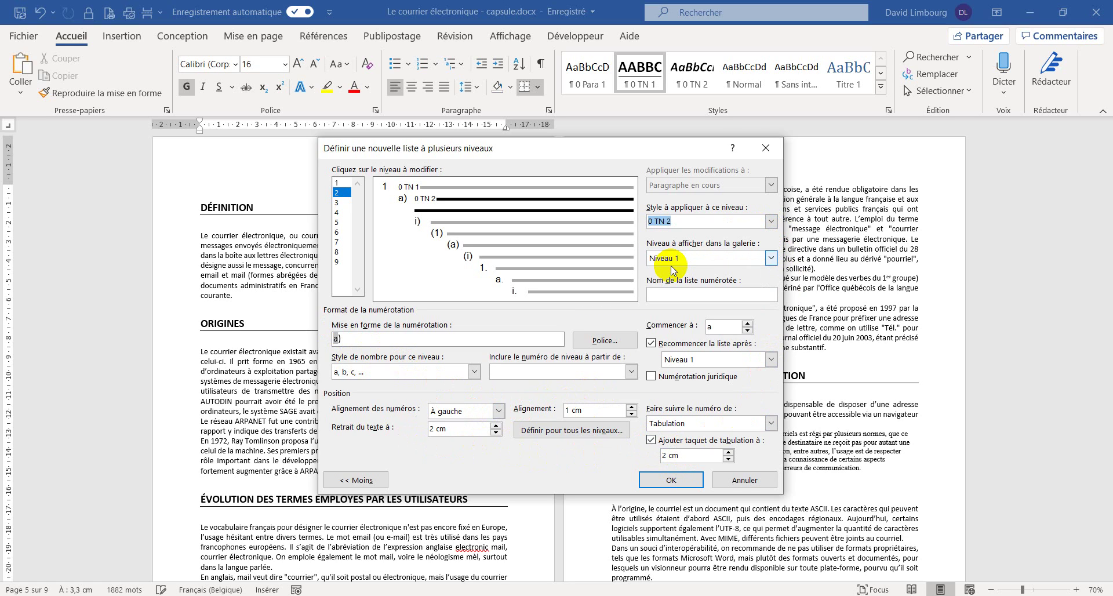
{"action": "left_click", "coordinate": [653, 481]}
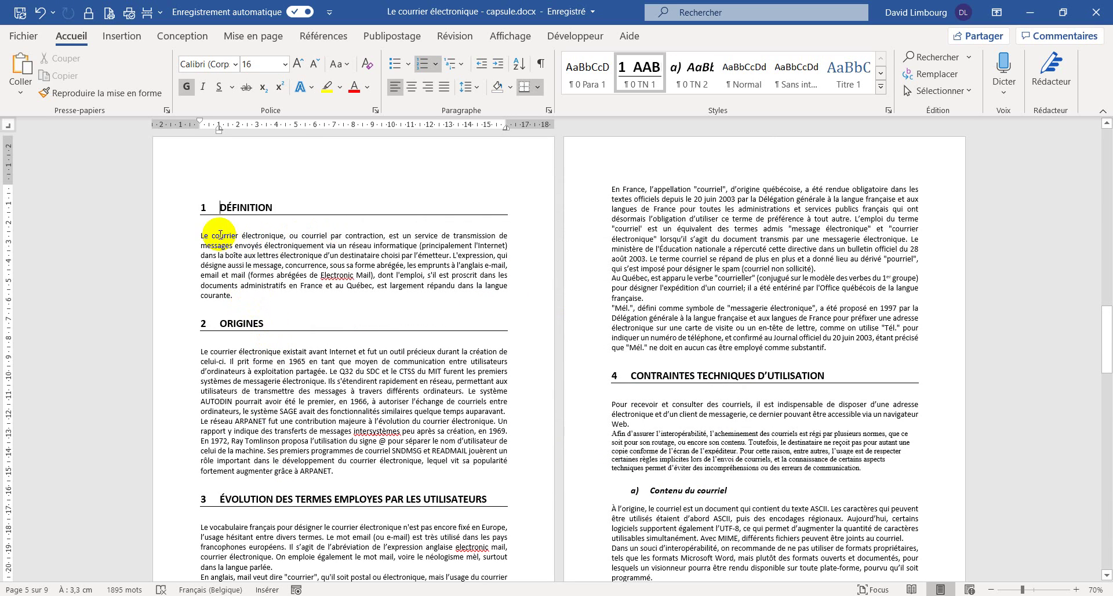
- Modify the 0 Para 1 style: 1 cm left indent, 12 pt spacing before and after
{"action": "left_click", "coordinate": [211, 209]}
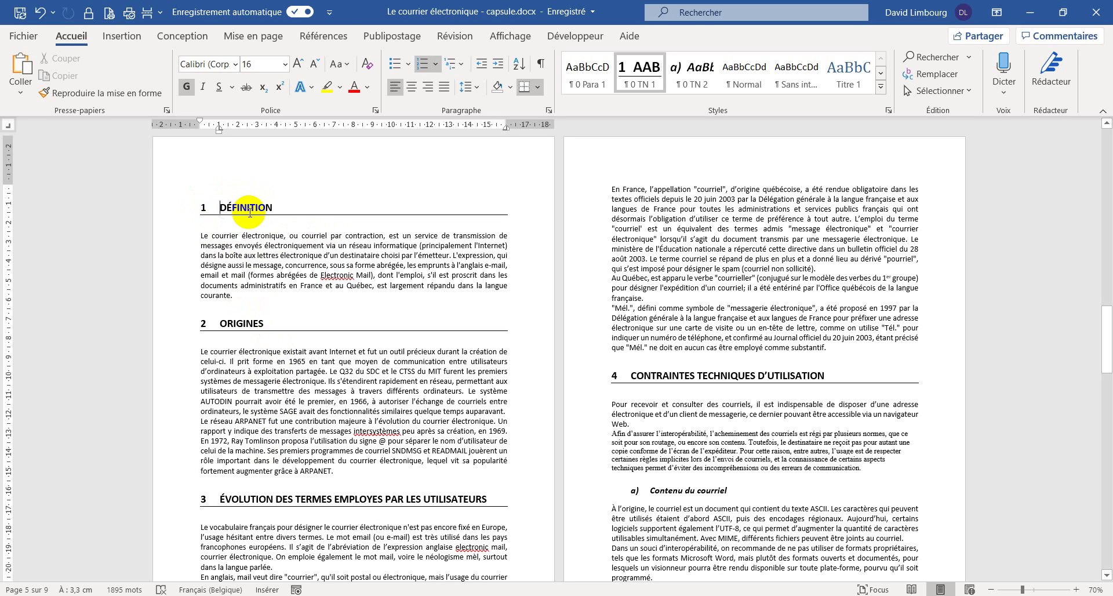
{"action": "left_click", "coordinate": [199, 233]}
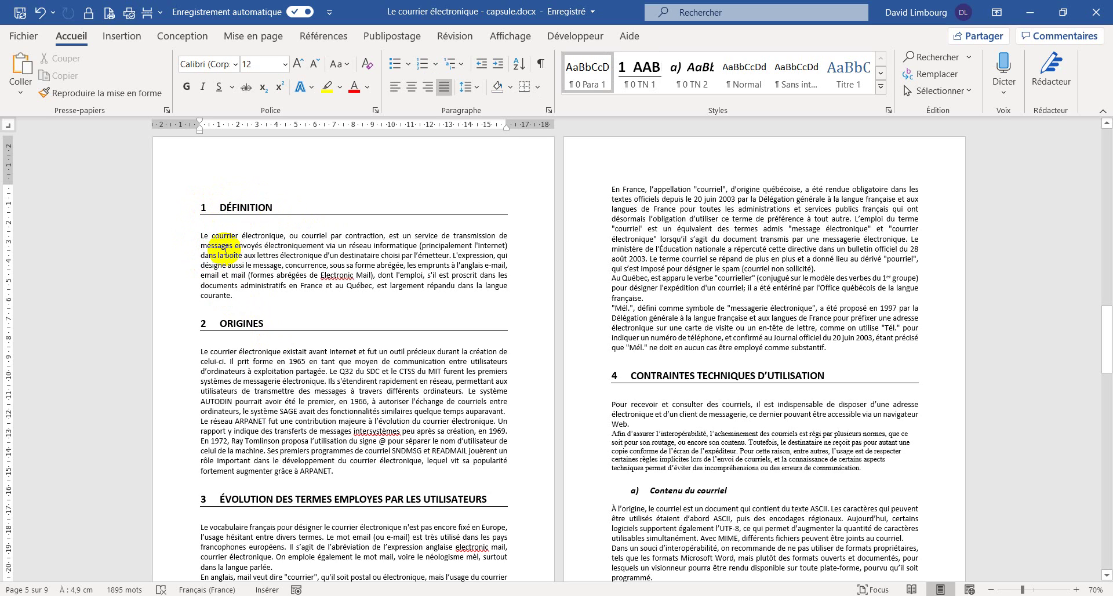
{"action": "right_click", "coordinate": [592, 83]}
{"action": "left_click", "coordinate": [607, 108]}
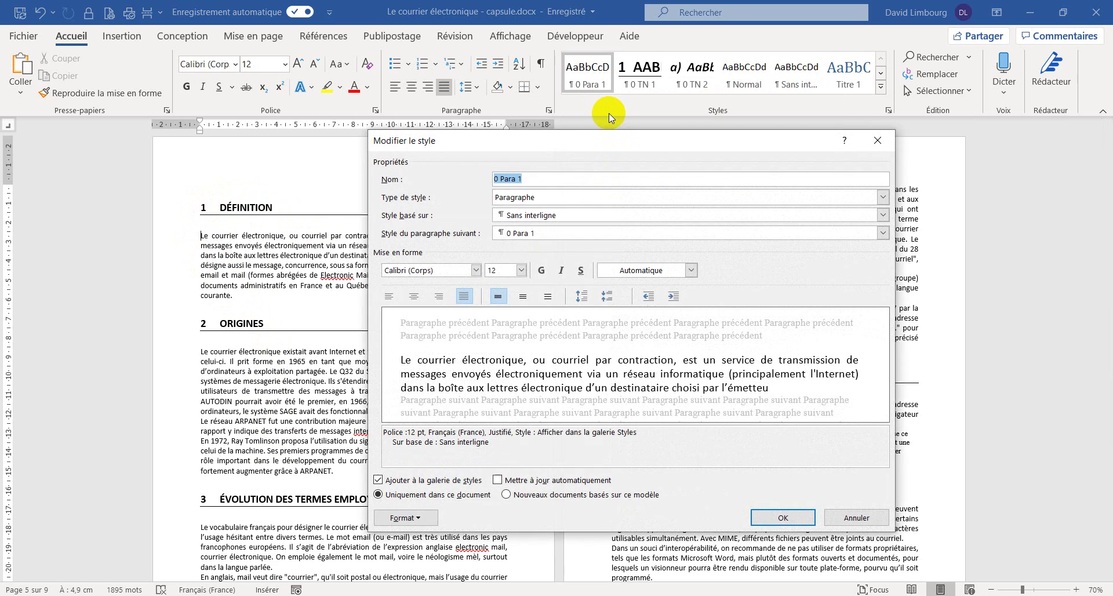
{"action": "left_click", "coordinate": [412, 518]}
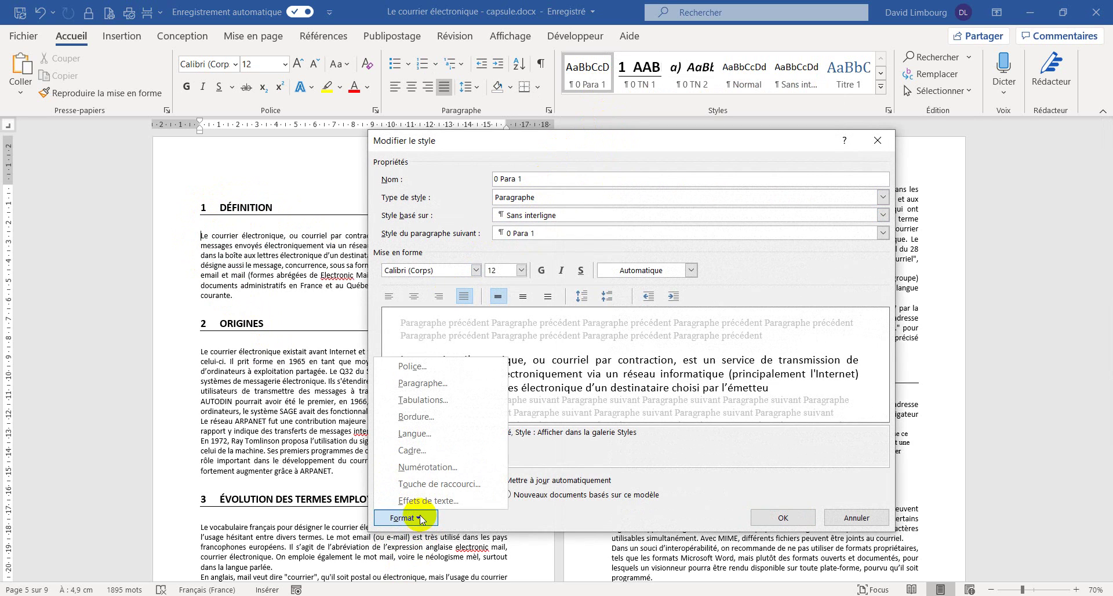
{"action": "left_click", "coordinate": [458, 383]}
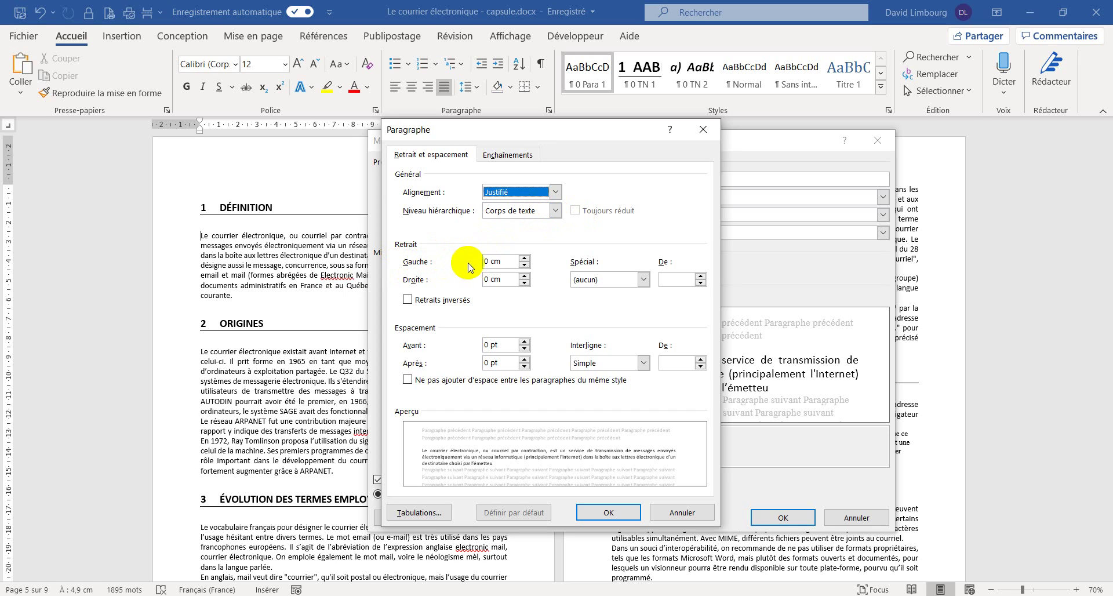
{"action": "left_click", "coordinate": [525, 259]}
{"action": "left_click", "coordinate": [524, 258]}
{"action": "left_click", "coordinate": [525, 259]}
{"action": "left_click", "coordinate": [524, 259]}
{"action": "left_click", "coordinate": [525, 258]}
{"action": "left_click", "coordinate": [525, 258]}
{"action": "left_click", "coordinate": [524, 258]}
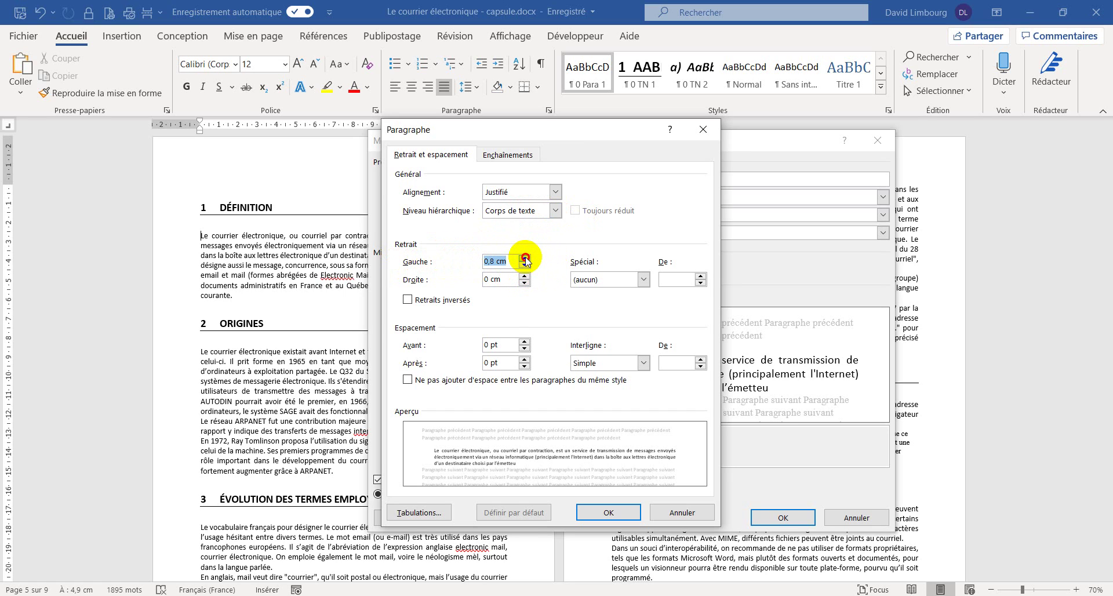
{"action": "left_click", "coordinate": [524, 258]}
{"action": "left_click", "coordinate": [524, 259]}
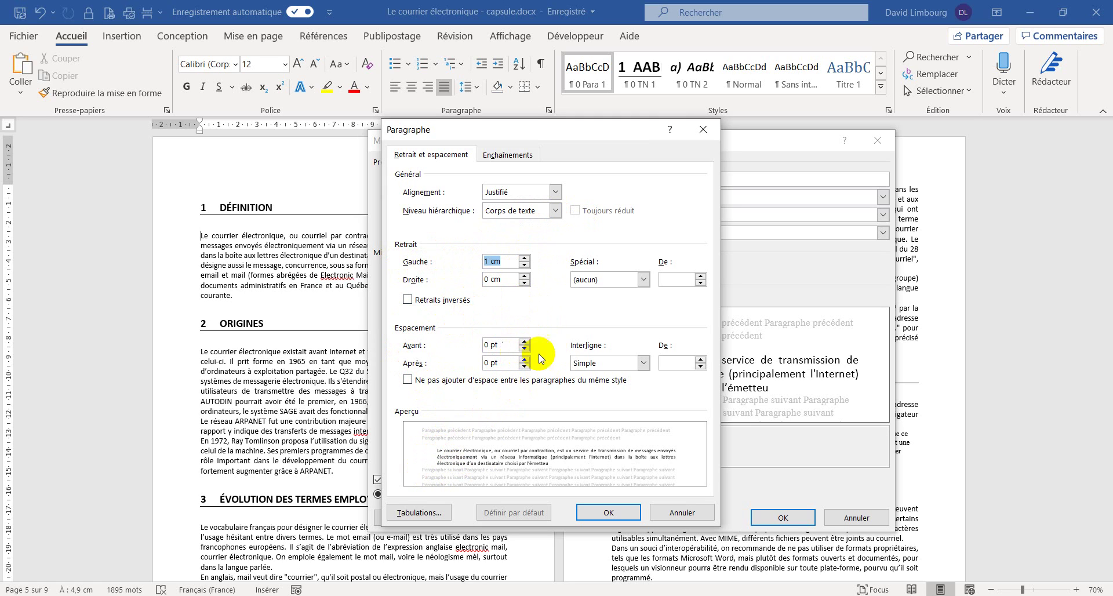
{"action": "left_click", "coordinate": [525, 342]}
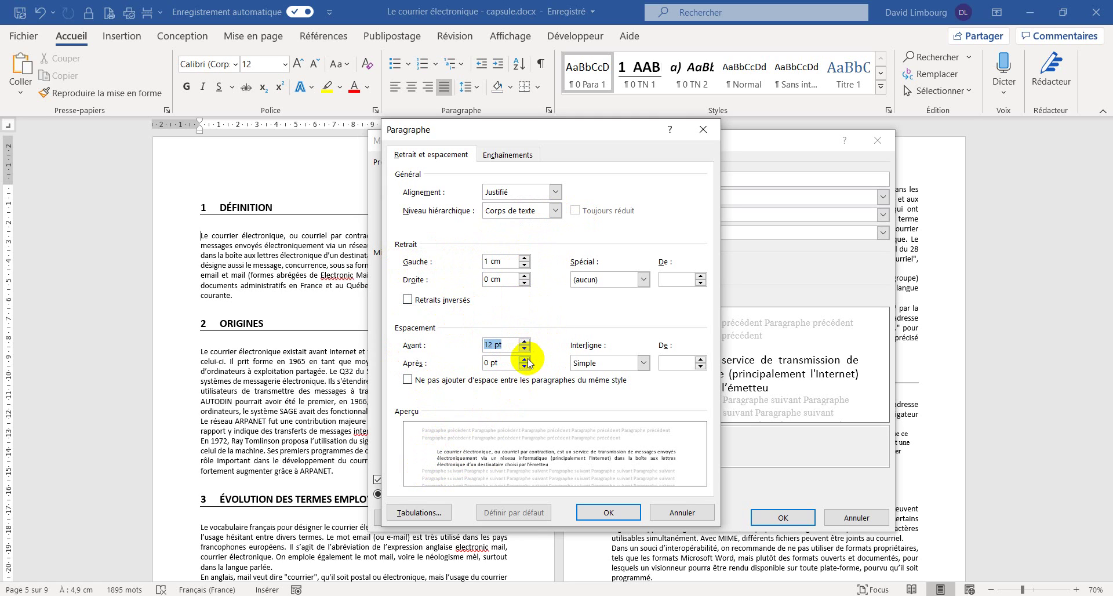
{"action": "left_click", "coordinate": [525, 359]}
{"action": "left_click", "coordinate": [524, 360]}
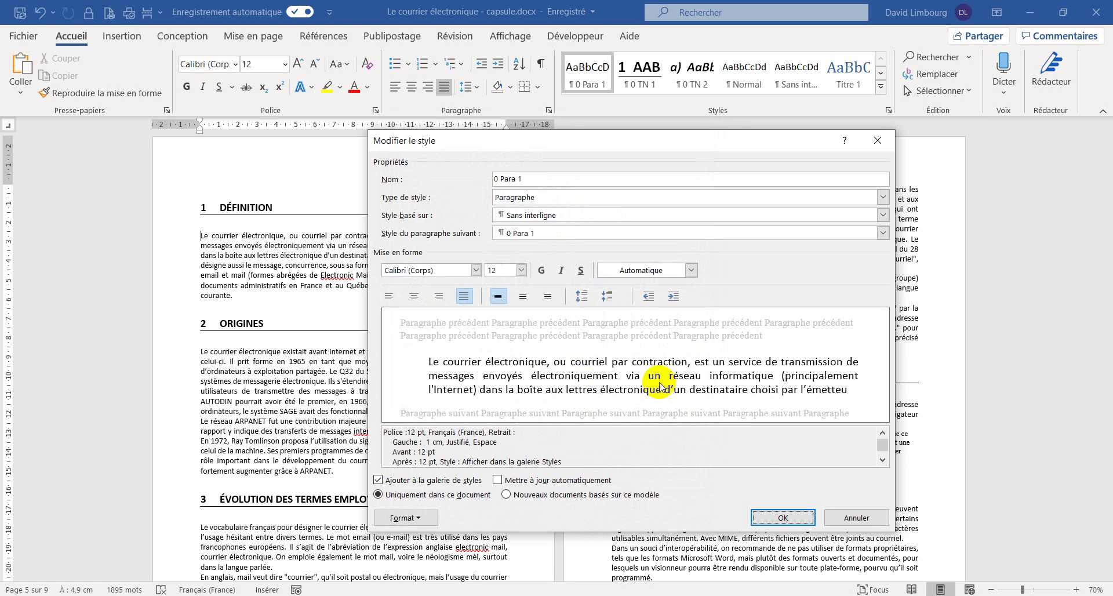
{"action": "left_click", "coordinate": [778, 519]}
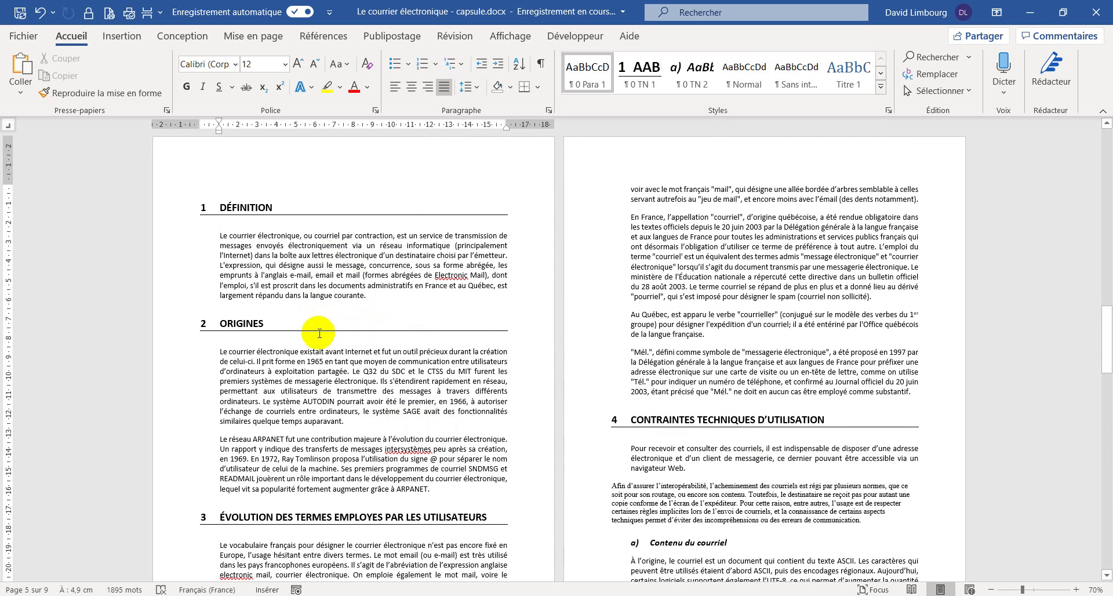
- Apply the 0 Para 1 style to the 'Afin d'assurer l'interopérabilité' paragraph
{"action": "scroll", "coordinate": [582, 295], "scroll_direction": "down", "scroll_amount": 5}
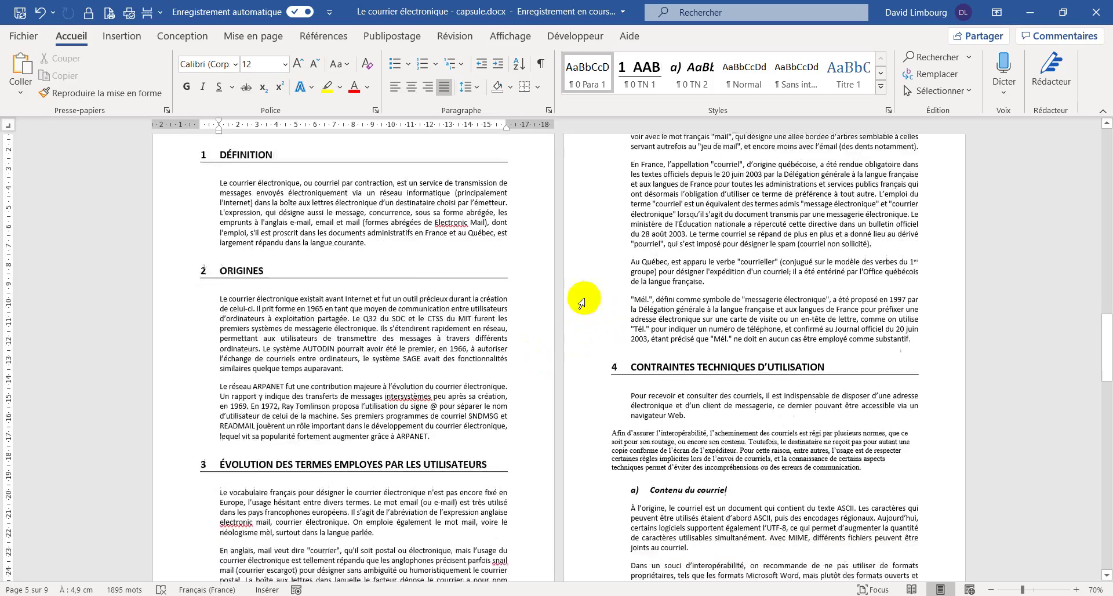
{"action": "scroll", "coordinate": [284, 273], "scroll_direction": "up", "scroll_amount": 9}
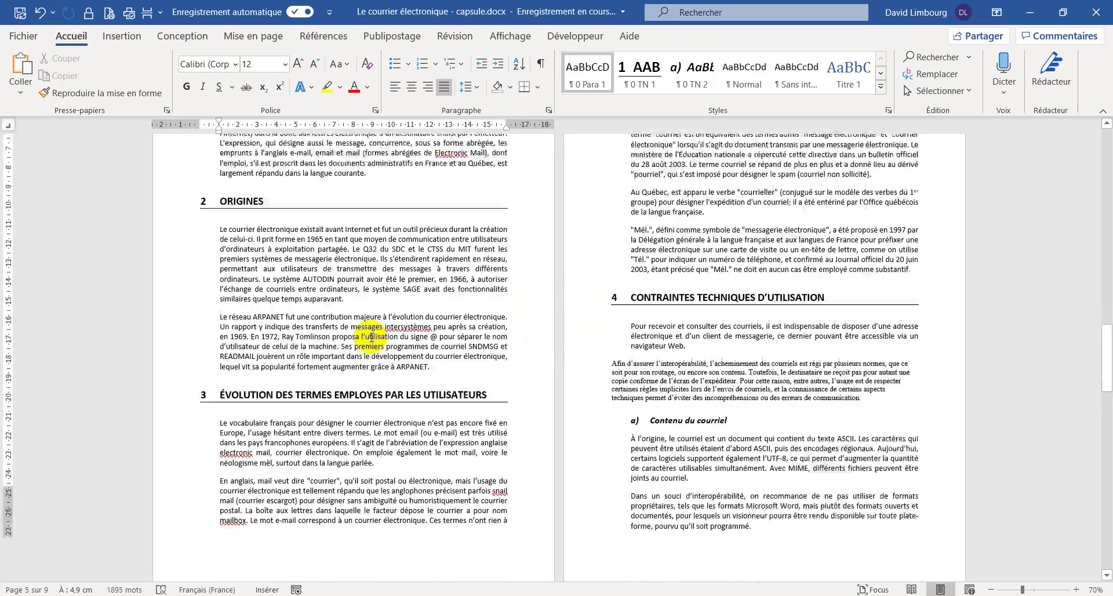
{"action": "scroll", "coordinate": [611, 290], "scroll_direction": "down", "scroll_amount": 11}
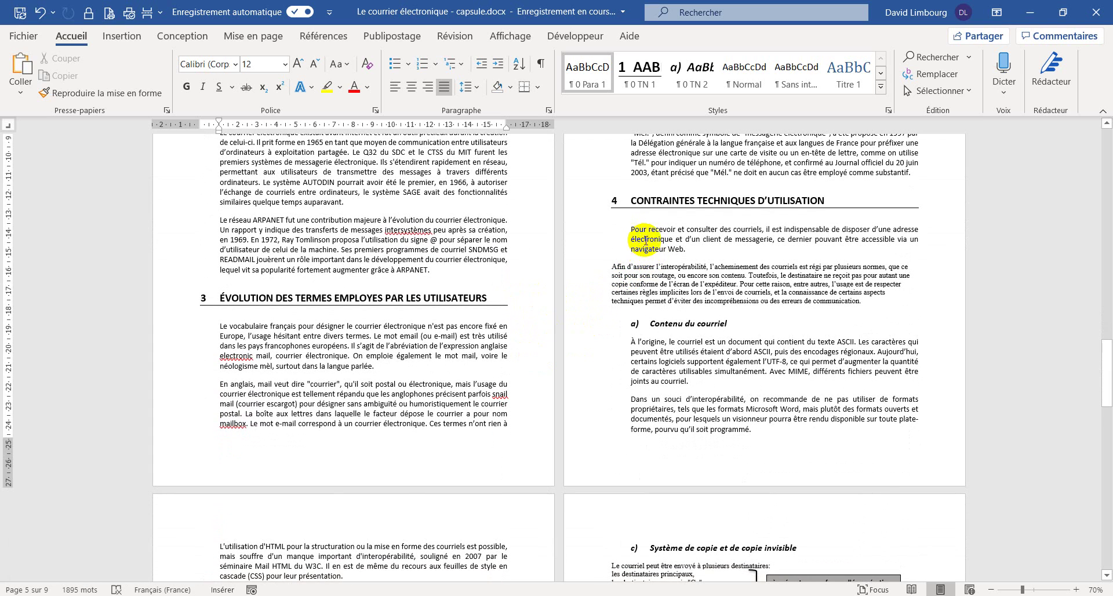
{"action": "left_click", "coordinate": [640, 269]}
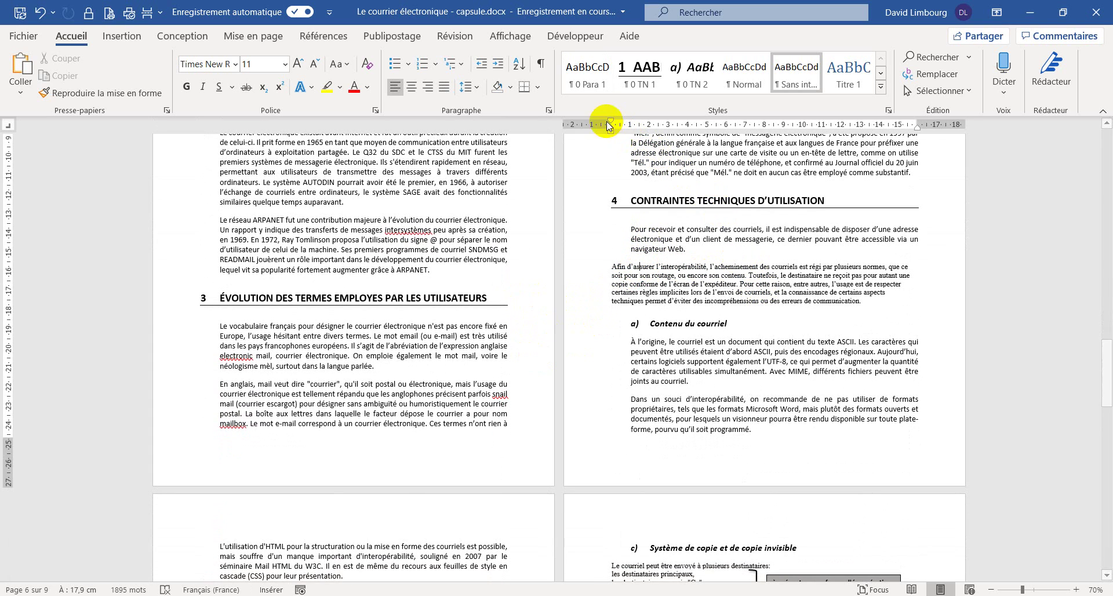
{"action": "left_click", "coordinate": [587, 73]}
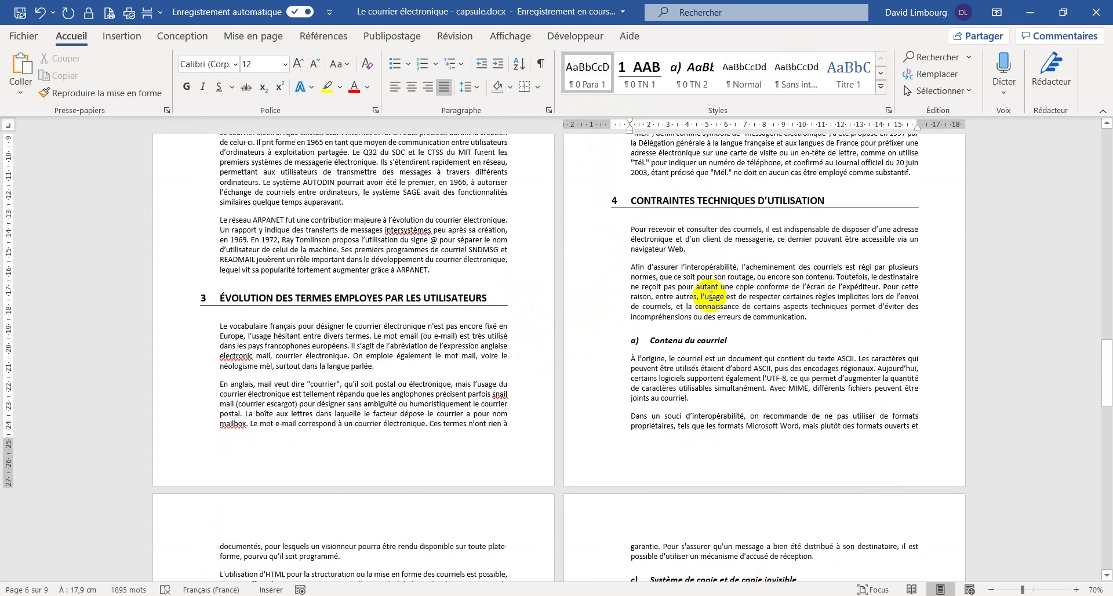
{"action": "scroll", "coordinate": [695, 288], "scroll_direction": "down", "scroll_amount": 2}
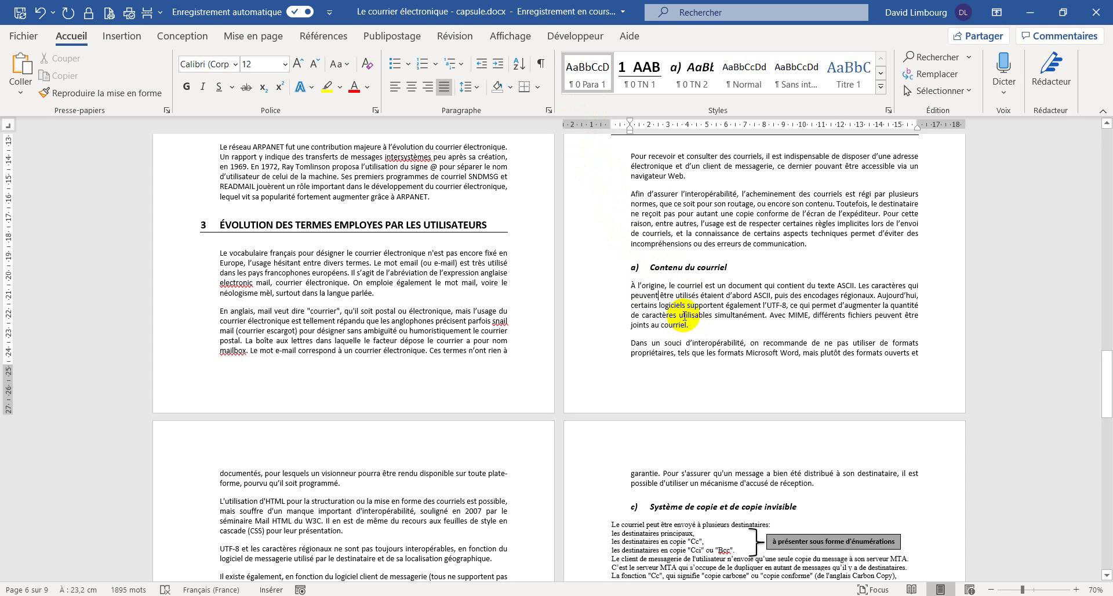
- Rename the body paragraph style to 0 Para 2 and set its left indent to 2 cm
{"action": "right_click", "coordinate": [594, 83]}
{"action": "left_click", "coordinate": [625, 109]}
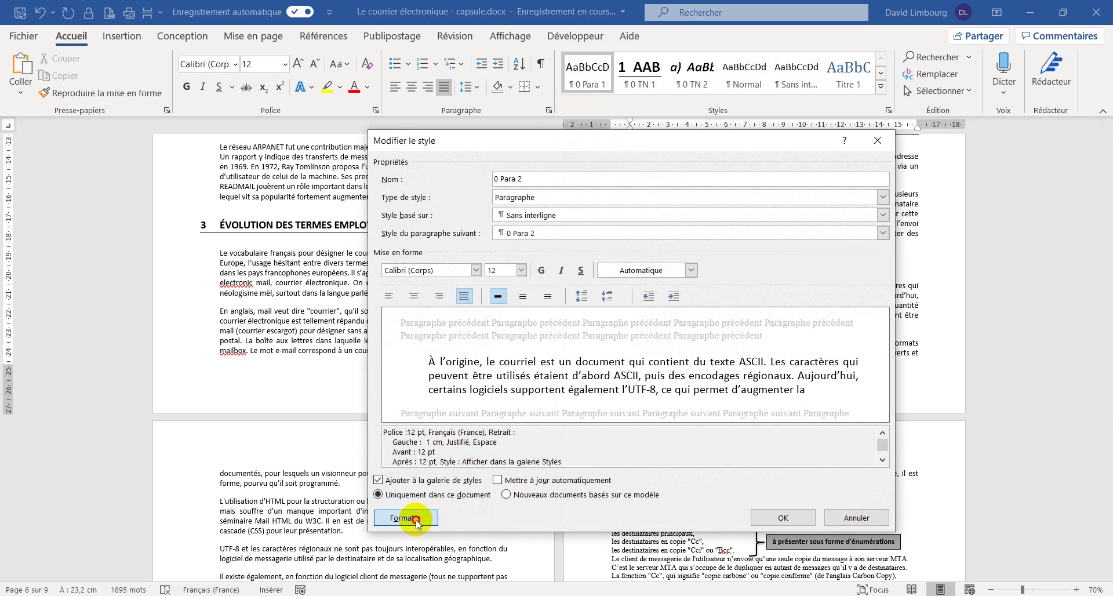
{"action": "left_click", "coordinate": [405, 518]}
{"action": "left_click", "coordinate": [440, 383]}
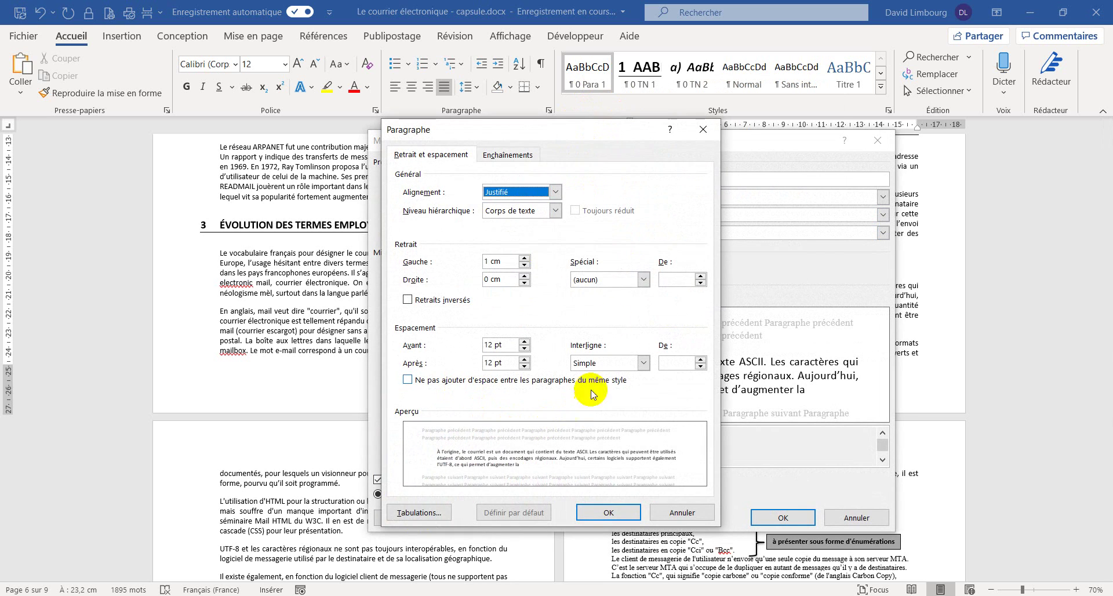
{"action": "left_click", "coordinate": [524, 259]}
{"action": "left_click", "coordinate": [524, 259]}
{"action": "left_click", "coordinate": [524, 260]}
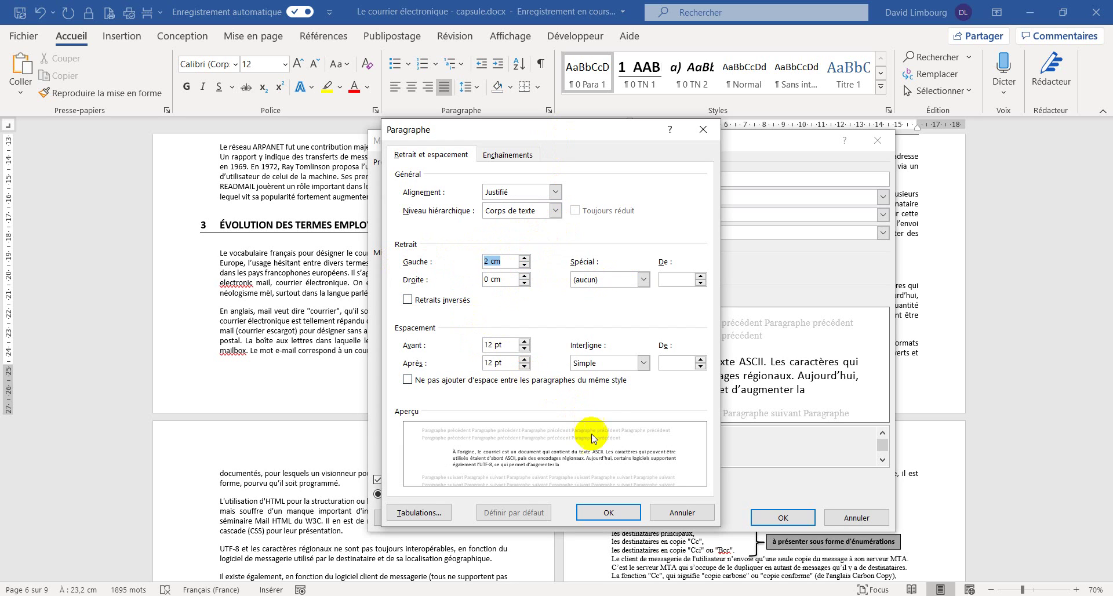
{"action": "left_click", "coordinate": [607, 511]}
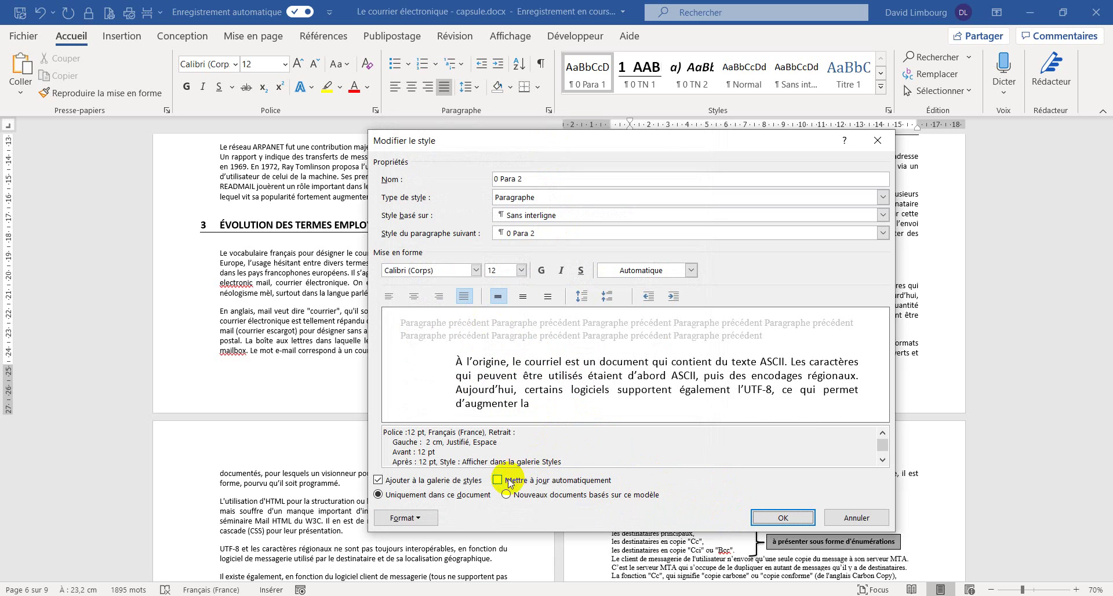
{"action": "left_click", "coordinate": [762, 518]}
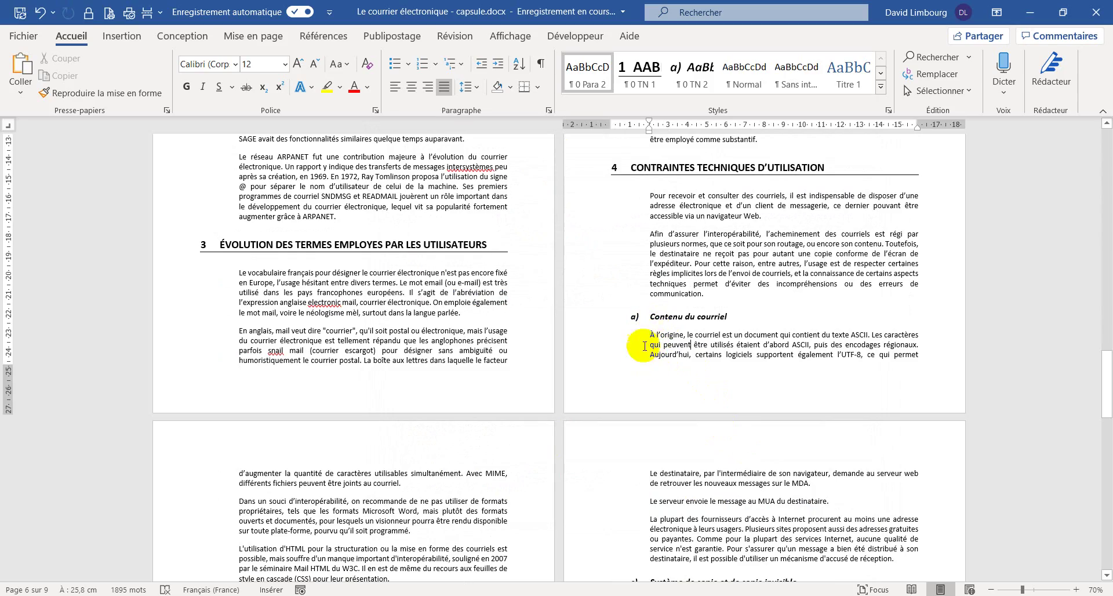
- Apply 0 Para 2 to the 'Une boîte aux lettres' and 'D'après un sondage' paragraphs
{"action": "scroll", "coordinate": [382, 394], "scroll_direction": "down", "scroll_amount": 5}
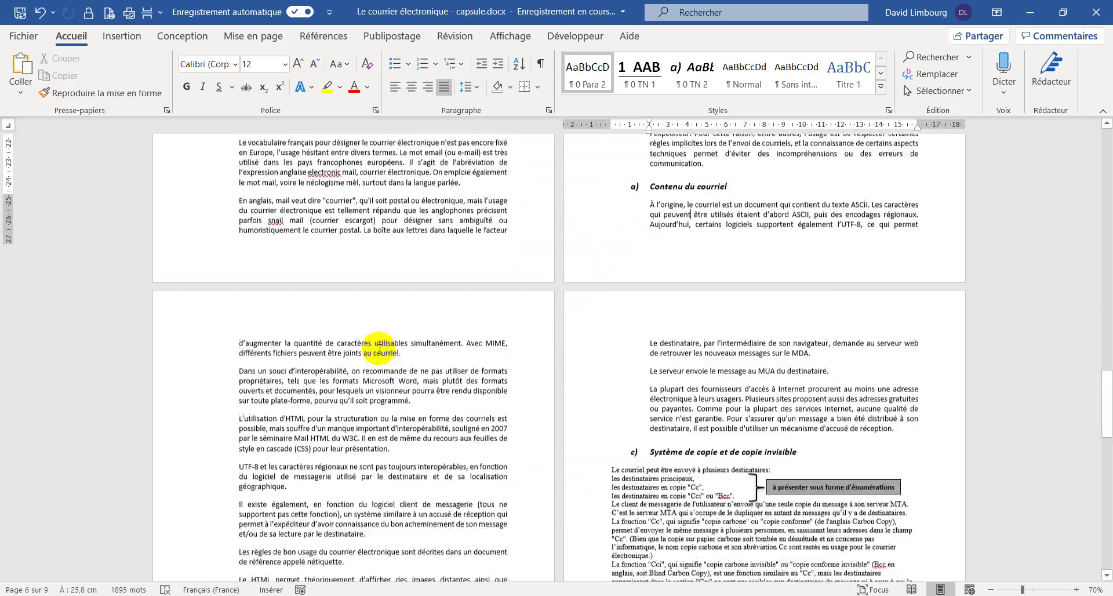
{"action": "scroll", "coordinate": [359, 295], "scroll_direction": "down", "scroll_amount": 3}
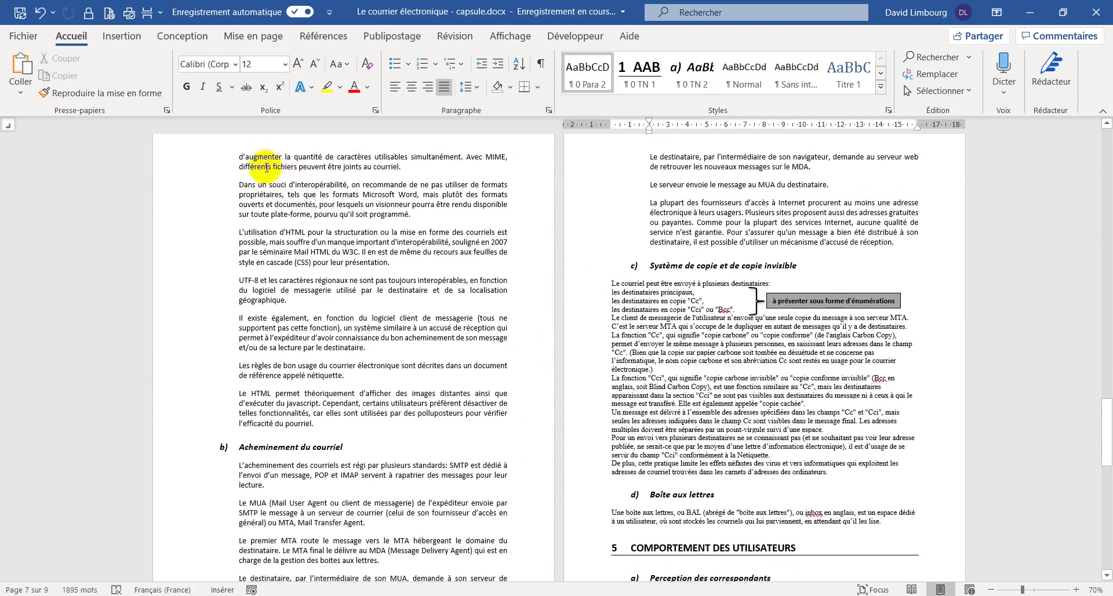
{"action": "scroll", "coordinate": [311, 243], "scroll_direction": "down", "scroll_amount": 5}
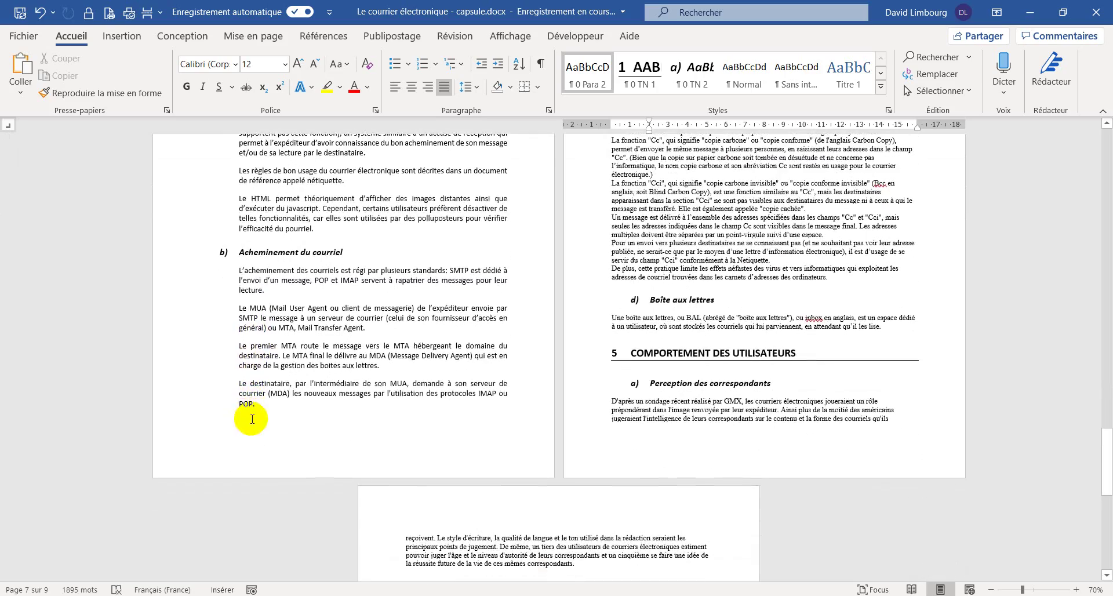
{"action": "scroll", "coordinate": [322, 414], "scroll_direction": "up", "scroll_amount": 5}
{"action": "scroll", "coordinate": [329, 424], "scroll_direction": "up", "scroll_amount": 4}
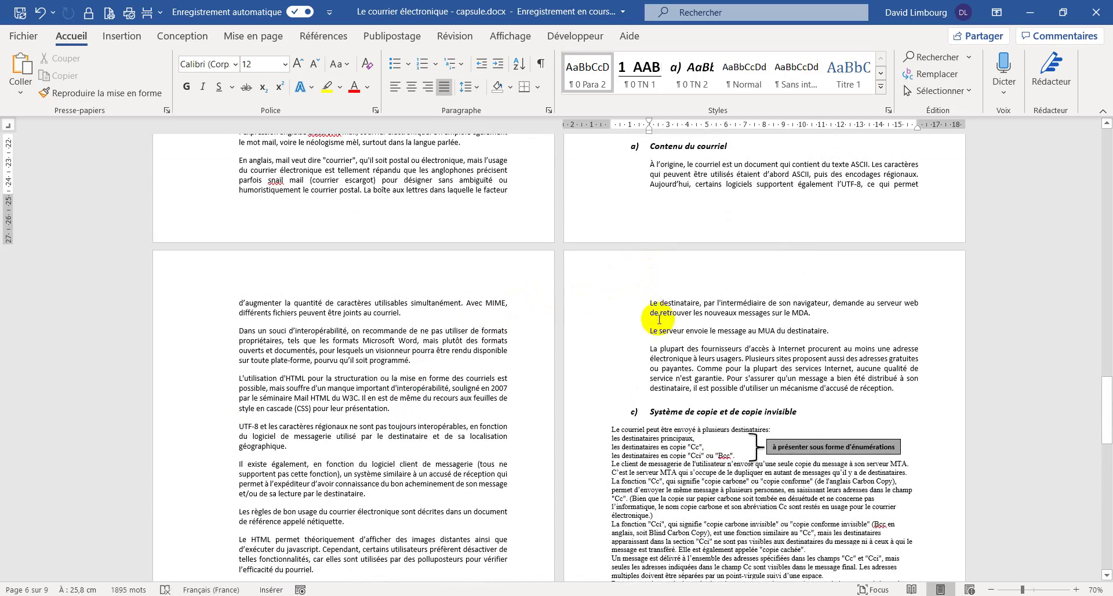
{"action": "scroll", "coordinate": [661, 403], "scroll_direction": "down", "scroll_amount": 5}
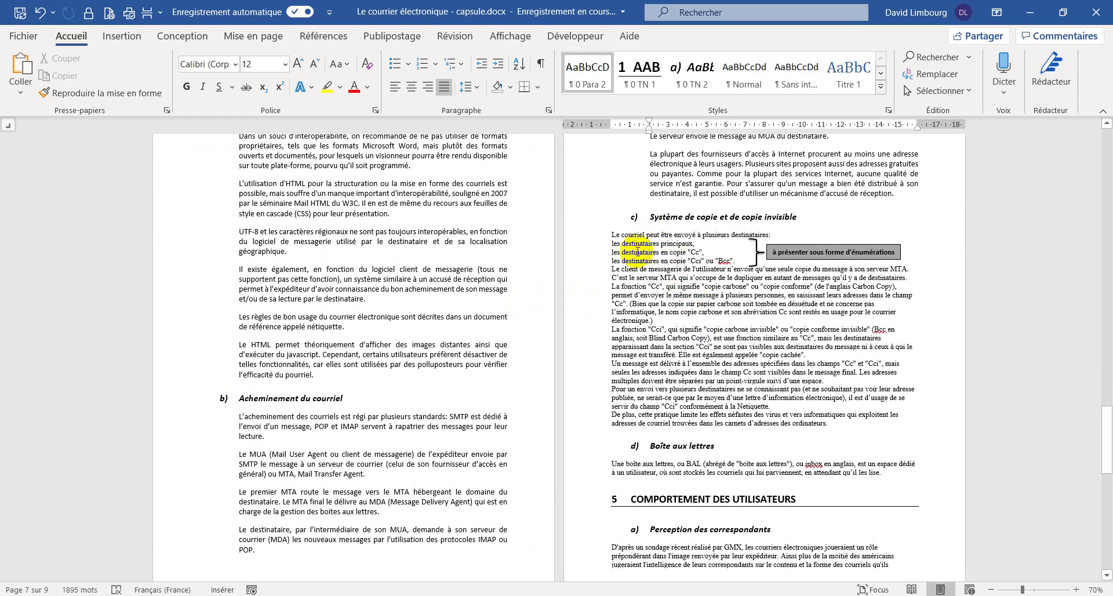
{"action": "scroll", "coordinate": [695, 295], "scroll_direction": "down", "scroll_amount": 4}
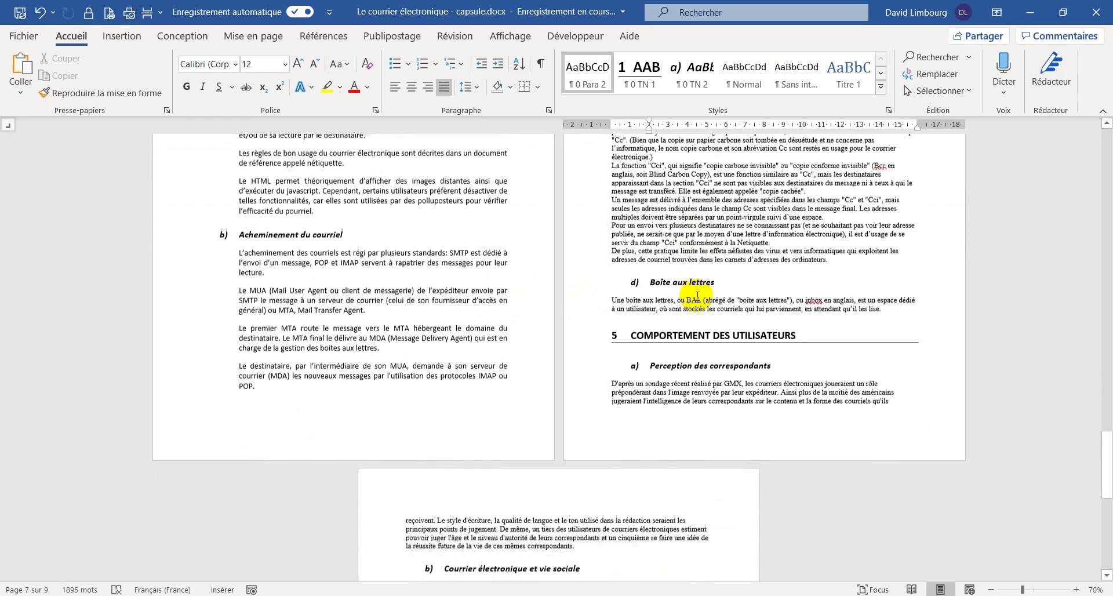
{"action": "left_click", "coordinate": [651, 293]}
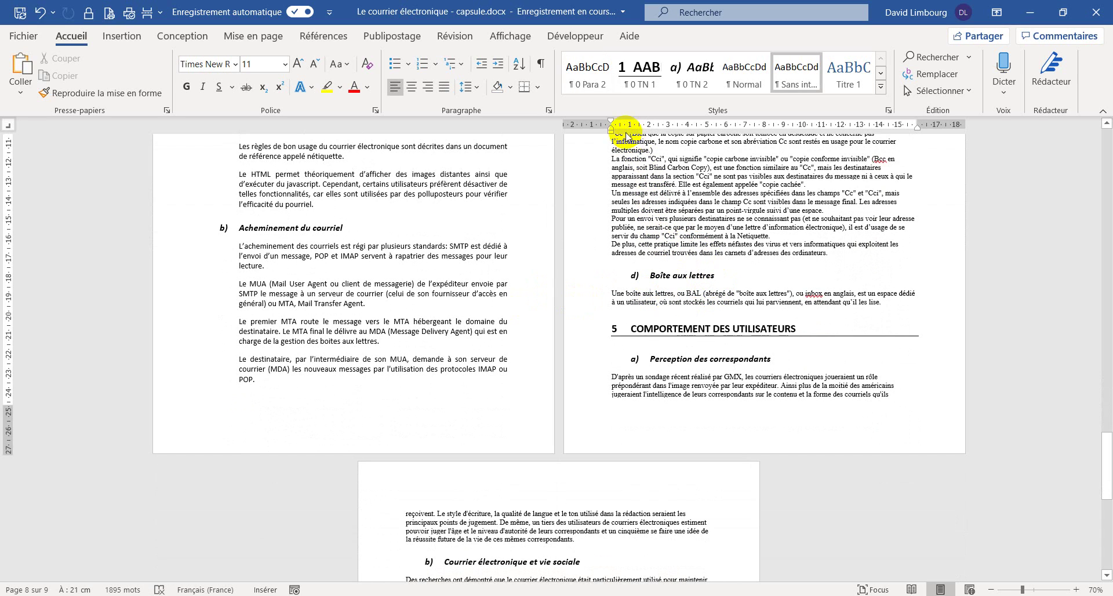
{"action": "left_click", "coordinate": [592, 75]}
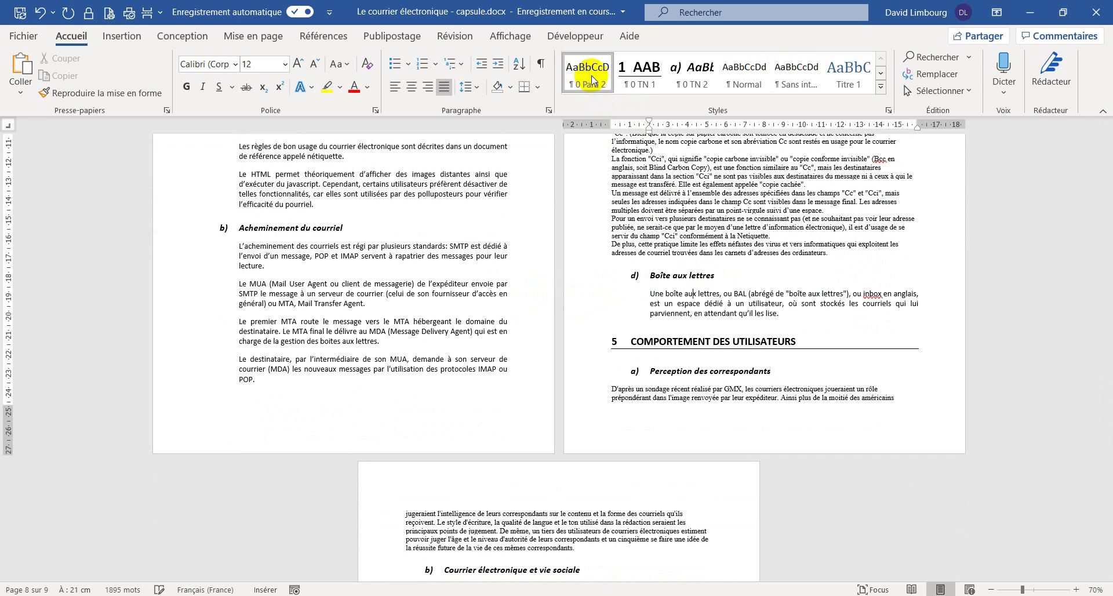
{"action": "left_click", "coordinate": [630, 392]}
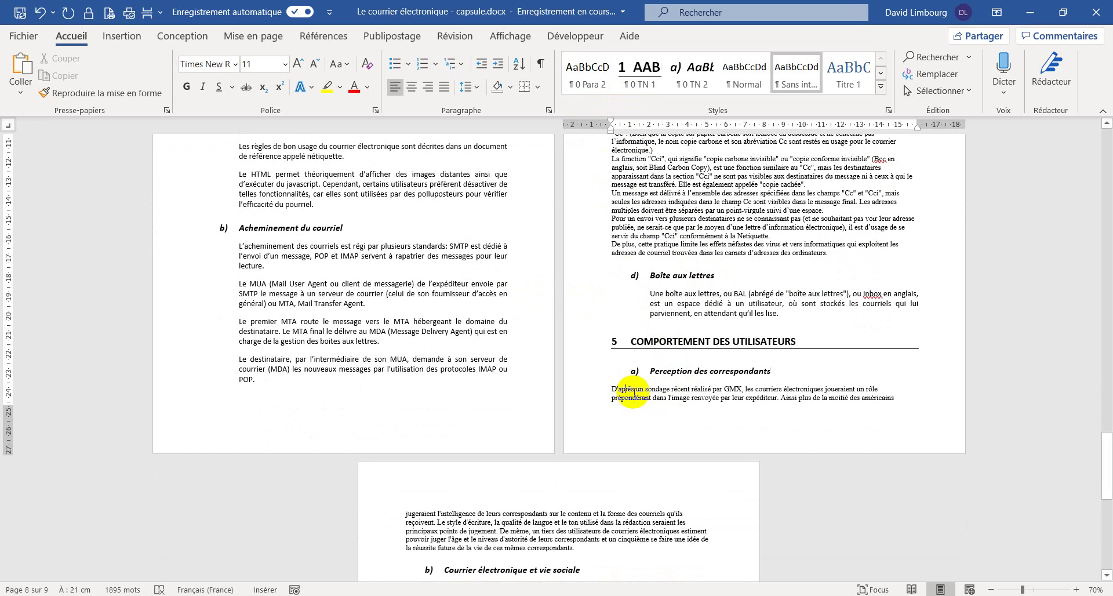
{"action": "left_click", "coordinate": [588, 81]}
- Apply 0 Para 2 to the 'Des recherches' and 'Les courriers' paragraphs
{"action": "scroll", "coordinate": [510, 499], "scroll_direction": "down", "scroll_amount": 5}
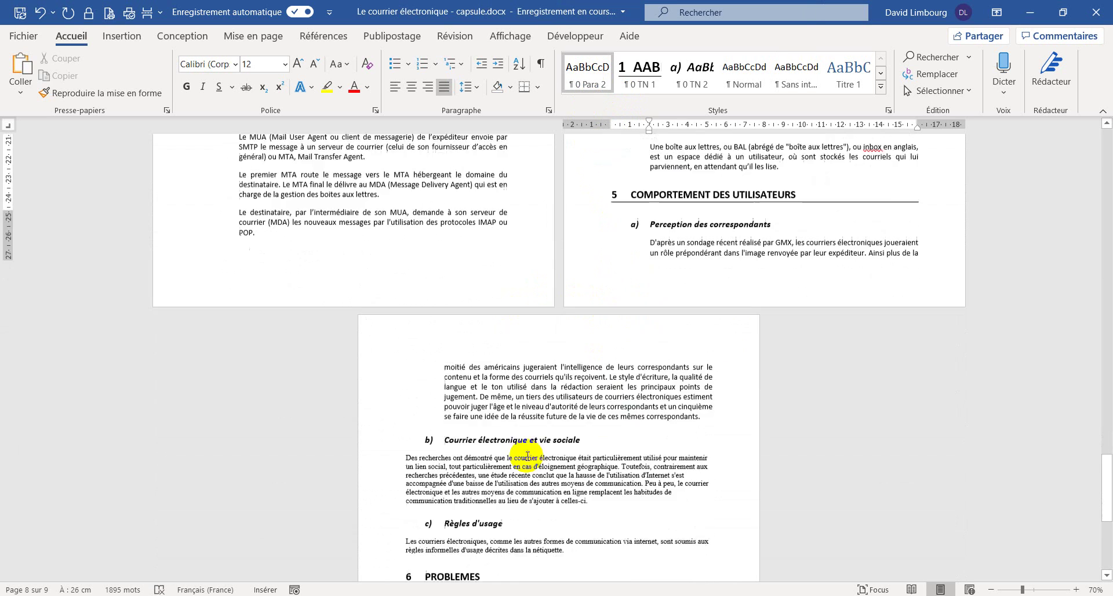
{"action": "left_click", "coordinate": [428, 385]}
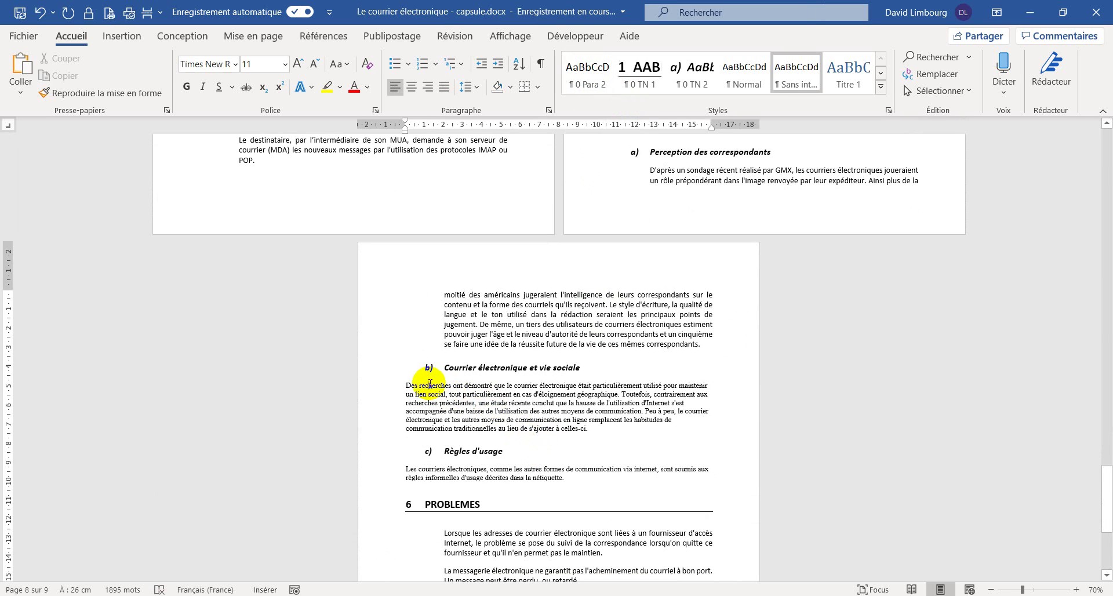
{"action": "left_click", "coordinate": [594, 86]}
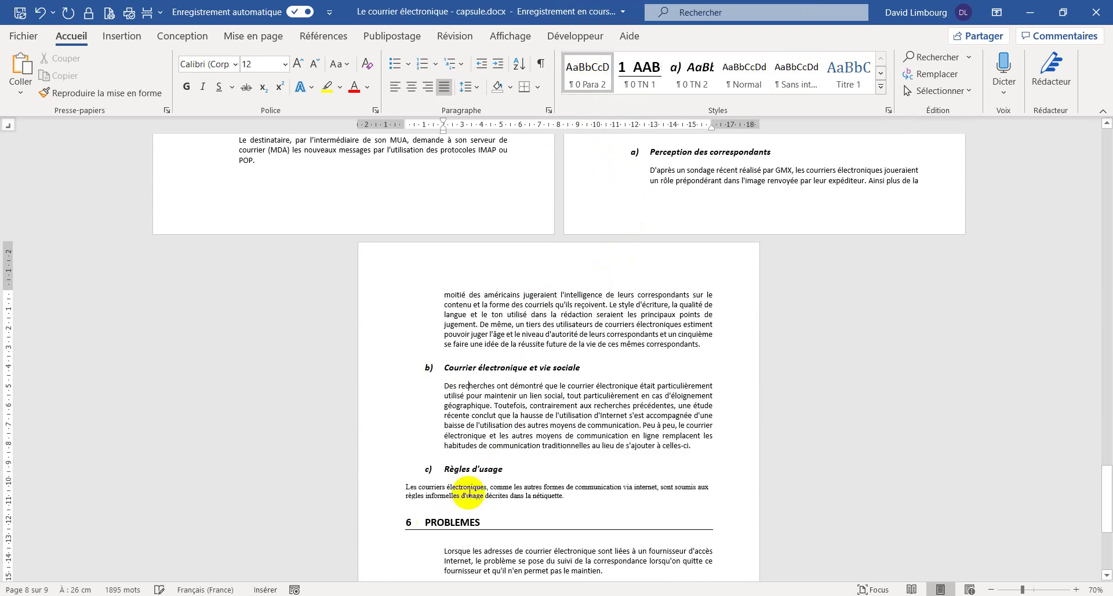
{"action": "left_click", "coordinate": [422, 490]}
{"action": "left_click", "coordinate": [587, 75]}
{"action": "scroll", "coordinate": [494, 404], "scroll_direction": "down", "scroll_amount": 1}
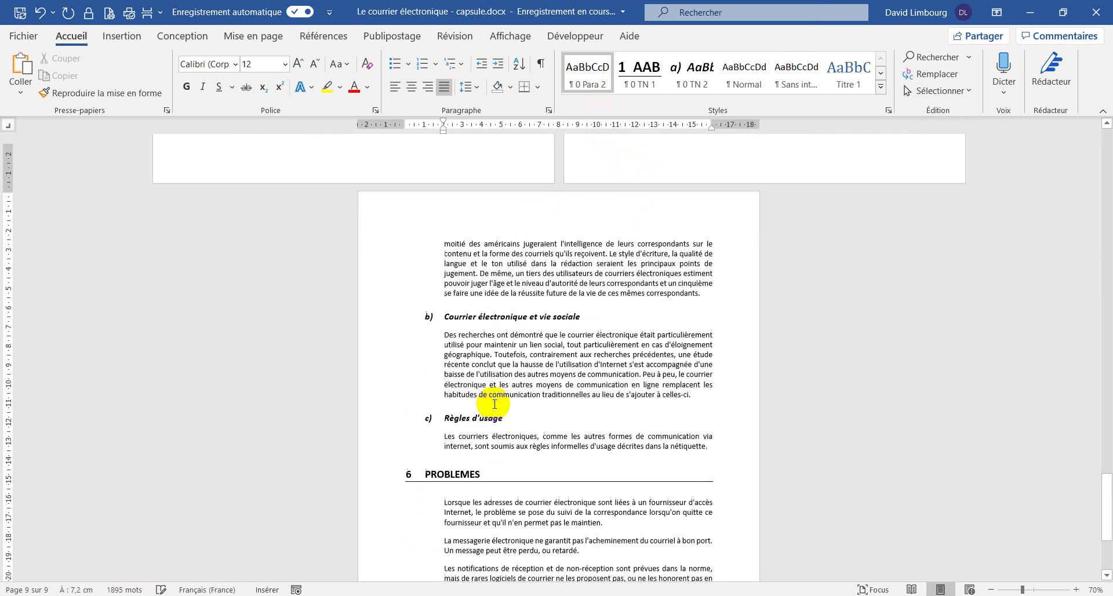
{"action": "scroll", "coordinate": [494, 404], "scroll_direction": "down", "scroll_amount": 3}
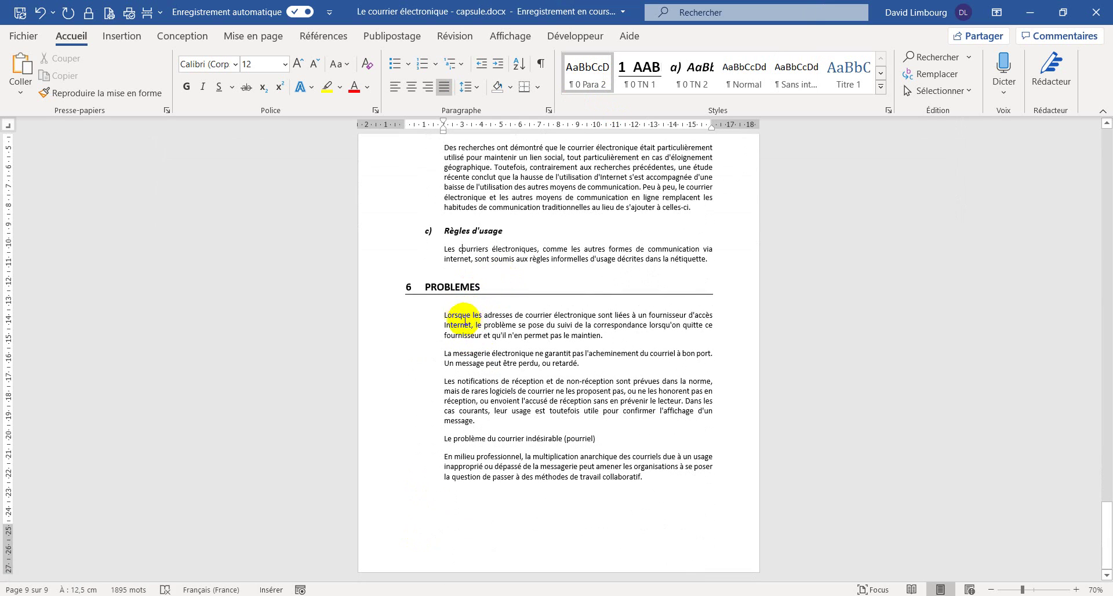
{"action": "left_click", "coordinate": [464, 315]}
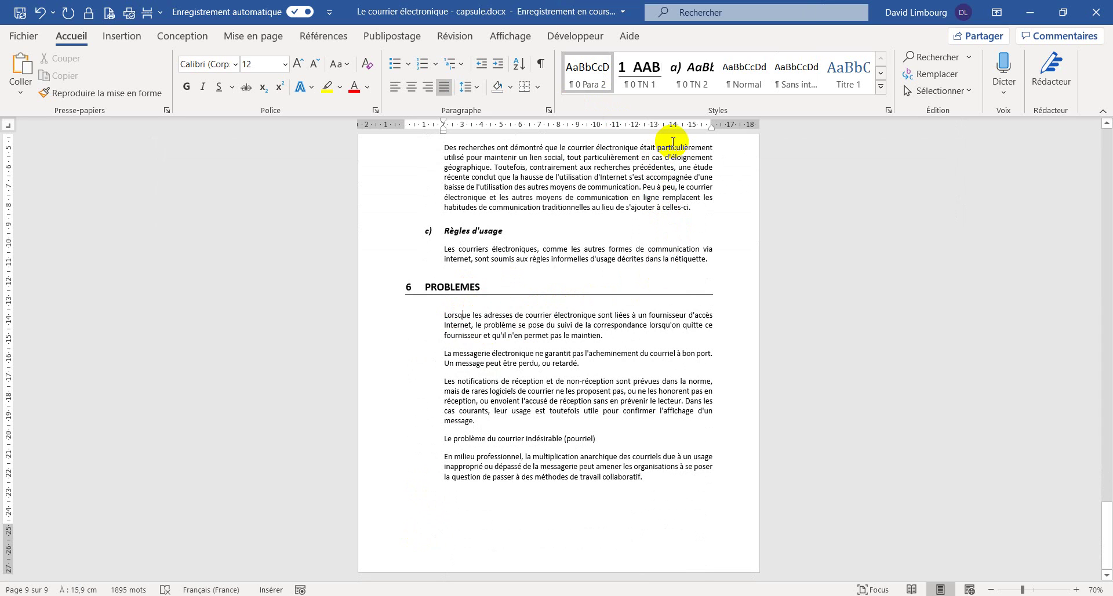
- Create a new style named 0 Para 1, based on Sans interligne, at 12 pt
{"action": "left_click", "coordinate": [890, 110]}
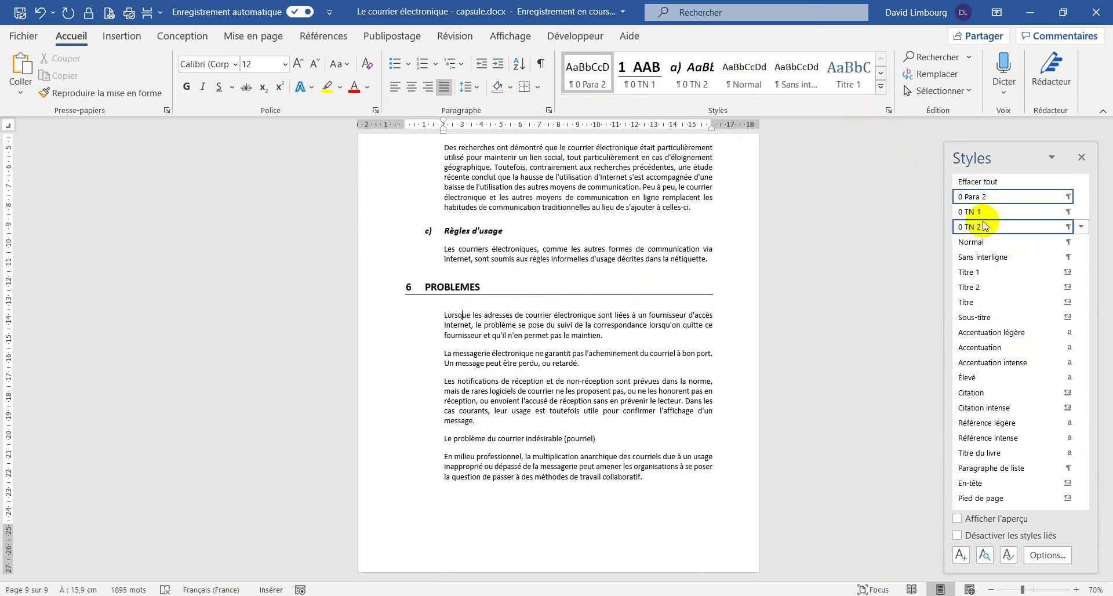
{"action": "scroll", "coordinate": [799, 345], "scroll_direction": "up", "scroll_amount": 5}
{"action": "scroll", "coordinate": [674, 377], "scroll_direction": "up", "scroll_amount": 20}
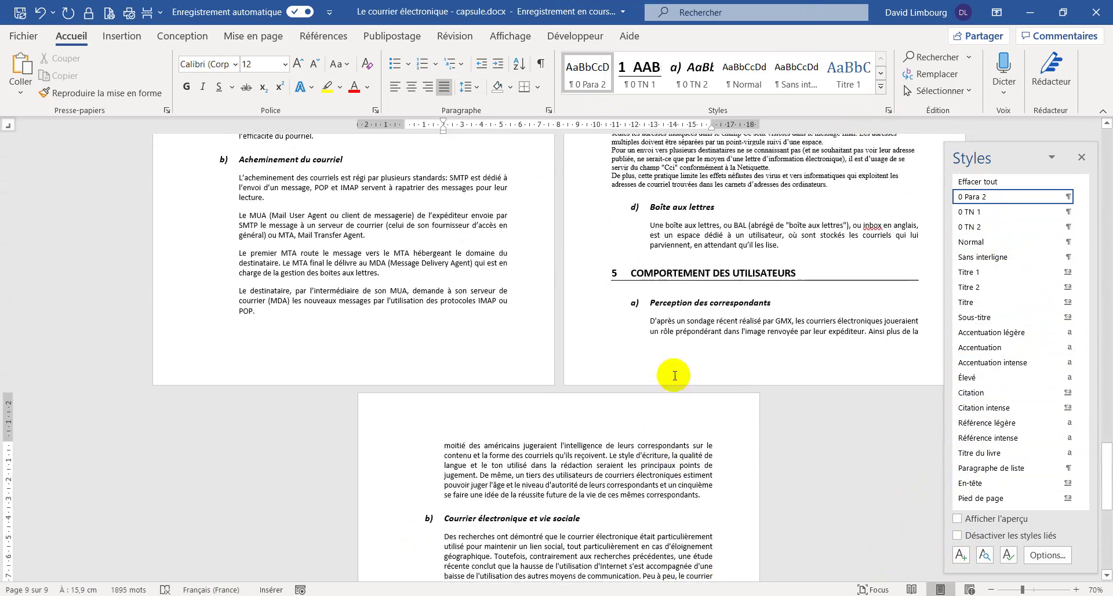
{"action": "scroll", "coordinate": [599, 371], "scroll_direction": "up", "scroll_amount": 8}
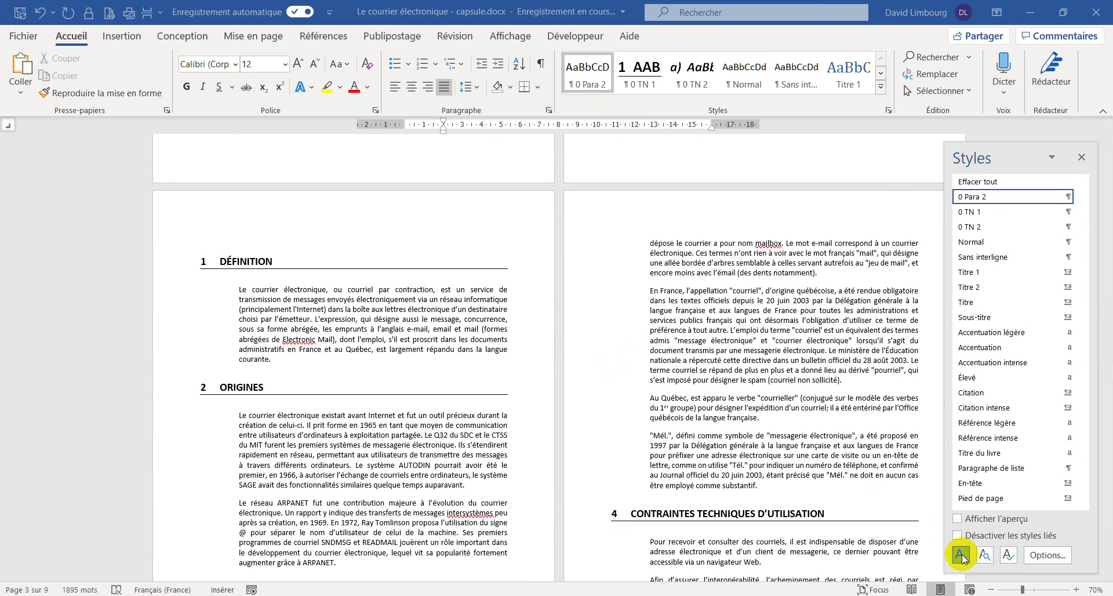
{"action": "left_click", "coordinate": [961, 554]}
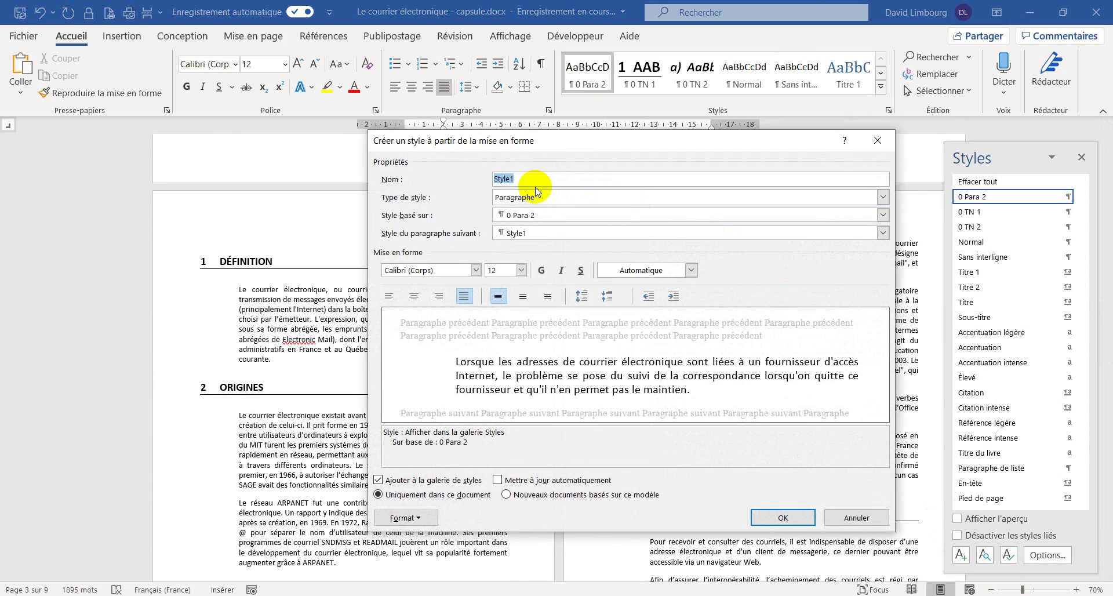
{"action": "type", "text": "0 Para 1"}
{"action": "left_click", "coordinate": [533, 215]}
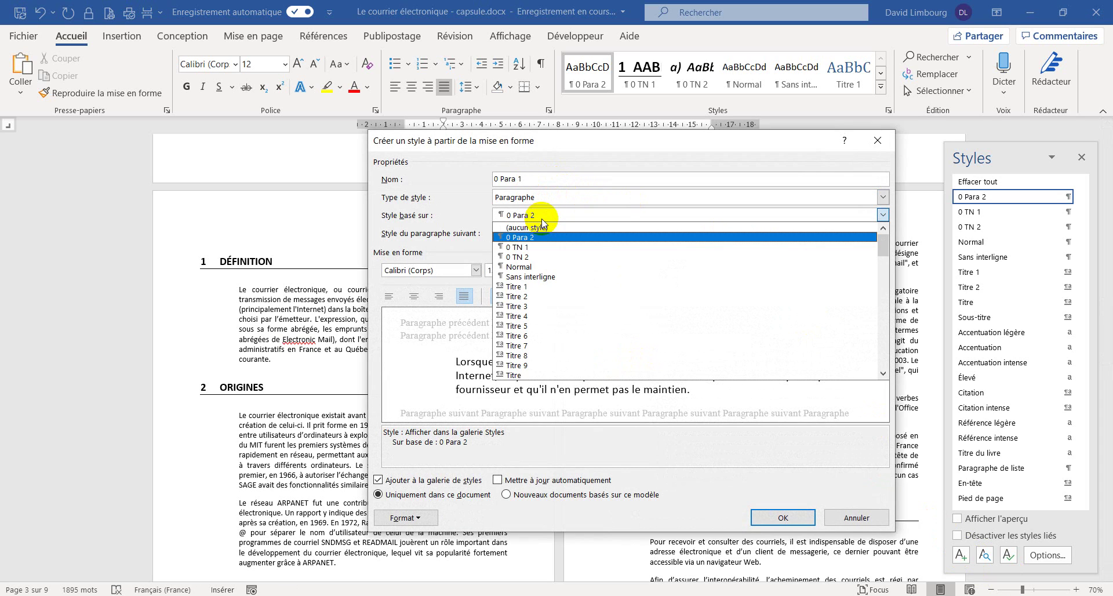
{"action": "left_click", "coordinate": [530, 268]}
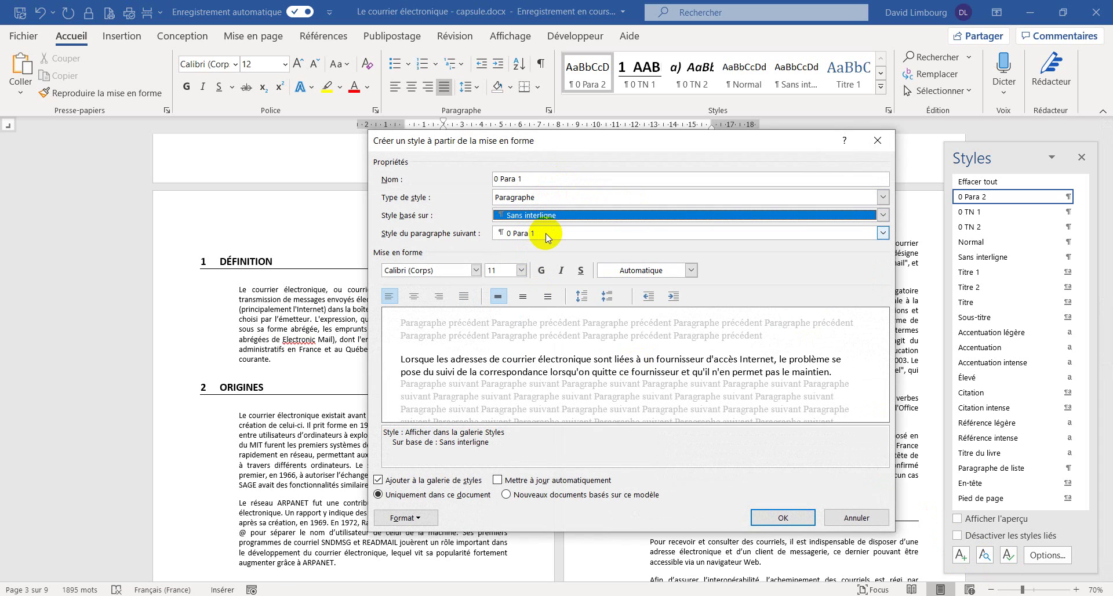
{"action": "left_click", "coordinate": [522, 270]}
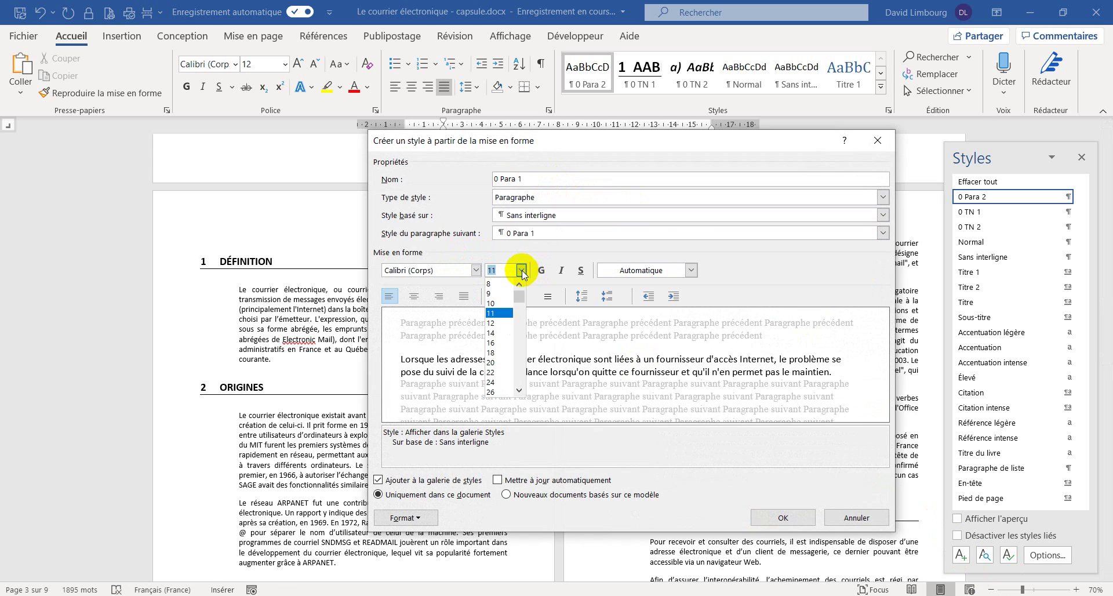
{"action": "left_click", "coordinate": [497, 317]}
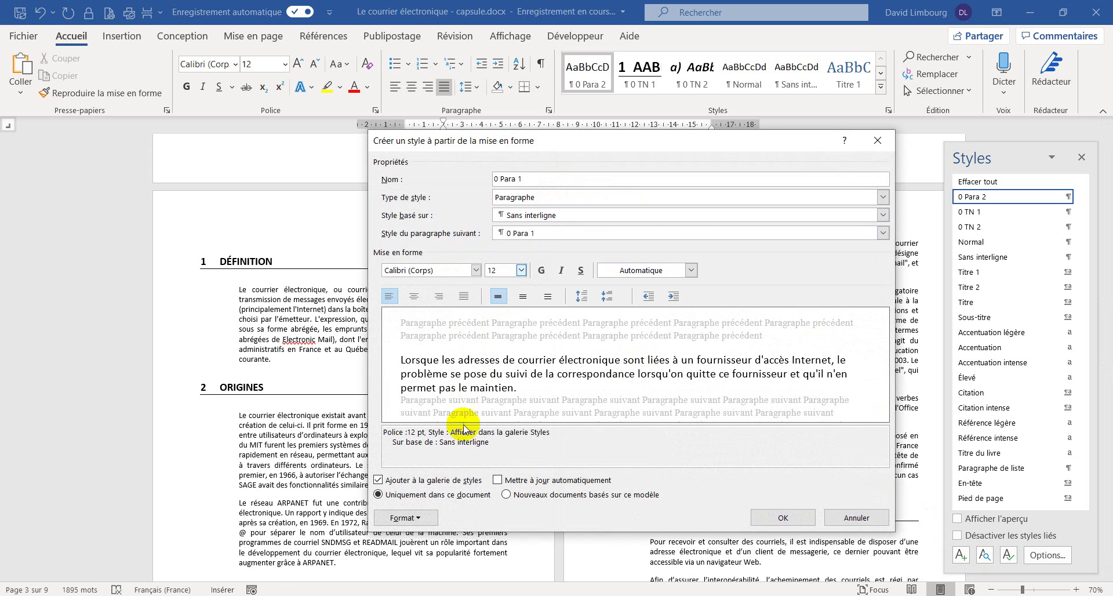
- Make 0 Para 1 justified with a 1 cm left indent and 12 pt spacing before and after
{"action": "left_click", "coordinate": [414, 517]}
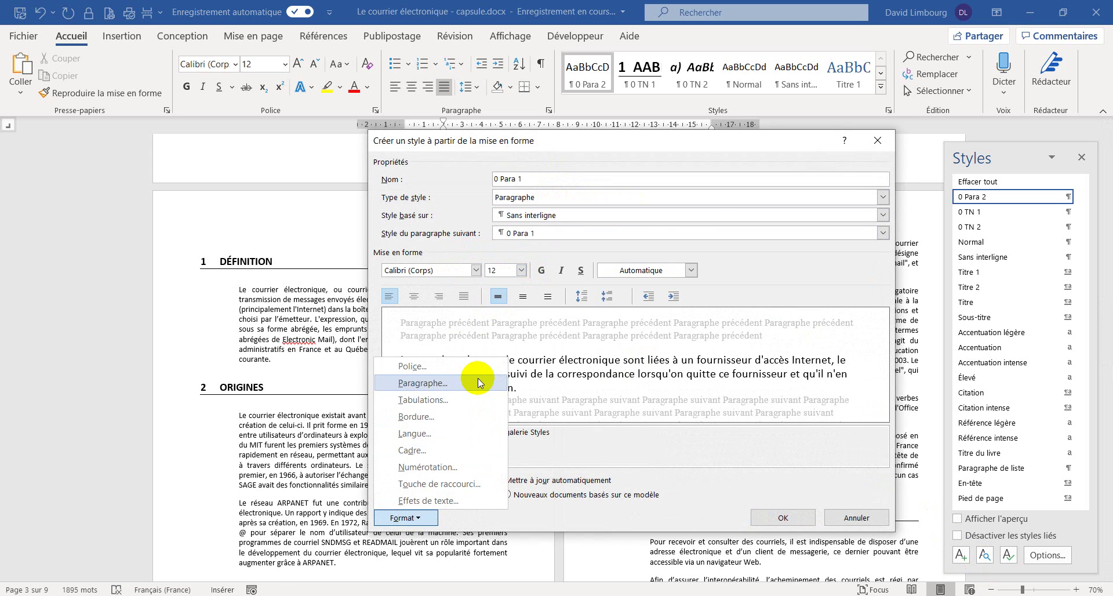
{"action": "left_click", "coordinate": [478, 379]}
{"action": "left_click", "coordinate": [525, 257]}
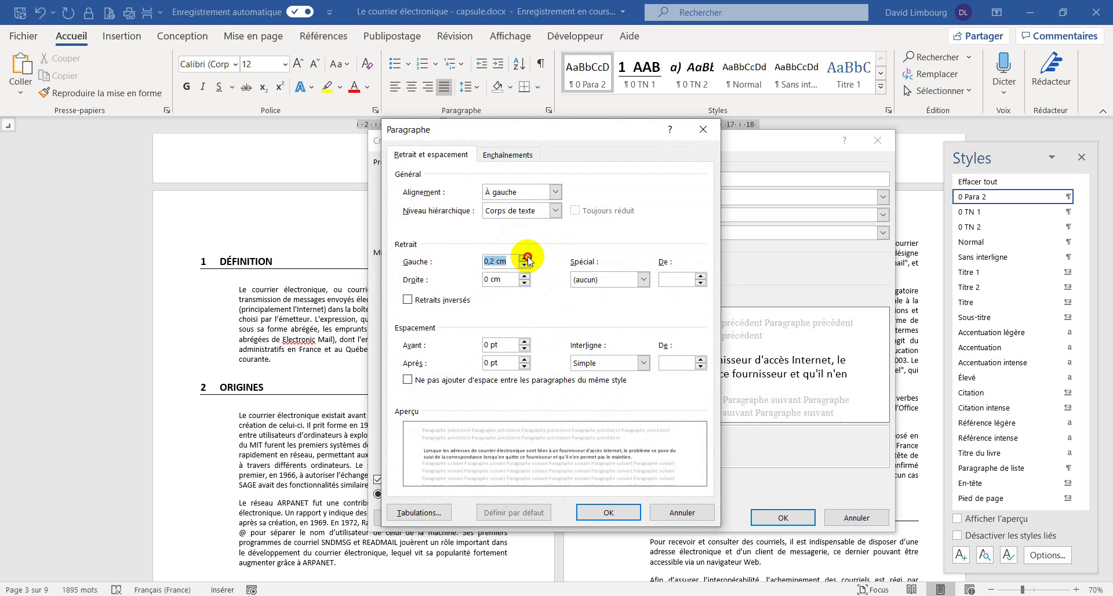
{"action": "left_click", "coordinate": [525, 258]}
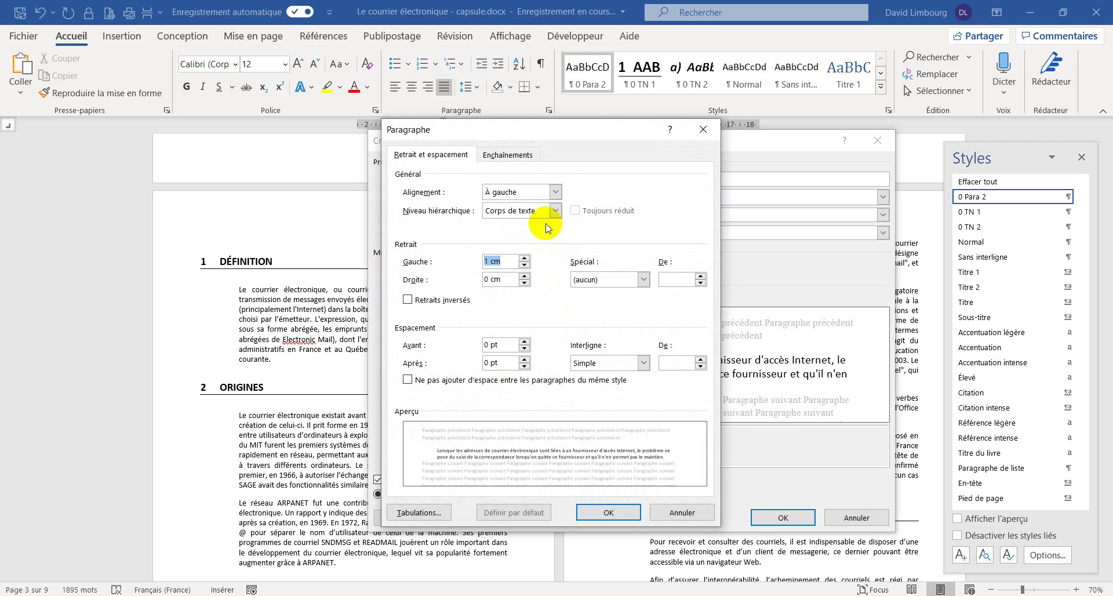
{"action": "left_click", "coordinate": [555, 193]}
{"action": "left_click", "coordinate": [510, 226]}
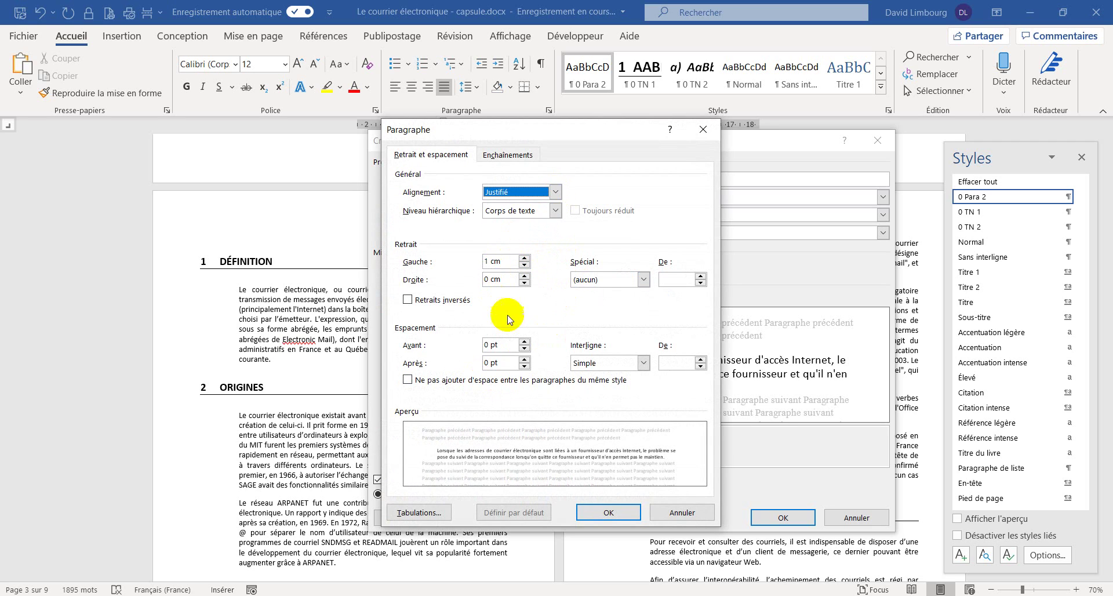
{"action": "left_click", "coordinate": [525, 341]}
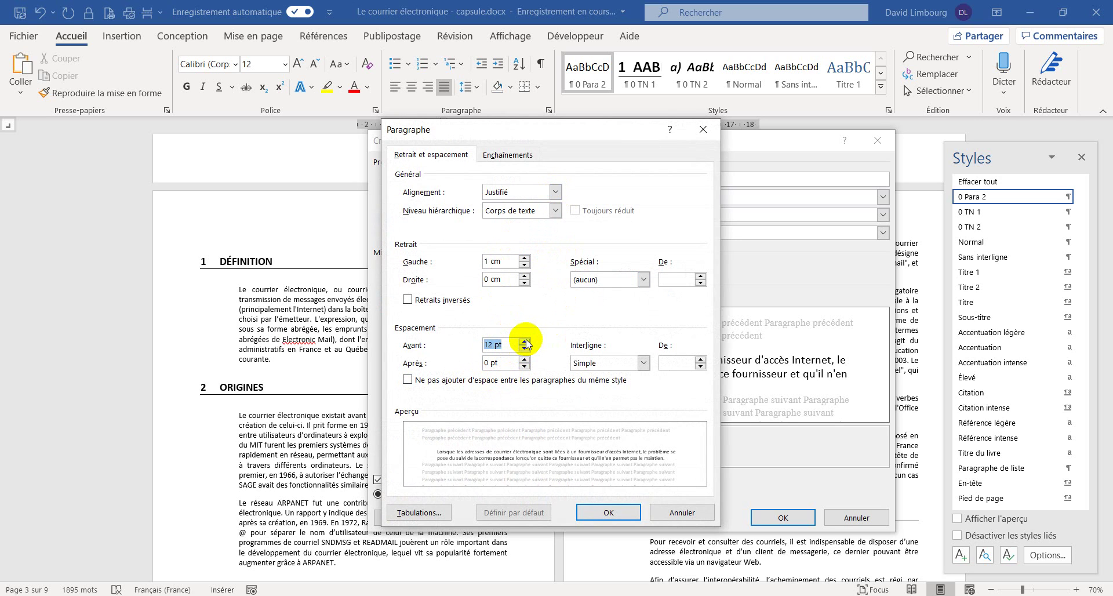
{"action": "left_click", "coordinate": [525, 359]}
{"action": "left_click", "coordinate": [524, 359]}
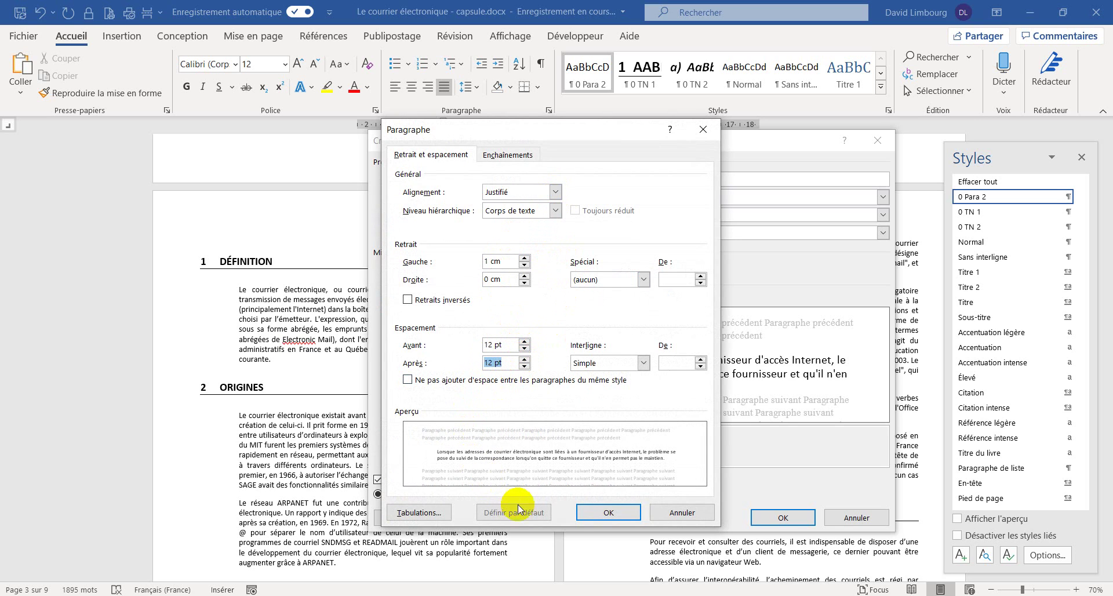
{"action": "left_click", "coordinate": [586, 512]}
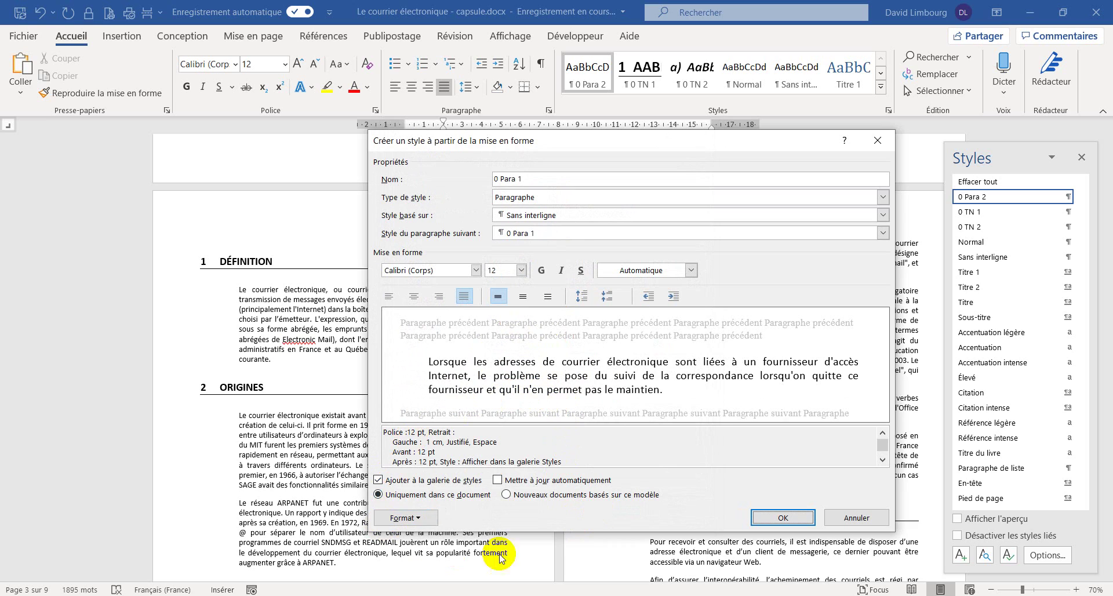
{"action": "left_click", "coordinate": [800, 517]}
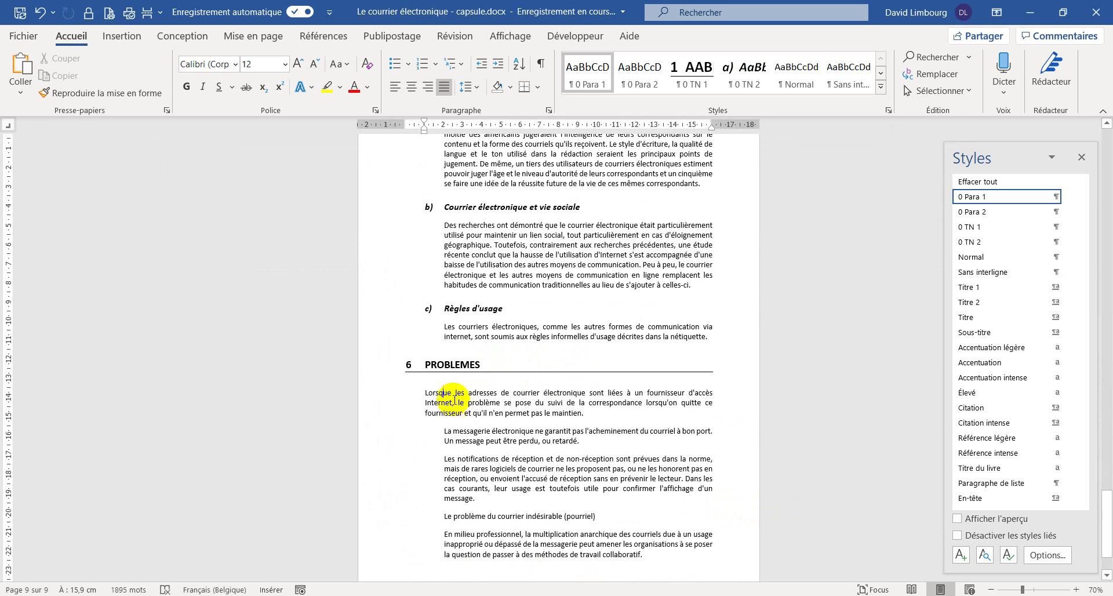
- Apply 0 Para 1 to the PROBLEMES, DÉFINITION and ORIGINES body paragraphs
{"action": "left_click_drag", "start_coordinate": [453, 431], "coordinate": [515, 556]}
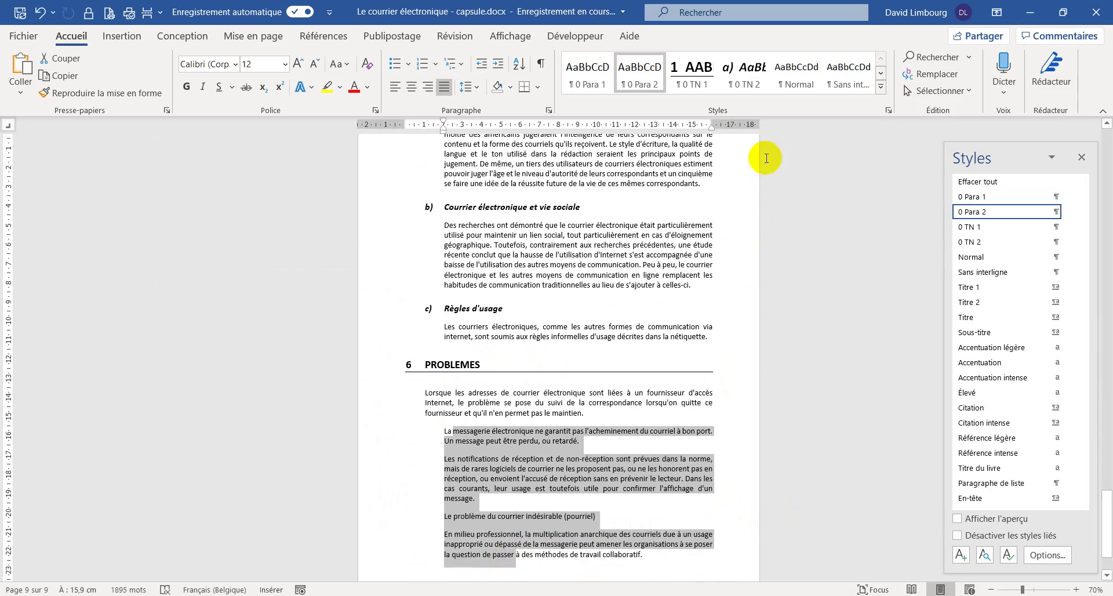
{"action": "left_click", "coordinate": [587, 72]}
{"action": "scroll", "coordinate": [577, 349], "scroll_direction": "down", "scroll_amount": 3}
{"action": "scroll", "coordinate": [576, 349], "scroll_direction": "up", "scroll_amount": 20}
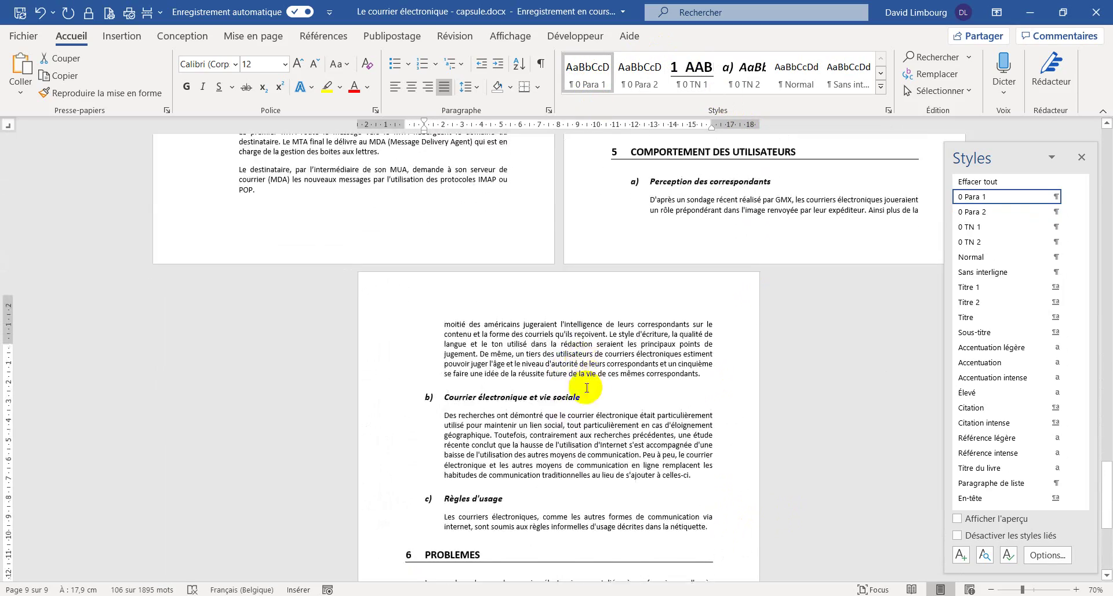
{"action": "scroll", "coordinate": [375, 389], "scroll_direction": "up", "scroll_amount": 20}
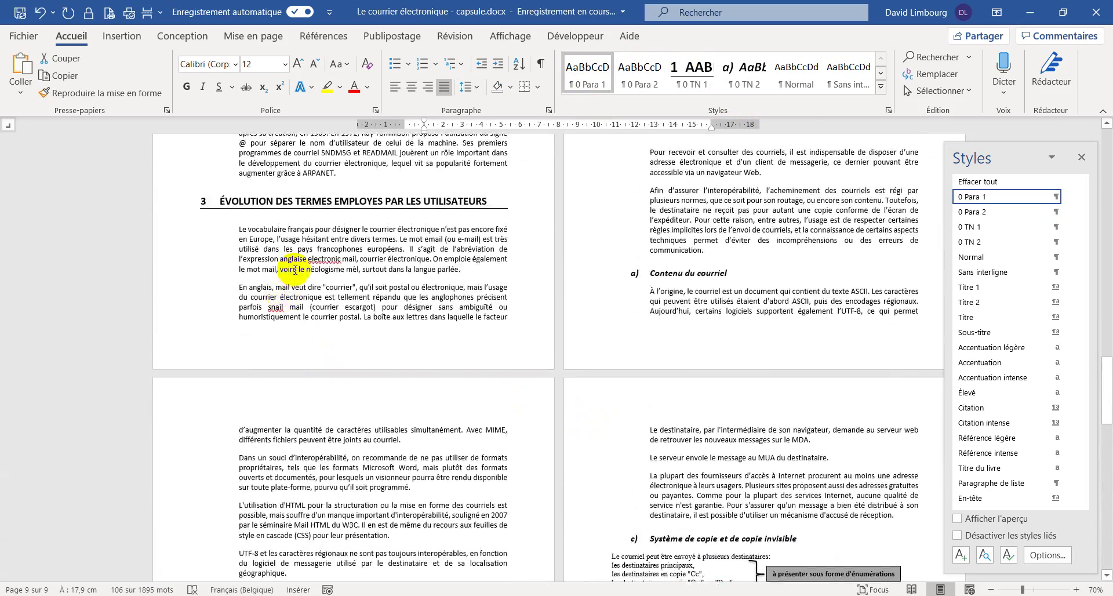
{"action": "left_click", "coordinate": [246, 290]}
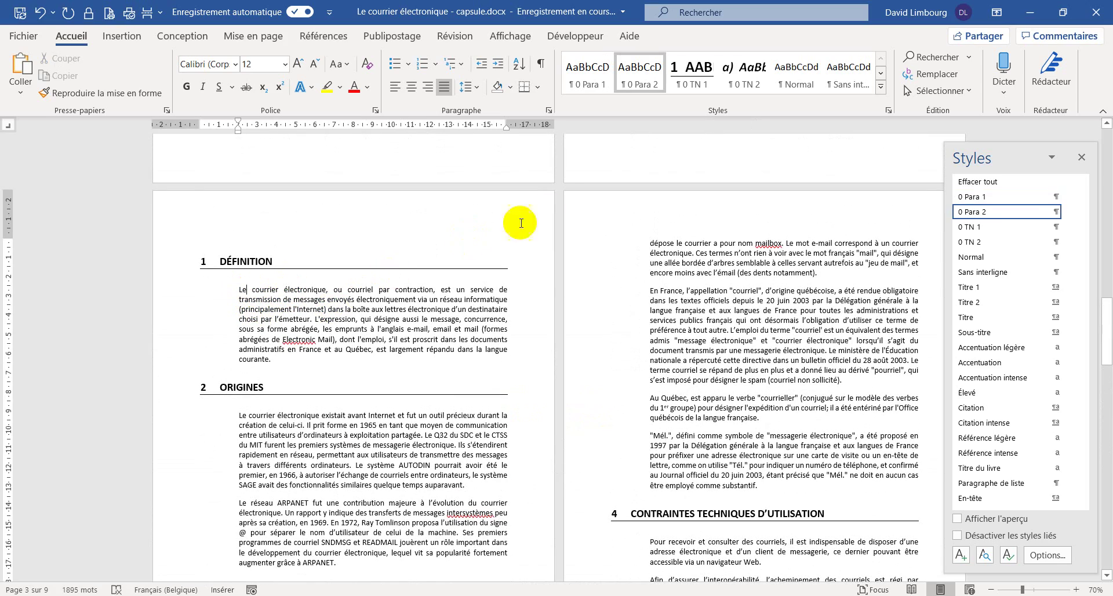
{"action": "left_click", "coordinate": [594, 77]}
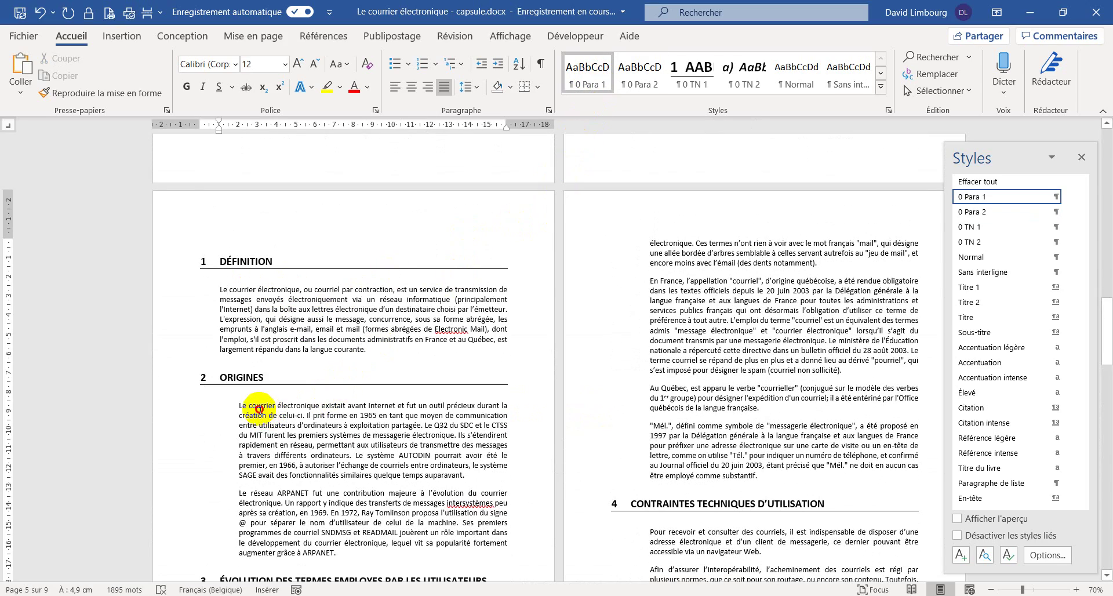
{"action": "left_click_drag", "start_coordinate": [259, 409], "coordinate": [266, 504]}
{"action": "left_click", "coordinate": [584, 80]}
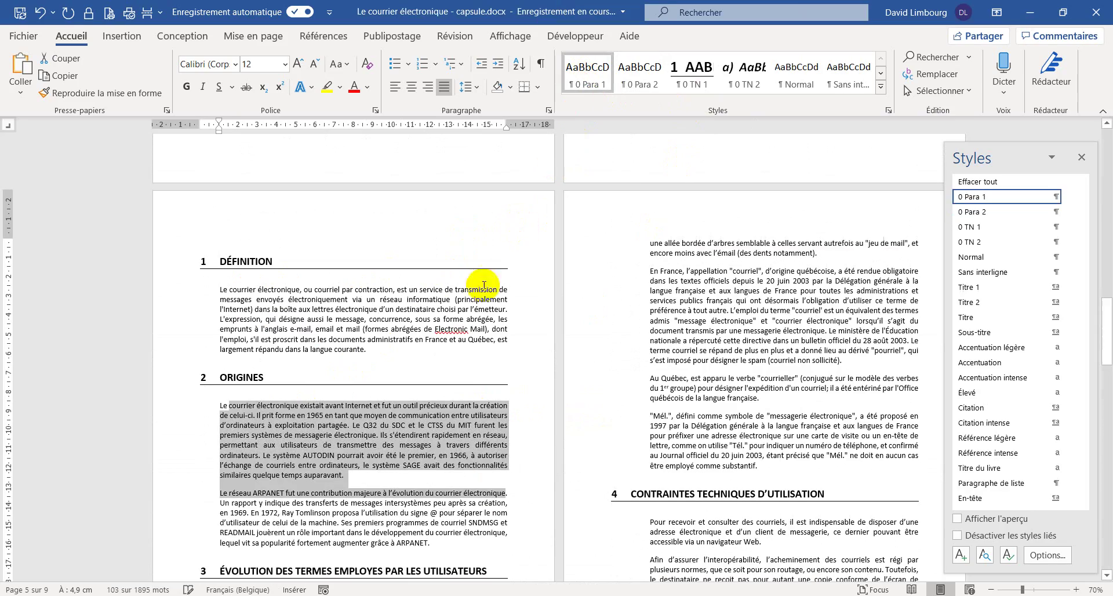
- Apply 0 Para 1 to the section 3 paragraphs, those starting at 'France', and section 4
{"action": "scroll", "coordinate": [406, 301], "scroll_direction": "down", "scroll_amount": 10}
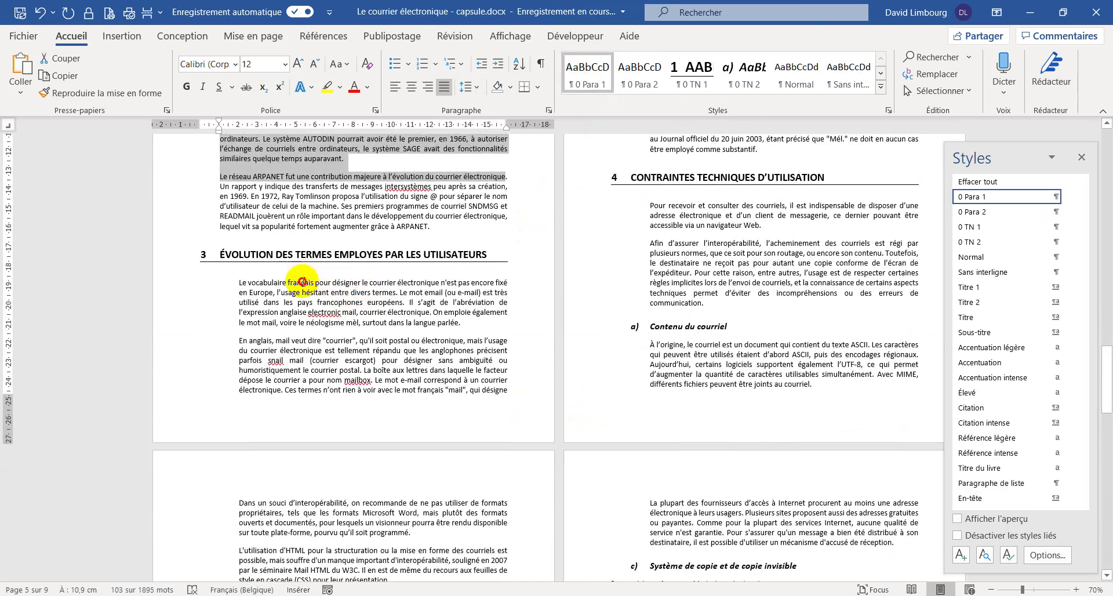
{"action": "left_click_drag", "start_coordinate": [302, 282], "coordinate": [307, 340]}
{"action": "left_click", "coordinate": [582, 75]}
{"action": "scroll", "coordinate": [576, 305], "scroll_direction": "up", "scroll_amount": 5}
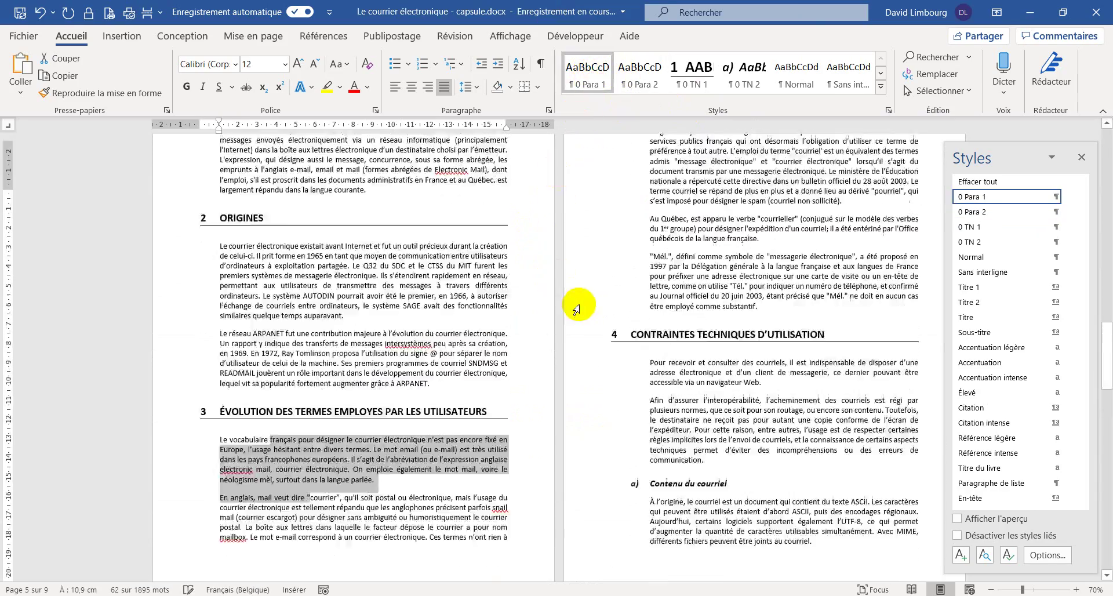
{"action": "scroll", "coordinate": [689, 244], "scroll_direction": "up", "scroll_amount": 4}
{"action": "left_click_drag", "start_coordinate": [680, 221], "coordinate": [672, 378]}
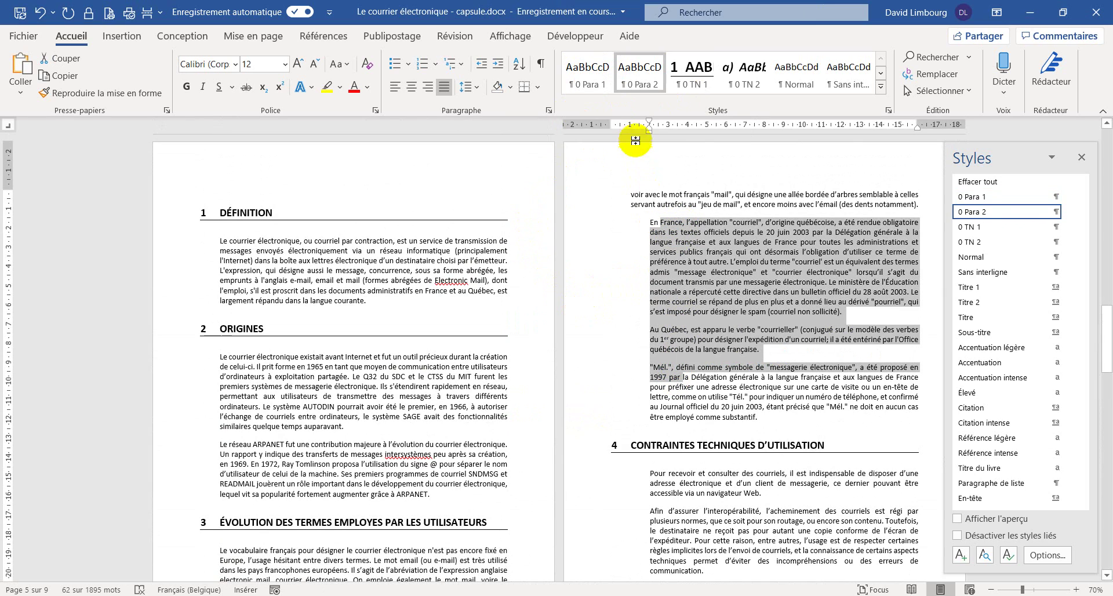
{"action": "left_click", "coordinate": [587, 75]}
{"action": "scroll", "coordinate": [670, 291], "scroll_direction": "down", "scroll_amount": 5}
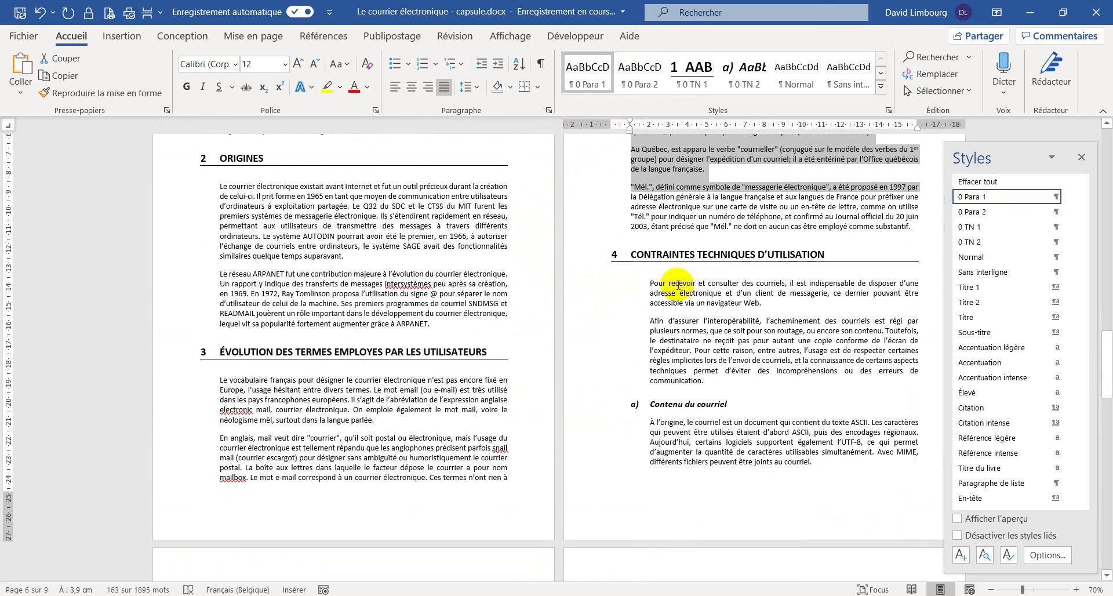
{"action": "left_click_drag", "start_coordinate": [668, 283], "coordinate": [700, 340]}
{"action": "left_click", "coordinate": [585, 76]}
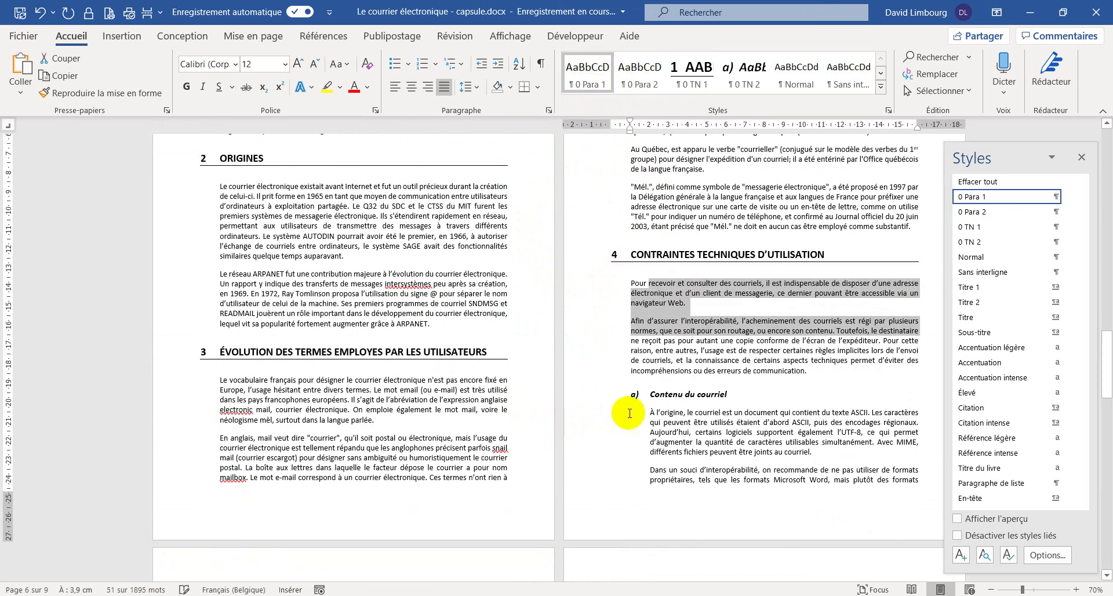
- Apply 0 Para 2 to the 'Le courriel' line and paragraphs from 'Le client de messagerie' to 'ordinateurs.'
{"action": "scroll", "coordinate": [561, 383], "scroll_direction": "down", "scroll_amount": 4}
{"action": "scroll", "coordinate": [561, 382], "scroll_direction": "down", "scroll_amount": 10}
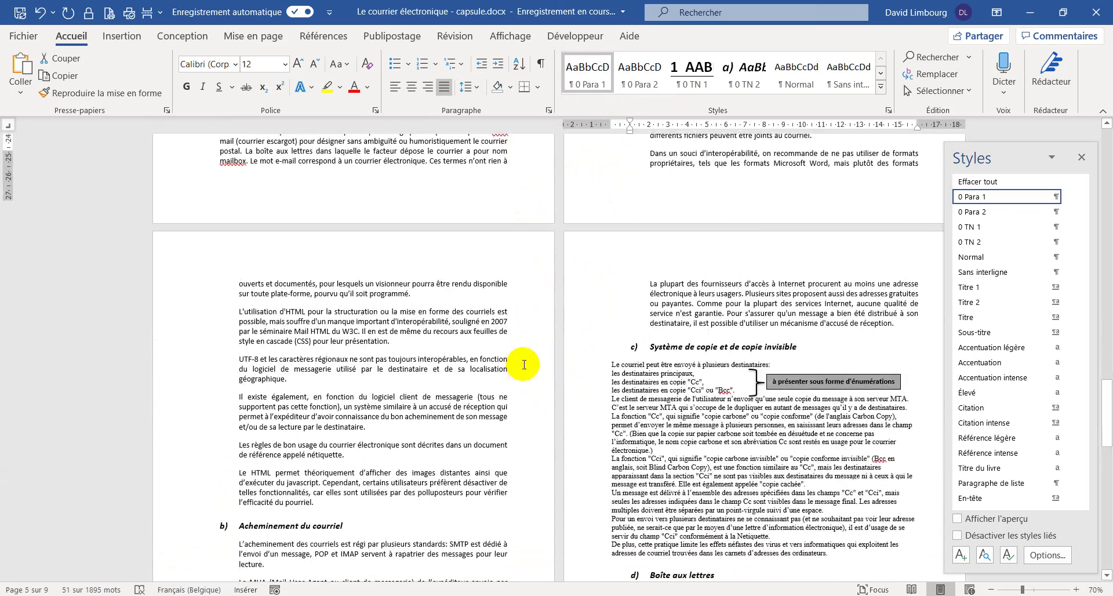
{"action": "scroll", "coordinate": [511, 360], "scroll_direction": "down", "scroll_amount": 2}
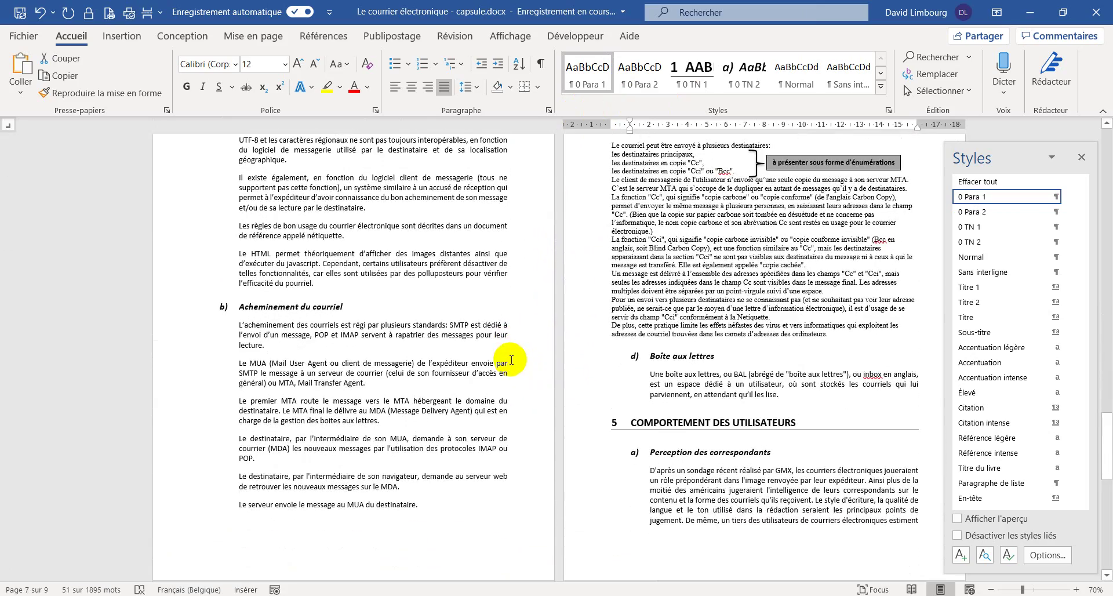
{"action": "scroll", "coordinate": [511, 359], "scroll_direction": "down", "scroll_amount": 17}
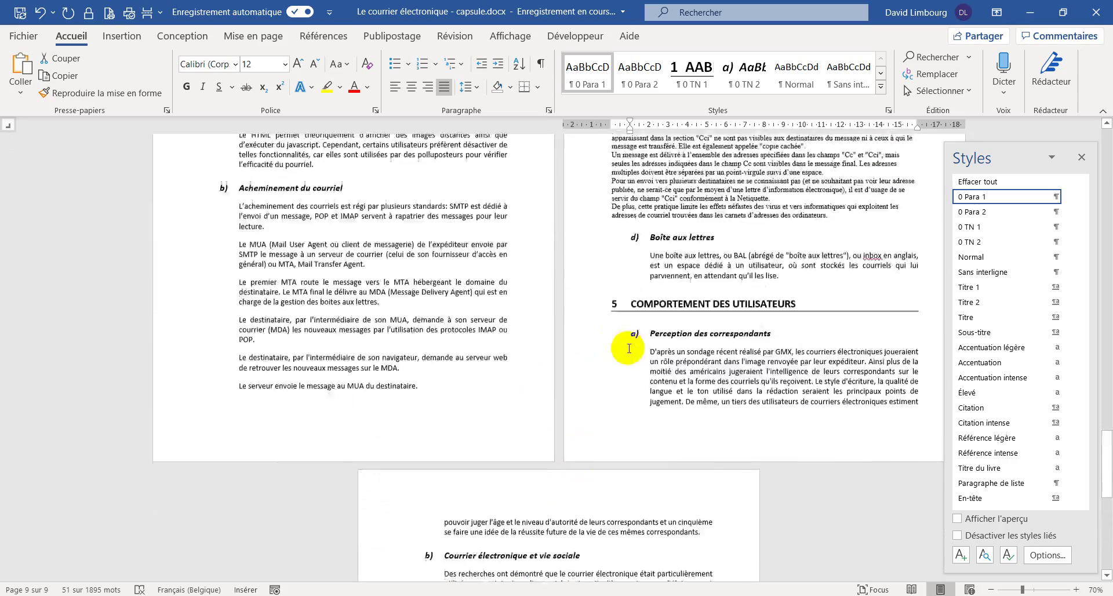
{"action": "scroll", "coordinate": [645, 352], "scroll_direction": "up", "scroll_amount": 8}
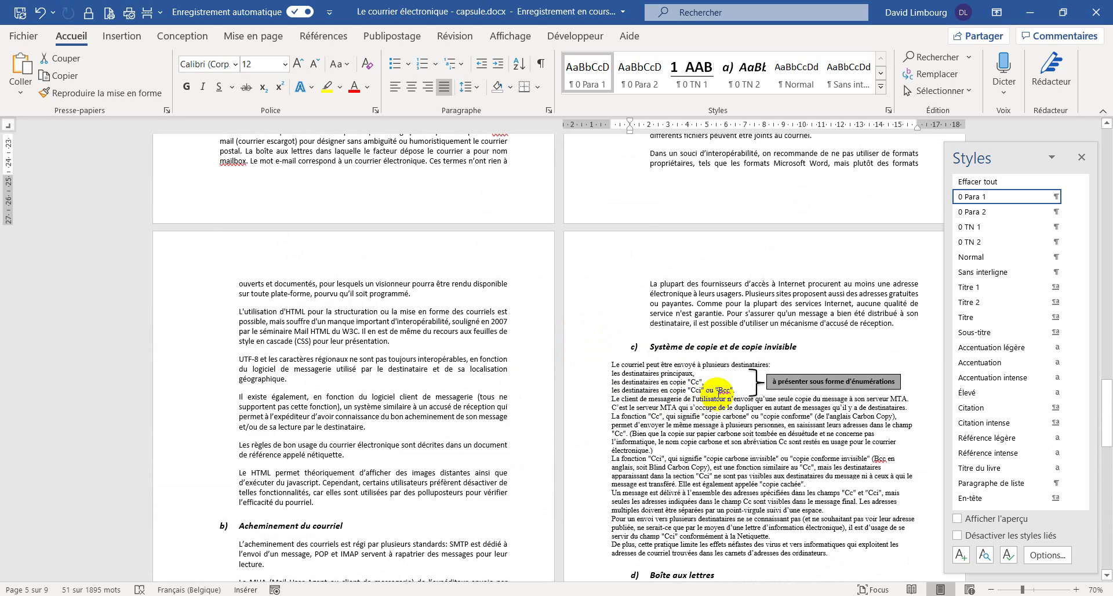
{"action": "scroll", "coordinate": [704, 342], "scroll_direction": "down", "scroll_amount": 2}
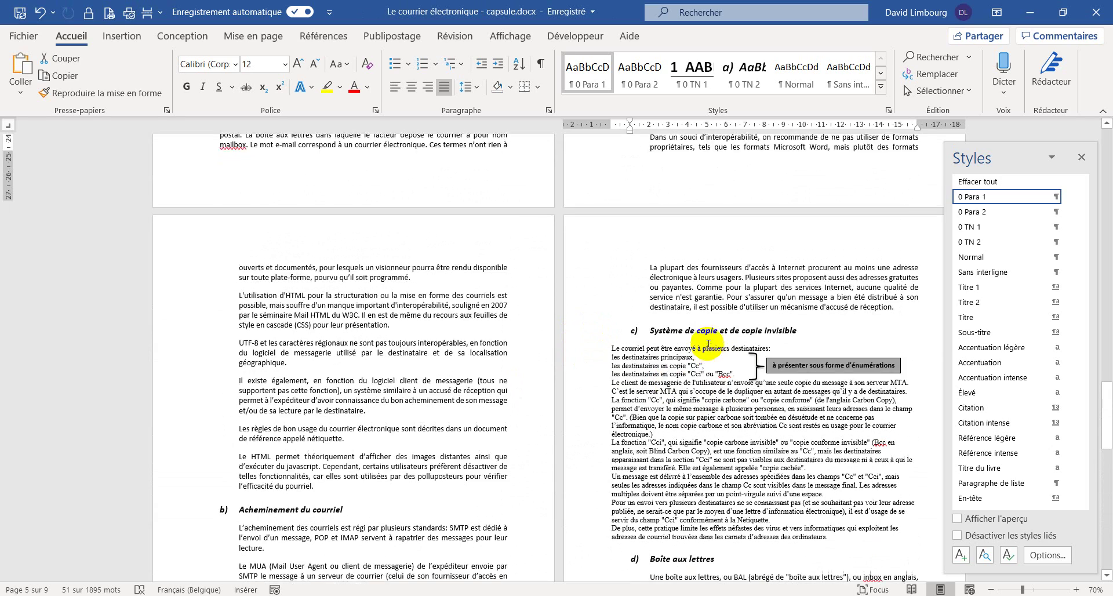
{"action": "scroll", "coordinate": [702, 343], "scroll_direction": "down", "scroll_amount": 1}
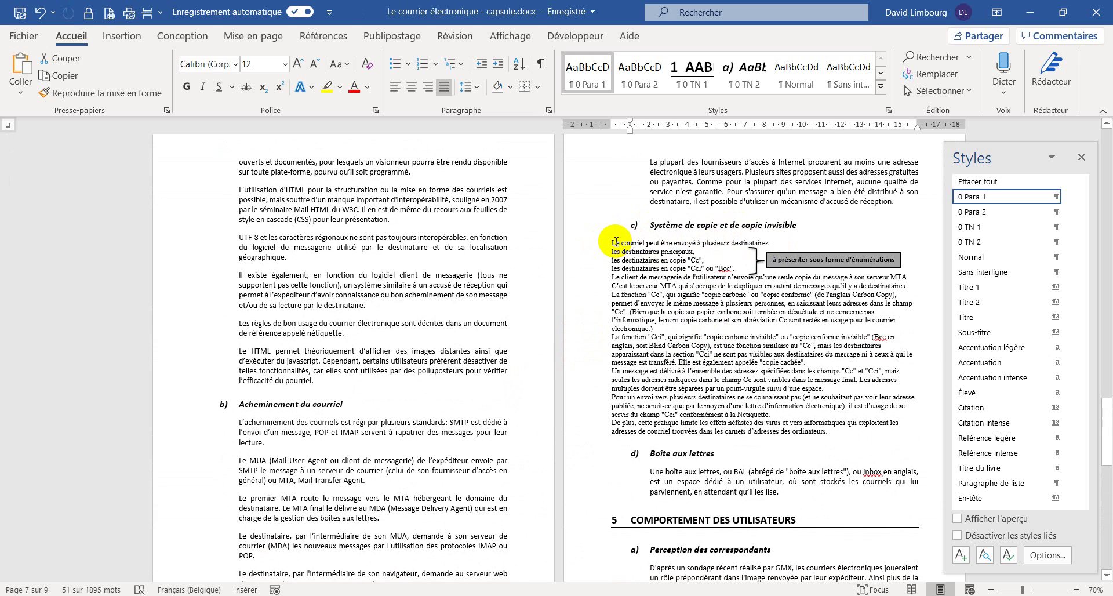
{"action": "left_click", "coordinate": [614, 241]}
{"action": "left_click", "coordinate": [581, 242]}
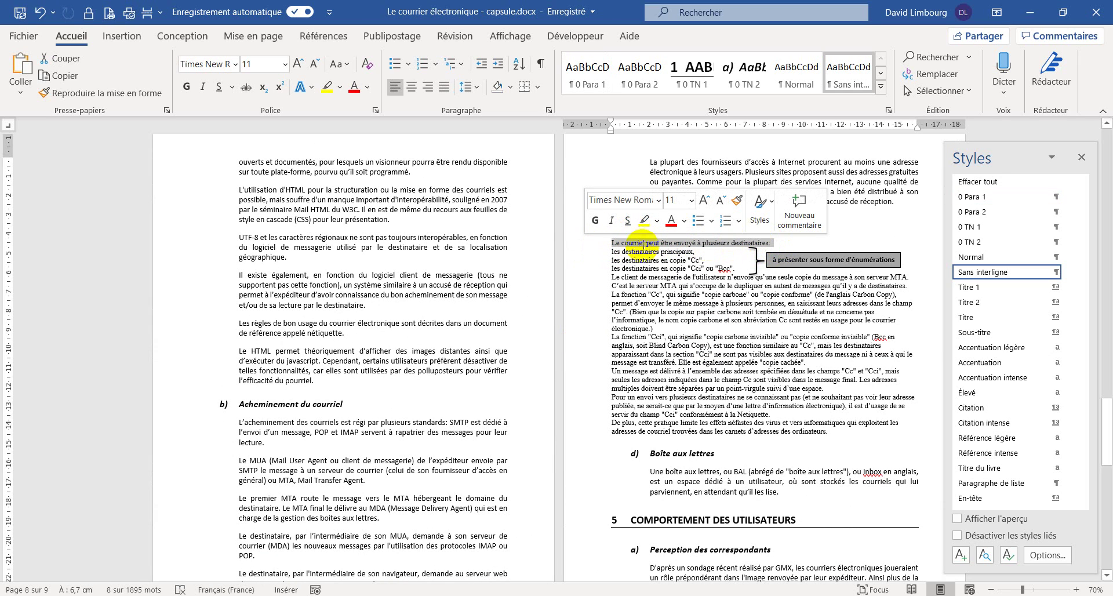
{"action": "left_click", "coordinate": [642, 85]}
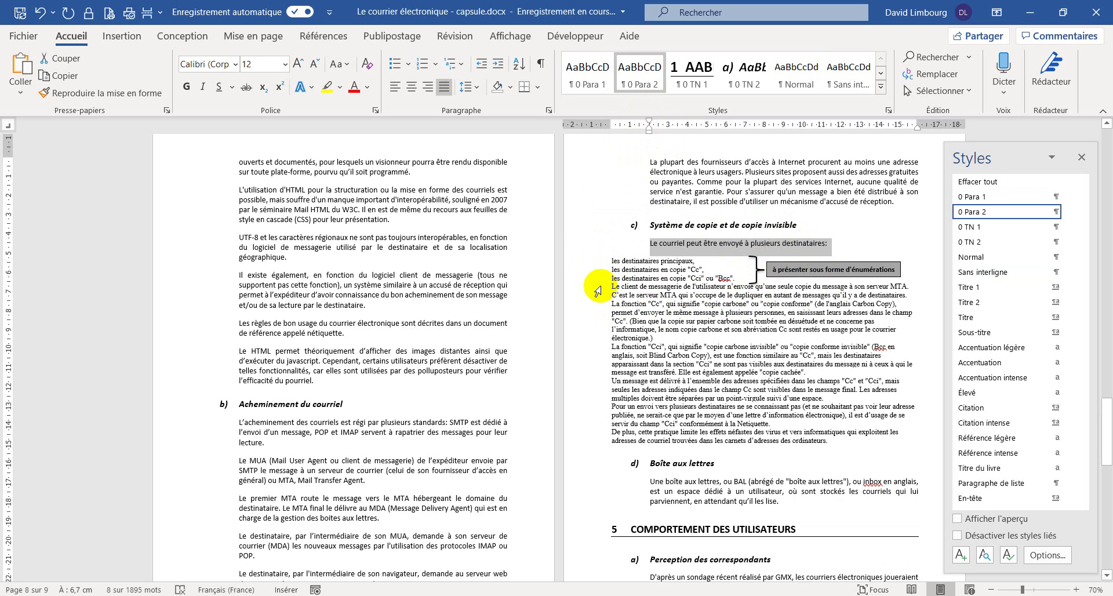
{"action": "left_click_drag", "start_coordinate": [597, 289], "coordinate": [591, 438]}
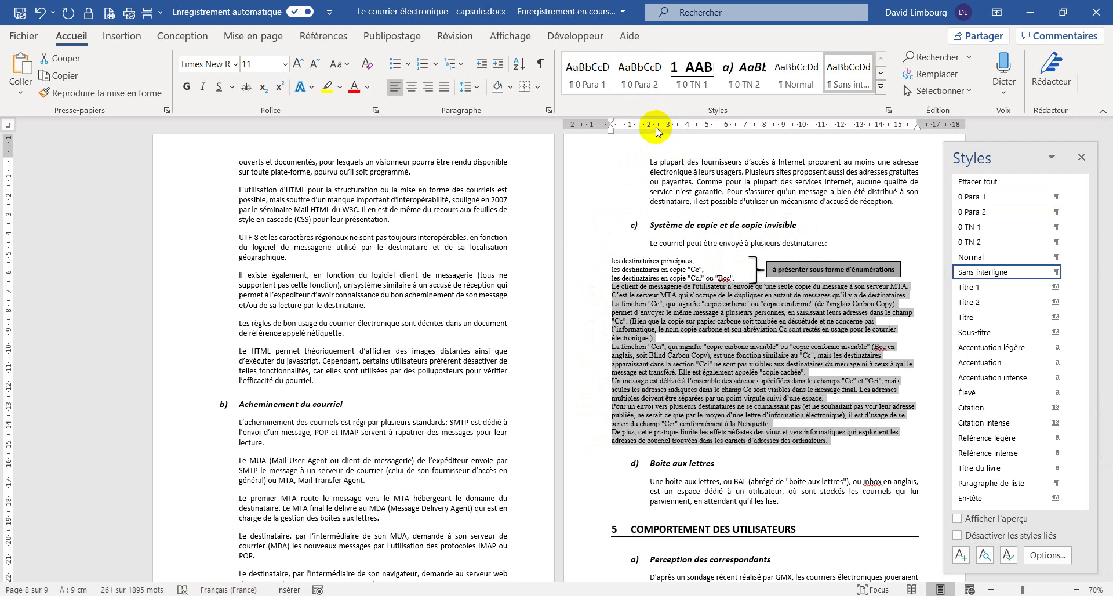
{"action": "left_click", "coordinate": [640, 72]}
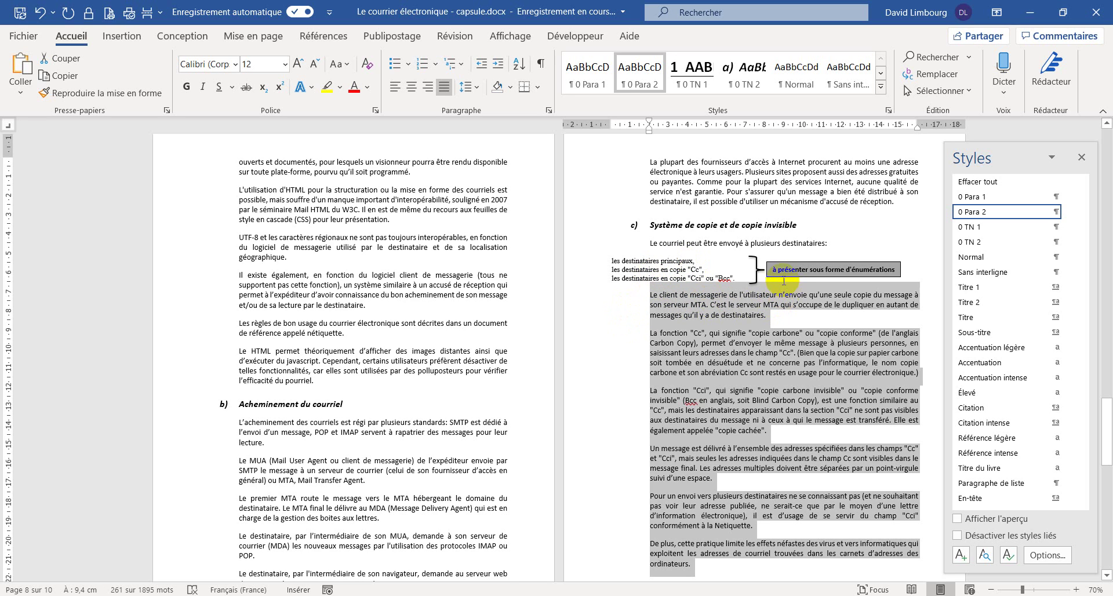
- Delete the grey 'à présenter sous forme d'énumérations' note box beside the recipient lines
{"action": "left_click", "coordinate": [757, 268]}
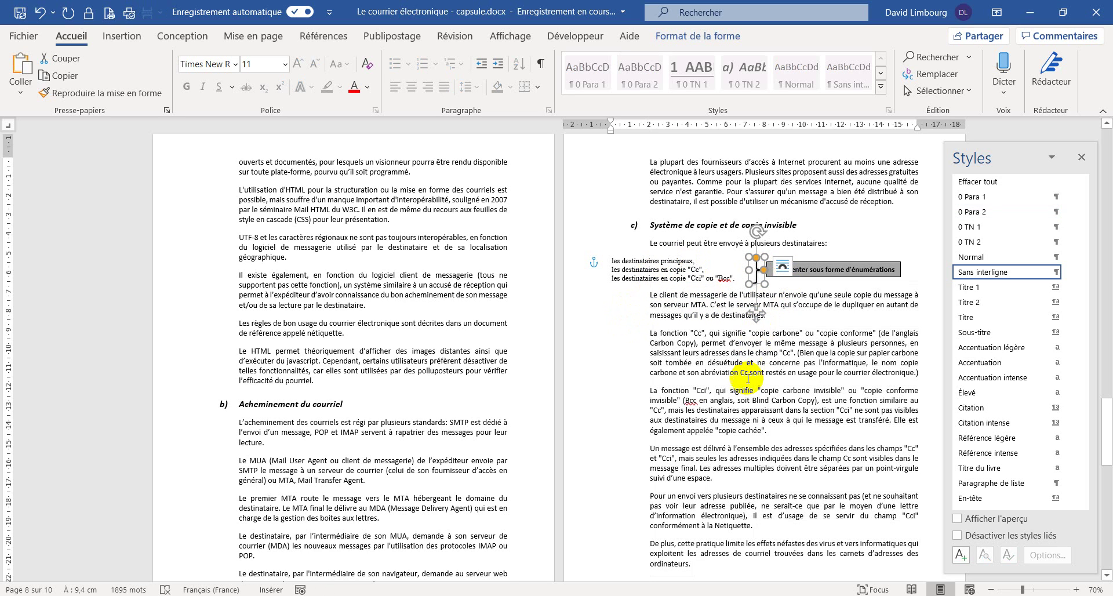
{"action": "left_click", "coordinate": [756, 393]}
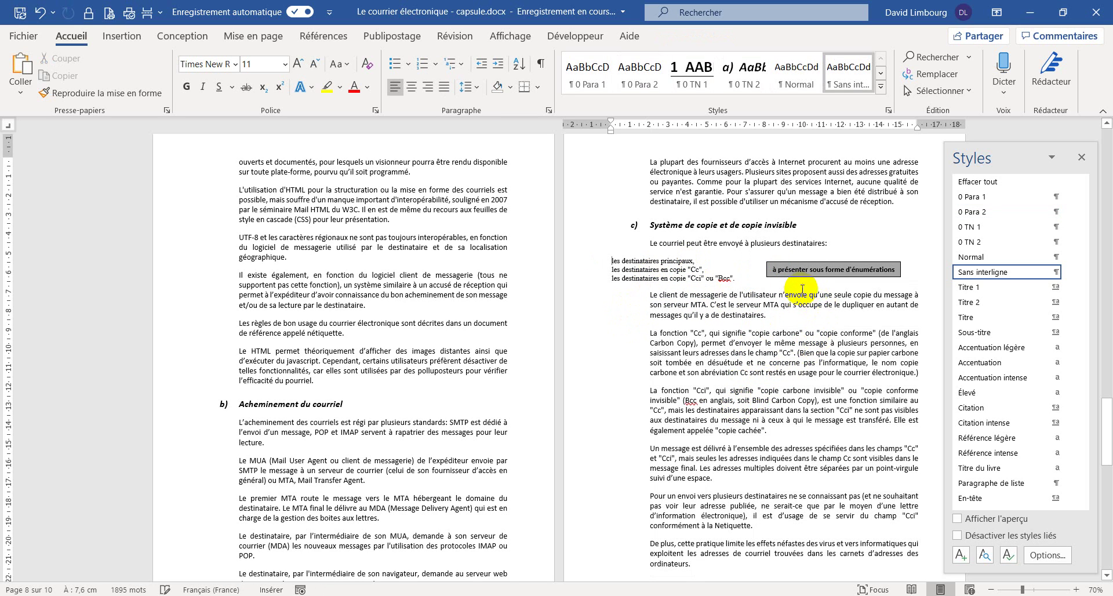
{"action": "left_click", "coordinate": [806, 277]}
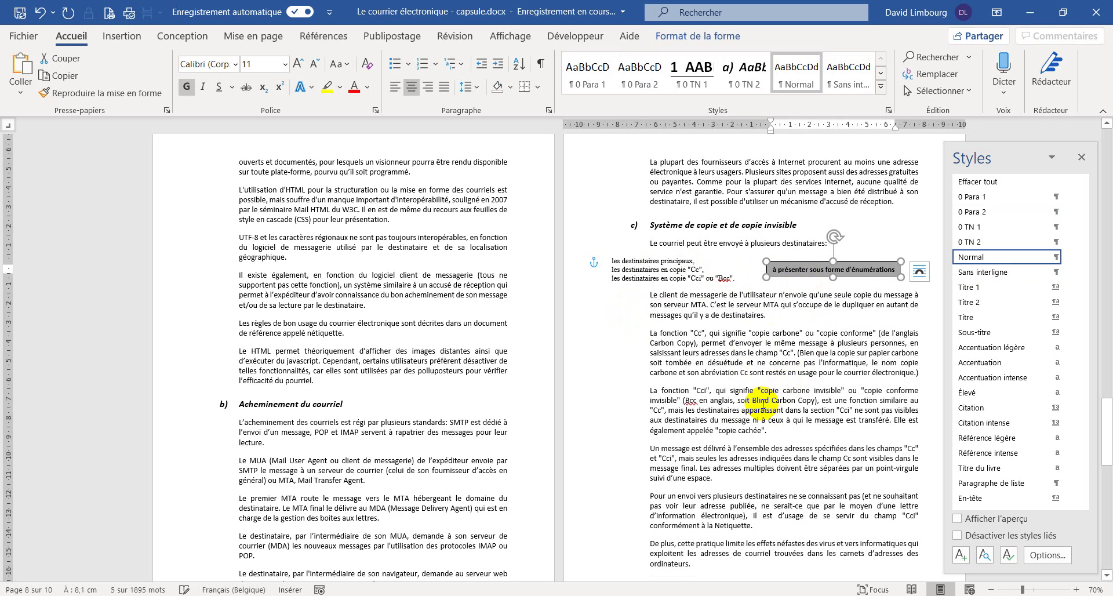
{"action": "key", "text": "Delete"}
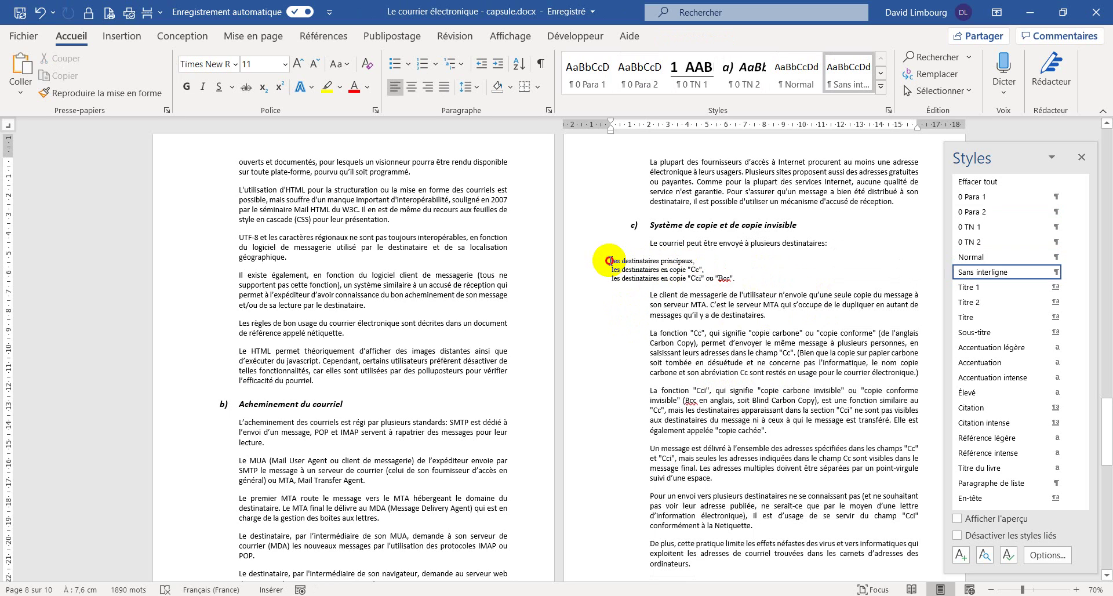
- Create a 0 Puce 2 style from the three recipient lines in Calibri (Corps) 12 pt
{"action": "left_click_drag", "start_coordinate": [609, 261], "coordinate": [740, 274]}
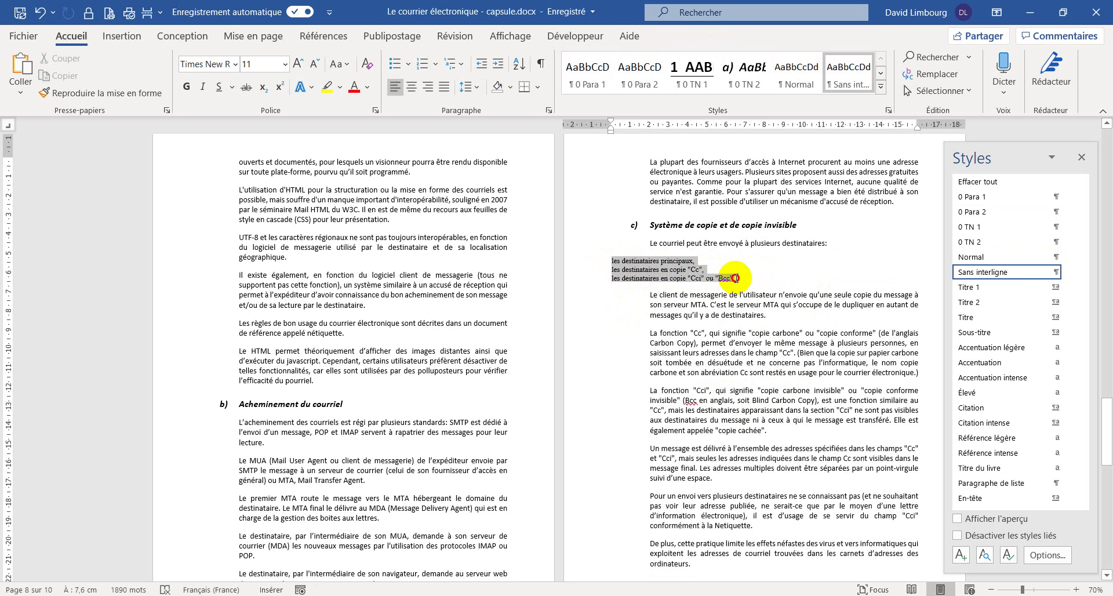
{"action": "left_click", "coordinate": [960, 555]}
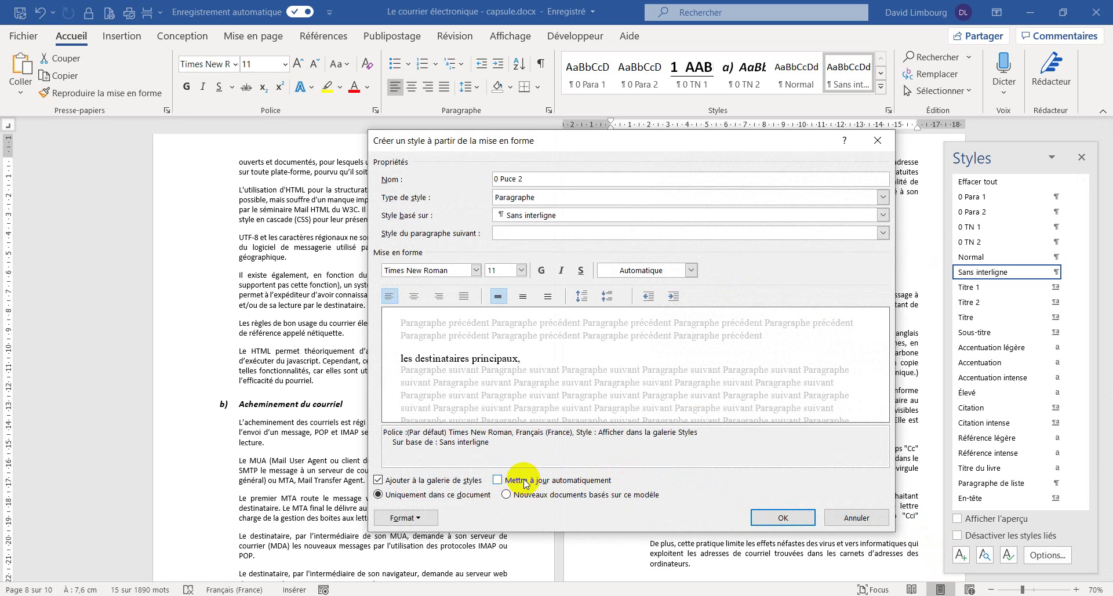
{"action": "left_click", "coordinate": [475, 270]}
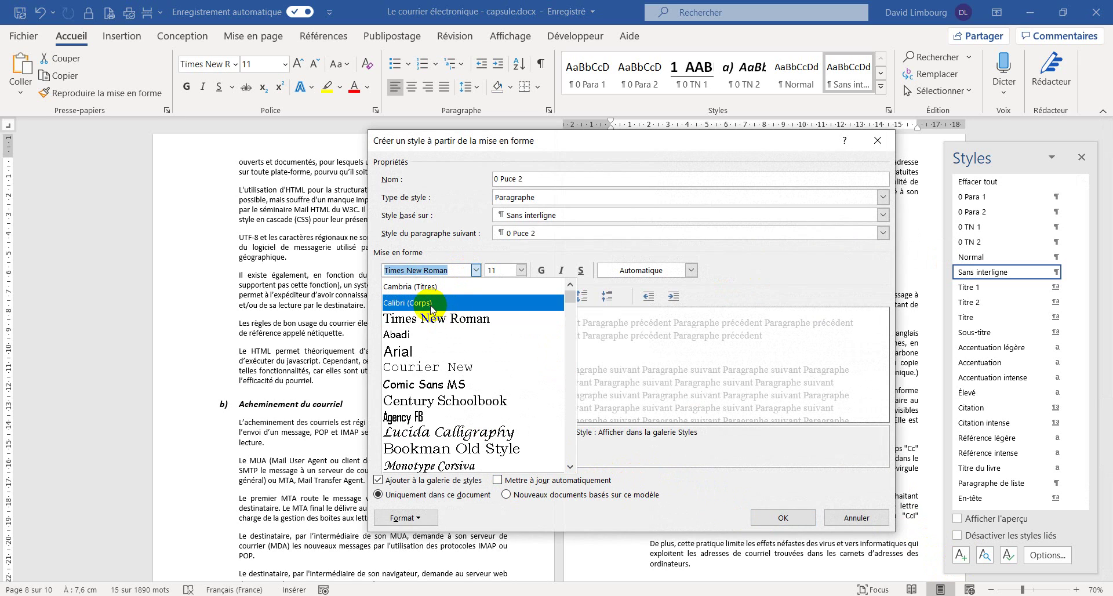
{"action": "left_click", "coordinate": [496, 297]}
{"action": "left_click", "coordinate": [521, 270]}
{"action": "left_click", "coordinate": [504, 322]}
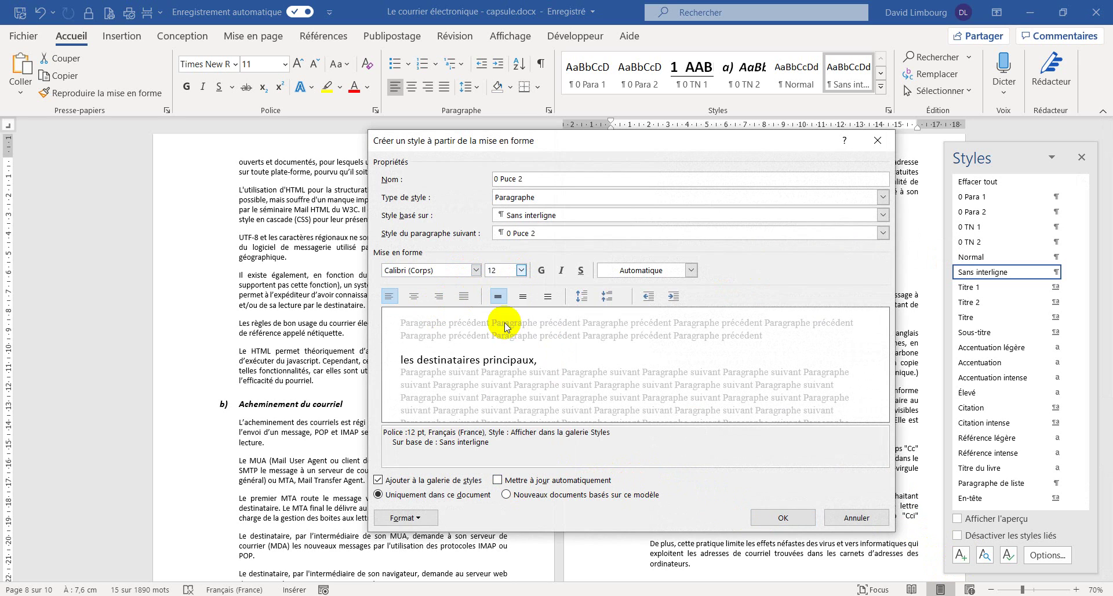
- Give 0 Puce 2 left alignment, 12 pt before and after, and no extra space between same-style paragraphs
{"action": "left_click", "coordinate": [416, 518]}
{"action": "left_click", "coordinate": [454, 386]}
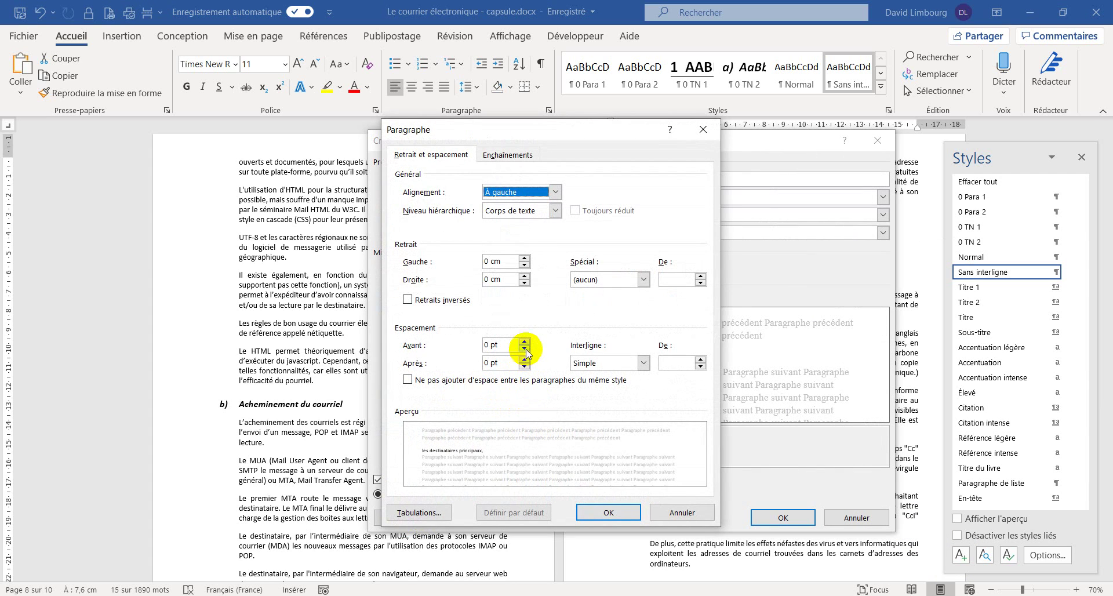
{"action": "left_click", "coordinate": [555, 192]}
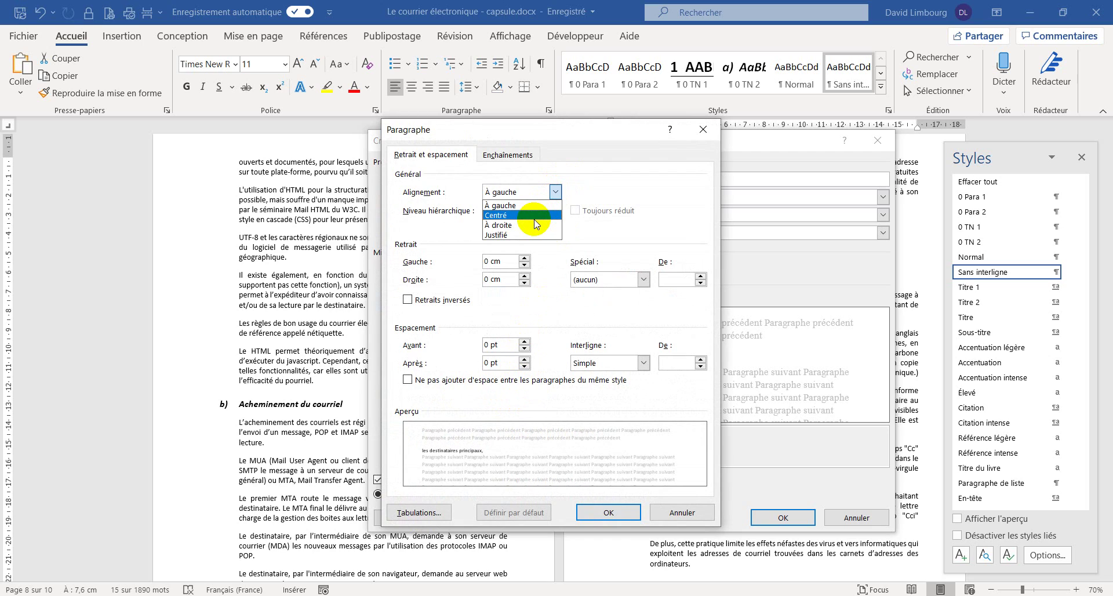
{"action": "left_click", "coordinate": [505, 205]}
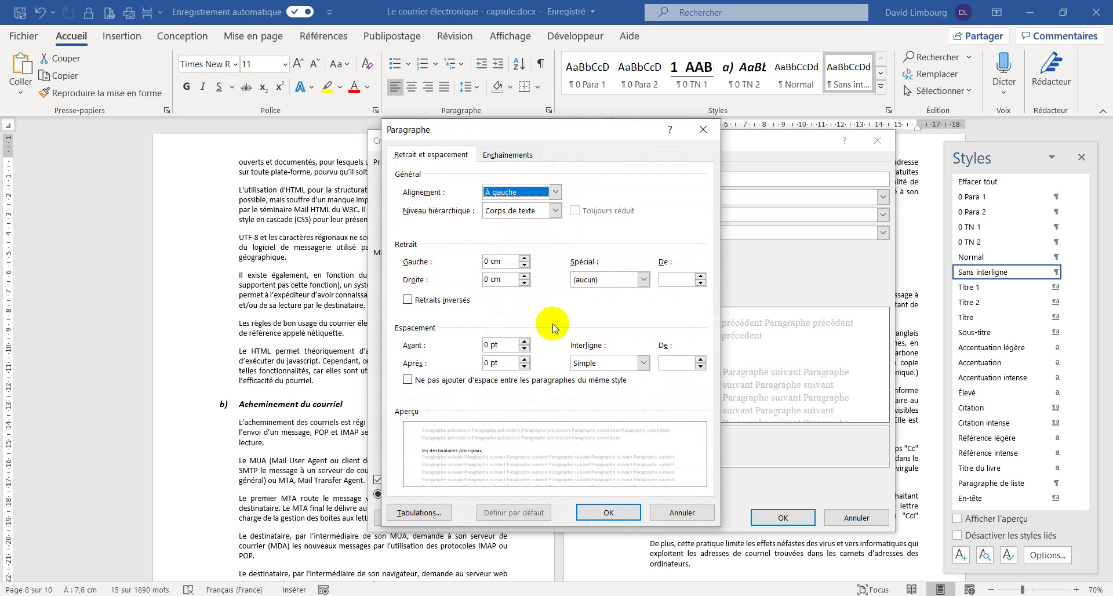
{"action": "left_click", "coordinate": [524, 342]}
{"action": "left_click", "coordinate": [524, 341]}
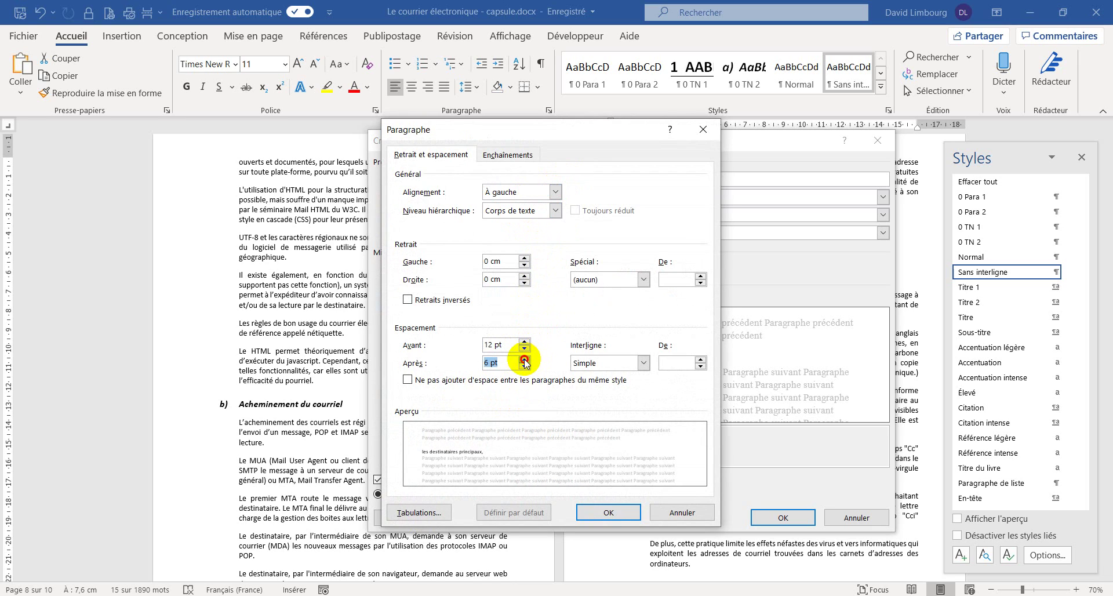
{"action": "left_click", "coordinate": [524, 359]}
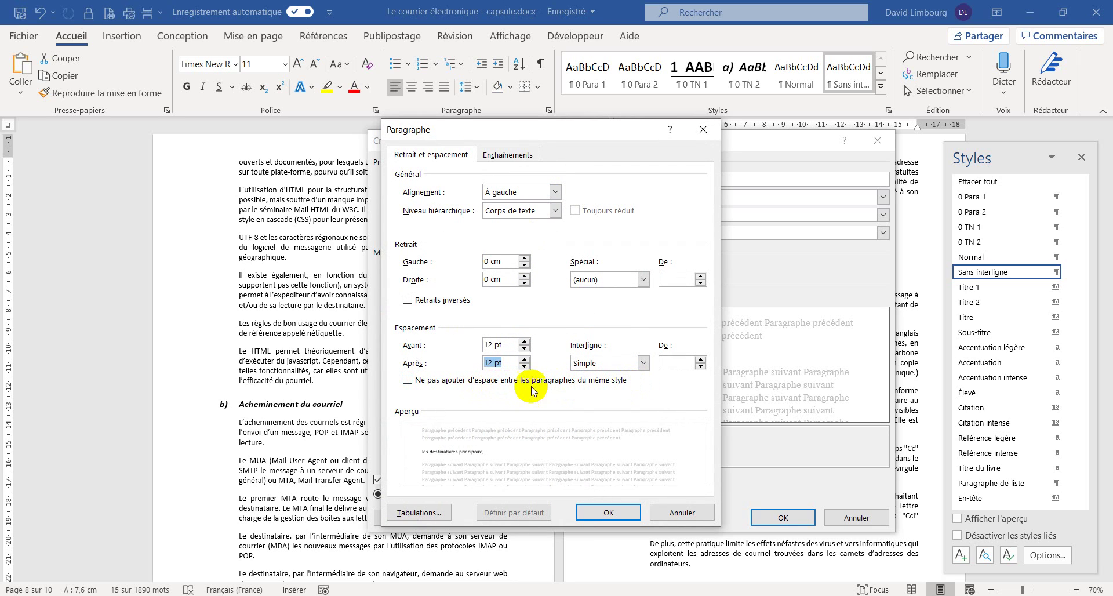
{"action": "left_click", "coordinate": [408, 381]}
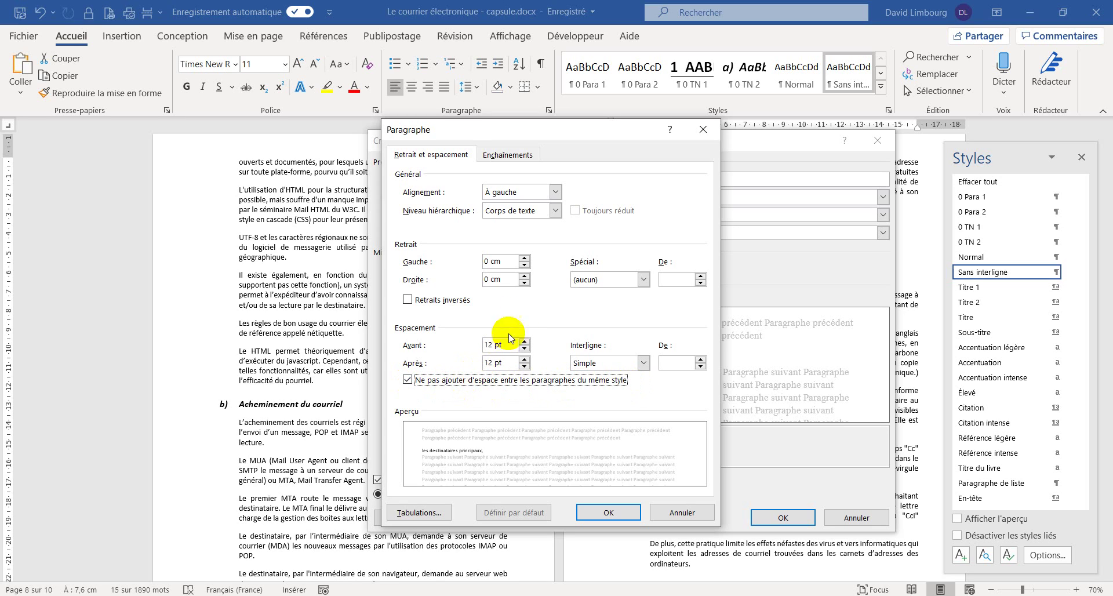
- Set the 0 Puce 2 left indent to 2 cm with a 1 cm hanging indent
{"action": "left_click", "coordinate": [524, 258]}
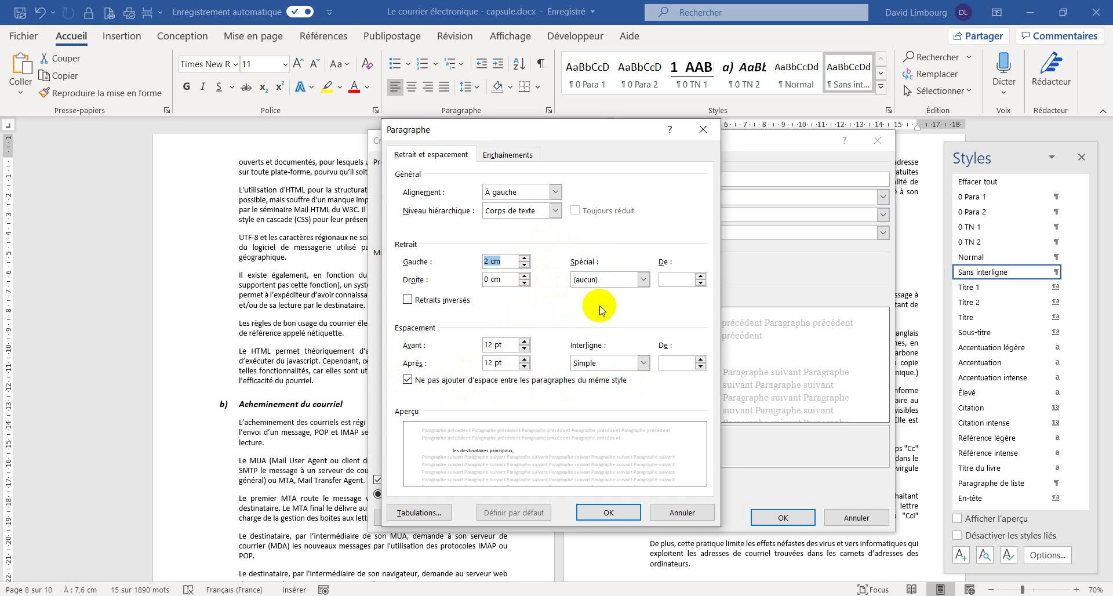
{"action": "left_click", "coordinate": [613, 283]}
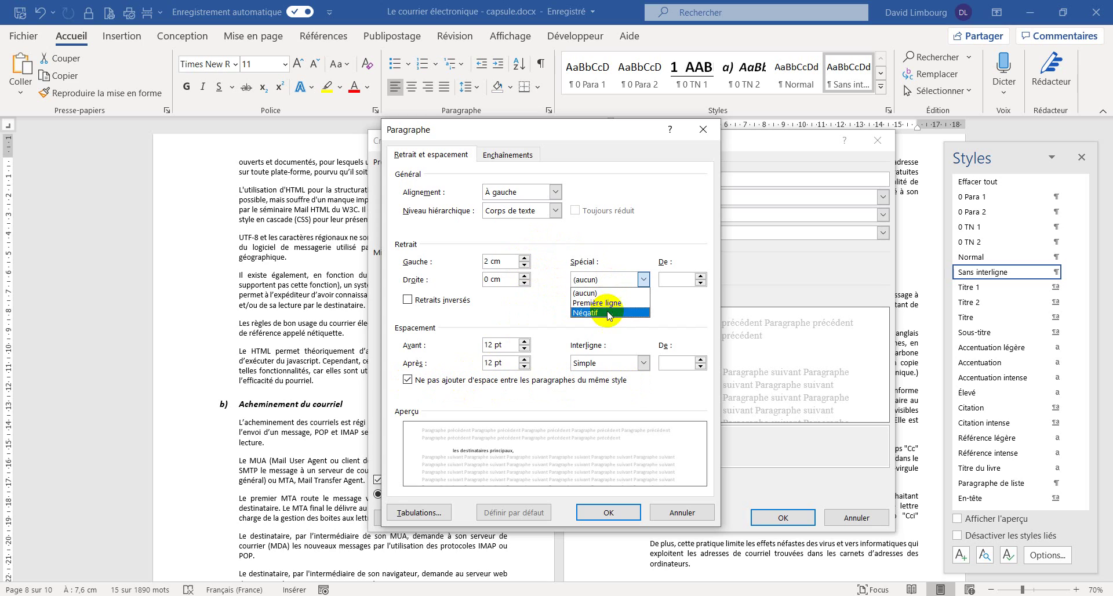
{"action": "left_click", "coordinate": [607, 313]}
{"action": "left_click", "coordinate": [701, 282]}
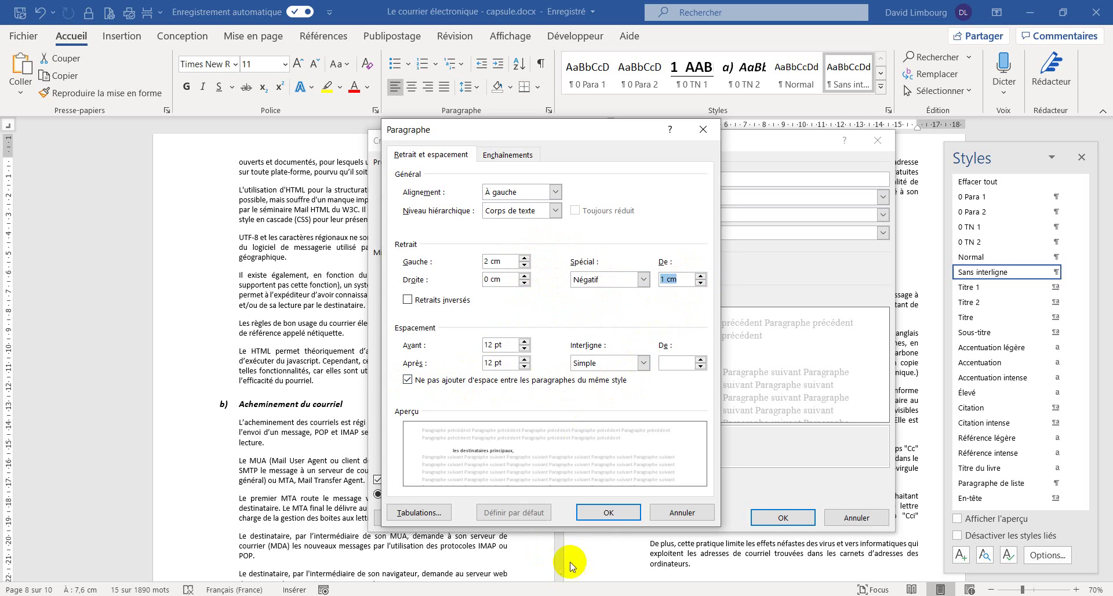
{"action": "left_click", "coordinate": [601, 513]}
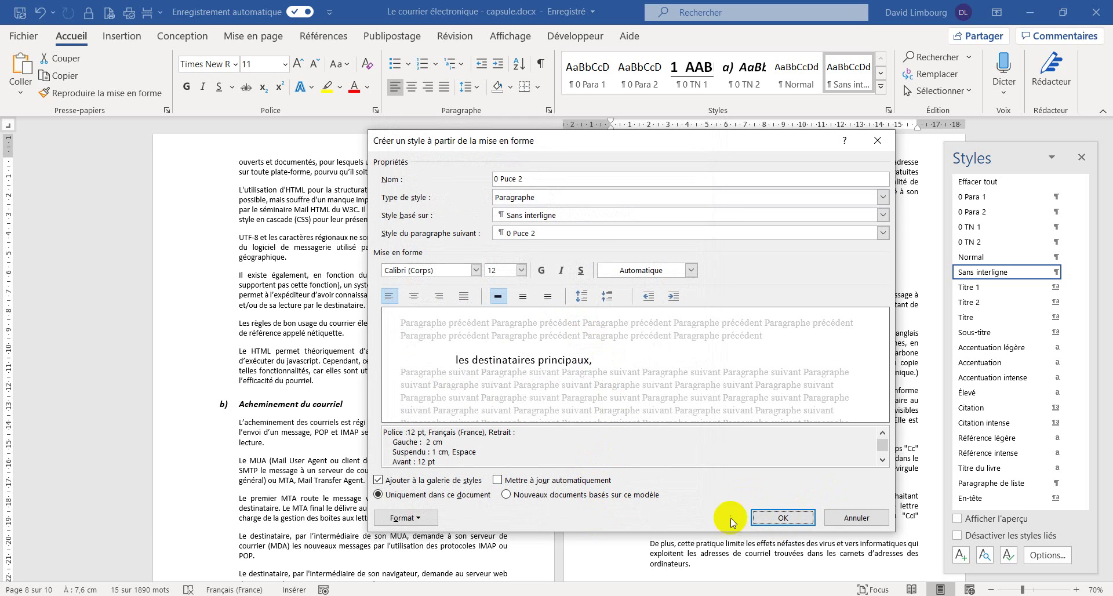
- Add the round bullet from the bullet library to the 0 Puce 2 style
{"action": "left_click", "coordinate": [429, 519]}
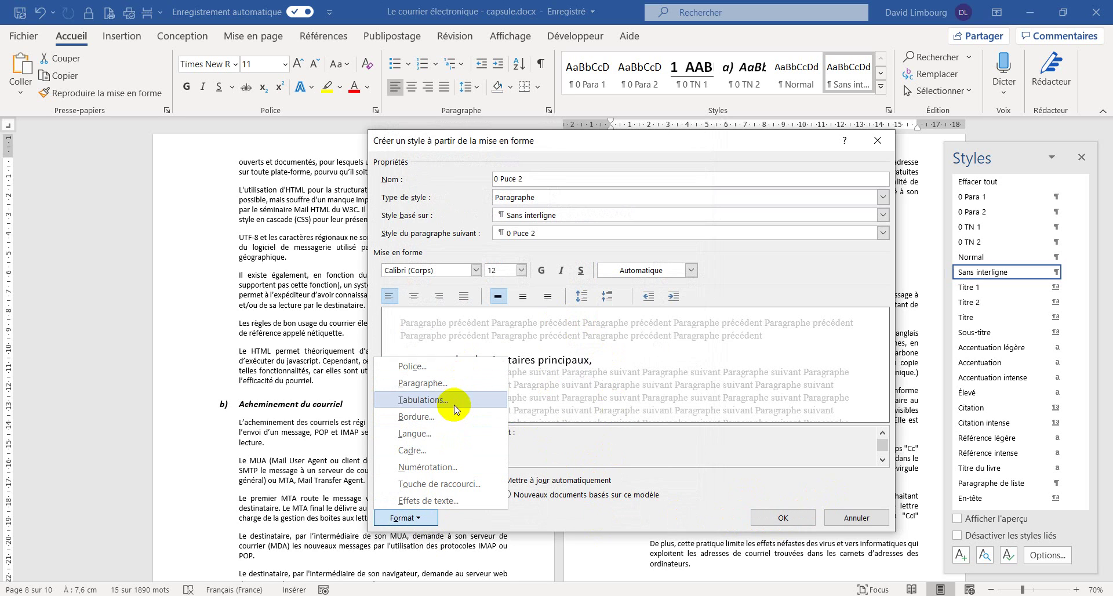
{"action": "left_click", "coordinate": [450, 466]}
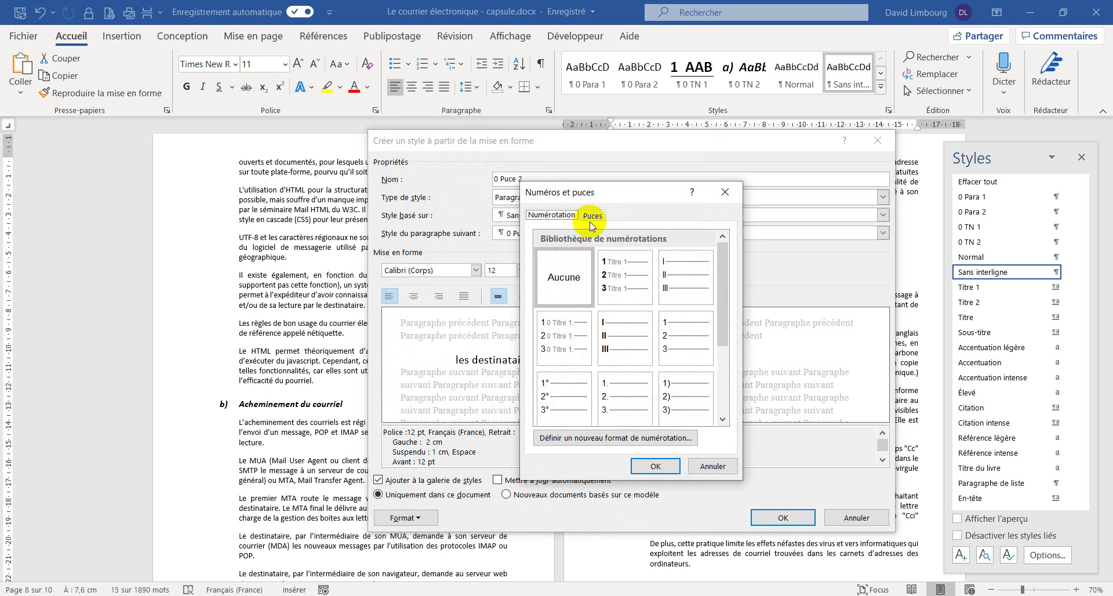
{"action": "left_click", "coordinate": [593, 216]}
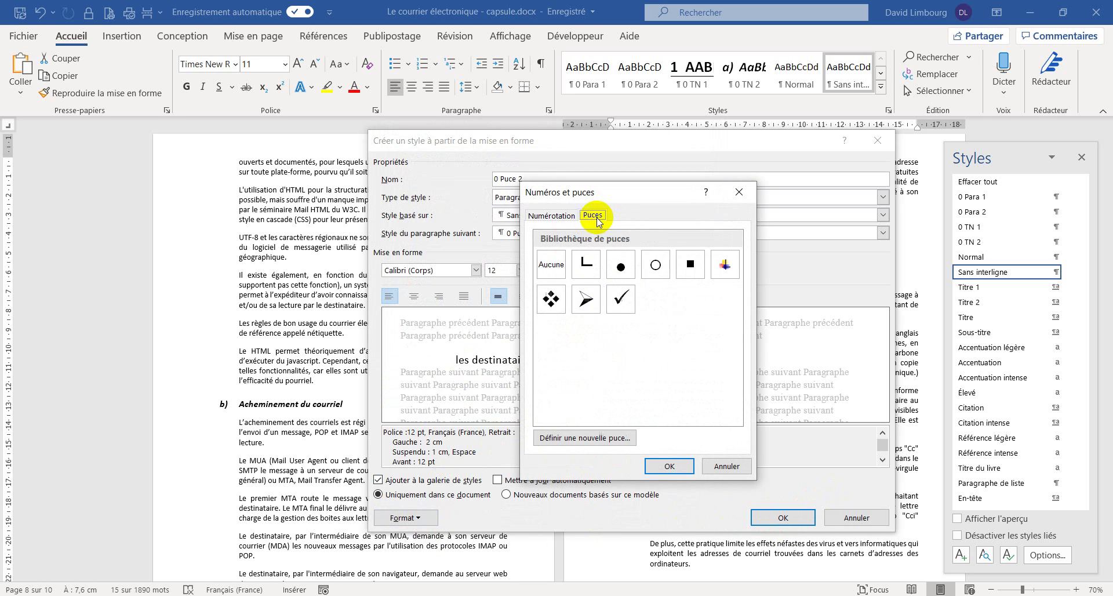
{"action": "left_click", "coordinate": [621, 267]}
{"action": "left_click", "coordinate": [669, 466]}
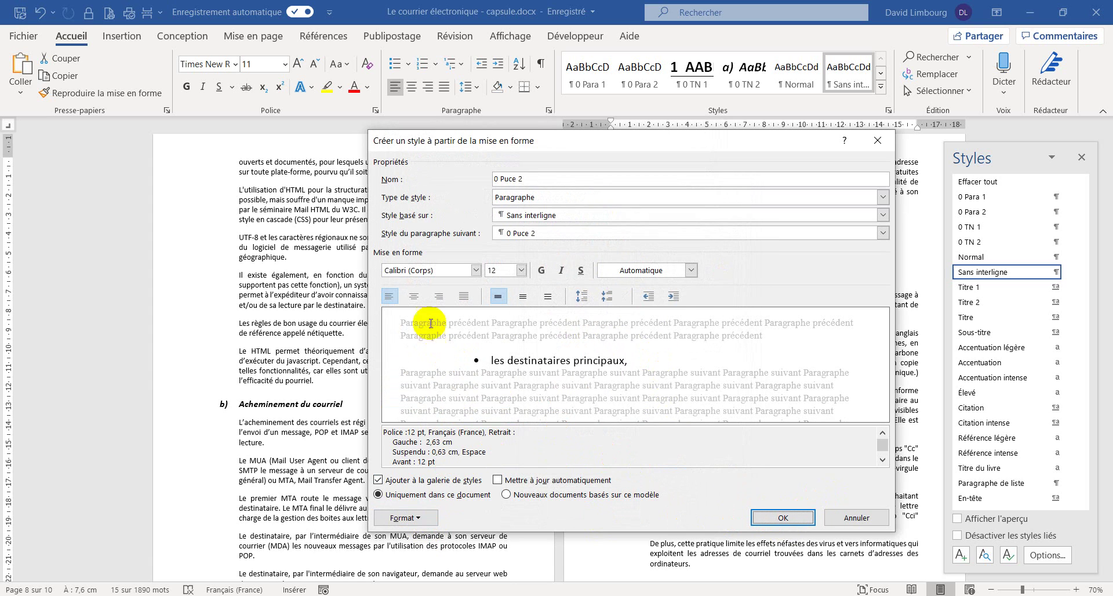
- Restore the style's 2 cm left and 1 cm hanging indents and create 0 Puce 2
{"action": "left_click", "coordinate": [404, 515]}
{"action": "left_click", "coordinate": [454, 386]}
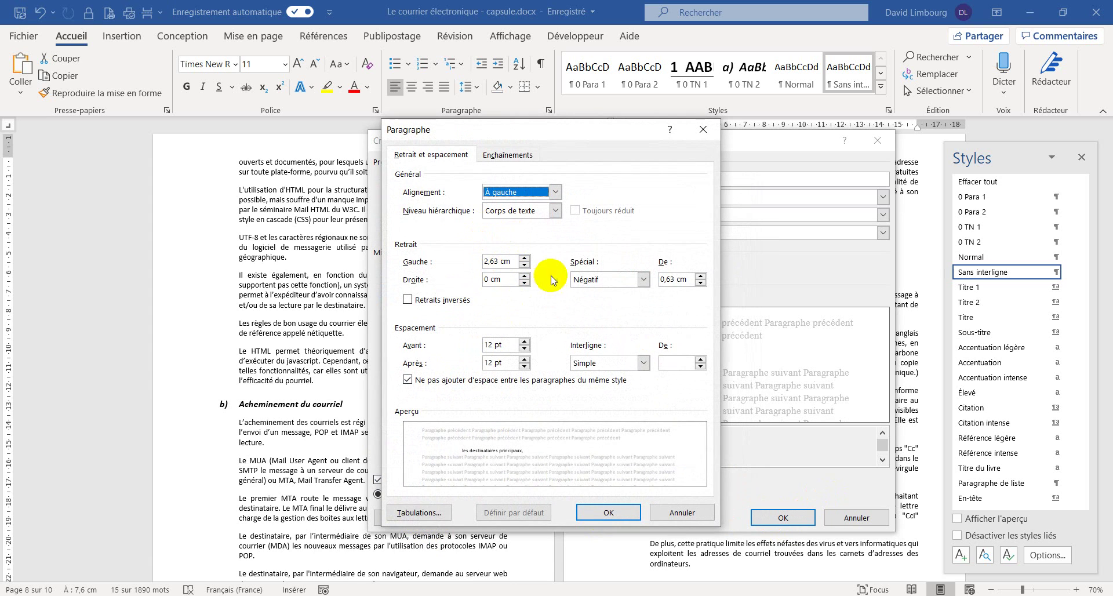
{"action": "left_click", "coordinate": [524, 266]}
{"action": "left_click", "coordinate": [524, 266]}
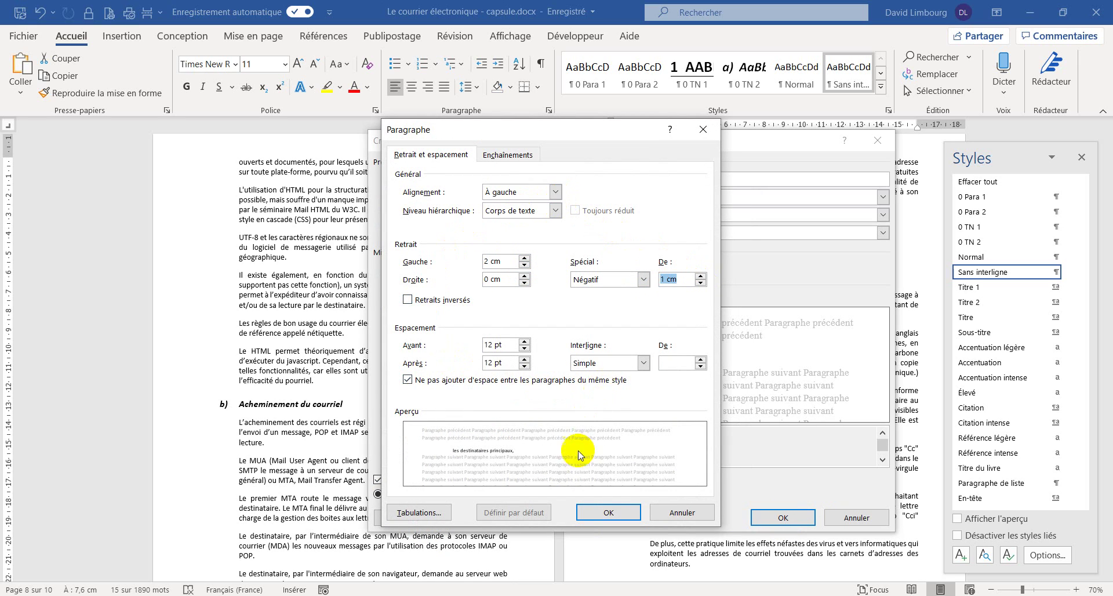
{"action": "left_click", "coordinate": [609, 512]}
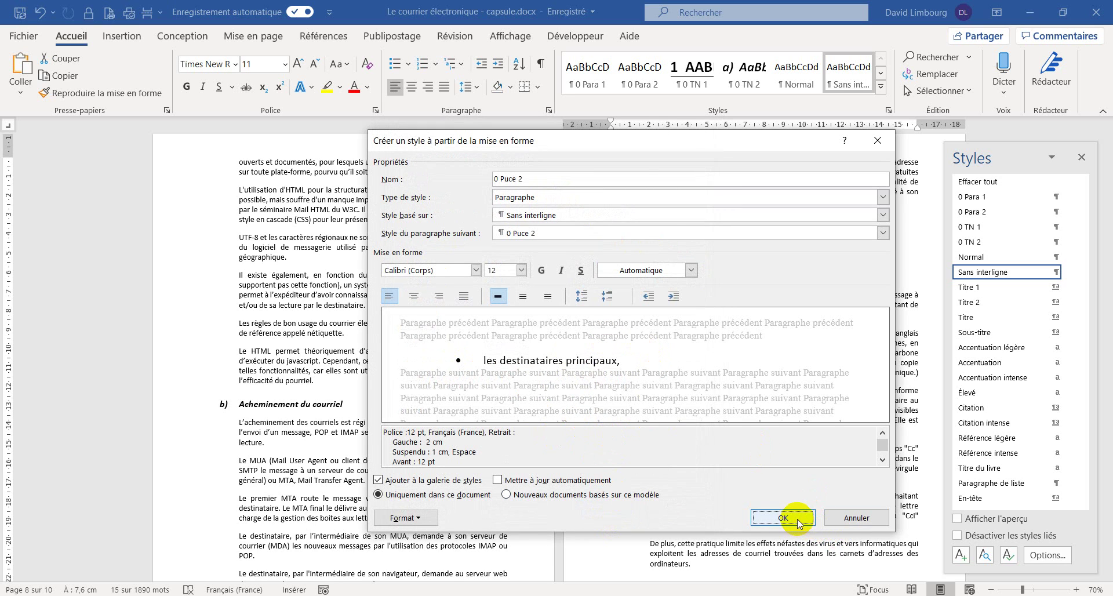
{"action": "left_click", "coordinate": [785, 515]}
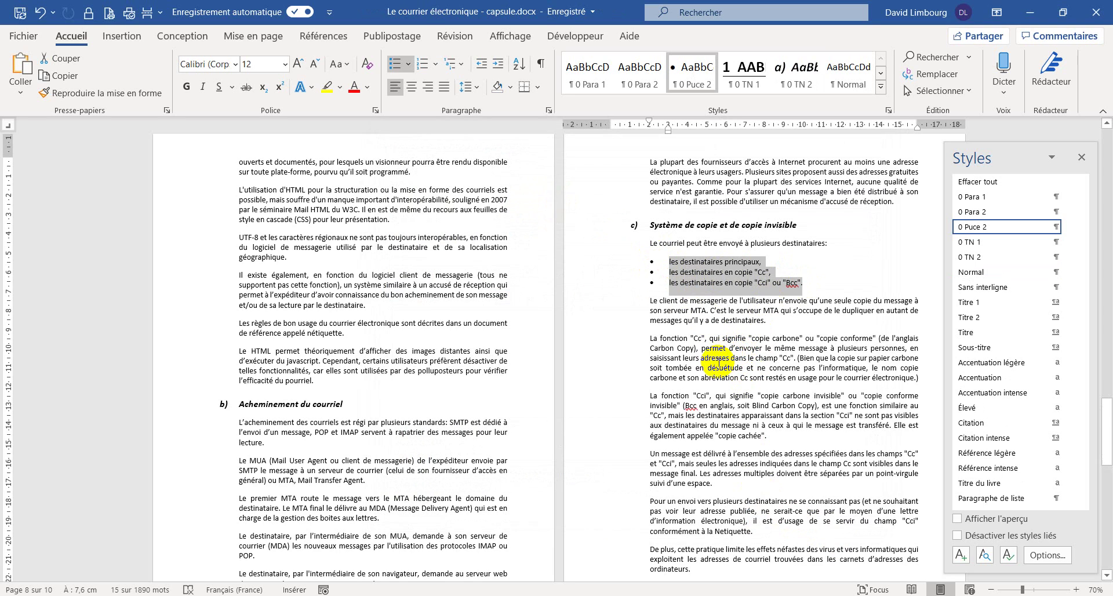
- Deselect the bulleted recipient lines, close the Styles pane and scroll to the end of chapter three on page 5
{"action": "left_click", "coordinate": [693, 358]}
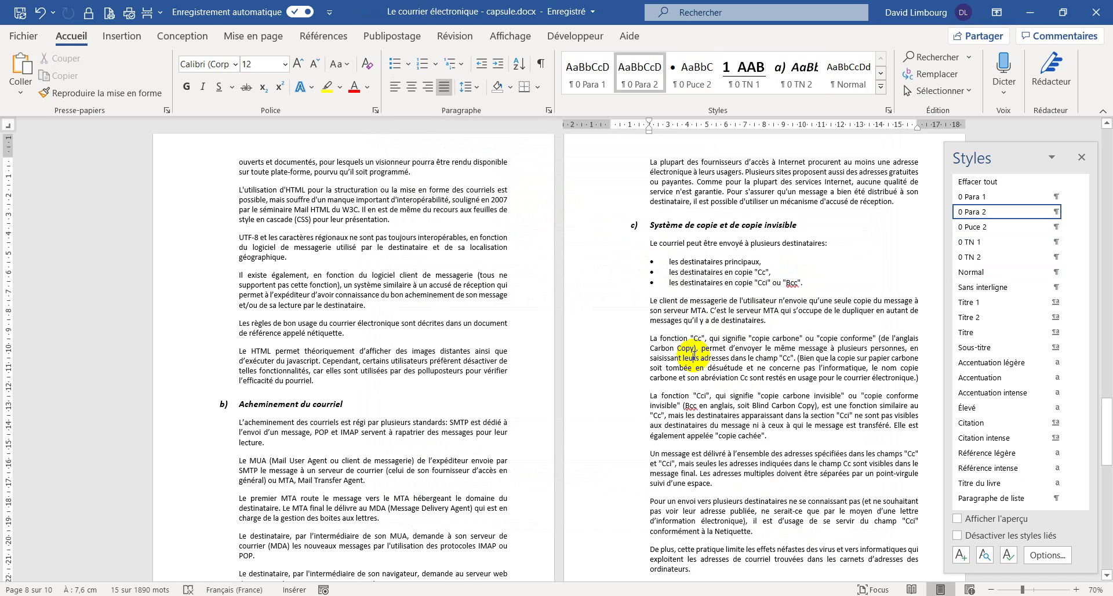
{"action": "left_click", "coordinate": [1080, 155]}
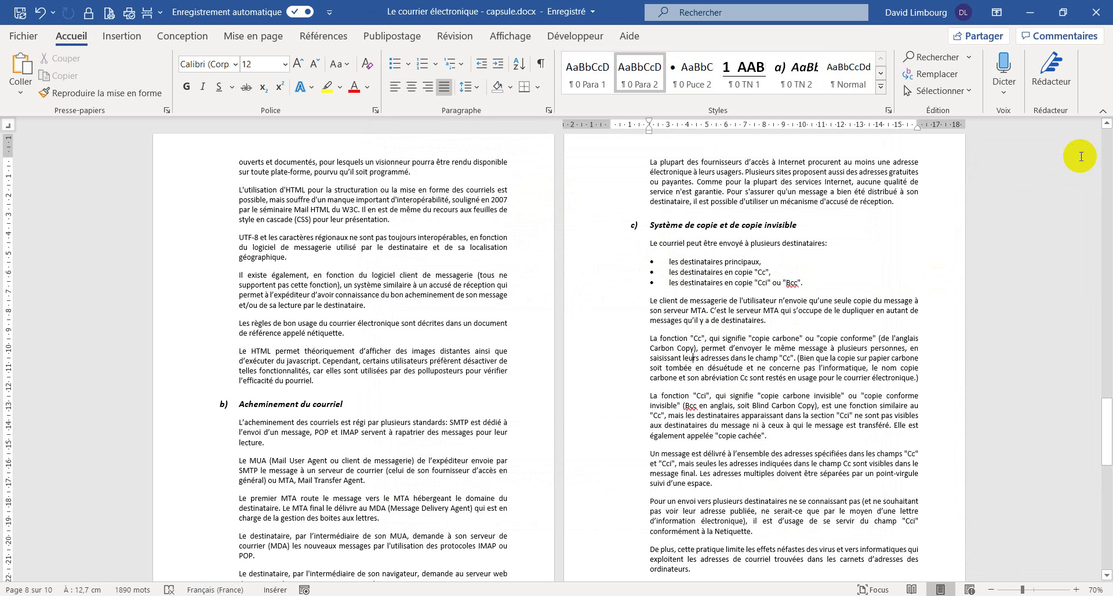
{"action": "scroll", "coordinate": [684, 343], "scroll_direction": "up", "scroll_amount": 10}
{"action": "scroll", "coordinate": [685, 343], "scroll_direction": "up", "scroll_amount": 20}
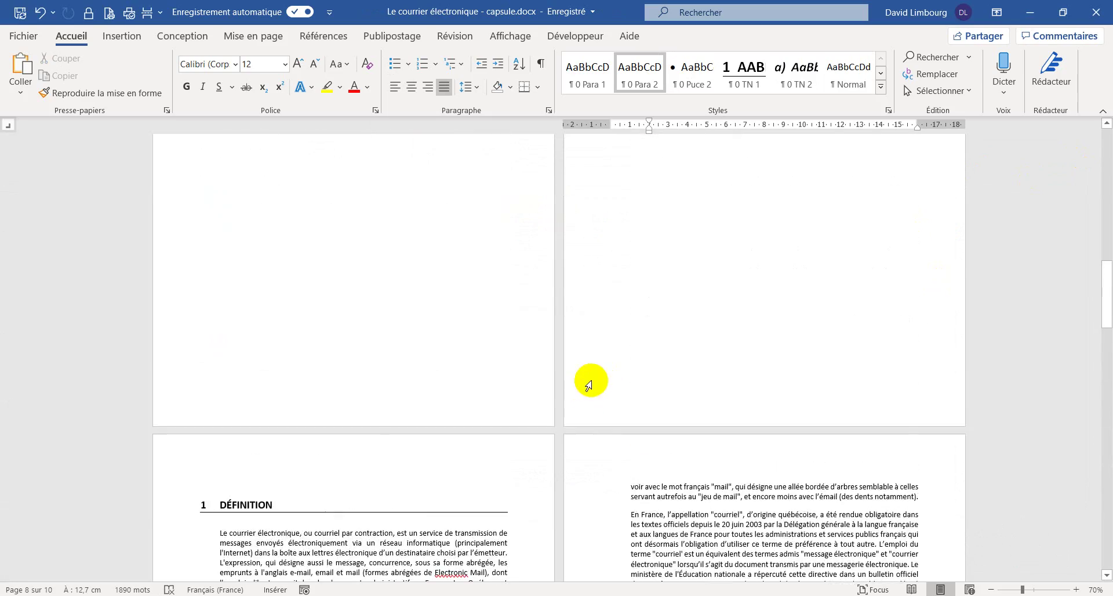
{"action": "scroll", "coordinate": [605, 379], "scroll_direction": "down", "scroll_amount": 3}
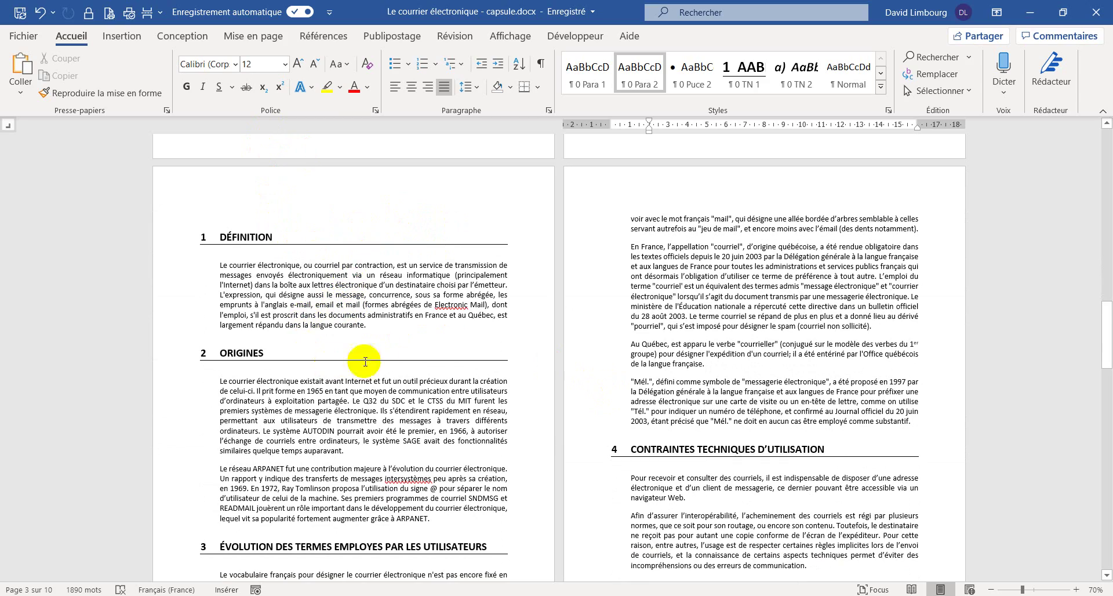
{"action": "scroll", "coordinate": [421, 342], "scroll_direction": "down", "scroll_amount": 3}
{"action": "scroll", "coordinate": [421, 342], "scroll_direction": "down", "scroll_amount": 3}
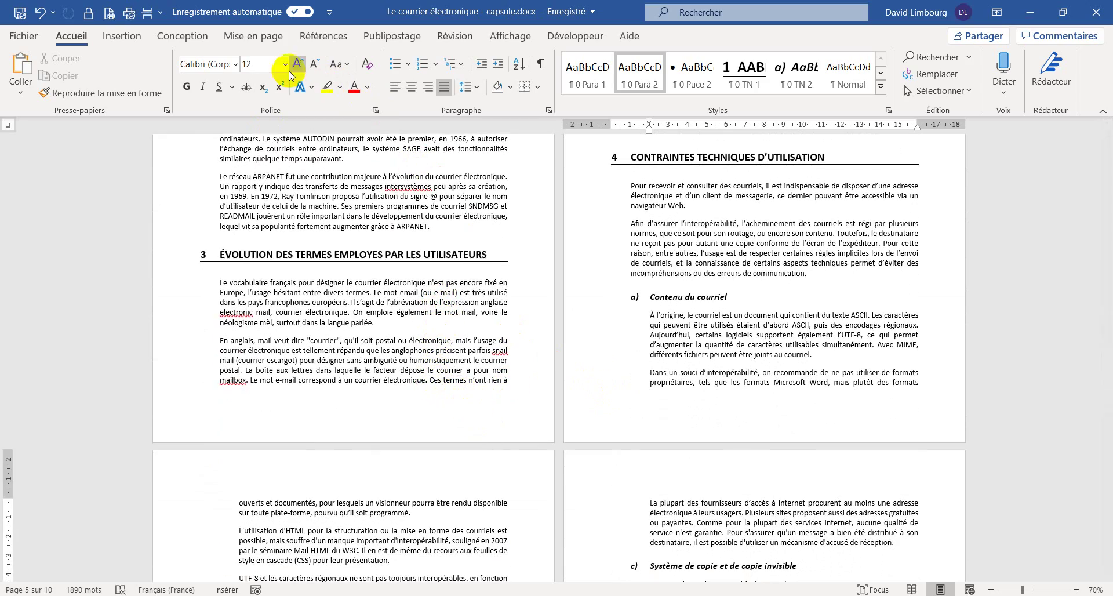
- Check the page-break list without inserting anything, then open the Section 5 footer for editing
{"action": "left_click", "coordinate": [280, 37]}
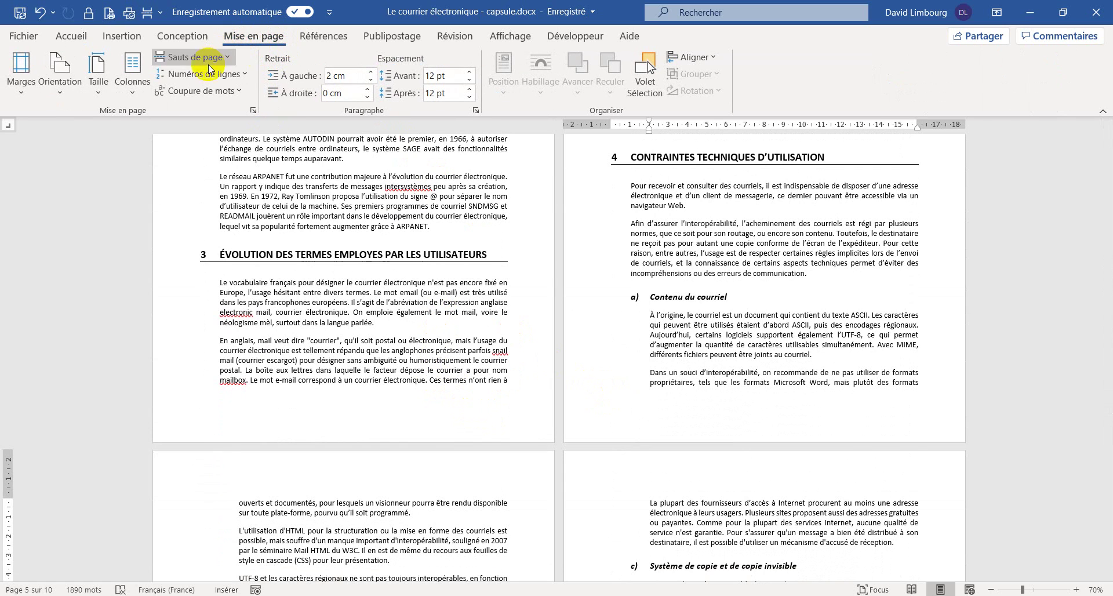
{"action": "left_click", "coordinate": [180, 57]}
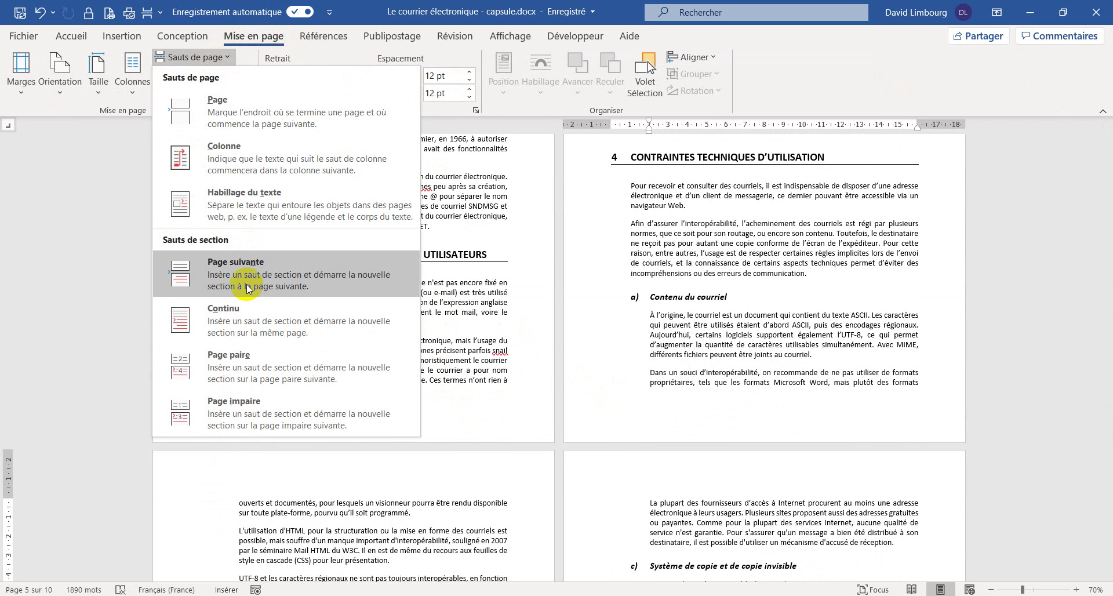
{"action": "left_click", "coordinate": [471, 337]}
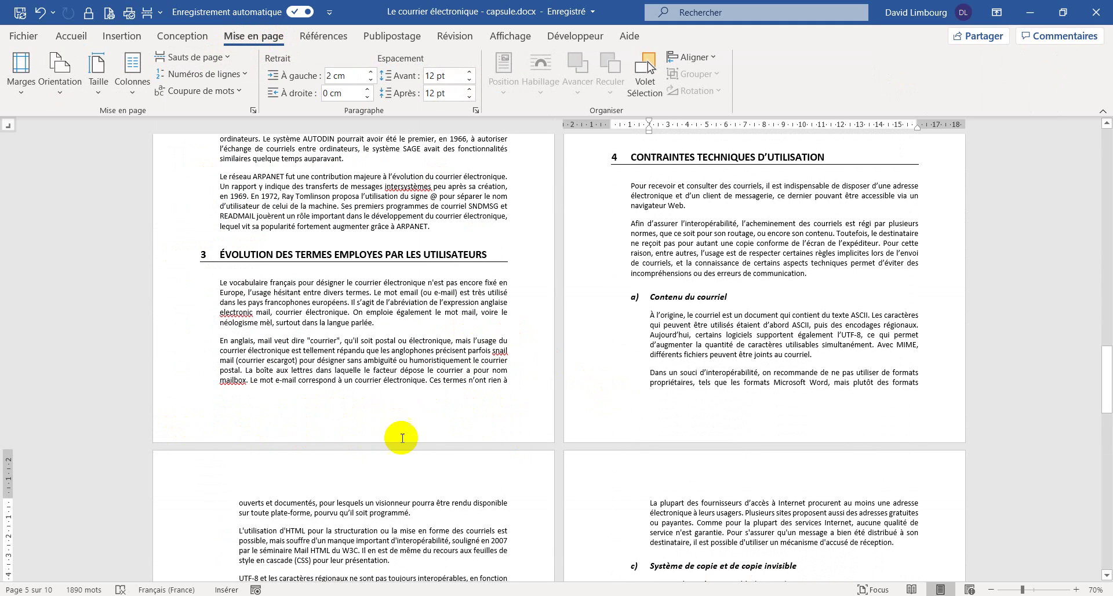
{"action": "double_click", "coordinate": [503, 417]}
{"action": "scroll", "coordinate": [378, 320], "scroll_direction": "up", "scroll_amount": 3}
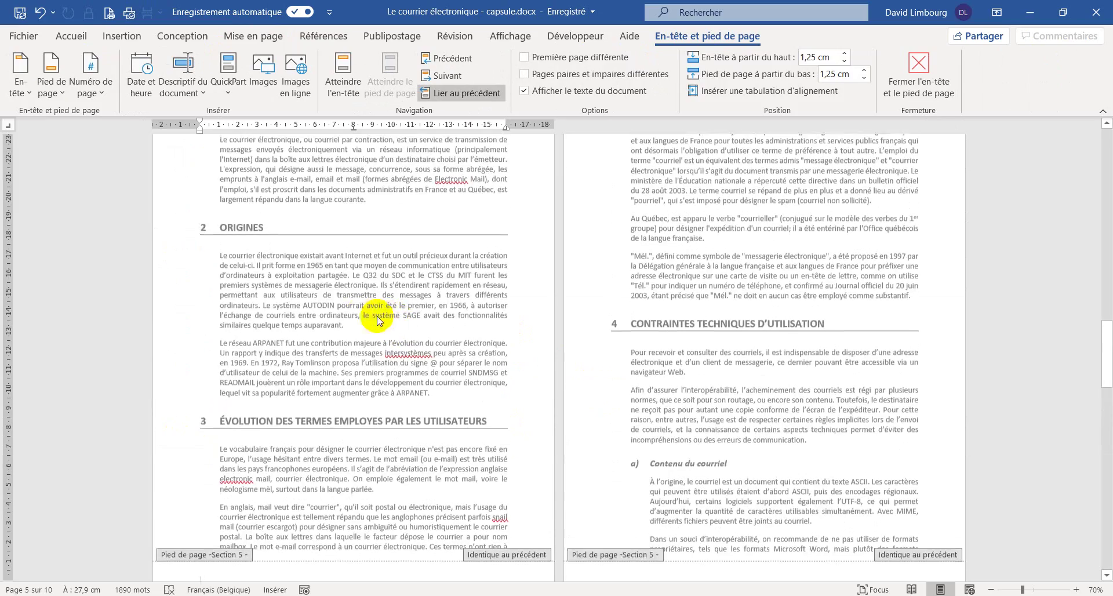
{"action": "scroll", "coordinate": [276, 337], "scroll_direction": "up", "scroll_amount": 3}
{"action": "scroll", "coordinate": [442, 472], "scroll_direction": "down", "scroll_amount": 5}
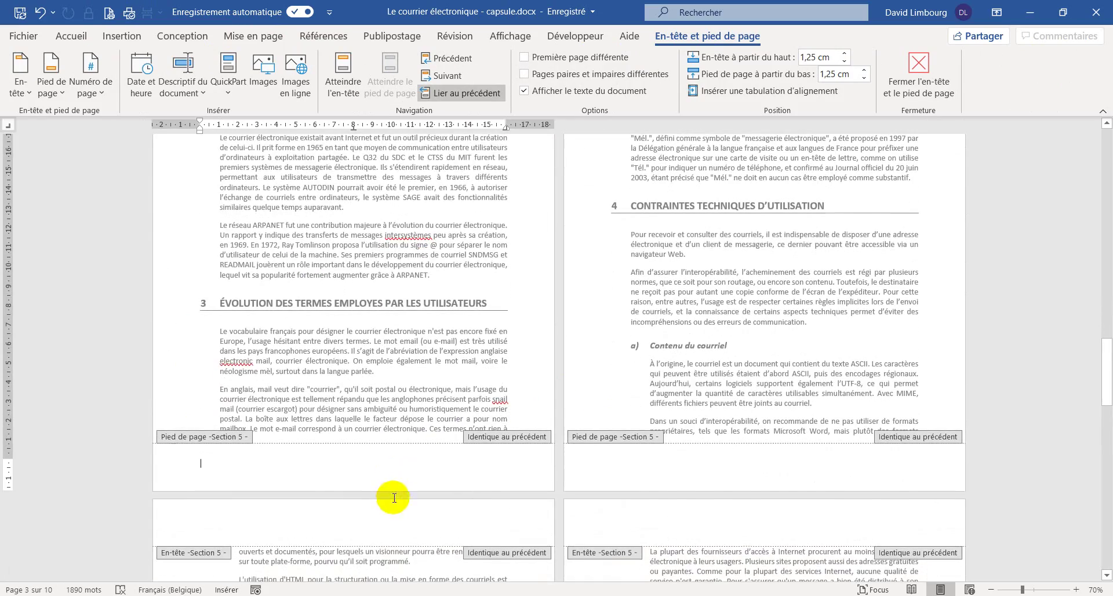
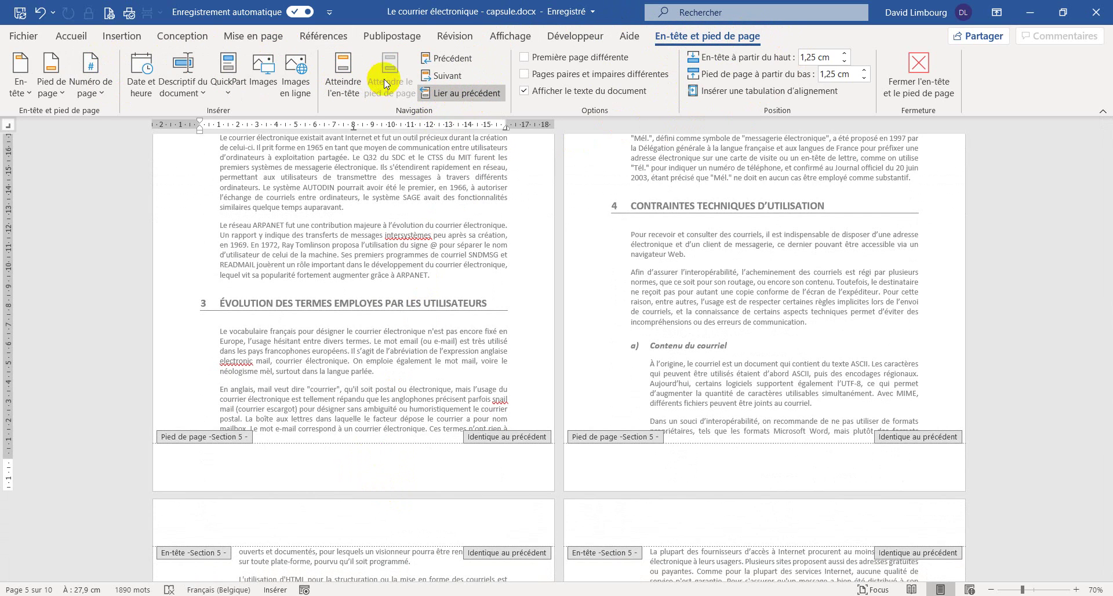
- Unlink the Section 5 footer from the previous section and type the author's name, then tab to the centre
{"action": "left_click", "coordinate": [457, 94]}
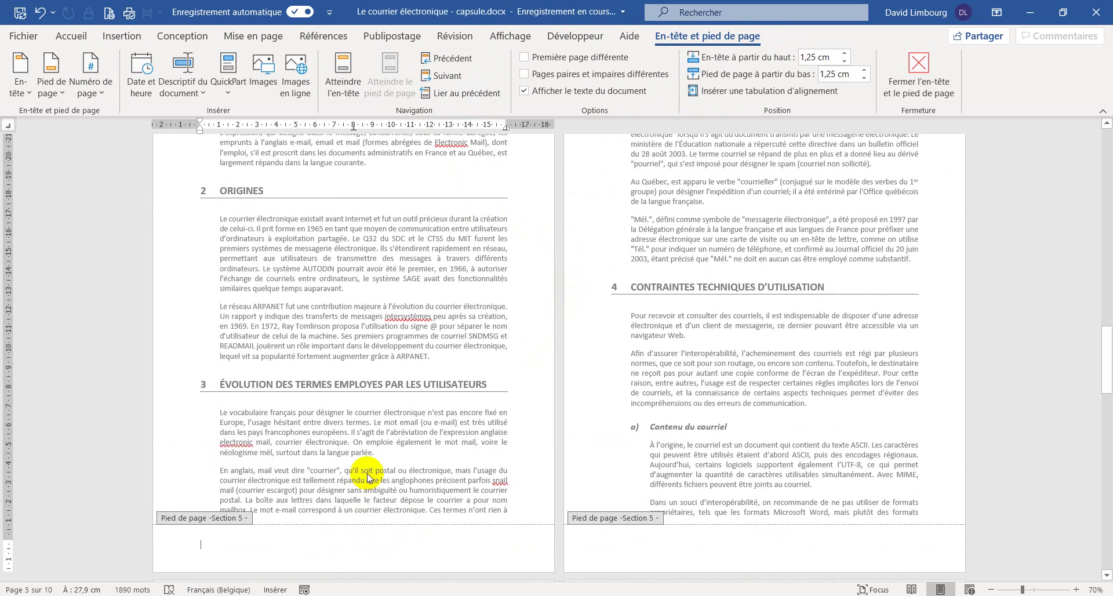
{"action": "scroll", "coordinate": [582, 102], "scroll_direction": "up", "scroll_amount": 7}
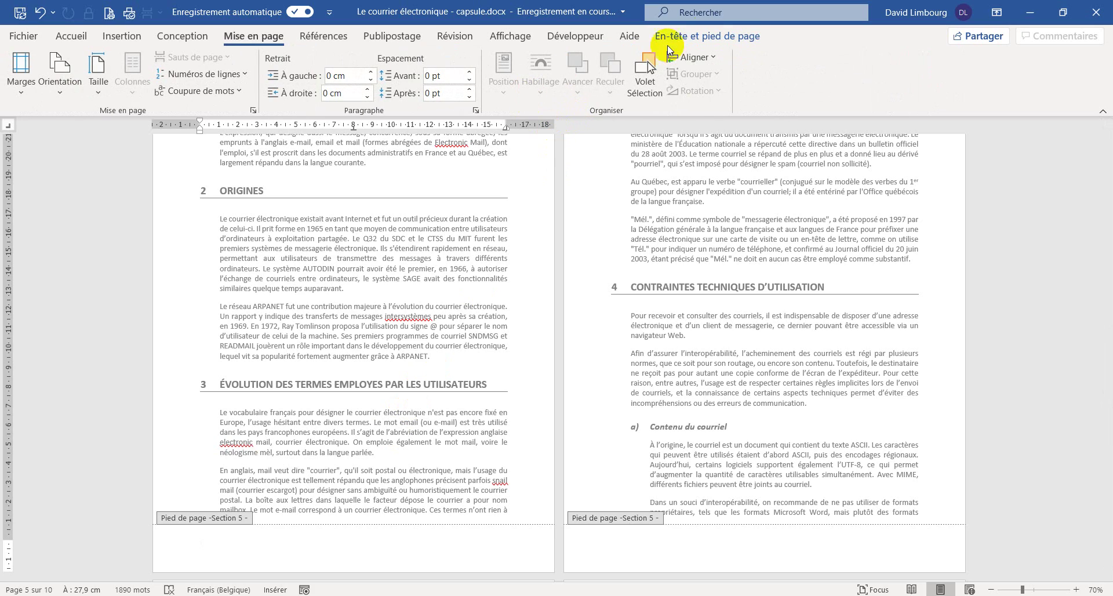
{"action": "left_click", "coordinate": [707, 37]}
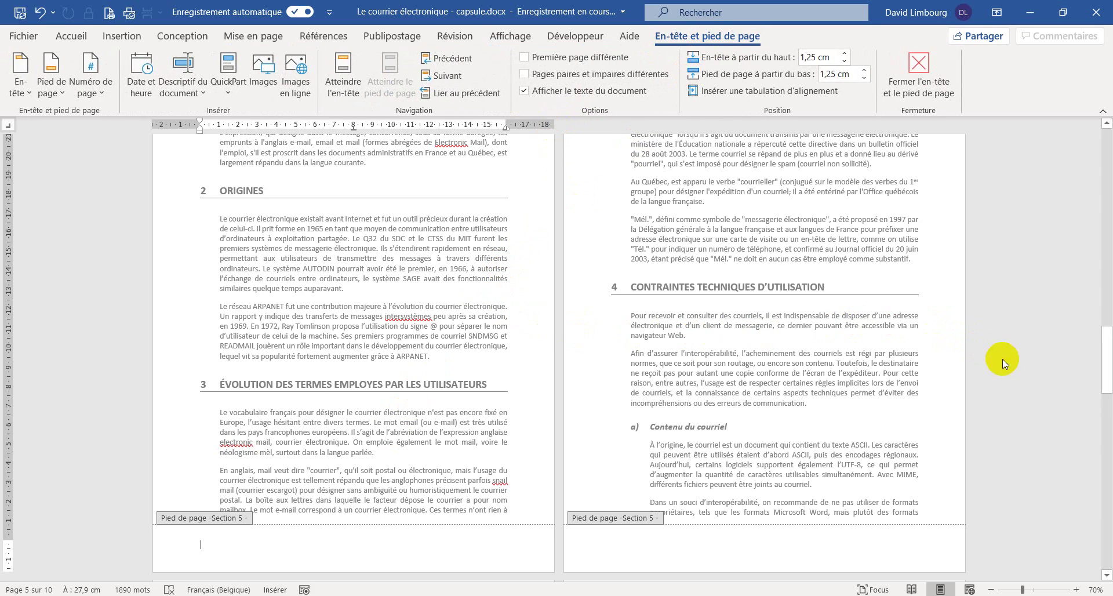
{"action": "mouse_move", "coordinate": [1108, 359]}
{"action": "left_mouse_down"}
{"action": "mouse_move", "coordinate": [1105, 243]}
{"action": "mouse_move", "coordinate": [1091, 353]}
{"action": "mouse_move", "coordinate": [1106, 366]}
{"action": "left_mouse_up"}
{"action": "scroll", "coordinate": [849, 384], "scroll_direction": "down", "scroll_amount": 2}
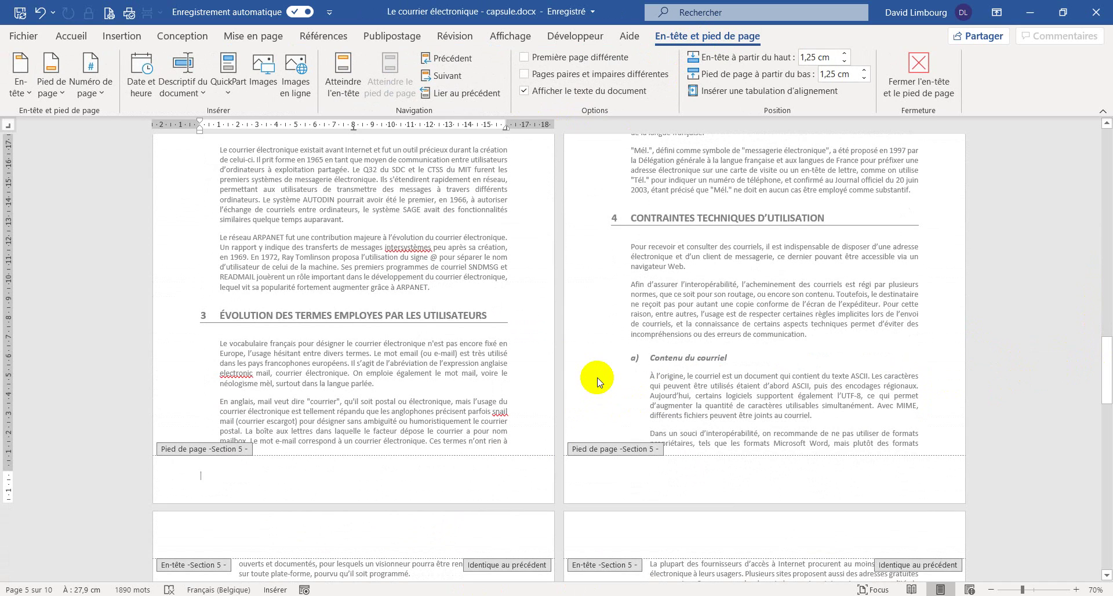
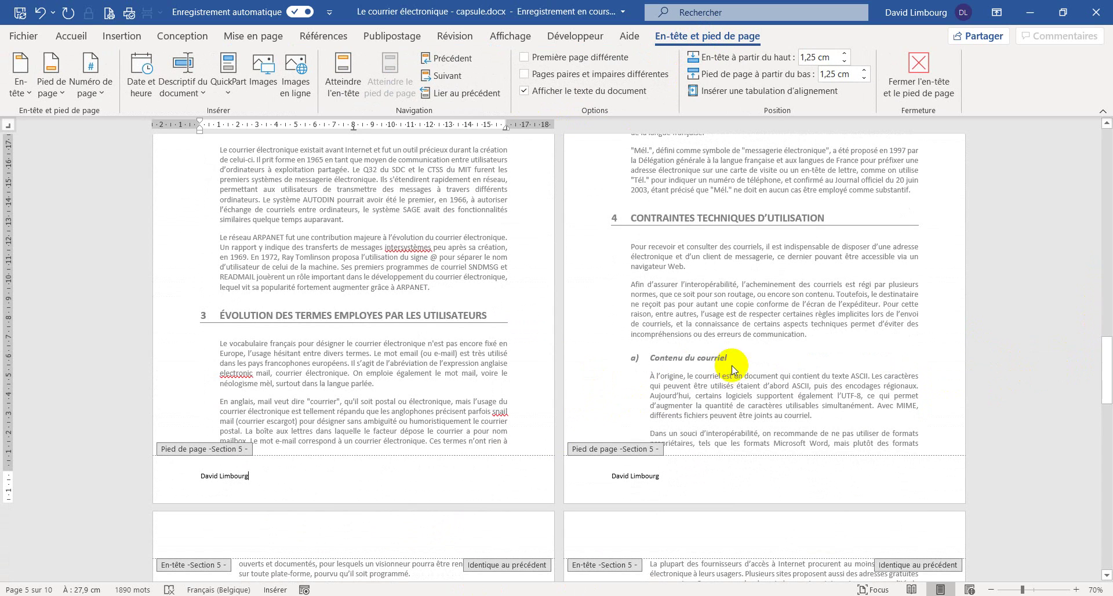
{"action": "scroll", "coordinate": [698, 484], "scroll_direction": "up", "scroll_amount": 10}
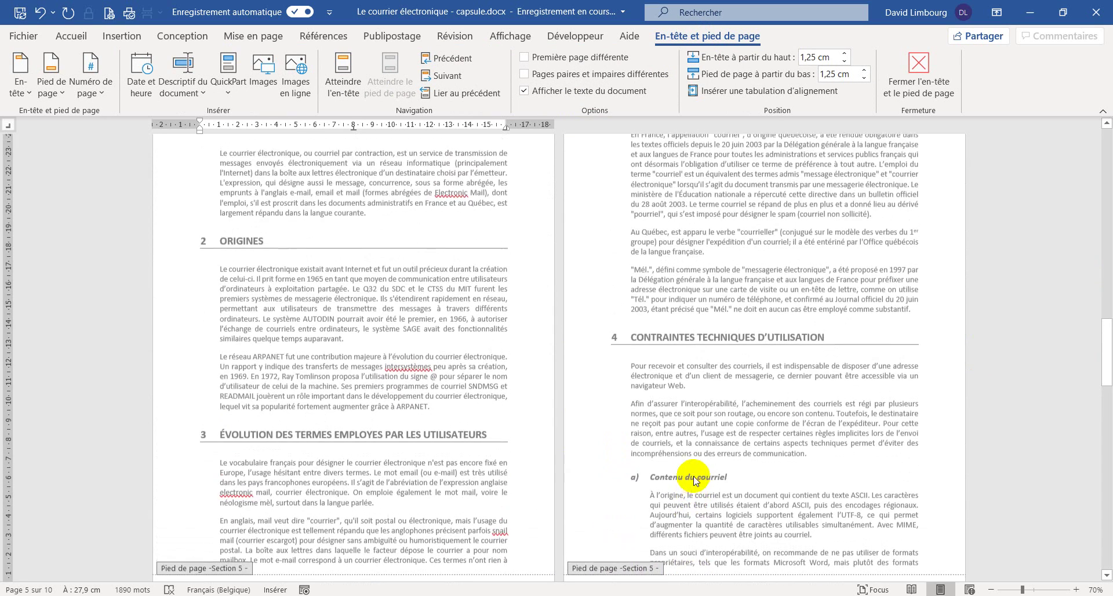
{"action": "scroll", "coordinate": [698, 484], "scroll_direction": "down", "scroll_amount": 10}
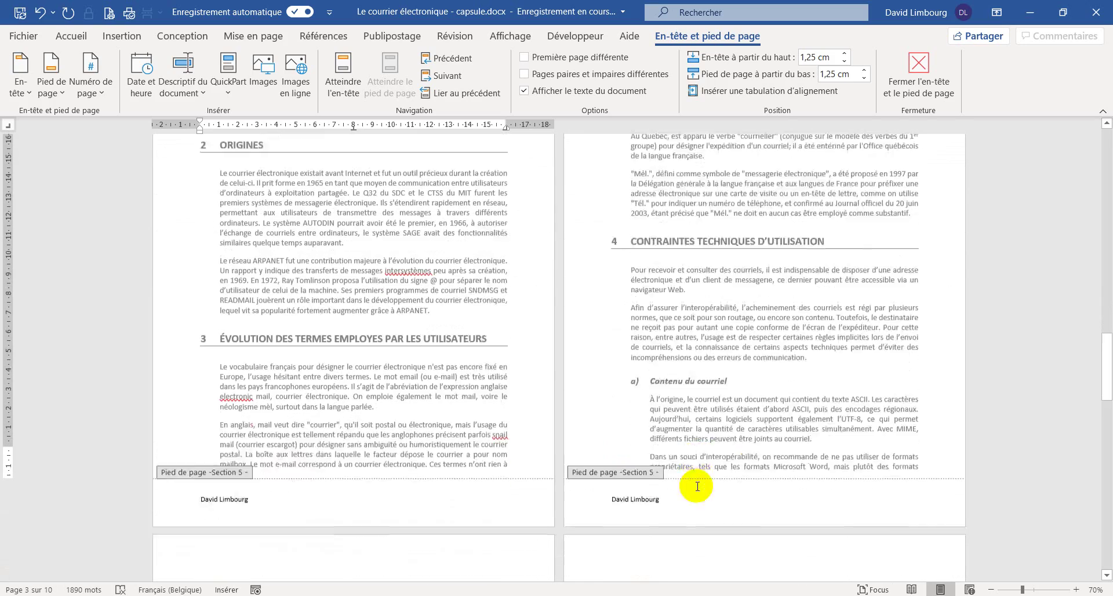
{"action": "key", "text": "Tab"}
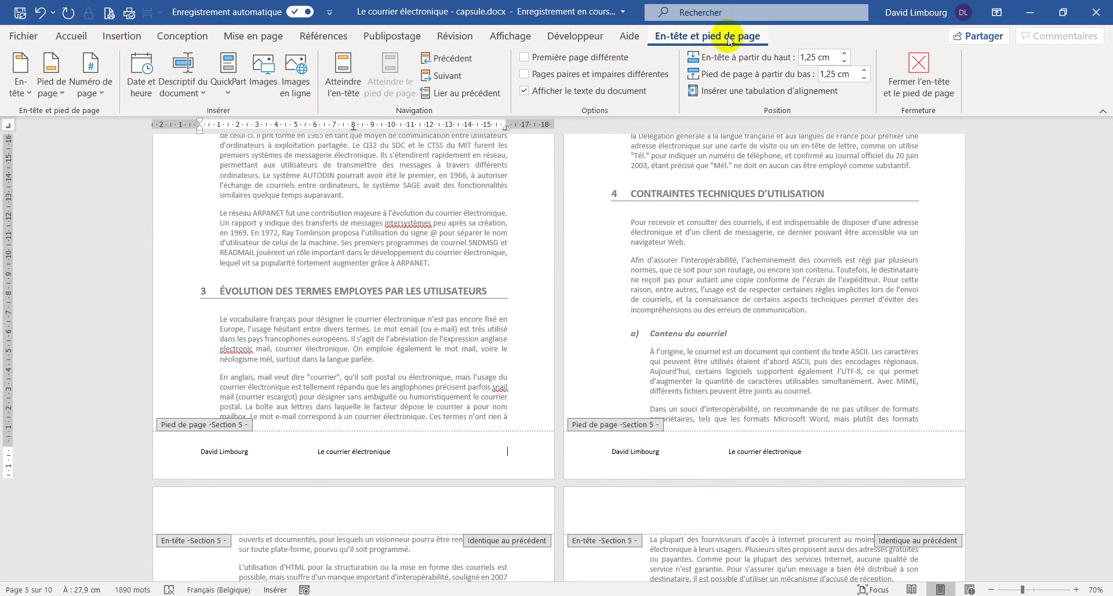
- Insert a plain page number at the current position in the Section 5 footer
{"action": "left_click", "coordinate": [104, 95]}
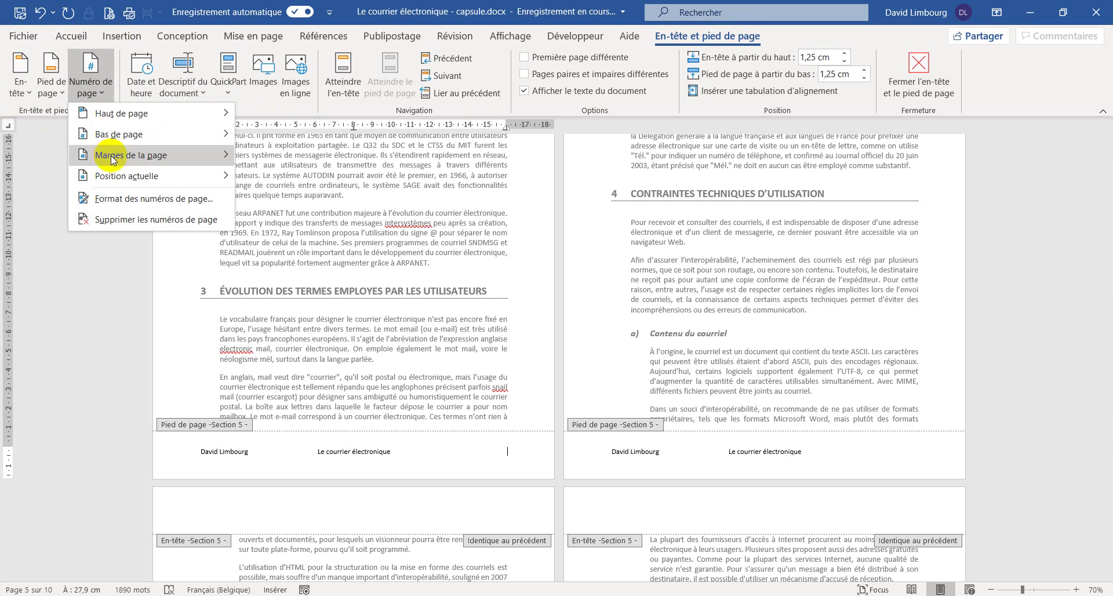
{"action": "mouse_move", "coordinate": [122, 179]}
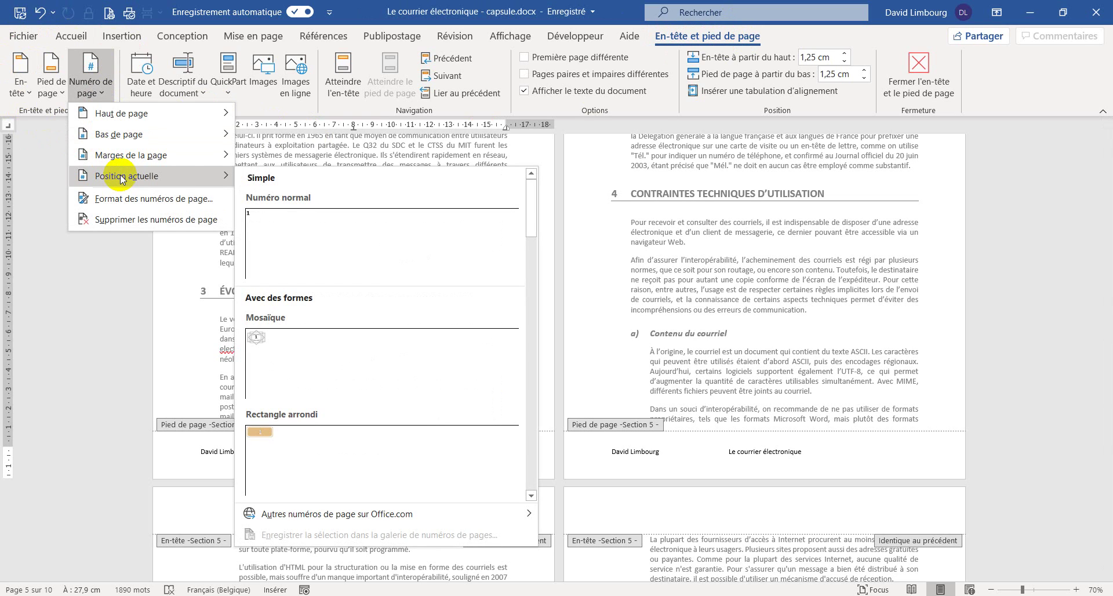
{"action": "left_click", "coordinate": [312, 231]}
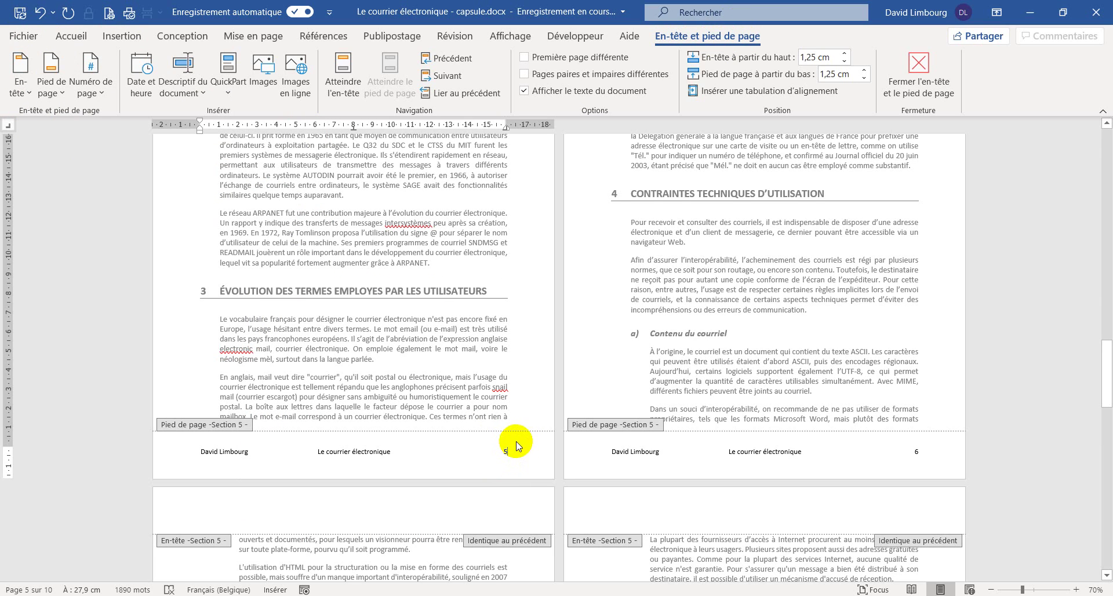
{"action": "scroll", "coordinate": [512, 449], "scroll_direction": "up", "scroll_amount": 1}
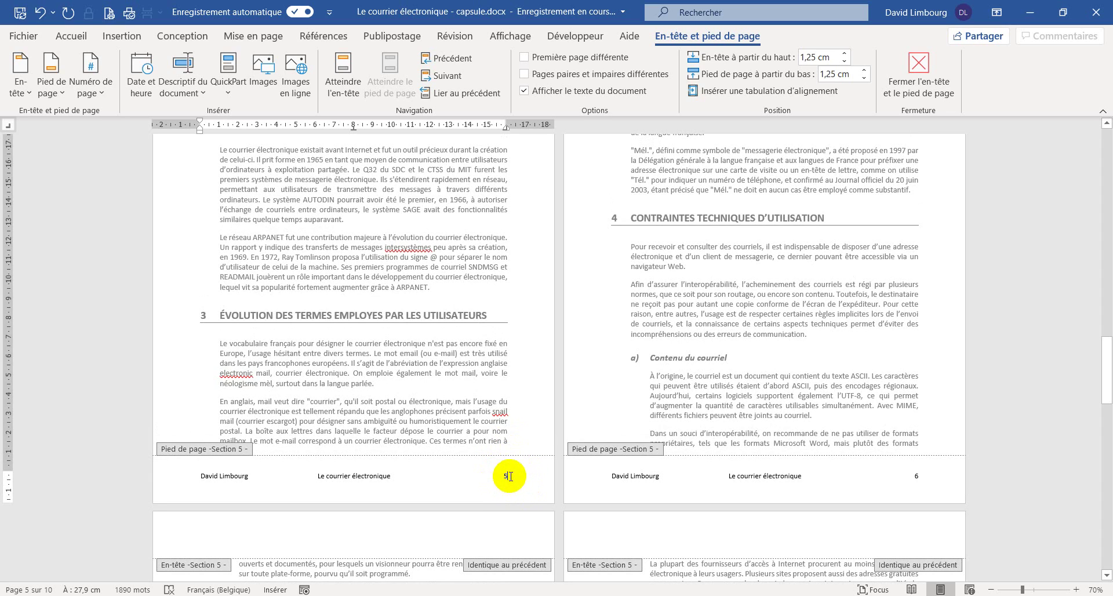
- Set Section 5's page numbering to start at 1
{"action": "left_click", "coordinate": [104, 96]}
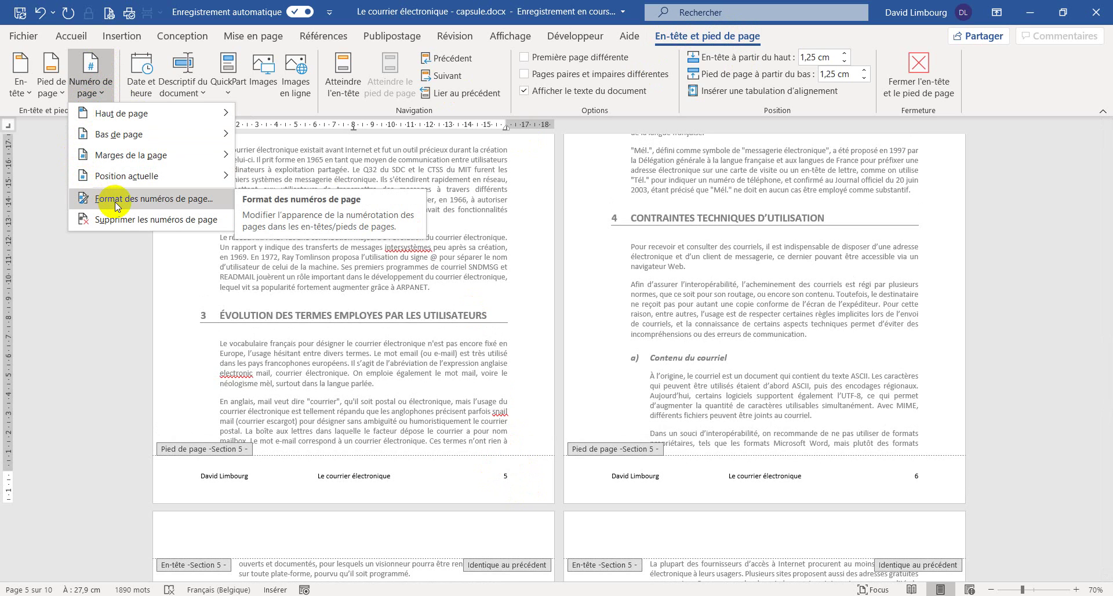
{"action": "left_click", "coordinate": [210, 200]}
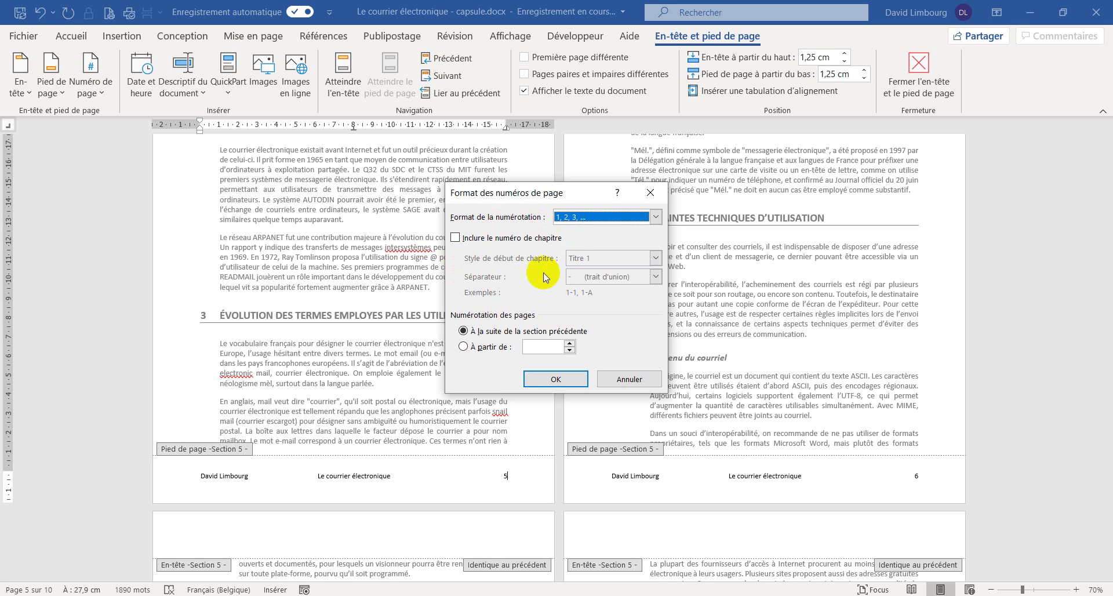
{"action": "left_click", "coordinate": [464, 348]}
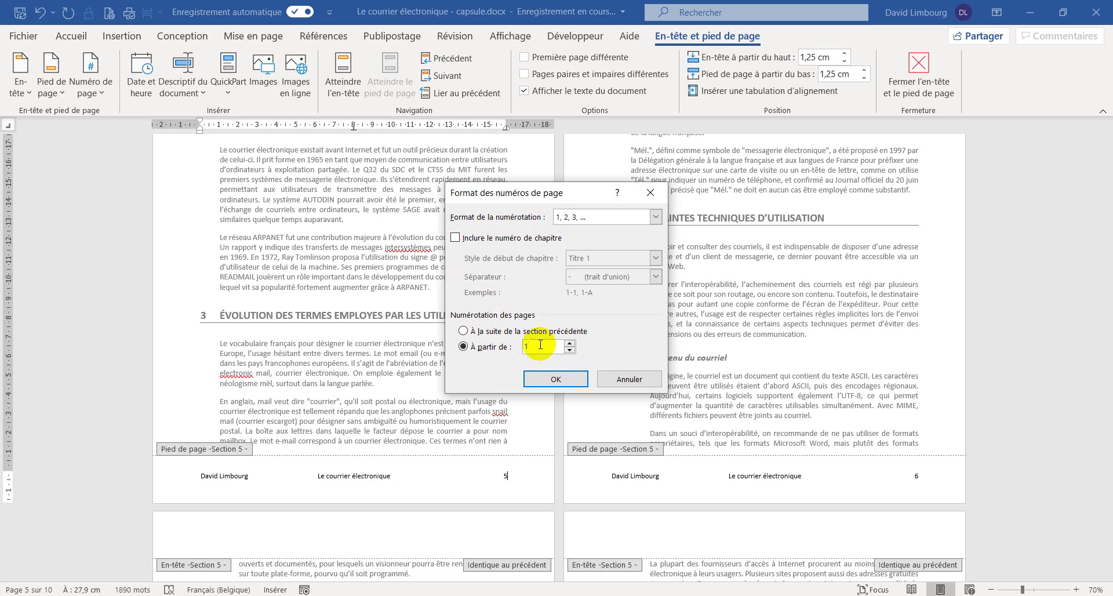
{"action": "left_click", "coordinate": [544, 377]}
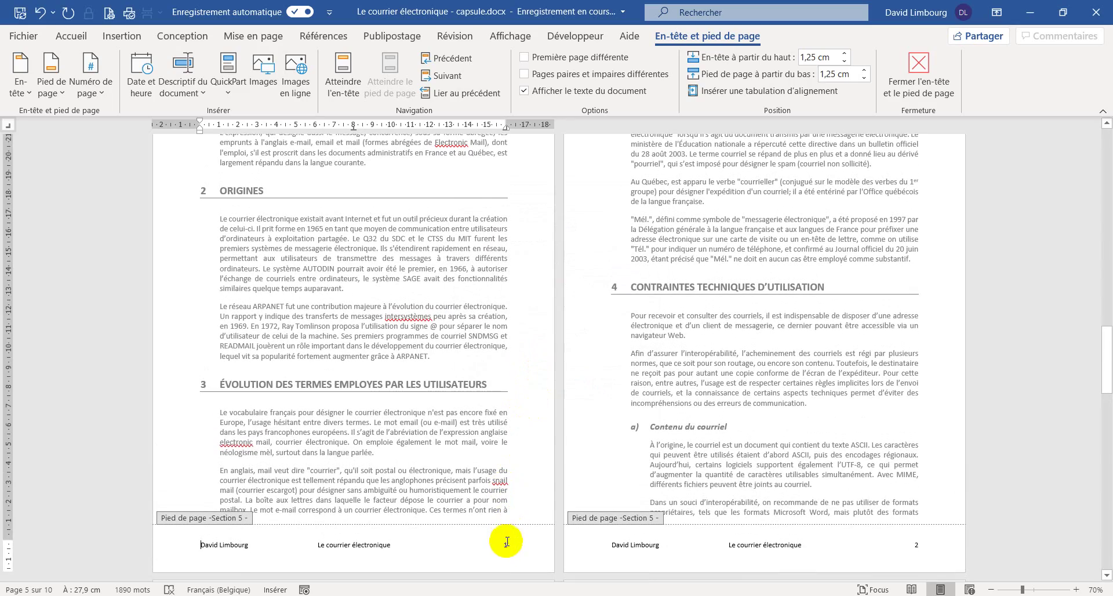
{"action": "scroll", "coordinate": [919, 478], "scroll_direction": "up", "scroll_amount": 5}
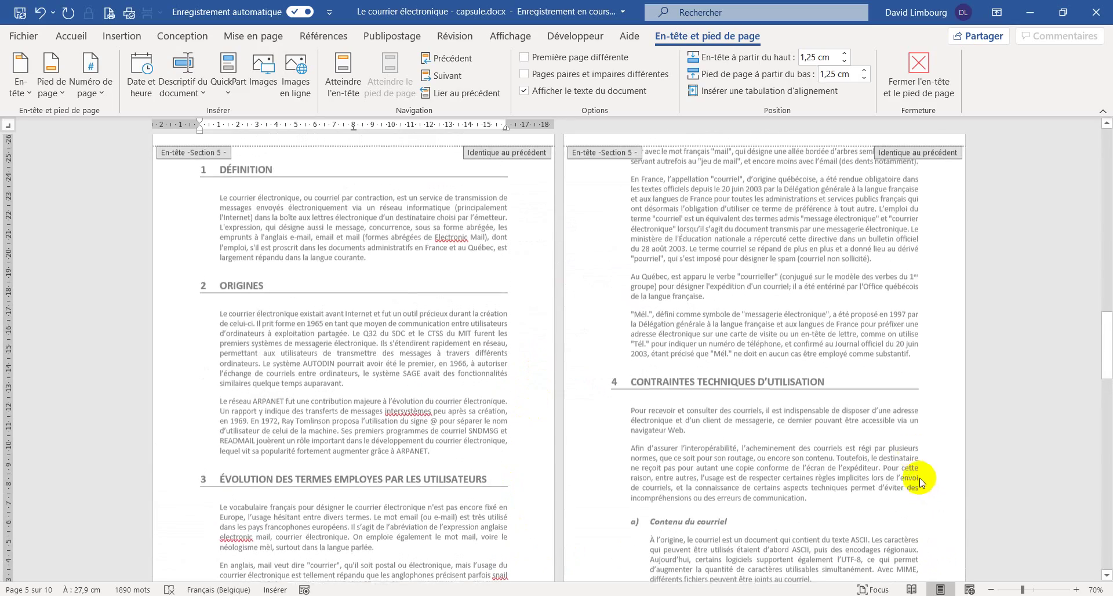
{"action": "scroll", "coordinate": [733, 327], "scroll_direction": "down", "scroll_amount": 10}
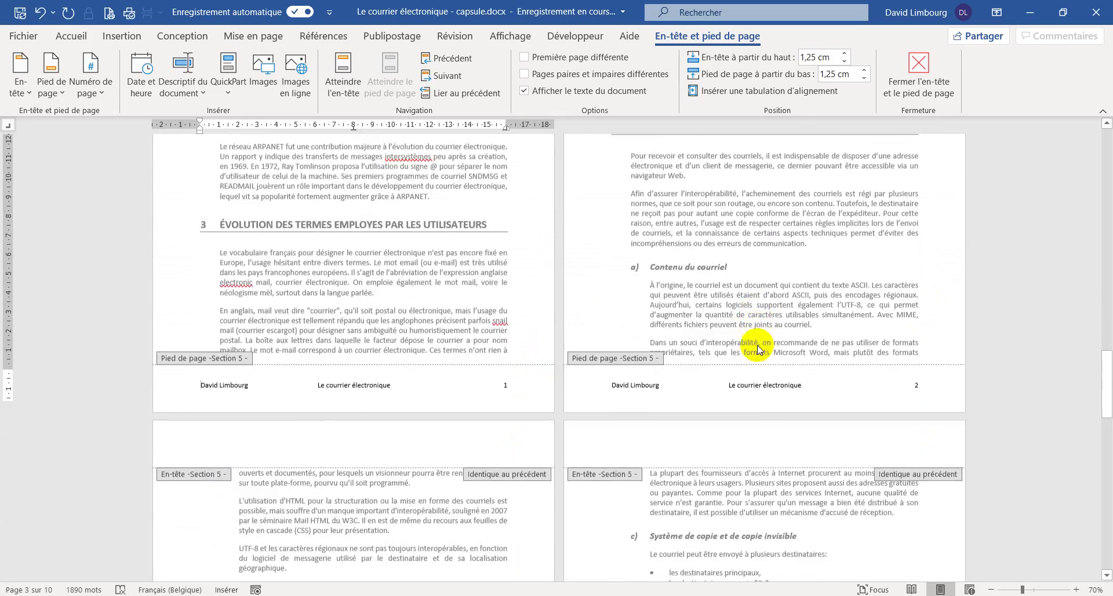
{"action": "scroll", "coordinate": [746, 359], "scroll_direction": "down", "scroll_amount": 10}
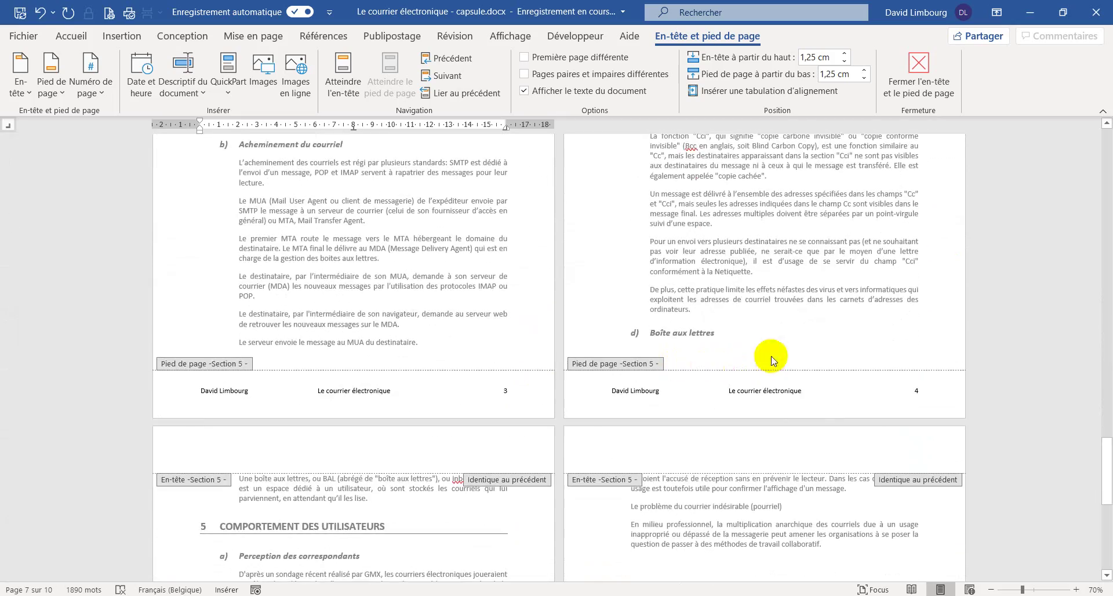
{"action": "scroll", "coordinate": [719, 371], "scroll_direction": "down", "scroll_amount": 3}
{"action": "scroll", "coordinate": [703, 379], "scroll_direction": "up", "scroll_amount": 8}
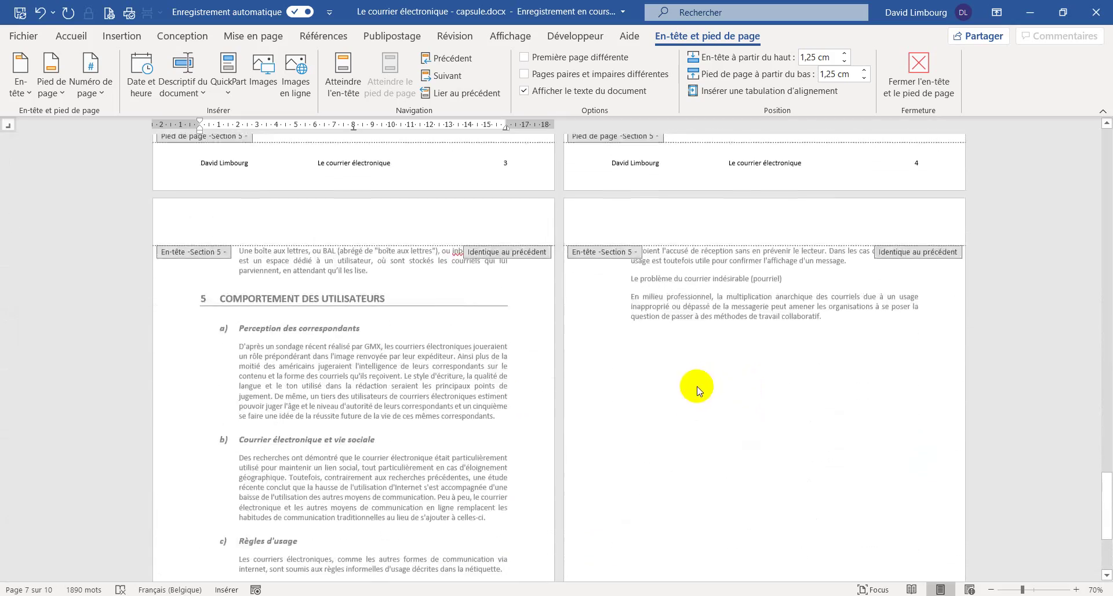
{"action": "scroll", "coordinate": [667, 395], "scroll_direction": "up", "scroll_amount": 10}
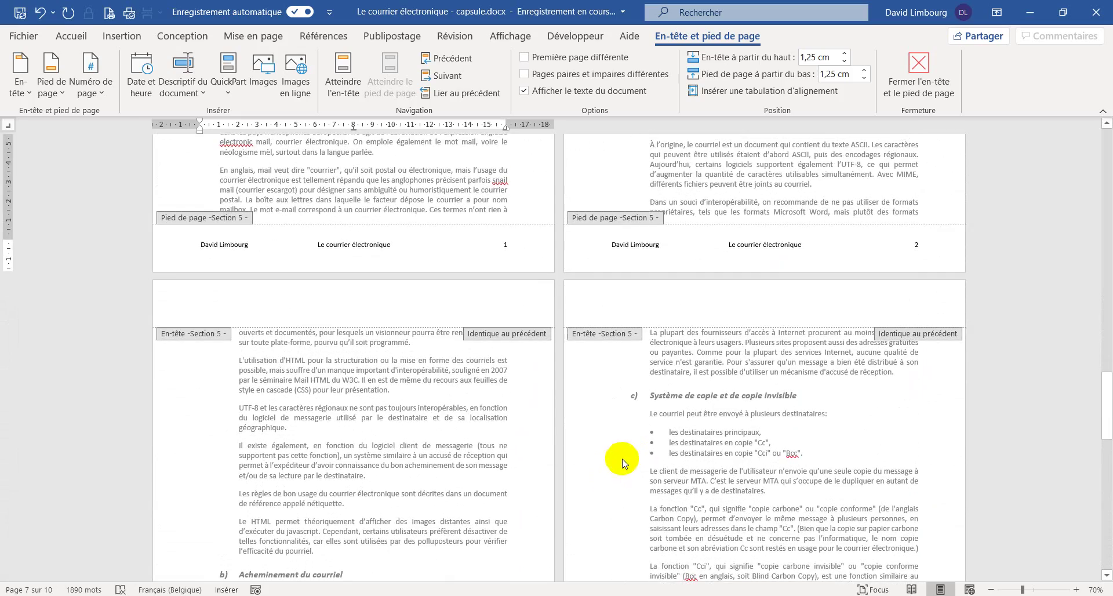
{"action": "scroll", "coordinate": [643, 443], "scroll_direction": "up", "scroll_amount": 2}
{"action": "scroll", "coordinate": [666, 394], "scroll_direction": "up", "scroll_amount": 3}
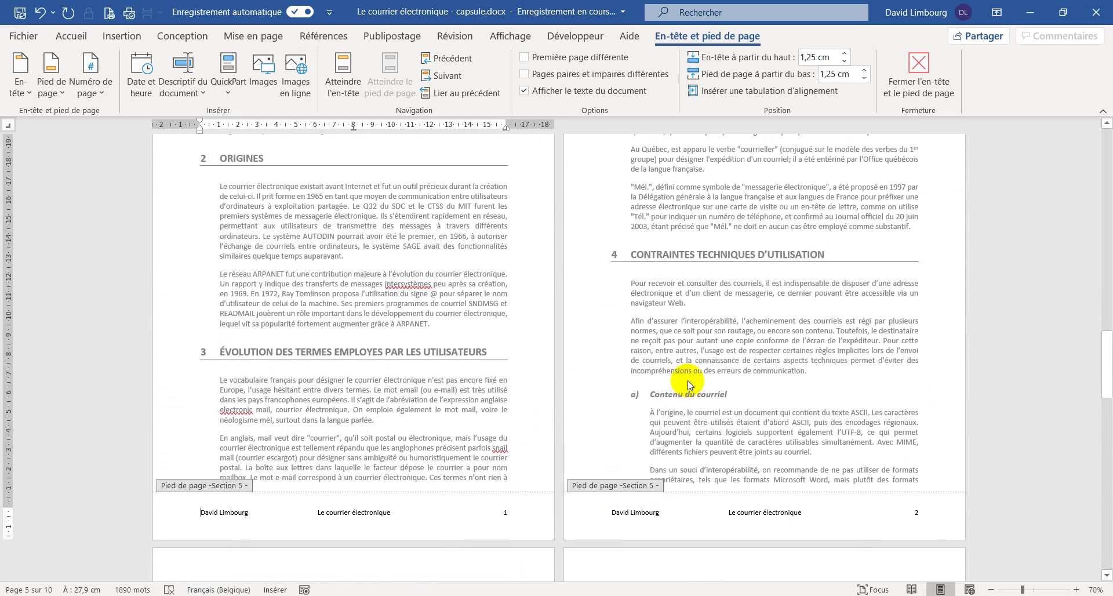
{"action": "scroll", "coordinate": [675, 371], "scroll_direction": "up", "scroll_amount": 6}
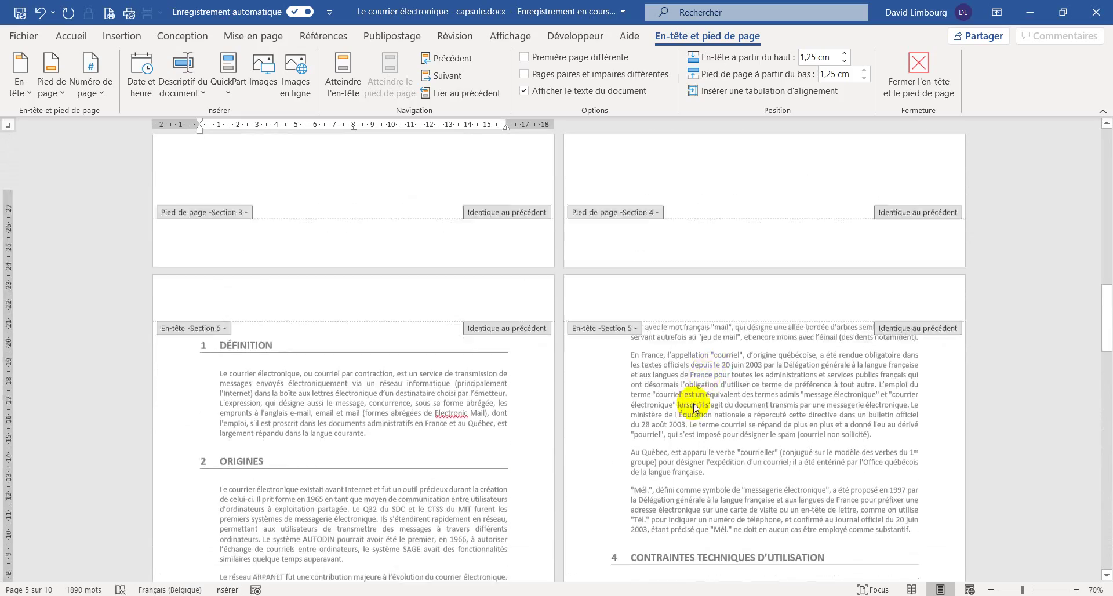
{"action": "scroll", "coordinate": [690, 405], "scroll_direction": "down", "scroll_amount": 4}
{"action": "scroll", "coordinate": [689, 412], "scroll_direction": "down", "scroll_amount": 10}
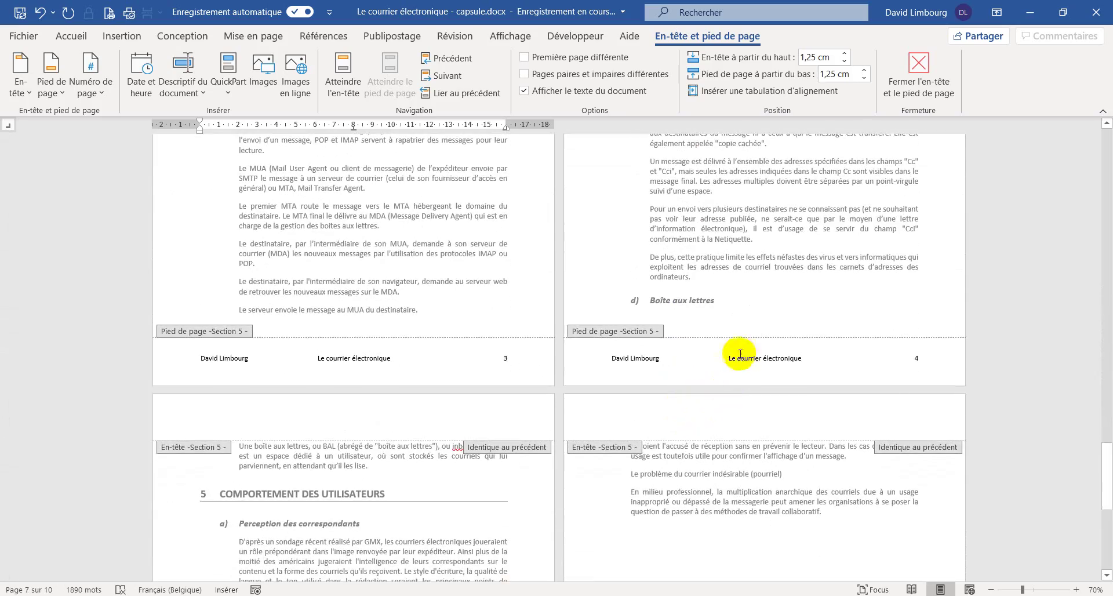
{"action": "left_click", "coordinate": [918, 67]}
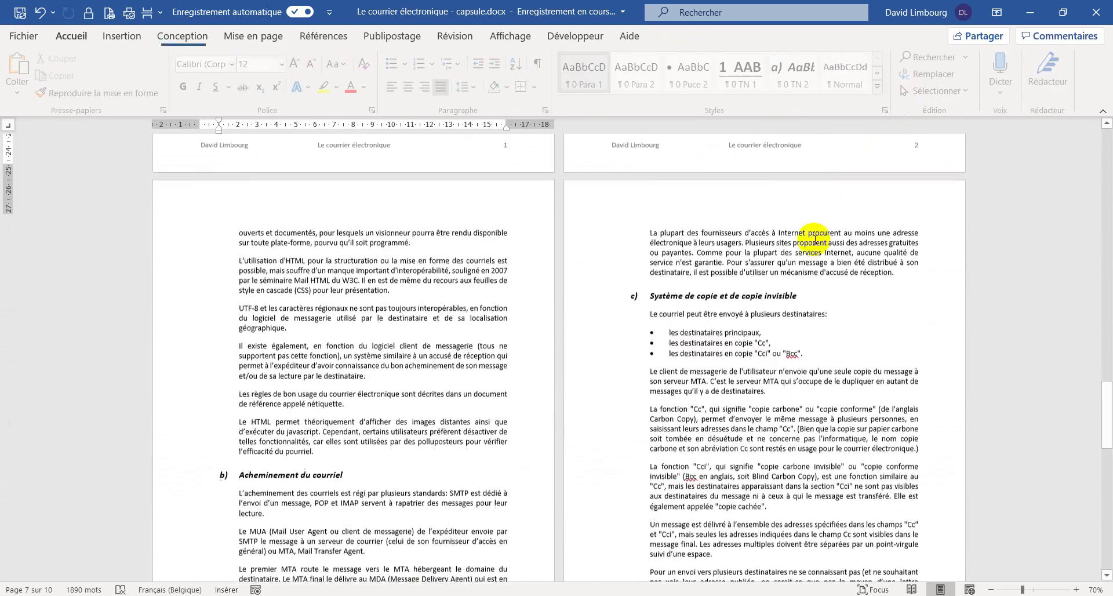
{"action": "scroll", "coordinate": [672, 467], "scroll_direction": "up", "scroll_amount": 5}
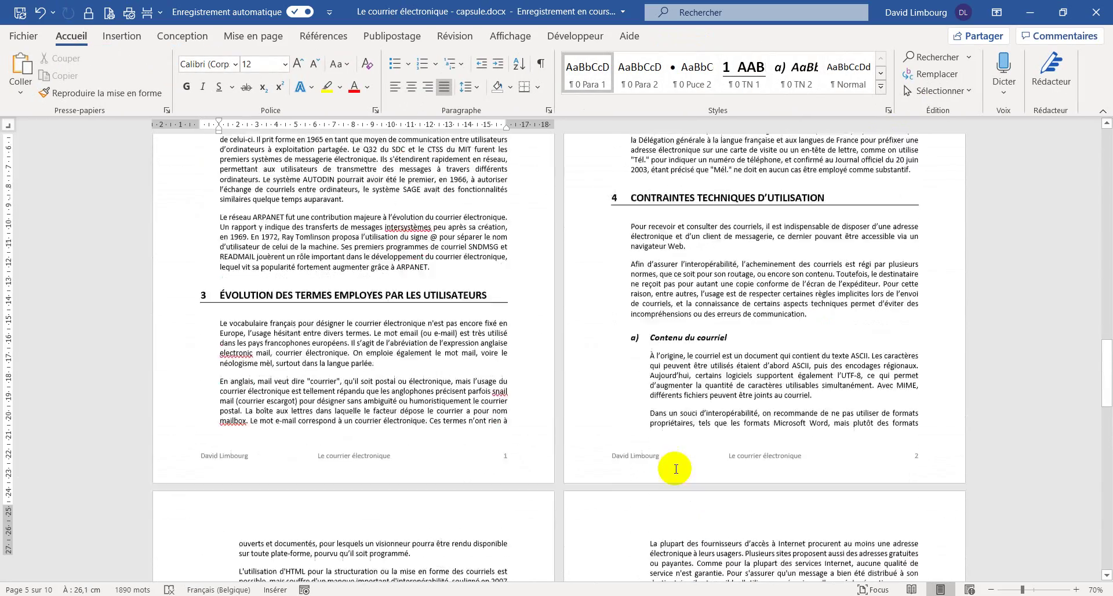
{"action": "scroll", "coordinate": [675, 470], "scroll_direction": "up", "scroll_amount": 3}
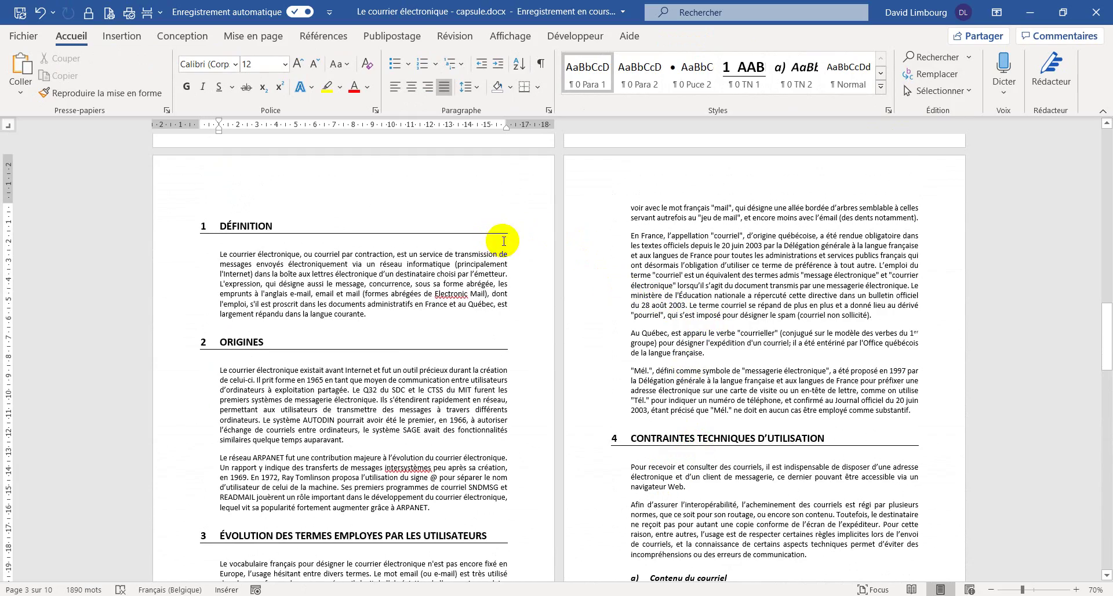
{"action": "scroll", "coordinate": [502, 271], "scroll_direction": "down", "scroll_amount": 1}
{"action": "scroll", "coordinate": [502, 270], "scroll_direction": "down", "scroll_amount": 2}
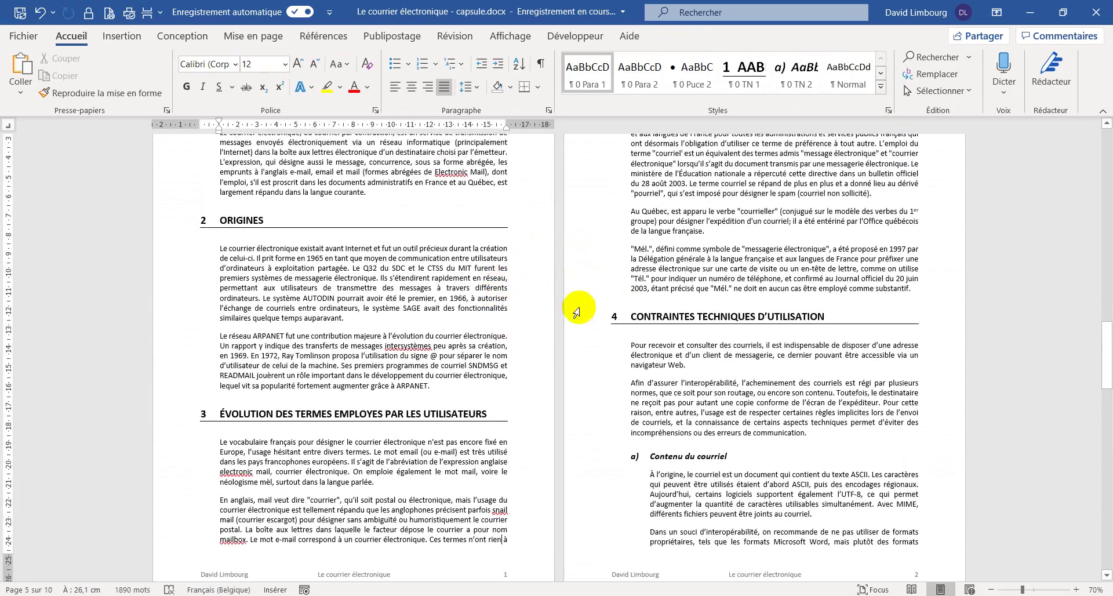
{"action": "scroll", "coordinate": [589, 295], "scroll_direction": "down", "scroll_amount": 1}
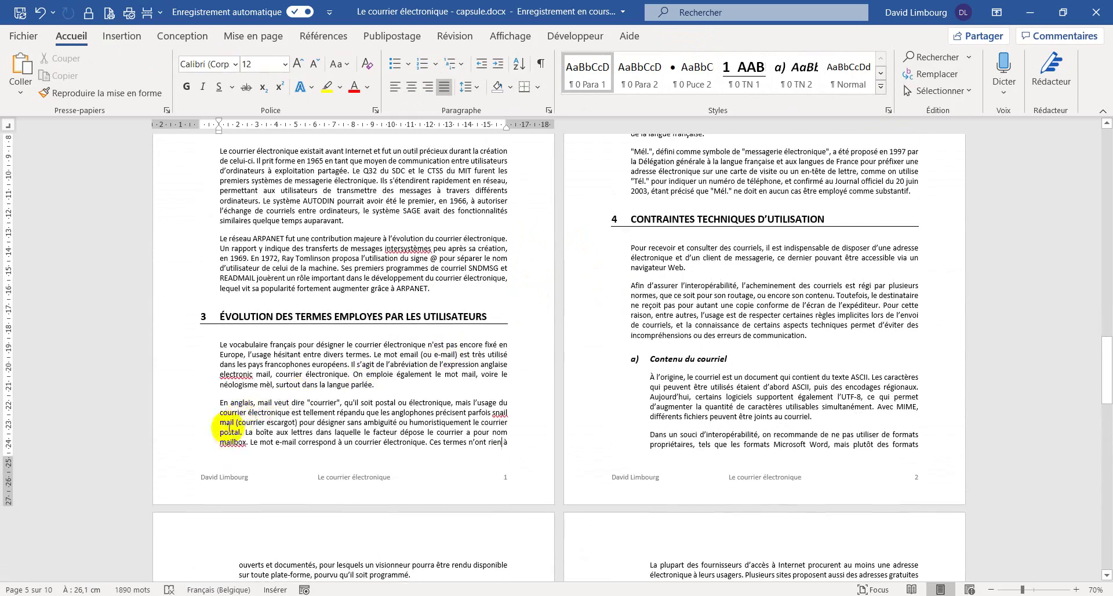
{"action": "left_click_drag", "start_coordinate": [222, 432], "coordinate": [511, 441]}
{"action": "scroll", "coordinate": [720, 380], "scroll_direction": "up", "scroll_amount": 4}
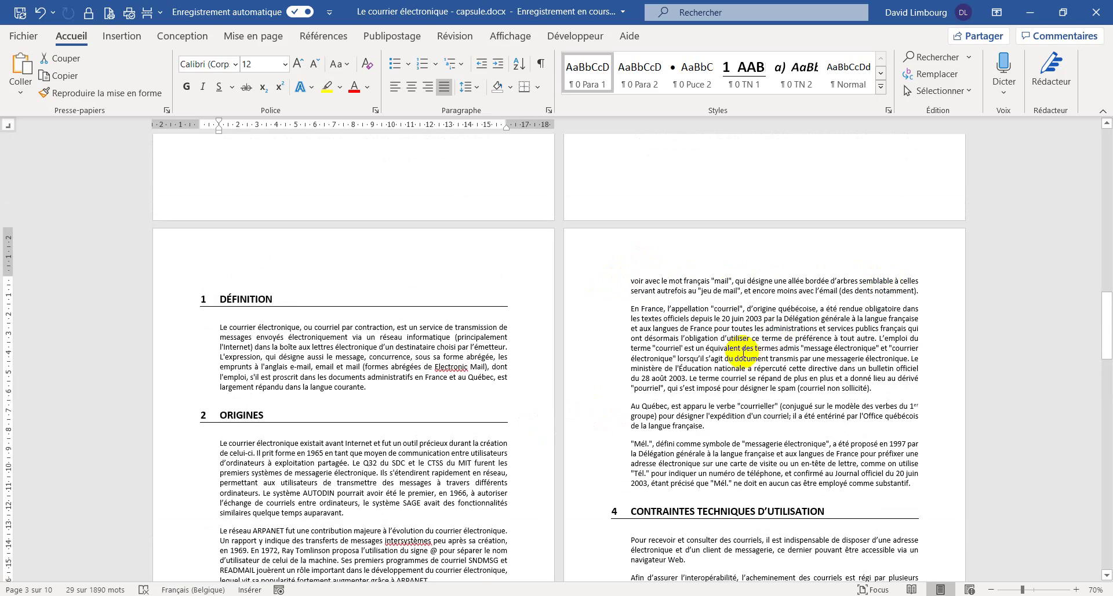
{"action": "scroll", "coordinate": [738, 348], "scroll_direction": "down", "scroll_amount": 3}
{"action": "scroll", "coordinate": [729, 335], "scroll_direction": "down", "scroll_amount": 6}
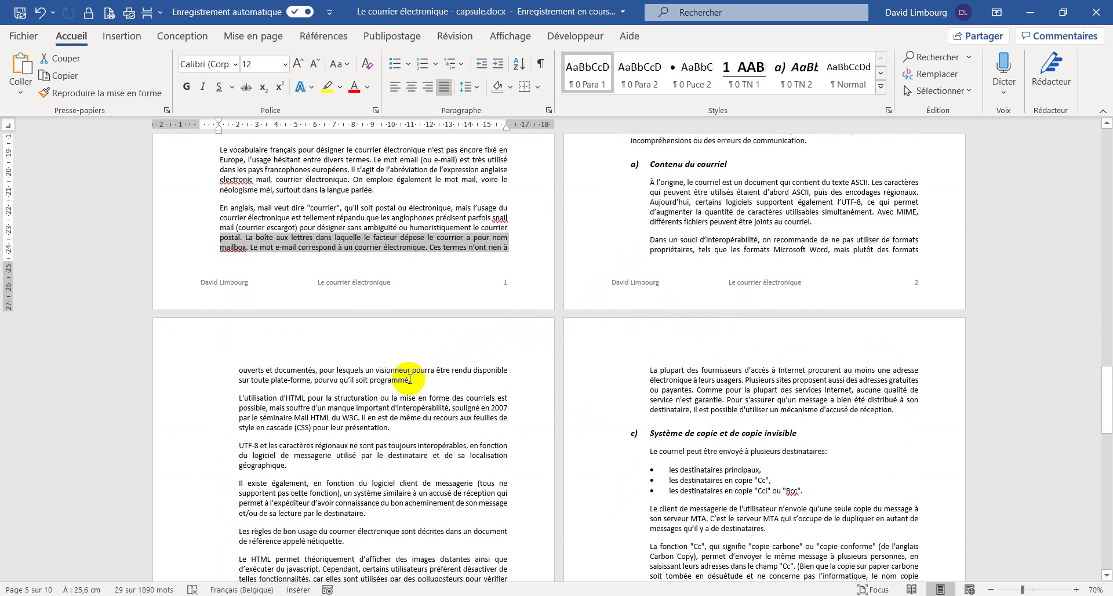
- Insert a page break before the 'Dans un souci d'interopérabilité' paragraph
{"action": "left_click", "coordinate": [652, 240]}
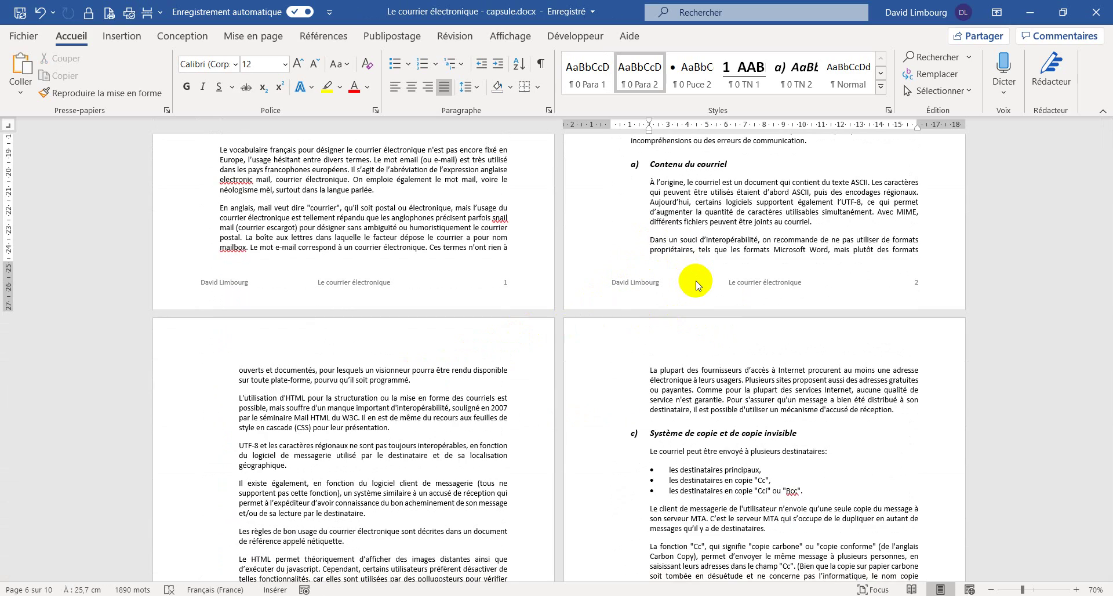
{"action": "key", "text": "ctrl+Return"}
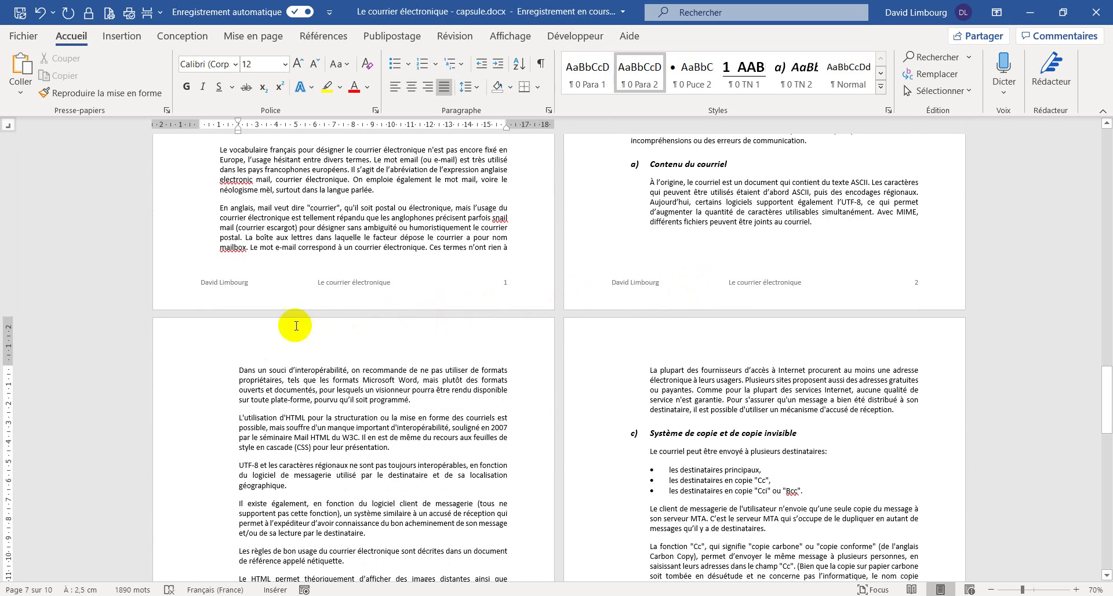
{"action": "scroll", "coordinate": [360, 354], "scroll_direction": "down", "scroll_amount": 10}
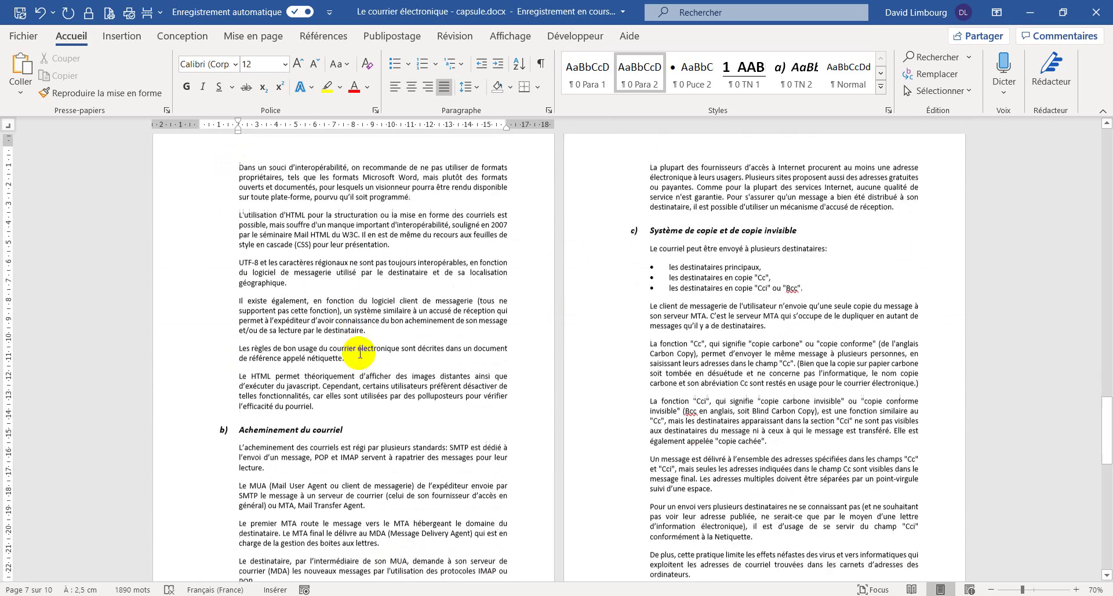
{"action": "scroll", "coordinate": [360, 353], "scroll_direction": "down", "scroll_amount": 1}
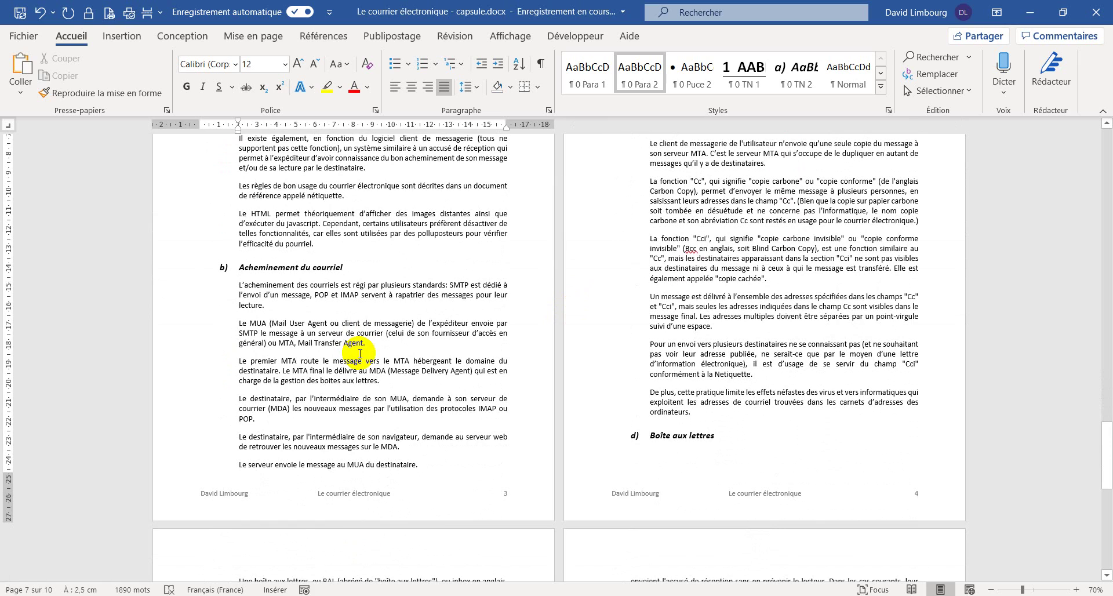
{"action": "left_click", "coordinate": [246, 465]}
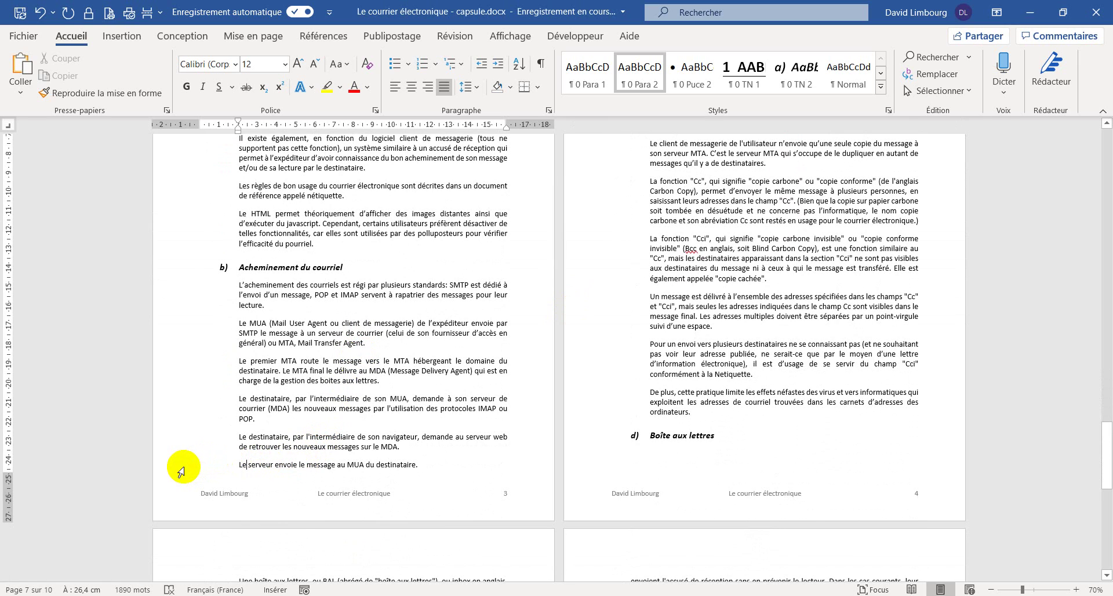
{"action": "left_click", "coordinate": [181, 470]}
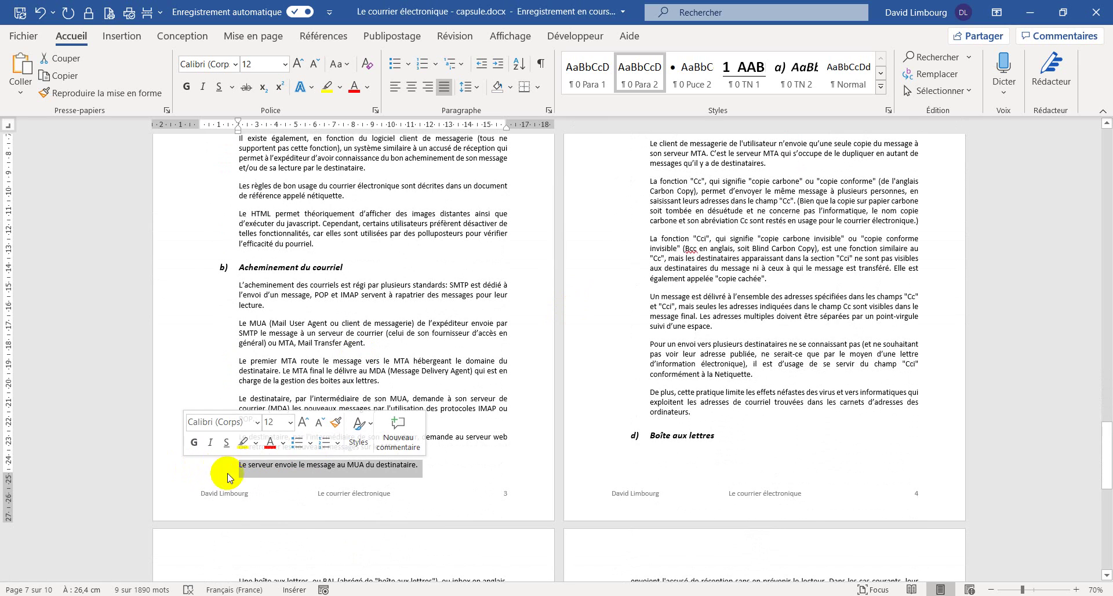
{"action": "left_click", "coordinate": [441, 466]}
{"action": "scroll", "coordinate": [621, 364], "scroll_direction": "up", "scroll_amount": 5}
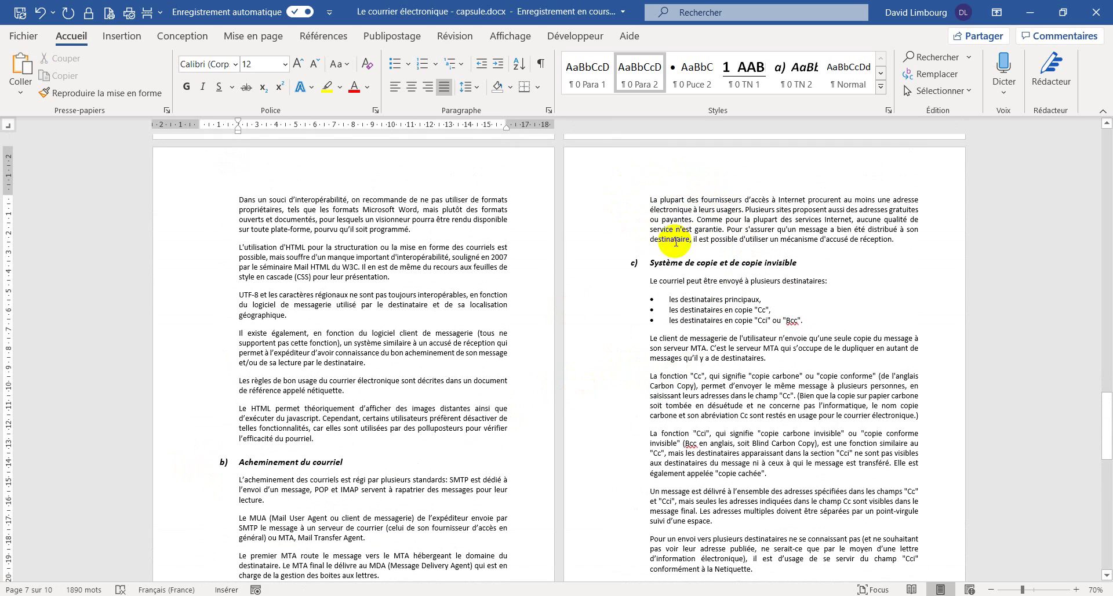
{"action": "scroll", "coordinate": [738, 212], "scroll_direction": "down", "scroll_amount": 5}
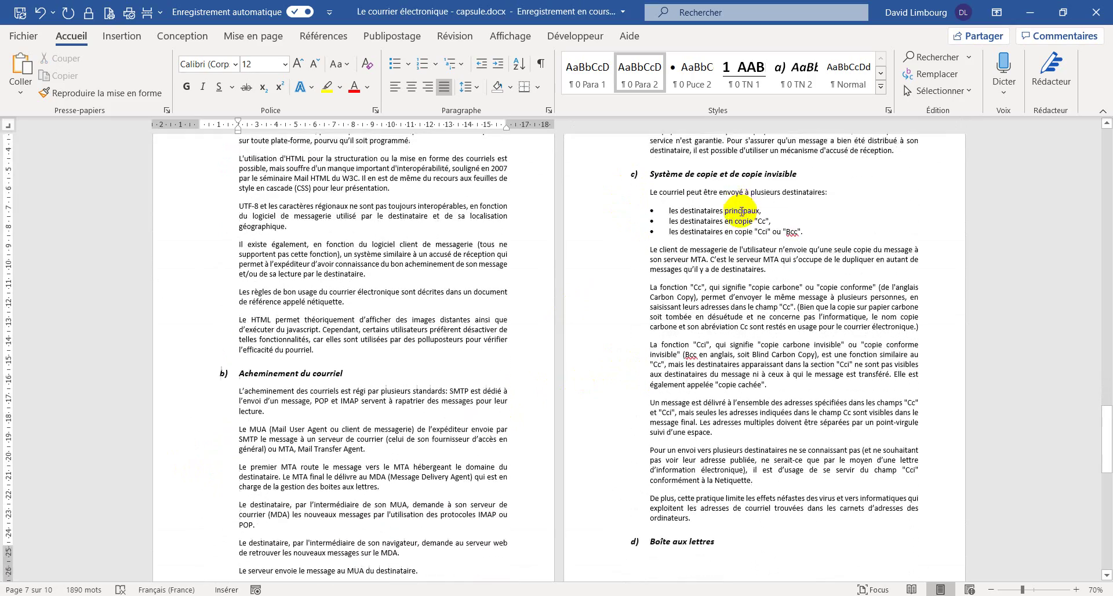
{"action": "scroll", "coordinate": [735, 233], "scroll_direction": "down", "scroll_amount": 4}
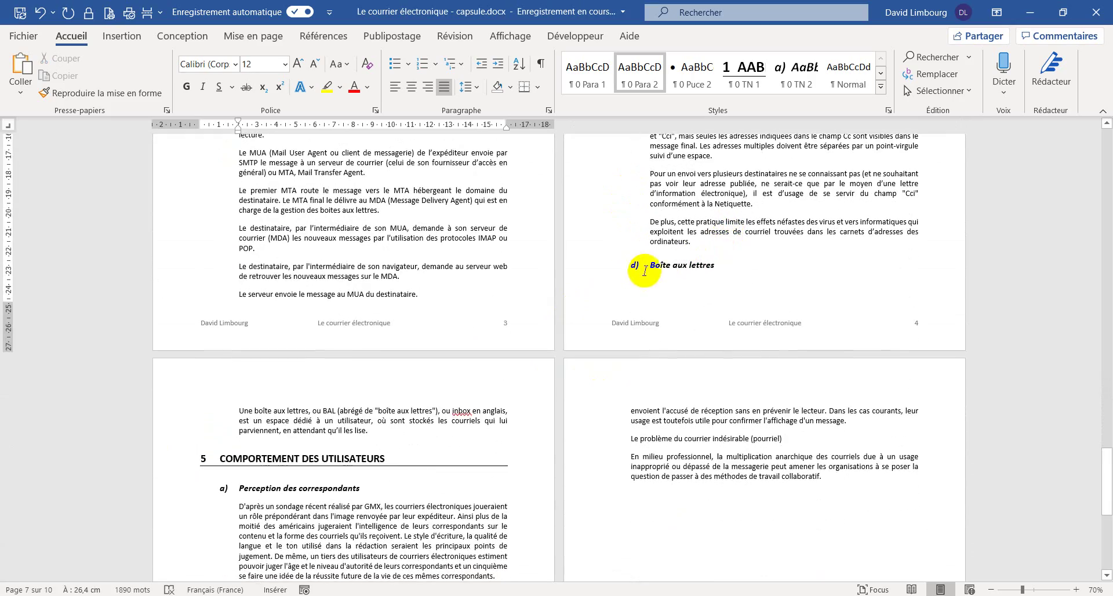
- Insert a page break before the 'd) Boîte aux lettres' heading and scroll back through the document
{"action": "left_click", "coordinate": [649, 266]}
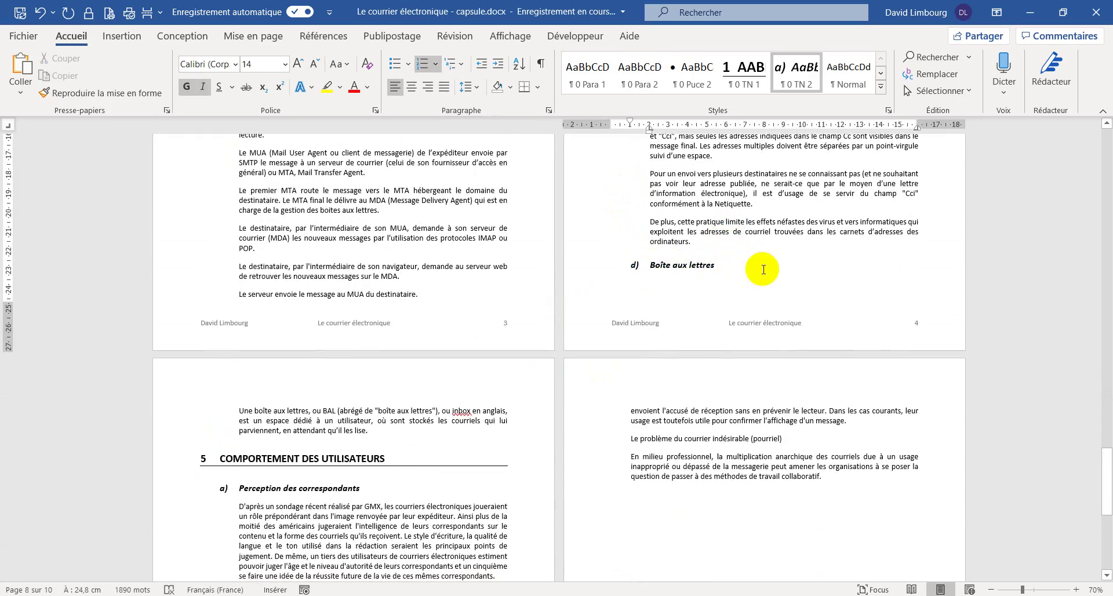
{"action": "key", "text": "ctrl+Return"}
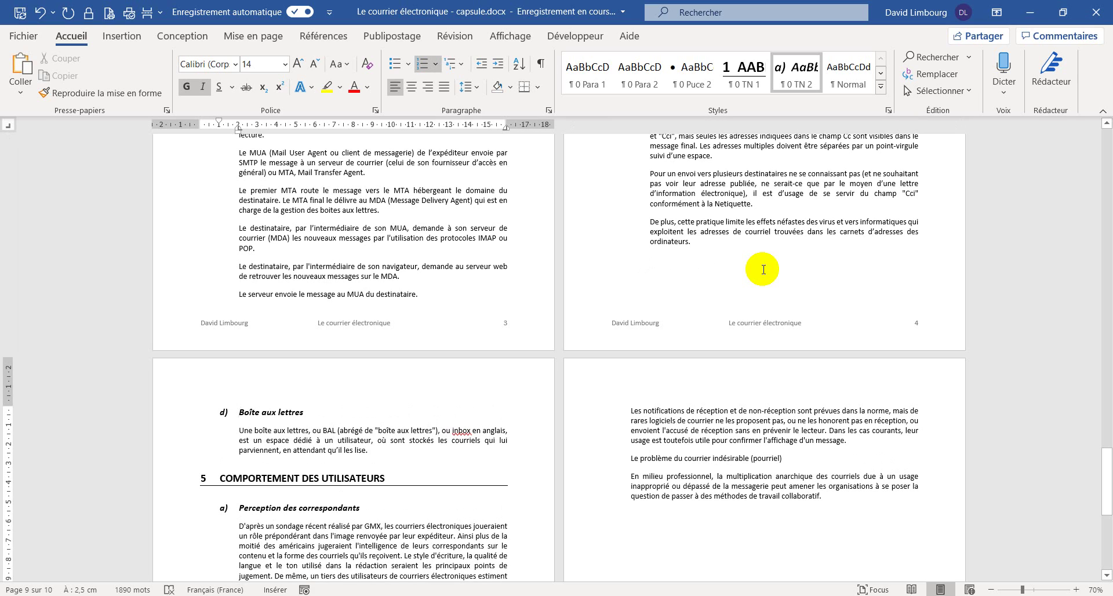
{"action": "scroll", "coordinate": [308, 358], "scroll_direction": "down", "scroll_amount": 5}
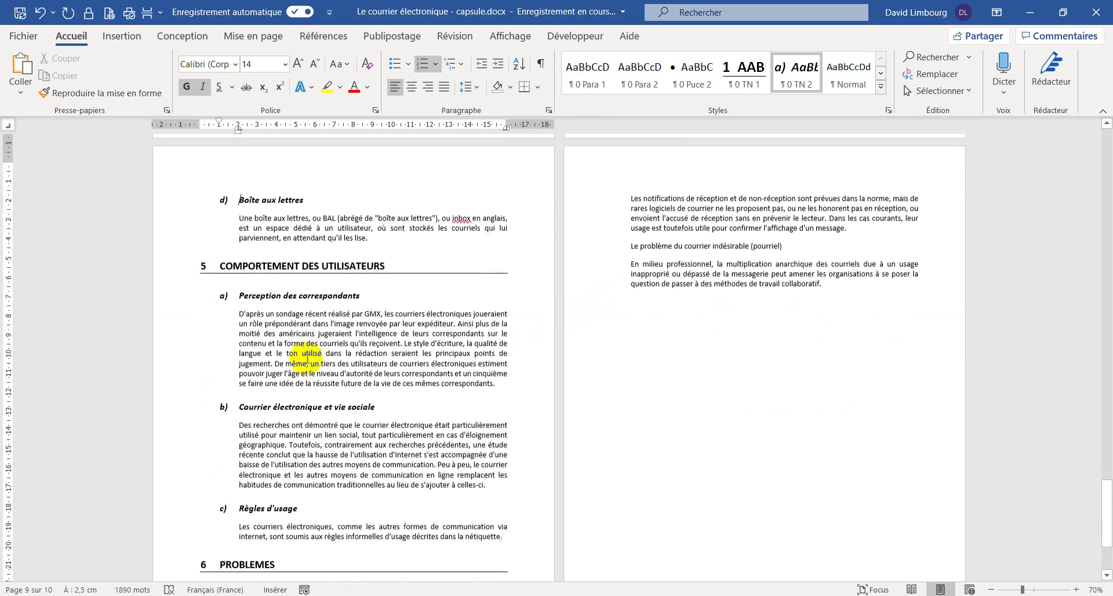
{"action": "scroll", "coordinate": [308, 357], "scroll_direction": "down", "scroll_amount": 3}
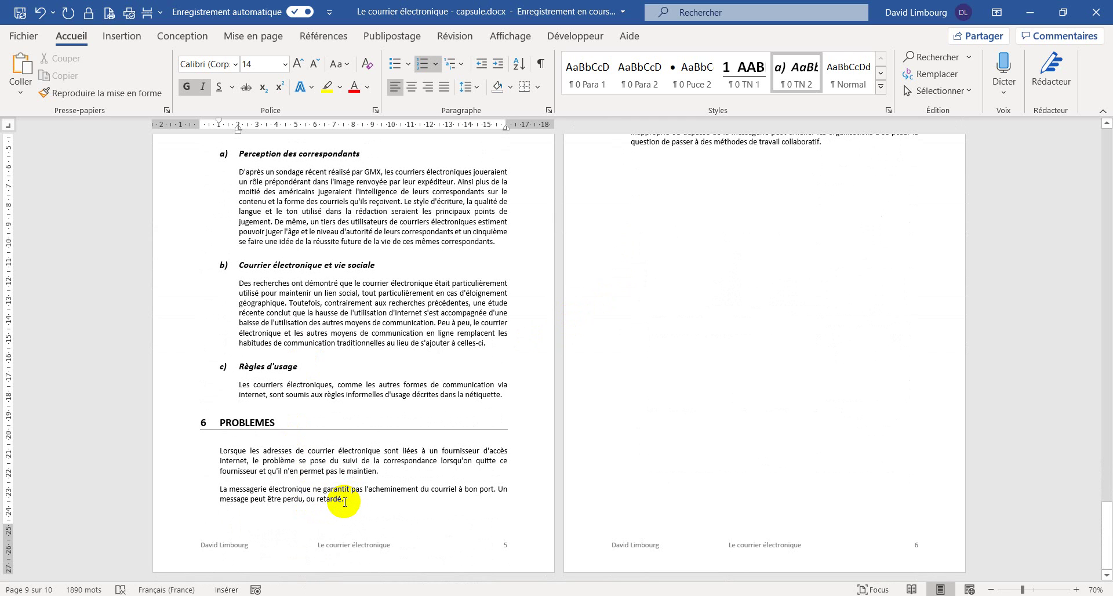
{"action": "scroll", "coordinate": [673, 350], "scroll_direction": "up", "scroll_amount": 5}
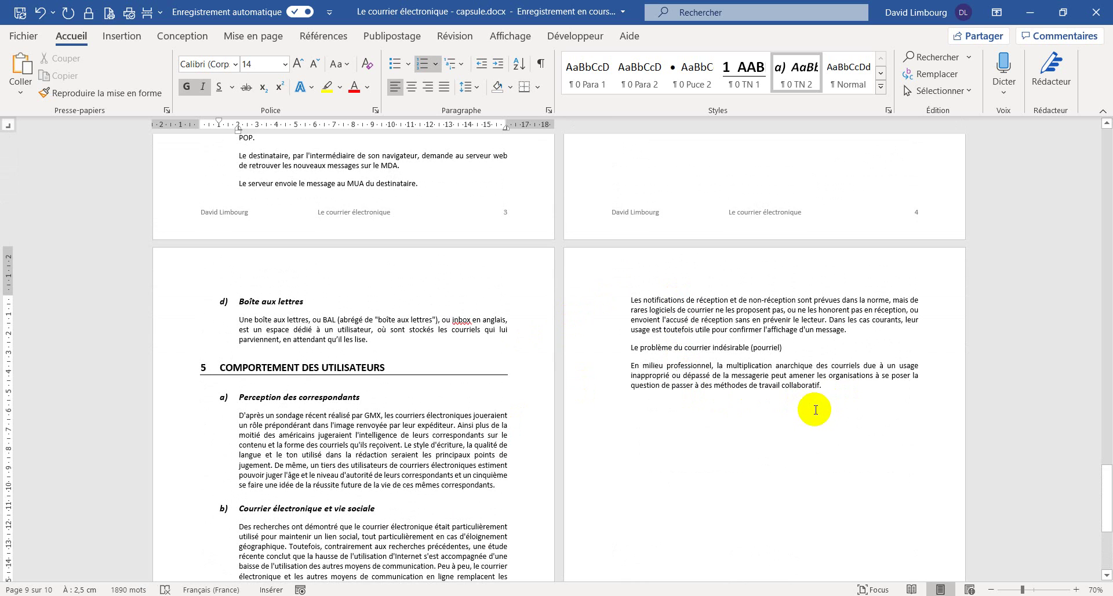
{"action": "scroll", "coordinate": [817, 406], "scroll_direction": "down", "scroll_amount": 5}
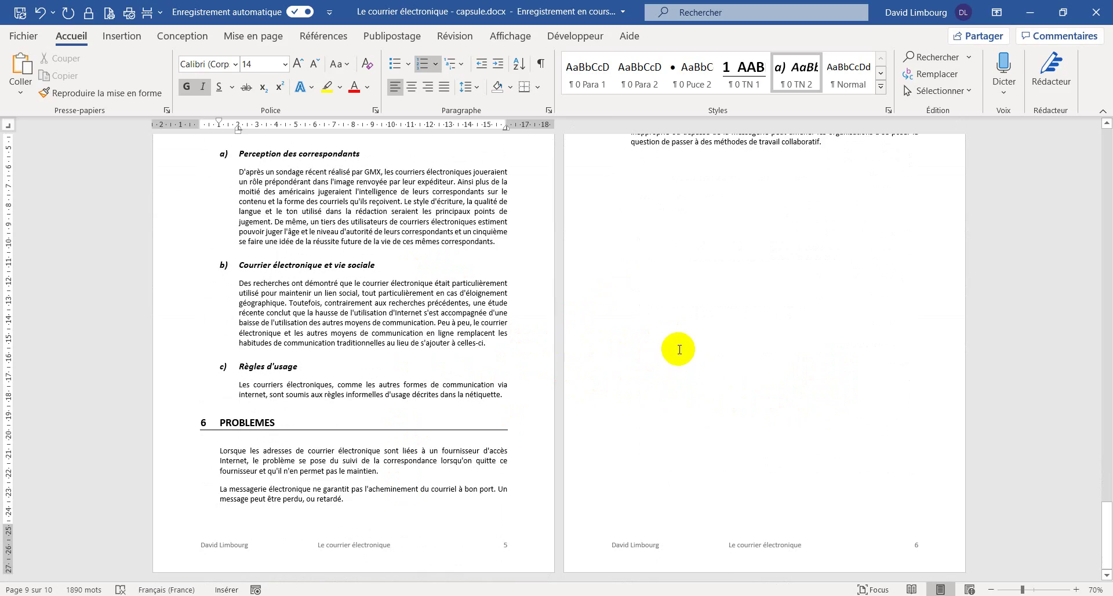
{"action": "scroll", "coordinate": [689, 352], "scroll_direction": "up", "scroll_amount": 10}
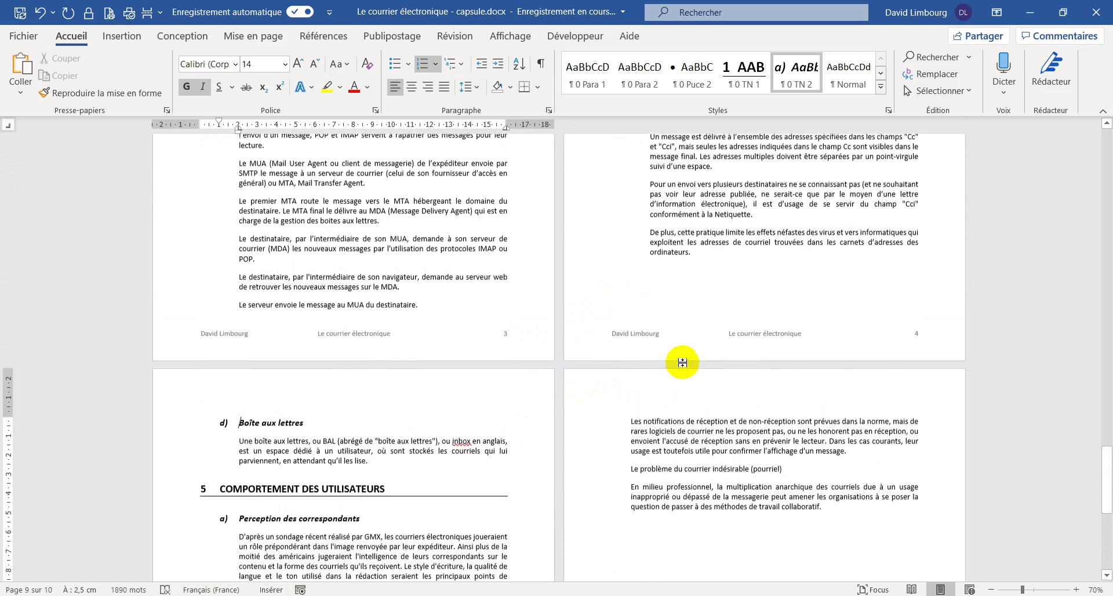
{"action": "scroll", "coordinate": [681, 365], "scroll_direction": "up", "scroll_amount": 10}
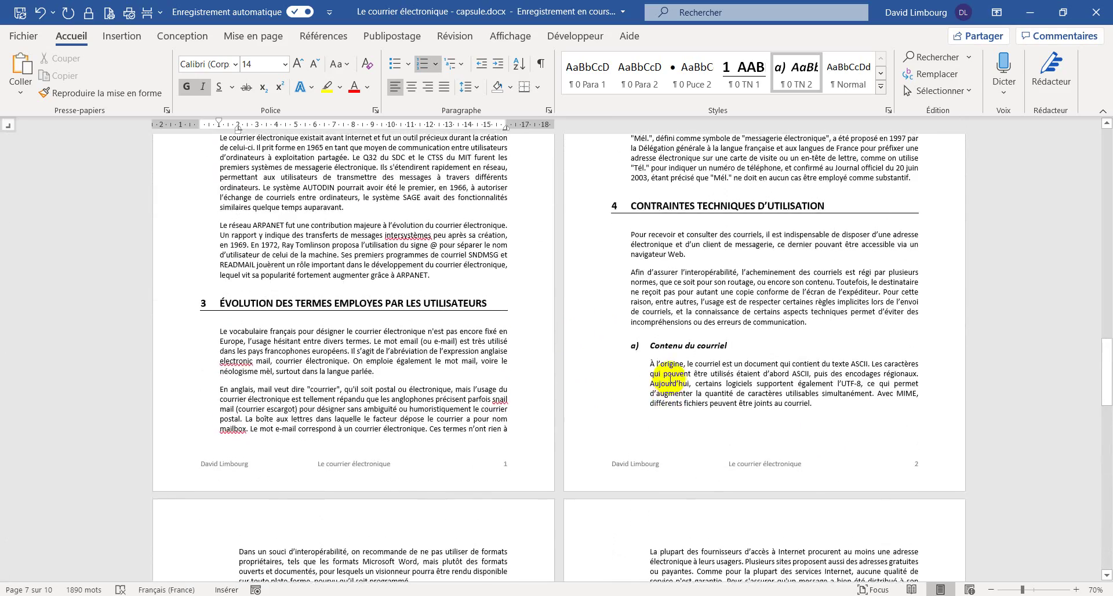
{"action": "scroll", "coordinate": [671, 379], "scroll_direction": "up", "scroll_amount": 10}
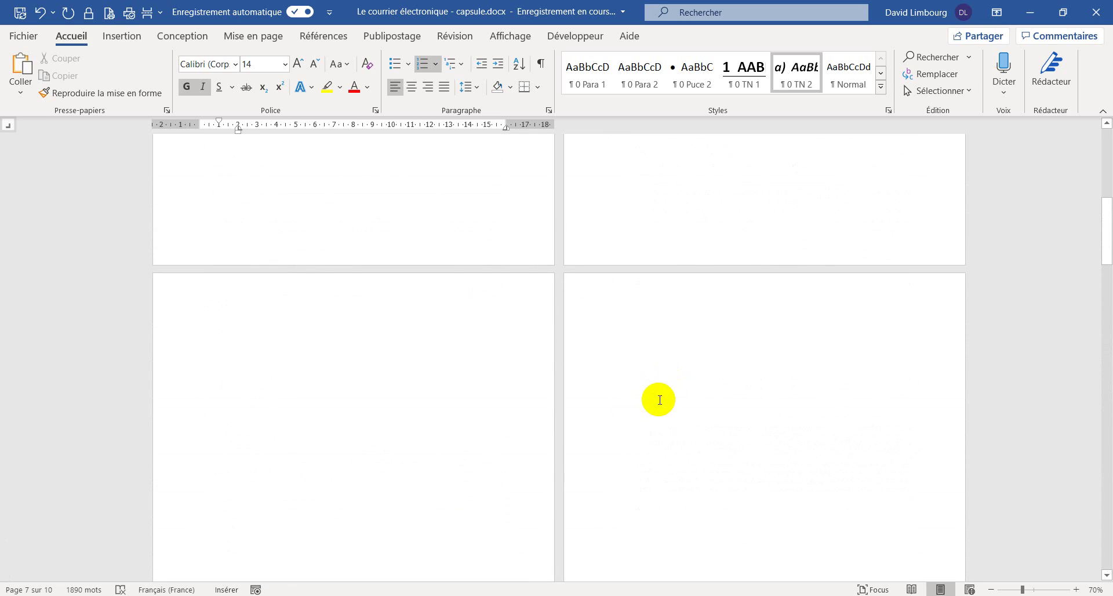
{"action": "scroll", "coordinate": [664, 391], "scroll_direction": "up", "scroll_amount": 10}
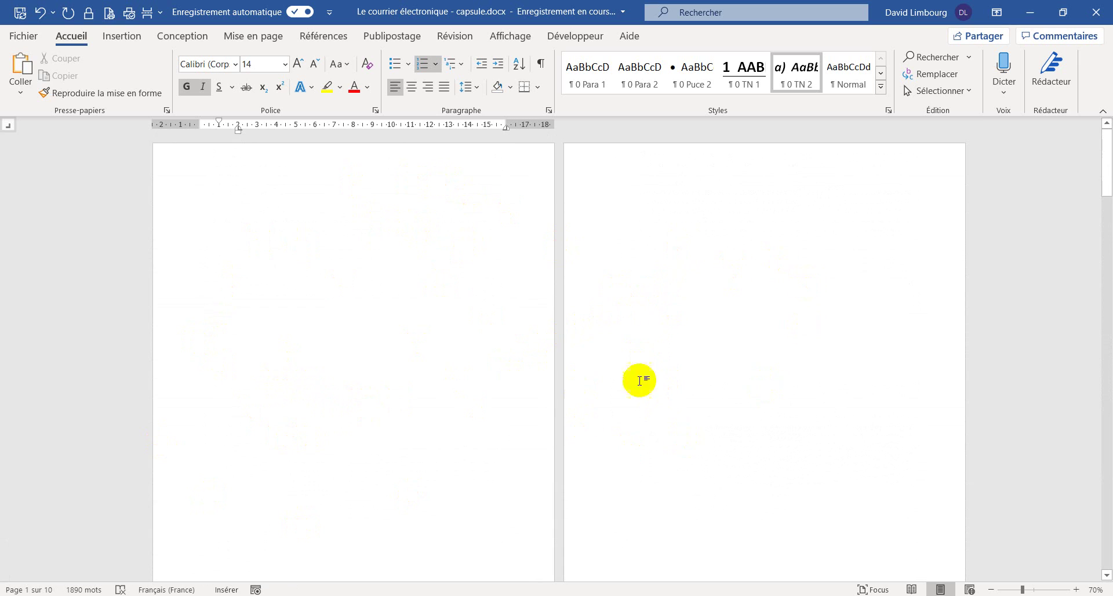
{"action": "scroll", "coordinate": [692, 346], "scroll_direction": "down", "scroll_amount": 1}
{"action": "scroll", "coordinate": [692, 346], "scroll_direction": "down", "scroll_amount": 8}
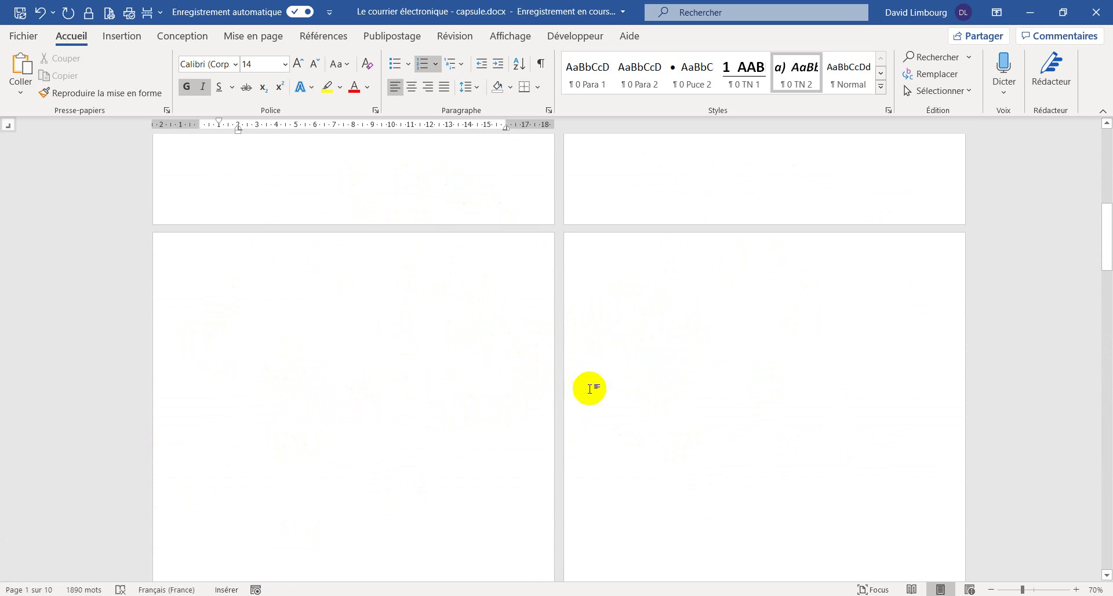
- Show formatting marks, add a line above the section break on page 4, and type 'Table des matières'
{"action": "left_click", "coordinate": [638, 266]}
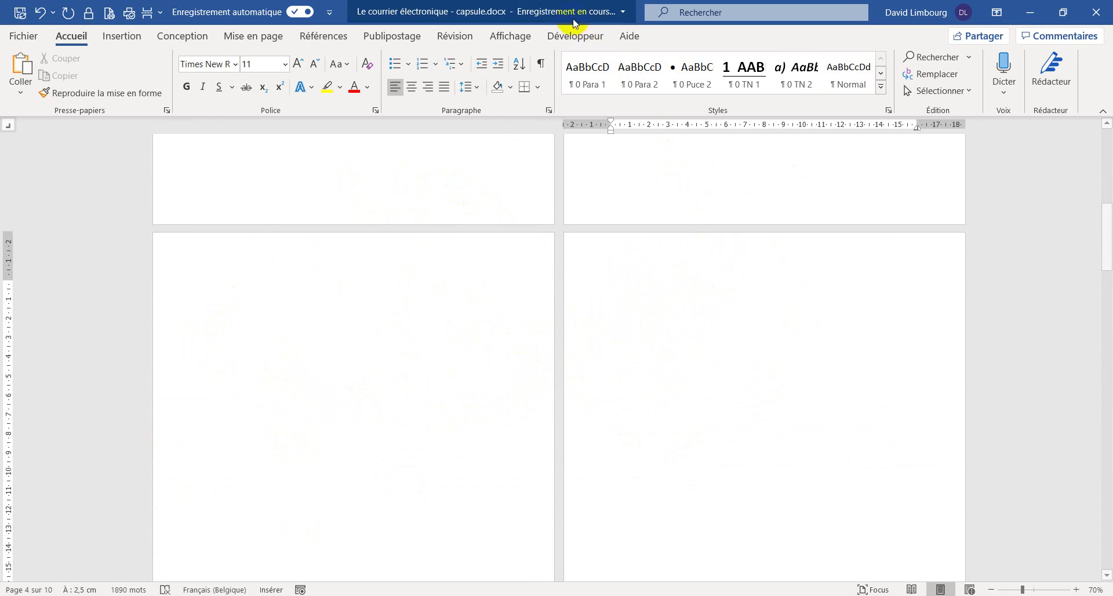
{"action": "left_click", "coordinate": [542, 64]}
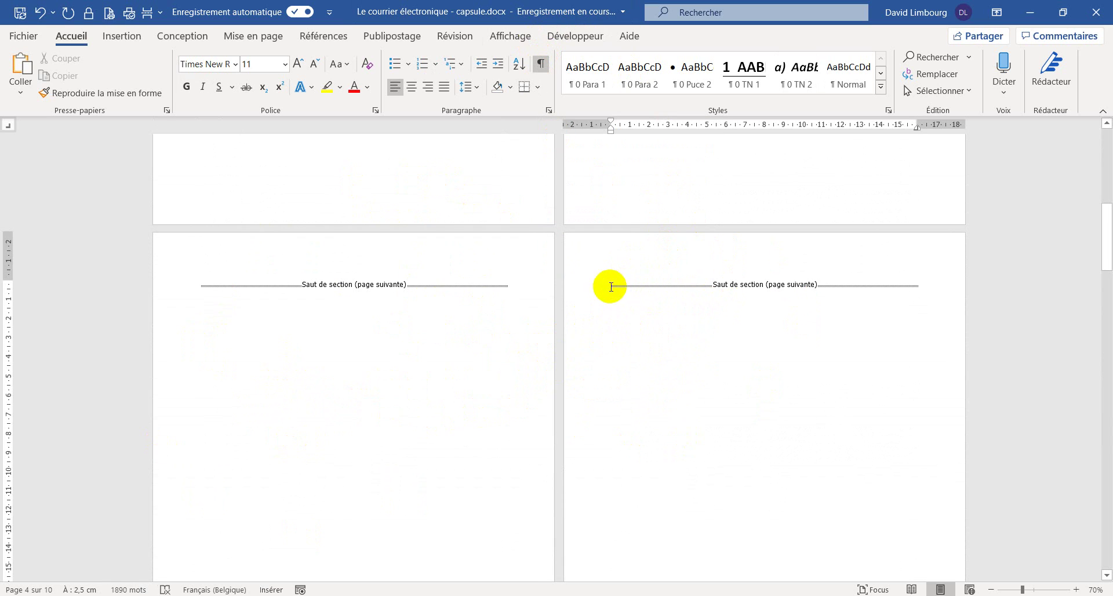
{"action": "scroll", "coordinate": [695, 313], "scroll_direction": "down", "scroll_amount": 3}
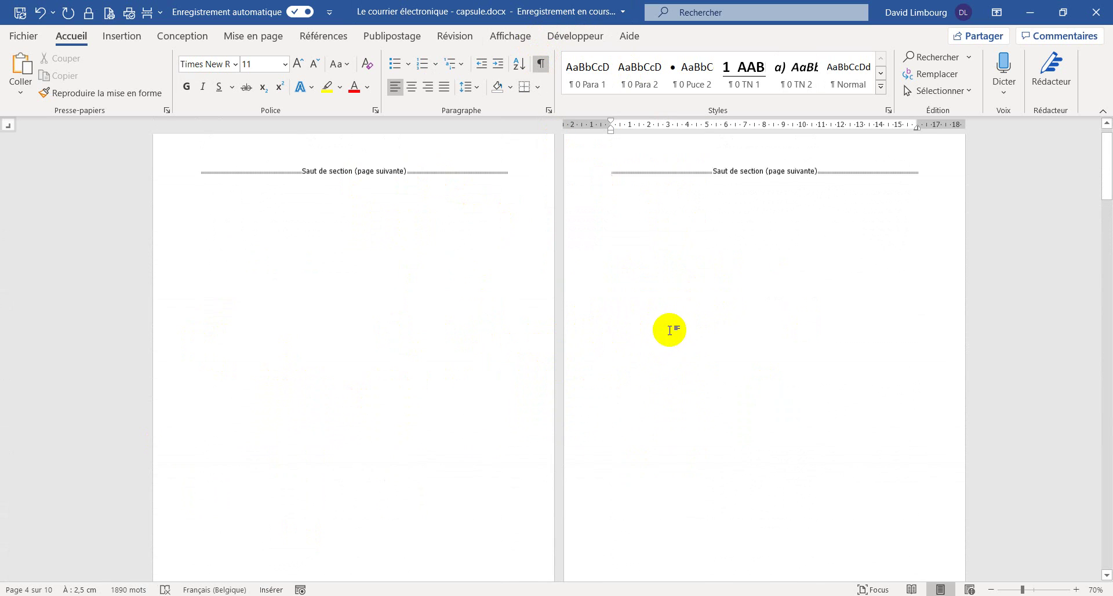
{"action": "scroll", "coordinate": [669, 329], "scroll_direction": "up", "scroll_amount": 3}
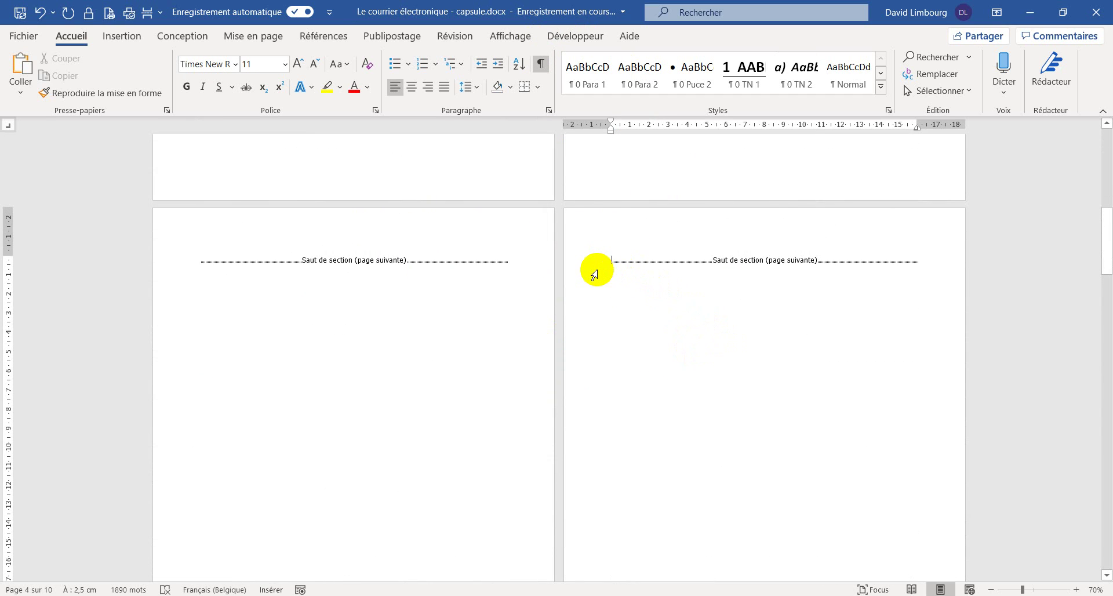
{"action": "key", "text": "Return"}
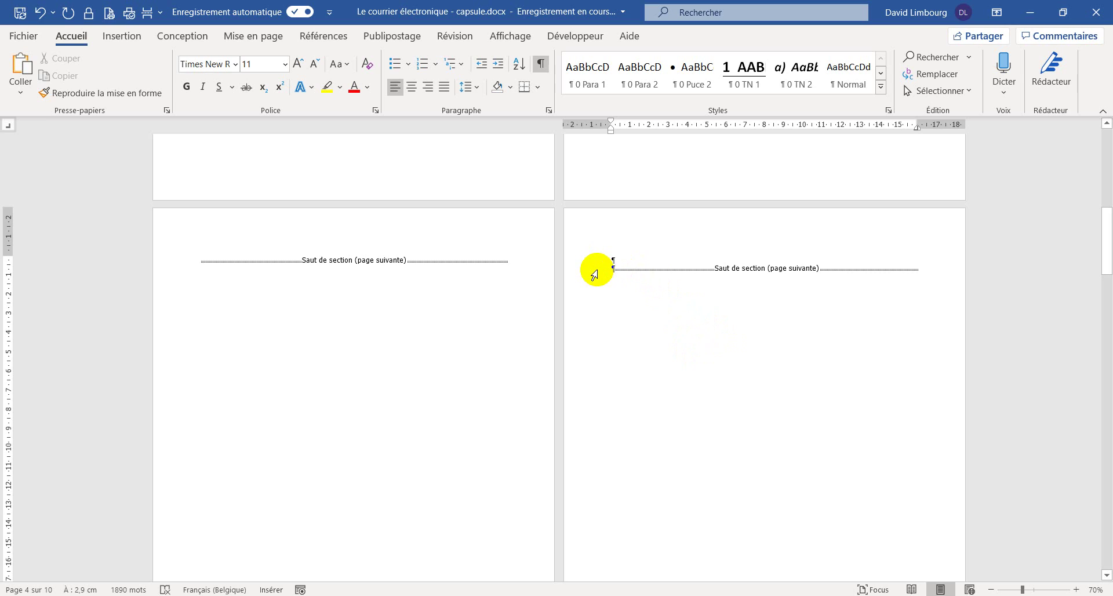
{"action": "left_click", "coordinate": [633, 258]}
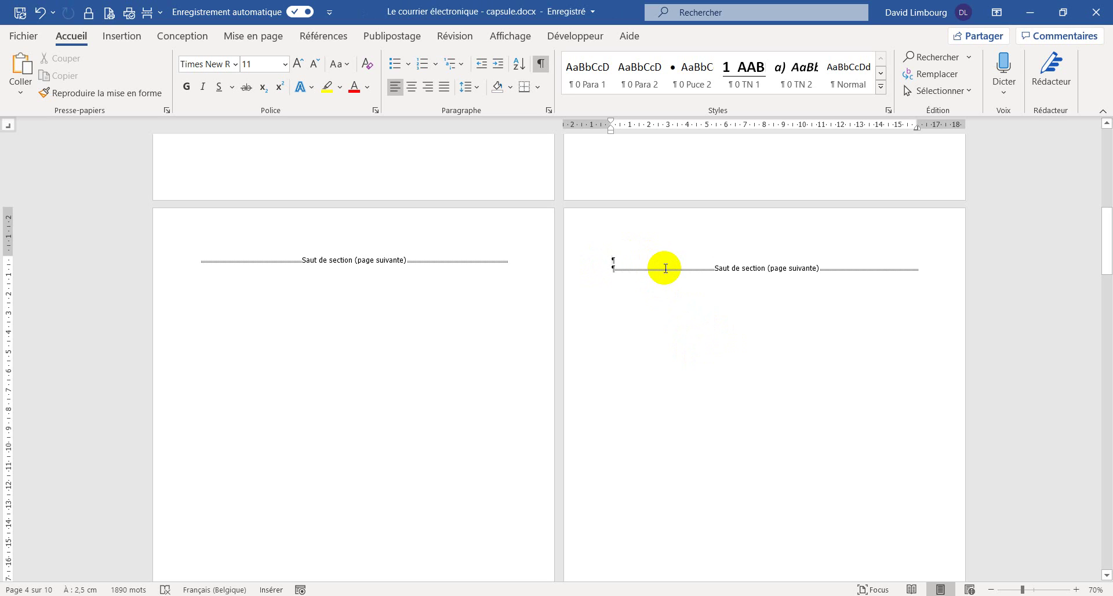
{"action": "type", "text": "Table des matières"}
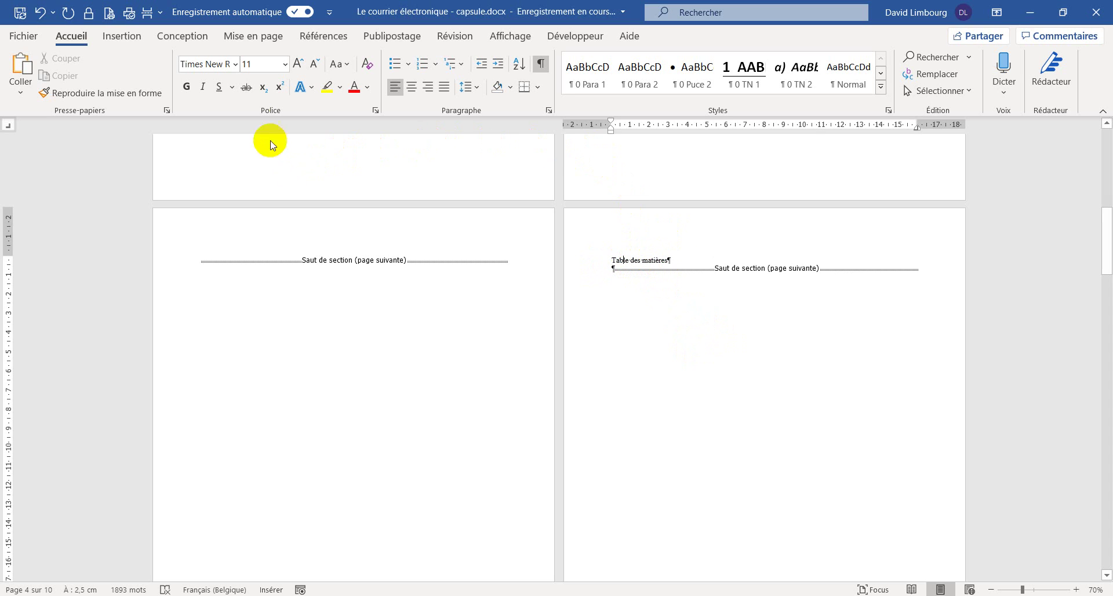
- Format the 'Table des matières' heading as Calibri 14 pt bold in all capitals
{"action": "left_click", "coordinate": [235, 64]}
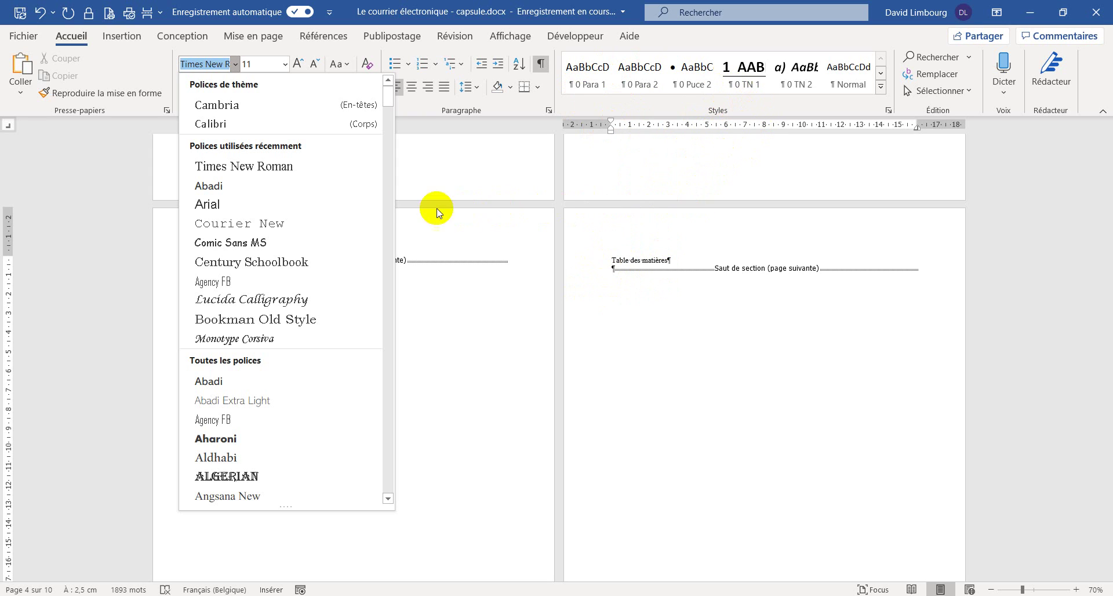
{"action": "left_click", "coordinate": [226, 121]}
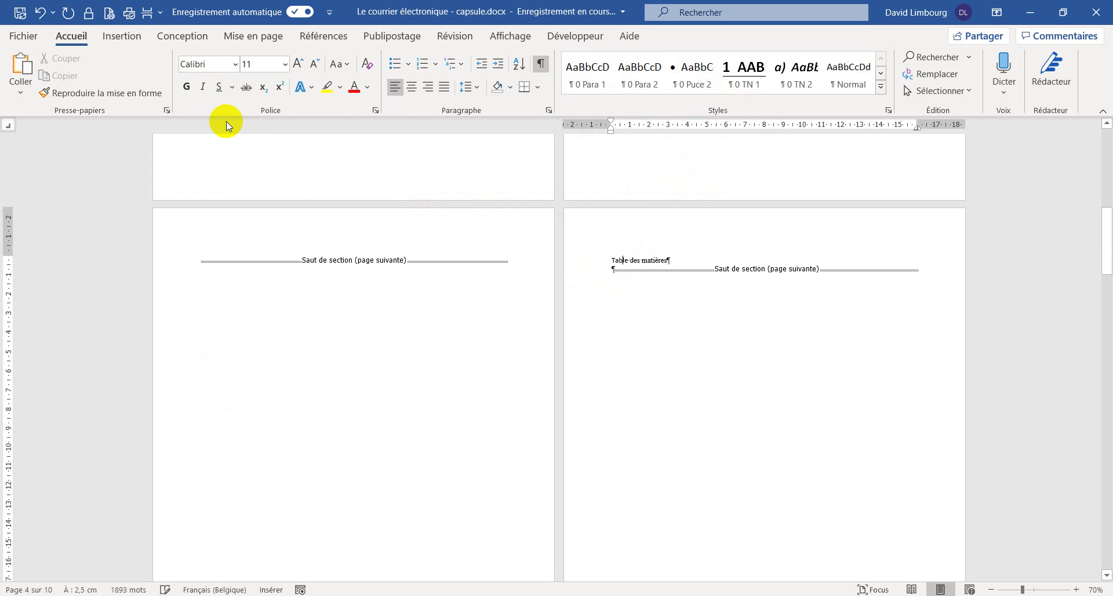
{"action": "left_click", "coordinate": [579, 258]}
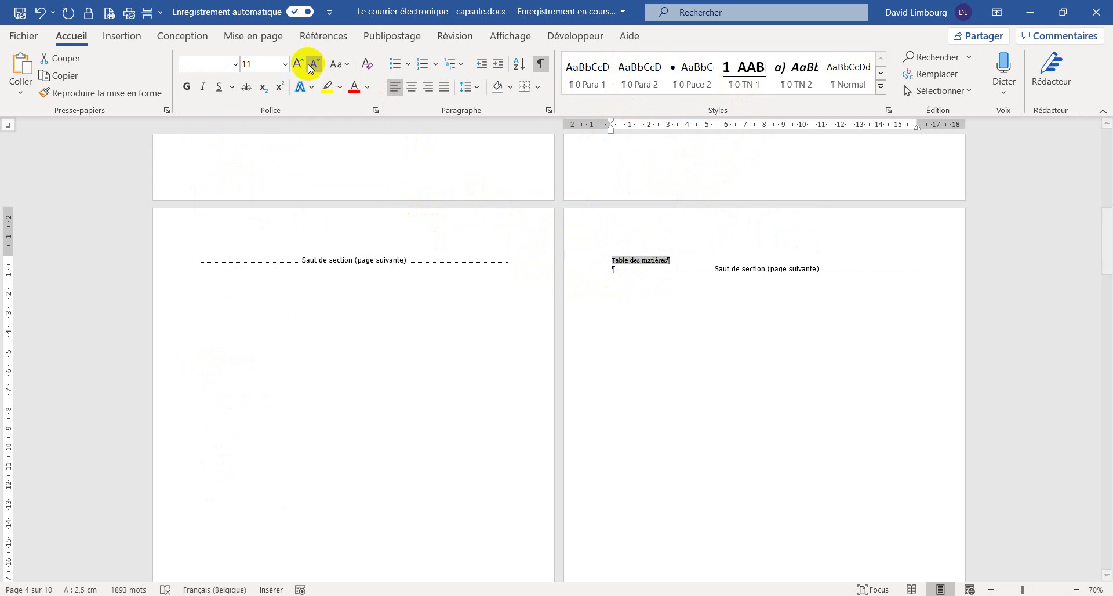
{"action": "left_click", "coordinate": [235, 64]}
{"action": "left_click", "coordinate": [215, 122]}
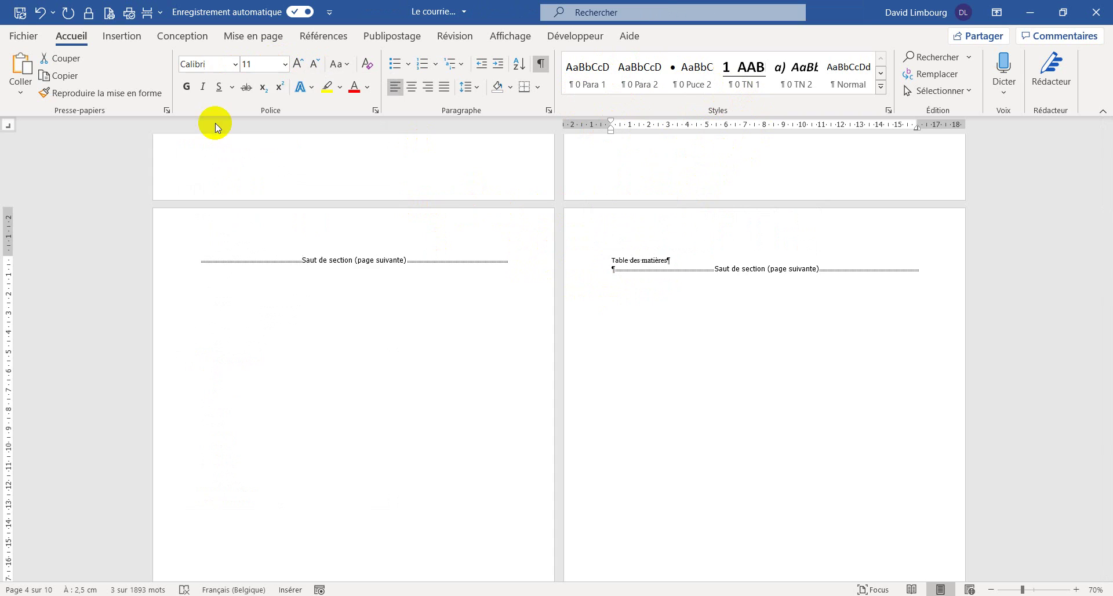
{"action": "left_click", "coordinate": [285, 65]}
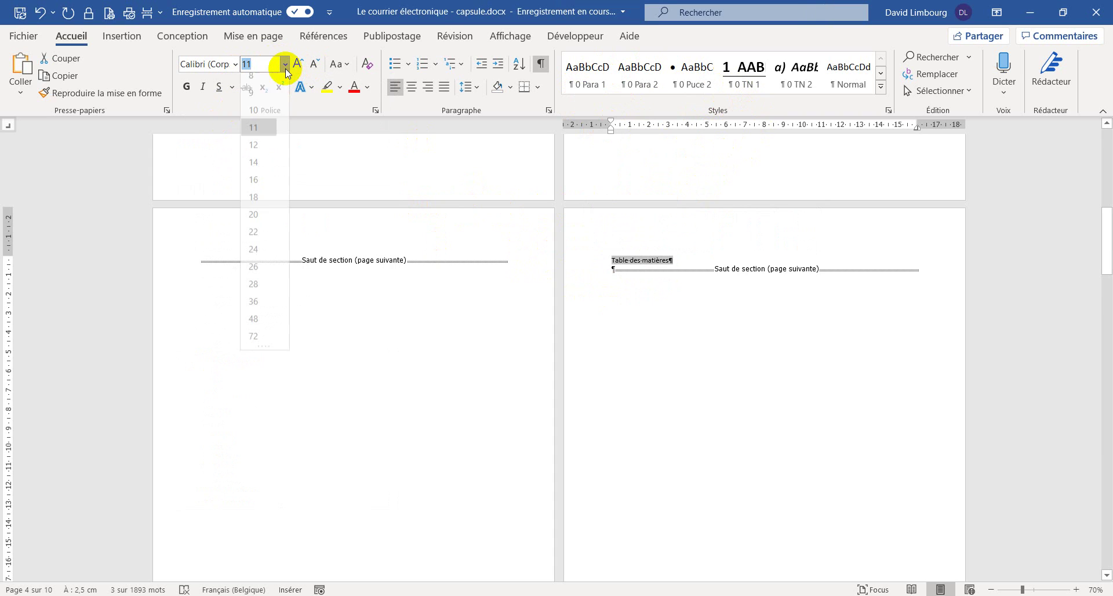
{"action": "left_click", "coordinate": [262, 169]}
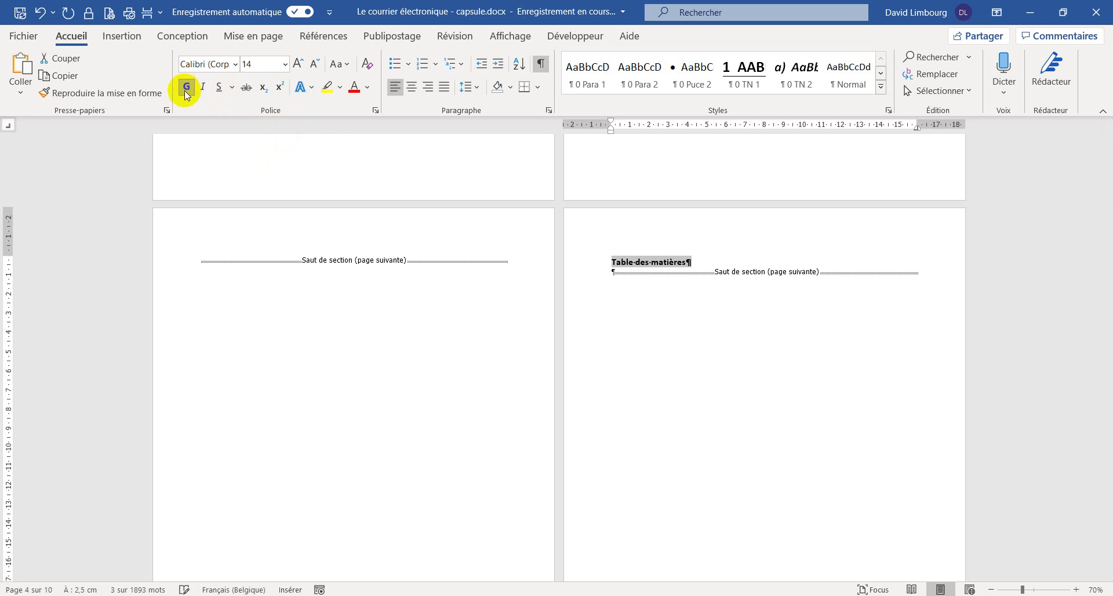
{"action": "left_click", "coordinate": [346, 64]}
{"action": "left_click", "coordinate": [345, 124]}
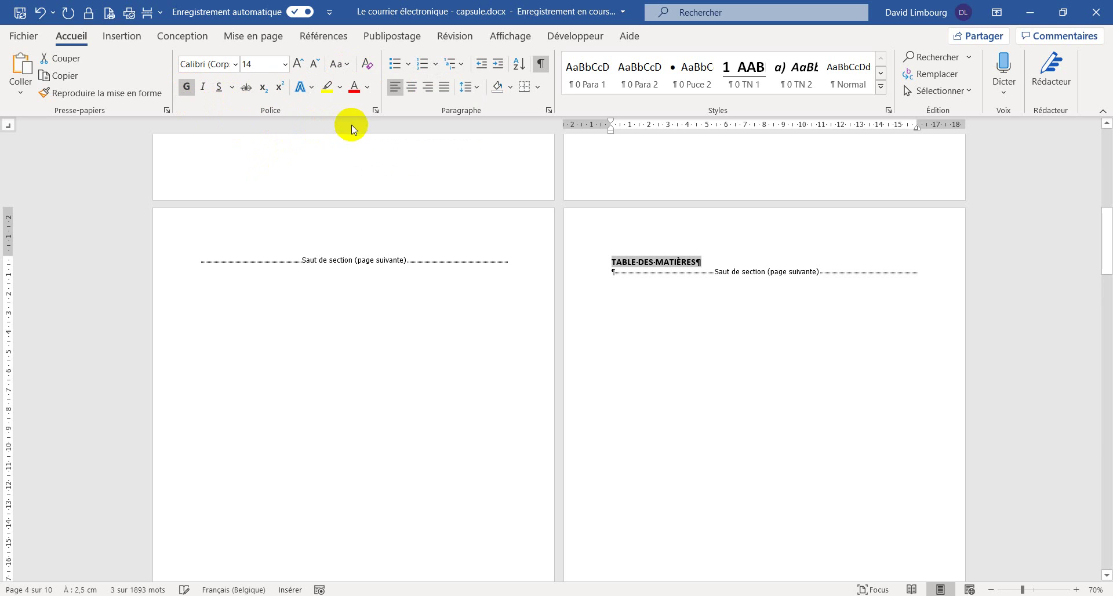
{"action": "left_click", "coordinate": [275, 38]}
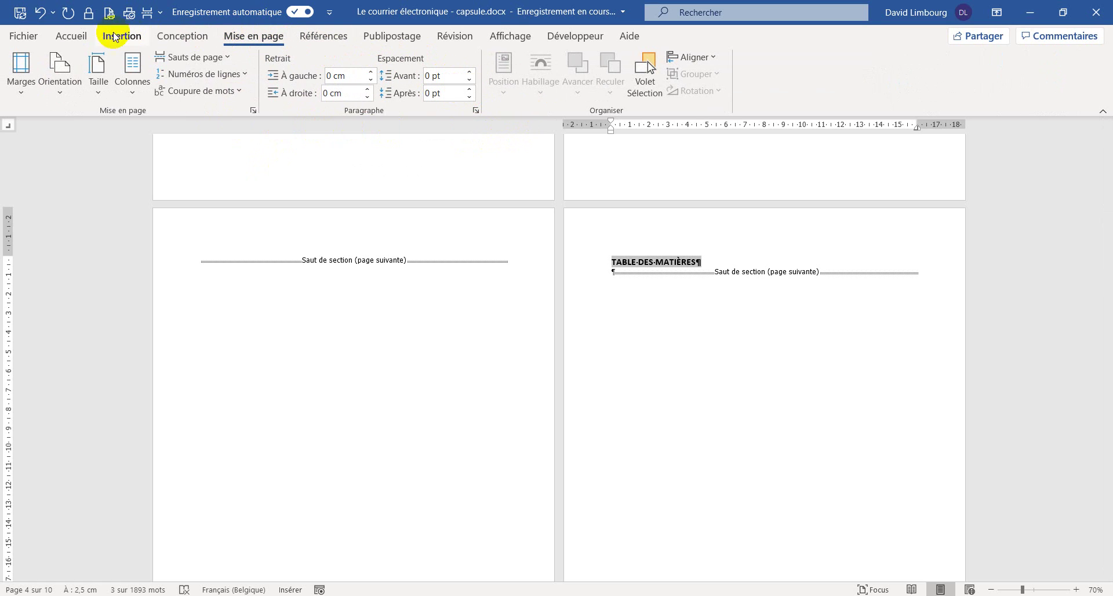
- Add an empty line below the heading and apply the Sans interligne style to it
{"action": "left_click", "coordinate": [81, 38]}
{"action": "left_click", "coordinate": [717, 260]}
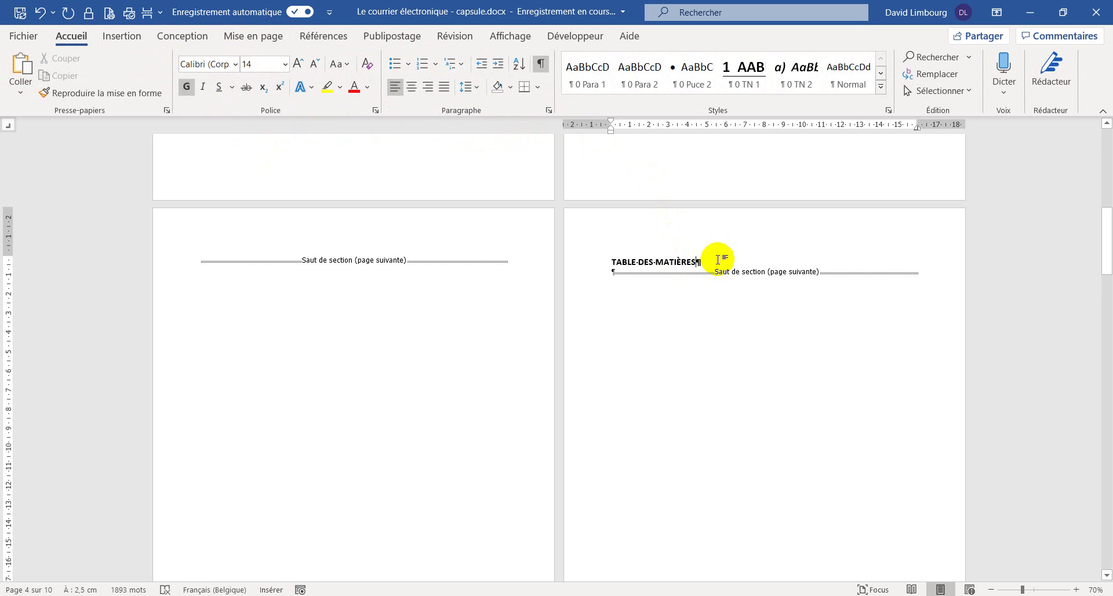
{"action": "key", "text": "Return"}
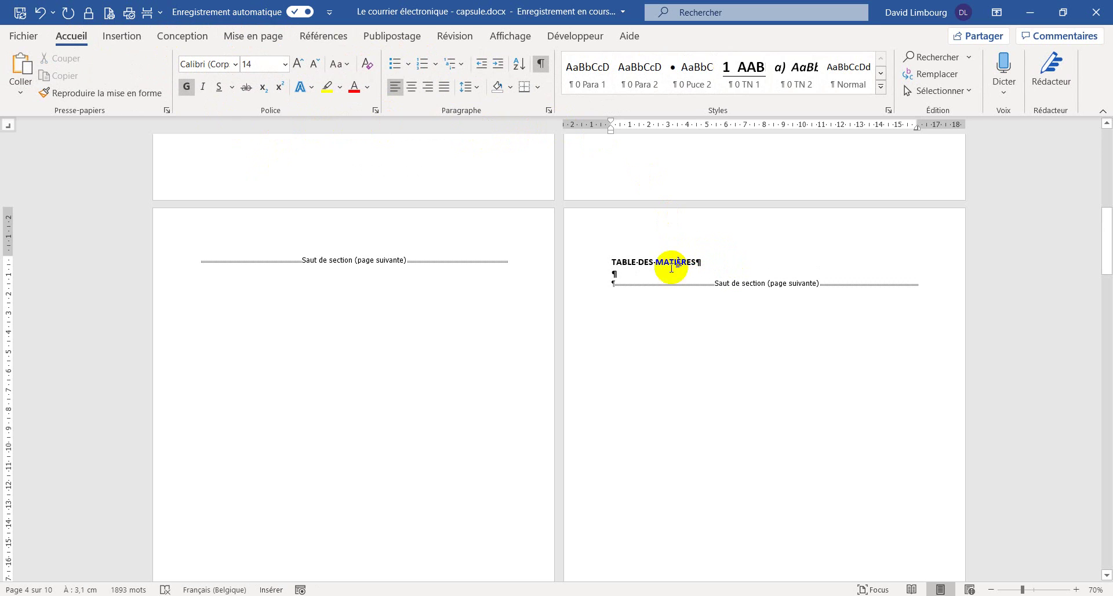
{"action": "left_click", "coordinate": [879, 87]}
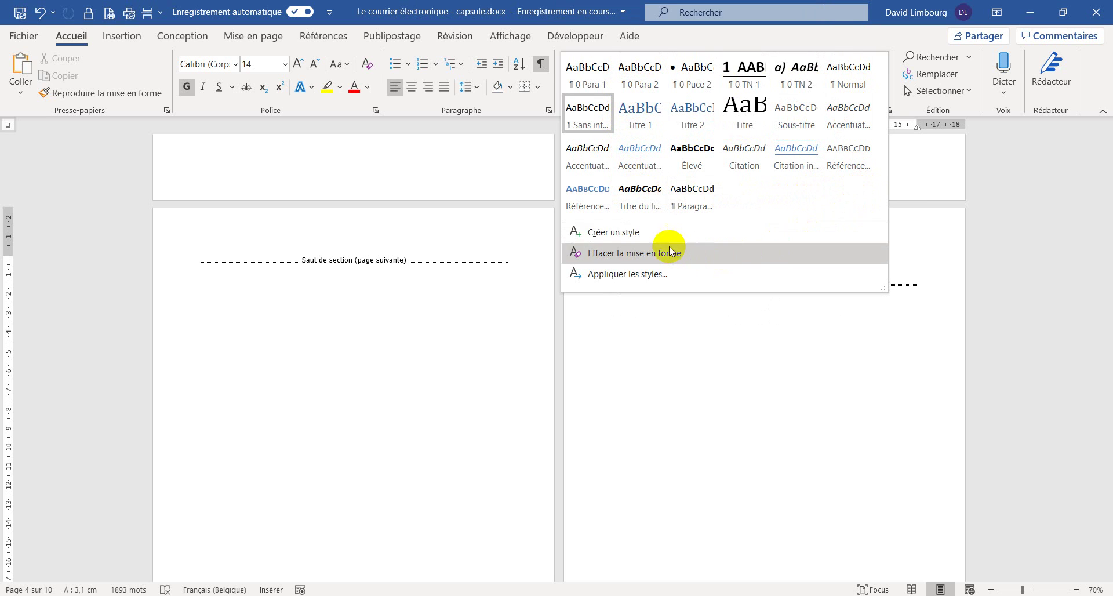
{"action": "left_click", "coordinate": [911, 138]}
{"action": "left_click", "coordinate": [886, 110]}
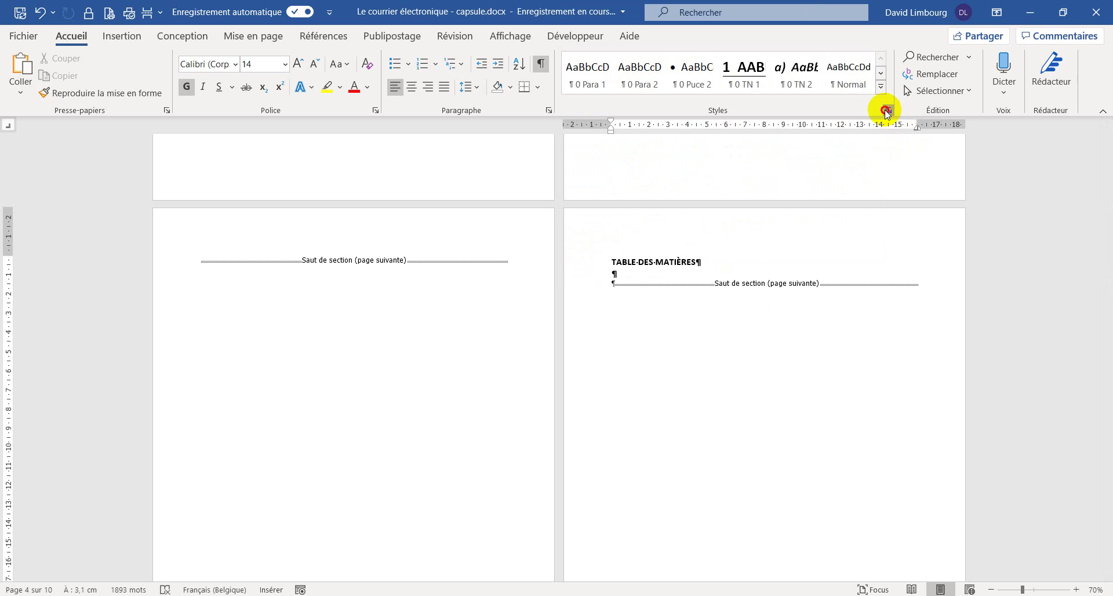
{"action": "left_click", "coordinate": [996, 287]}
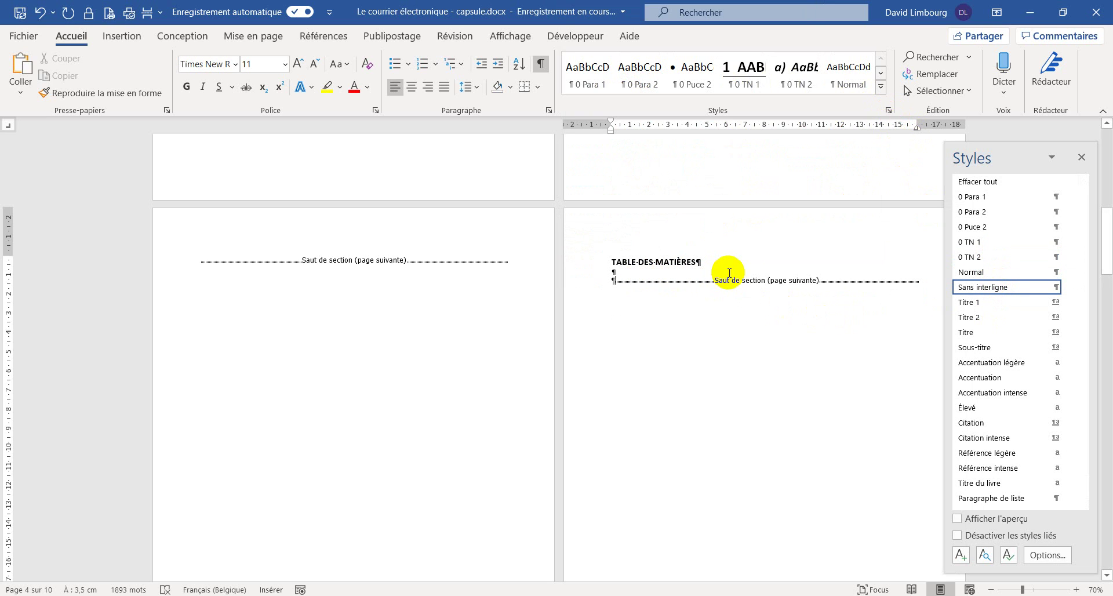
- Give the heading 24 pt space after and a bottom border, then hide formatting marks
{"action": "left_click", "coordinate": [681, 262]}
{"action": "left_click", "coordinate": [266, 37]}
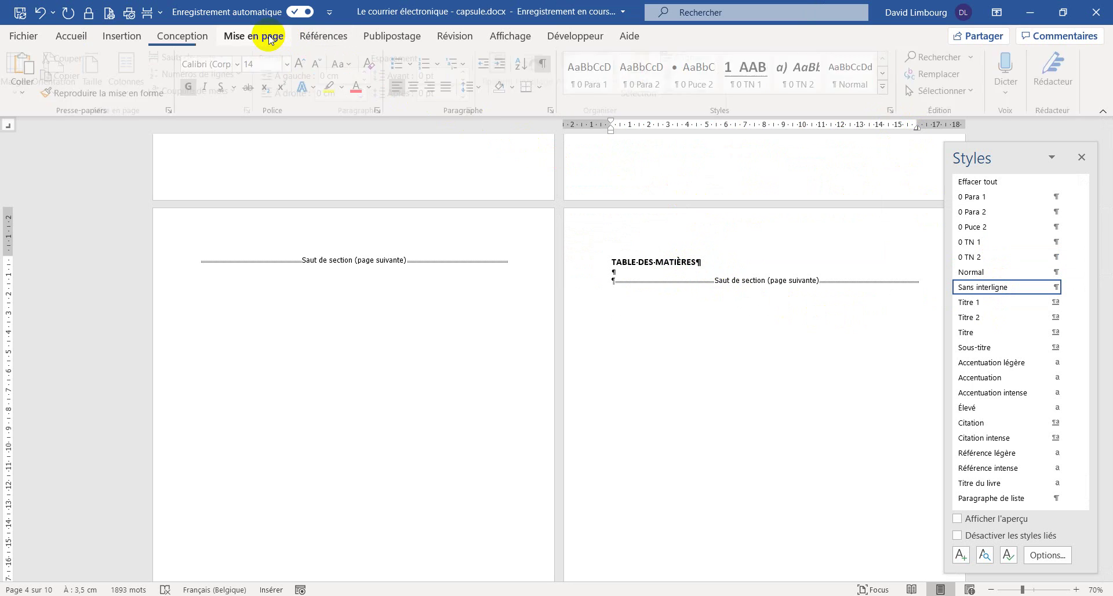
{"action": "left_click", "coordinate": [470, 90]}
{"action": "left_click", "coordinate": [470, 91]}
{"action": "left_click", "coordinate": [470, 90]}
{"action": "left_click", "coordinate": [470, 91]}
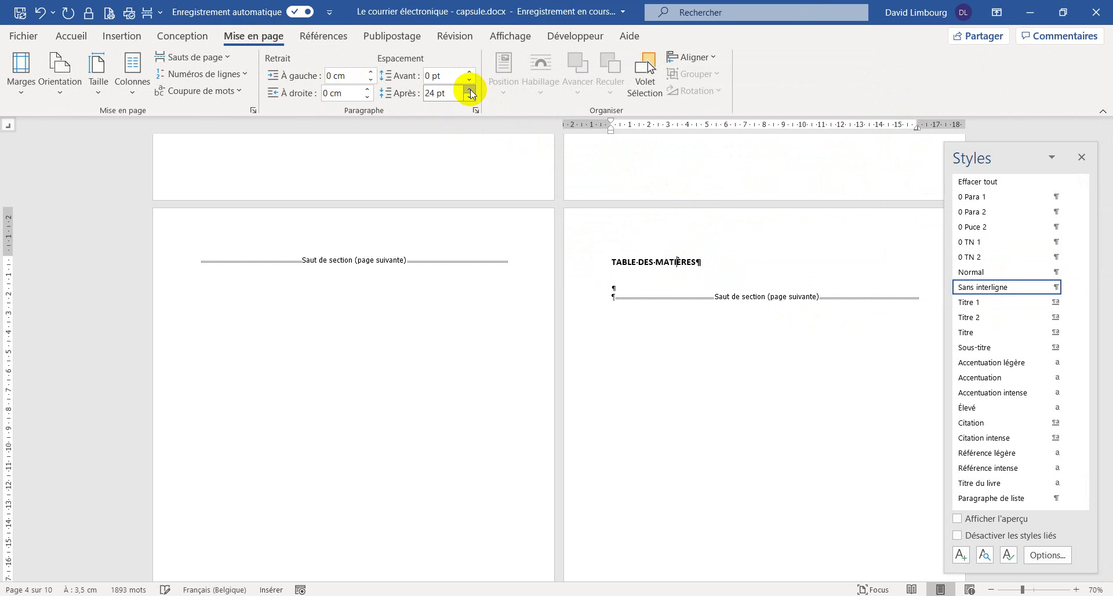
{"action": "left_click", "coordinate": [71, 36]}
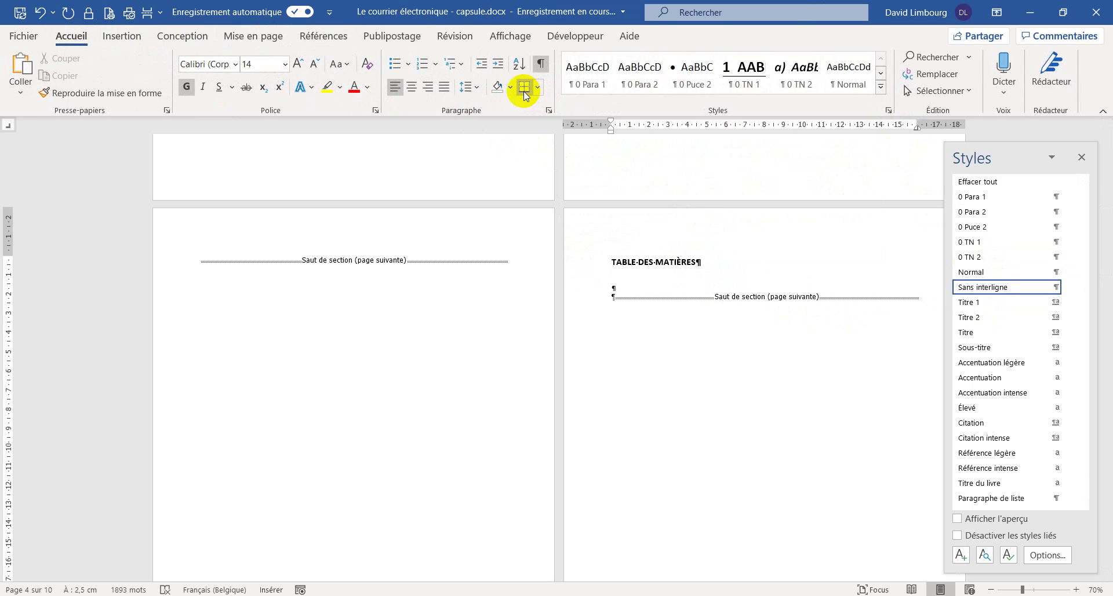
{"action": "left_click", "coordinate": [523, 87]}
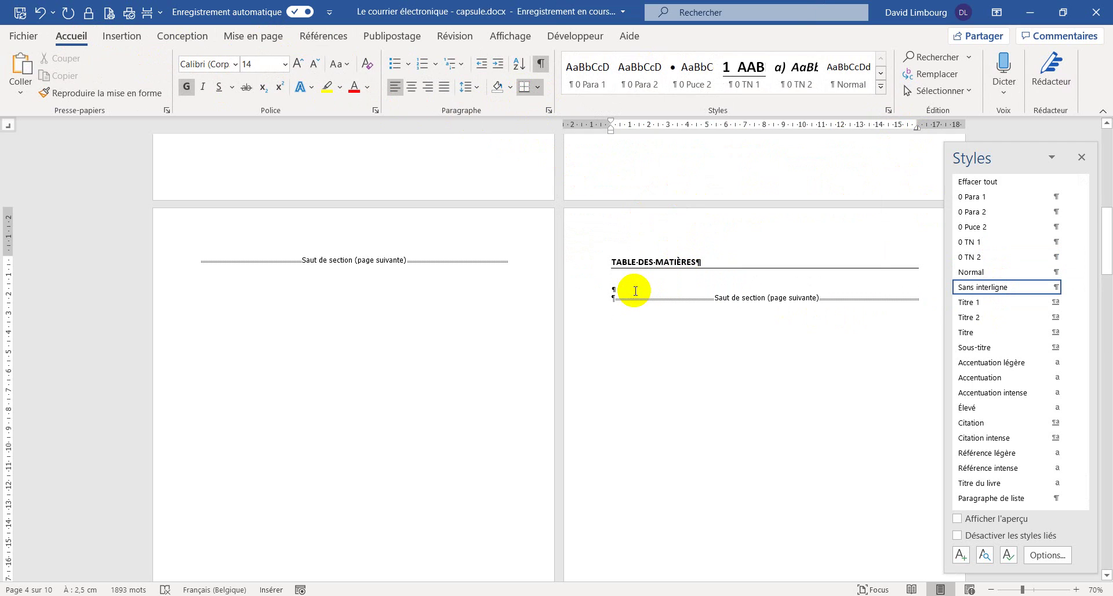
{"action": "left_click", "coordinate": [1081, 156]}
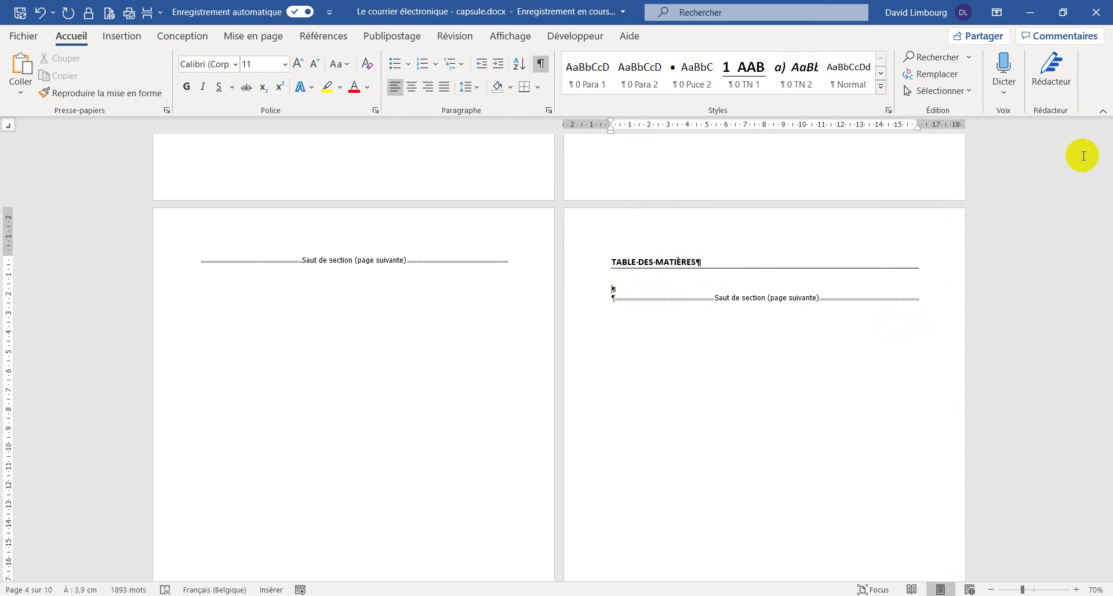
{"action": "left_click", "coordinate": [541, 65]}
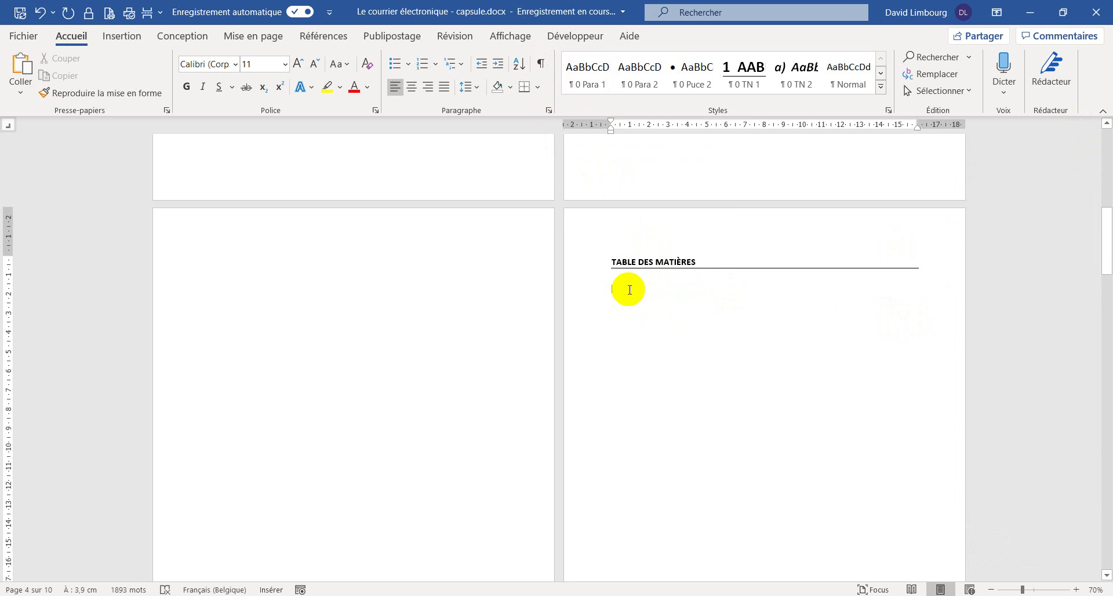
{"action": "scroll", "coordinate": [635, 307], "scroll_direction": "down", "scroll_amount": 5}
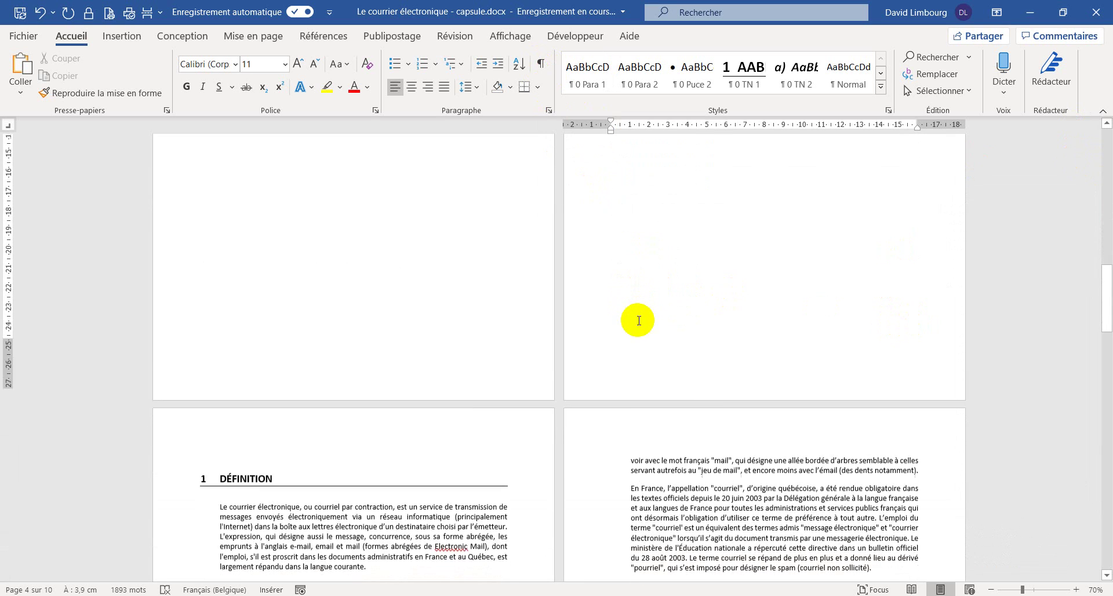
{"action": "scroll", "coordinate": [638, 321], "scroll_direction": "down", "scroll_amount": 1}
{"action": "scroll", "coordinate": [650, 304], "scroll_direction": "up", "scroll_amount": 7}
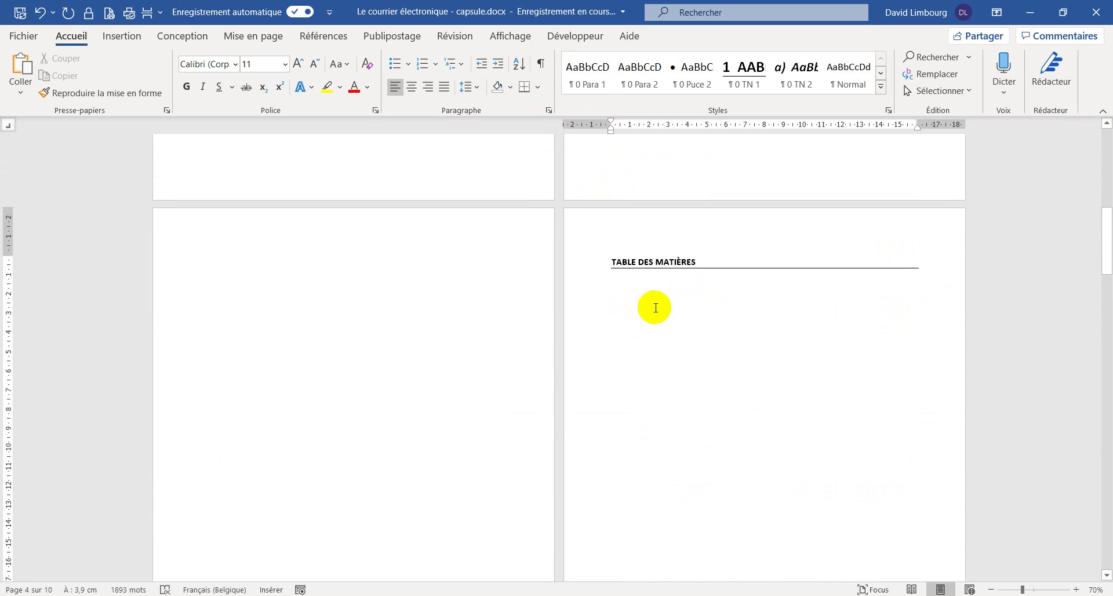
- Start a custom table of contents with no leader characters and 2 levels
{"action": "left_click", "coordinate": [343, 39]}
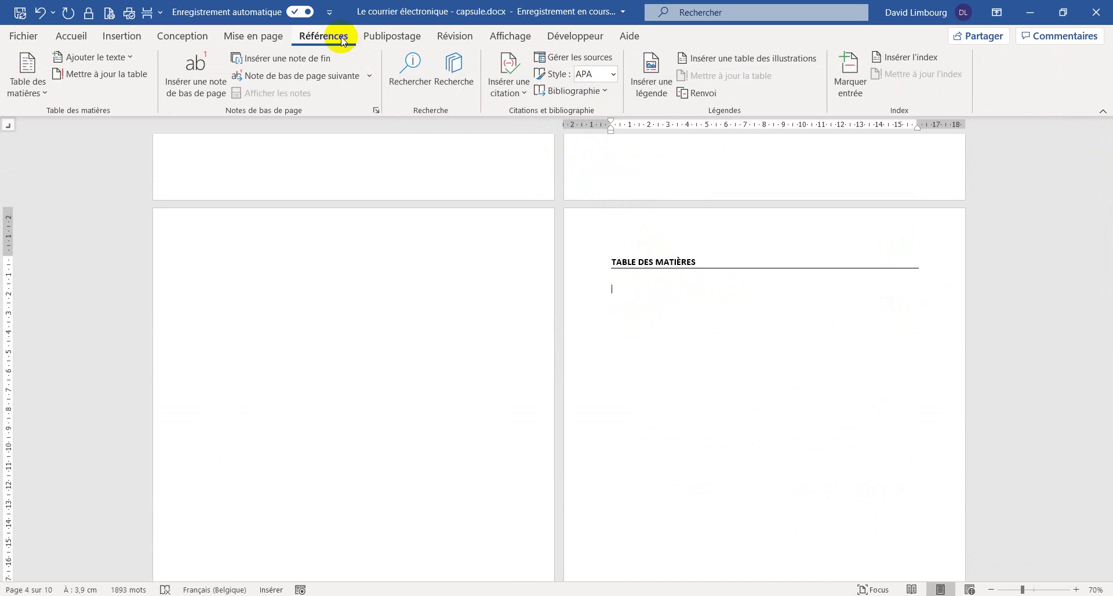
{"action": "left_click", "coordinate": [49, 100]}
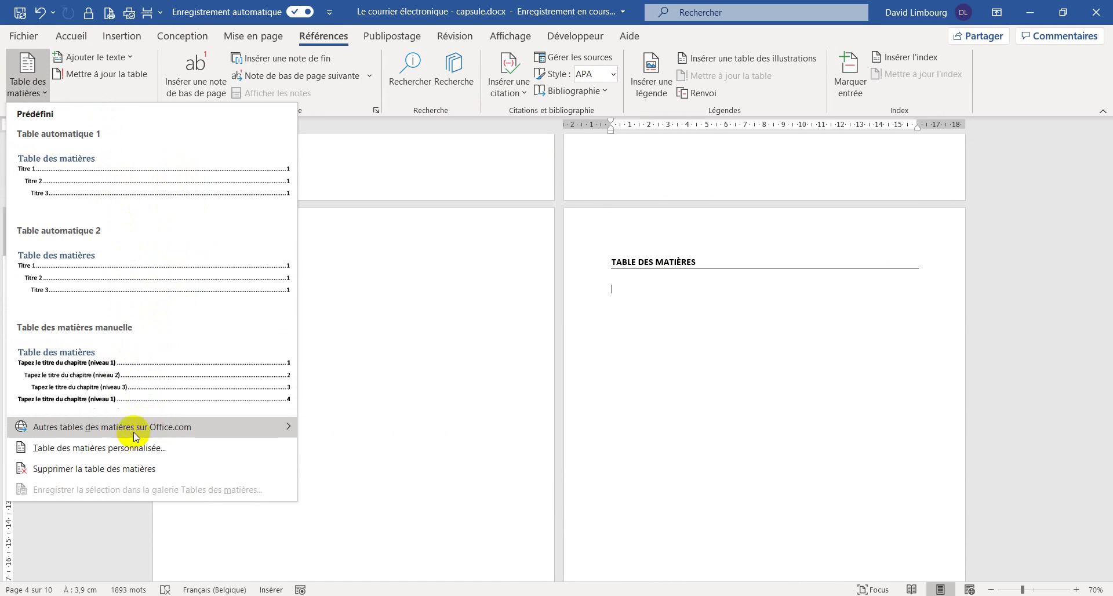
{"action": "left_click", "coordinate": [110, 450]}
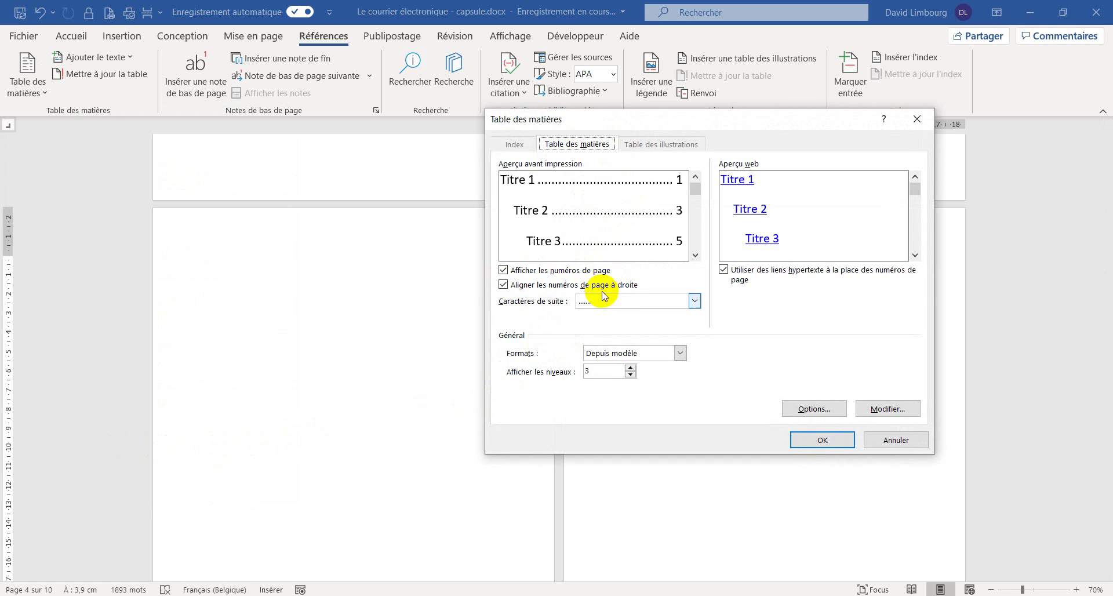
{"action": "left_click", "coordinate": [694, 301]}
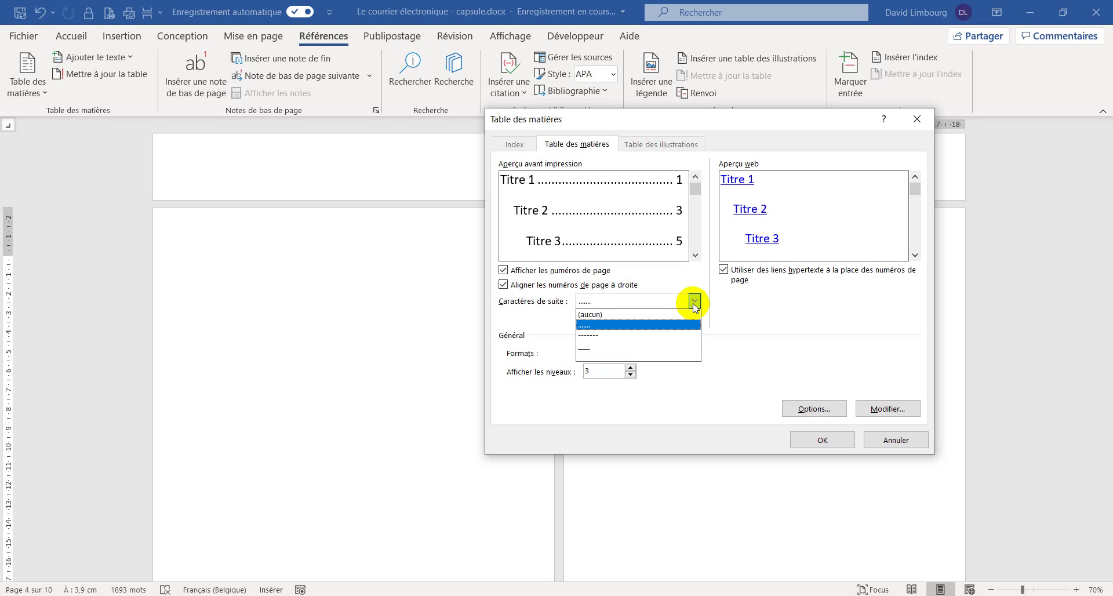
{"action": "left_click", "coordinate": [605, 316]}
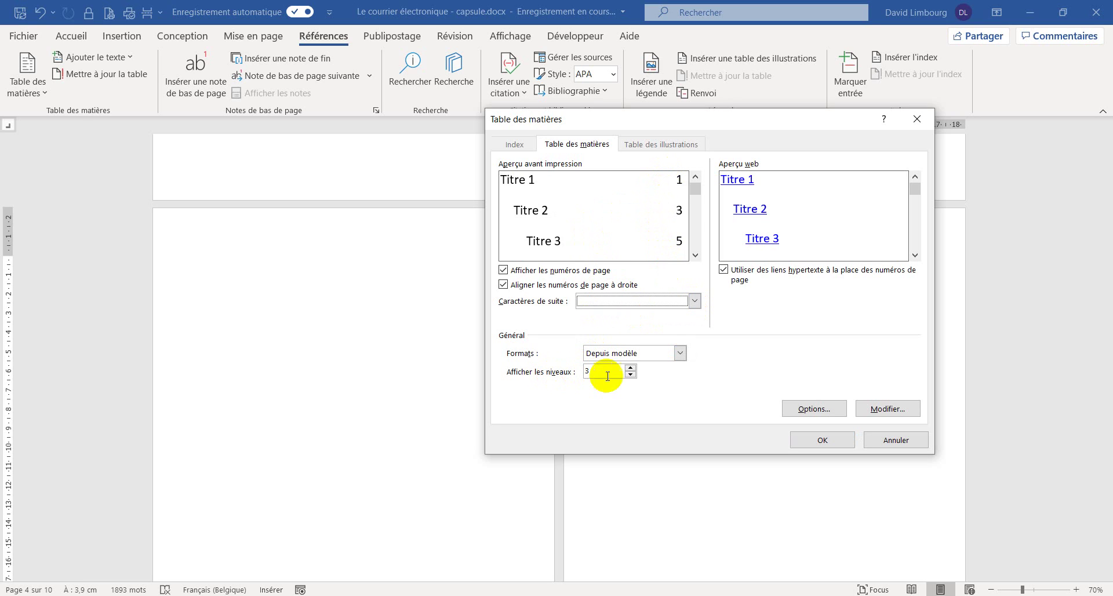
{"action": "left_click", "coordinate": [630, 375]}
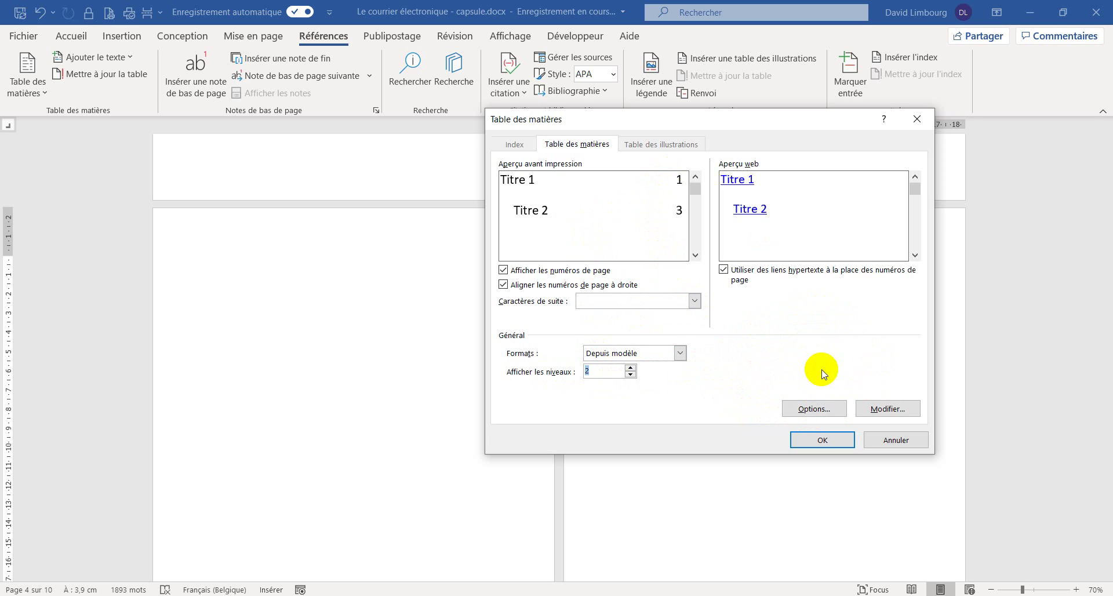
- Map levels to the 0 TN 1 and 0 TN 2 styles and insert the table of contents
{"action": "left_click", "coordinate": [833, 412]}
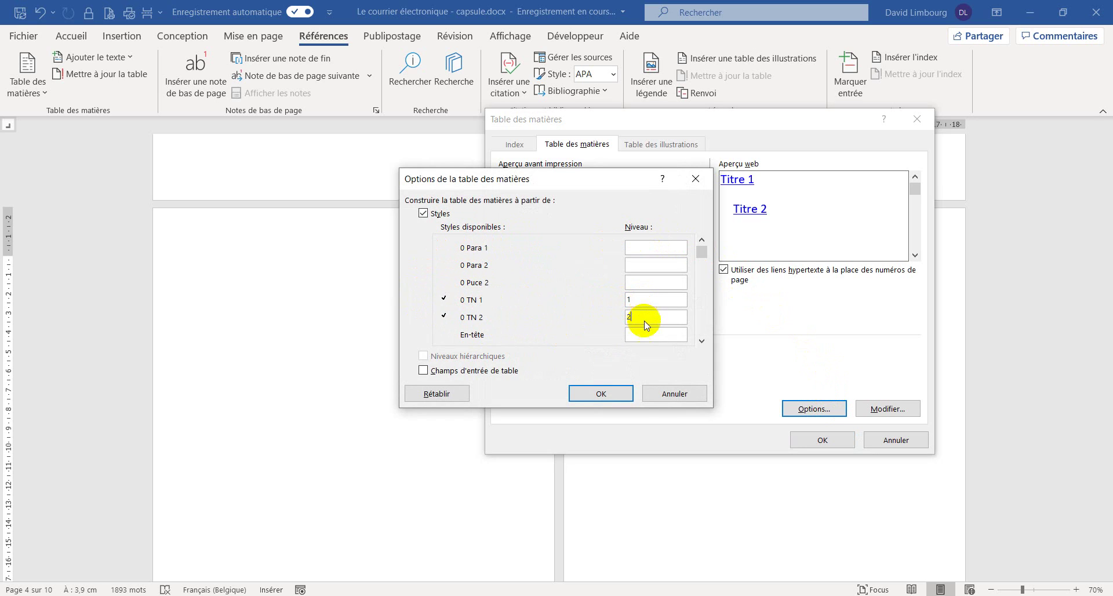
{"action": "left_click", "coordinate": [701, 340]}
{"action": "left_click", "coordinate": [701, 341]}
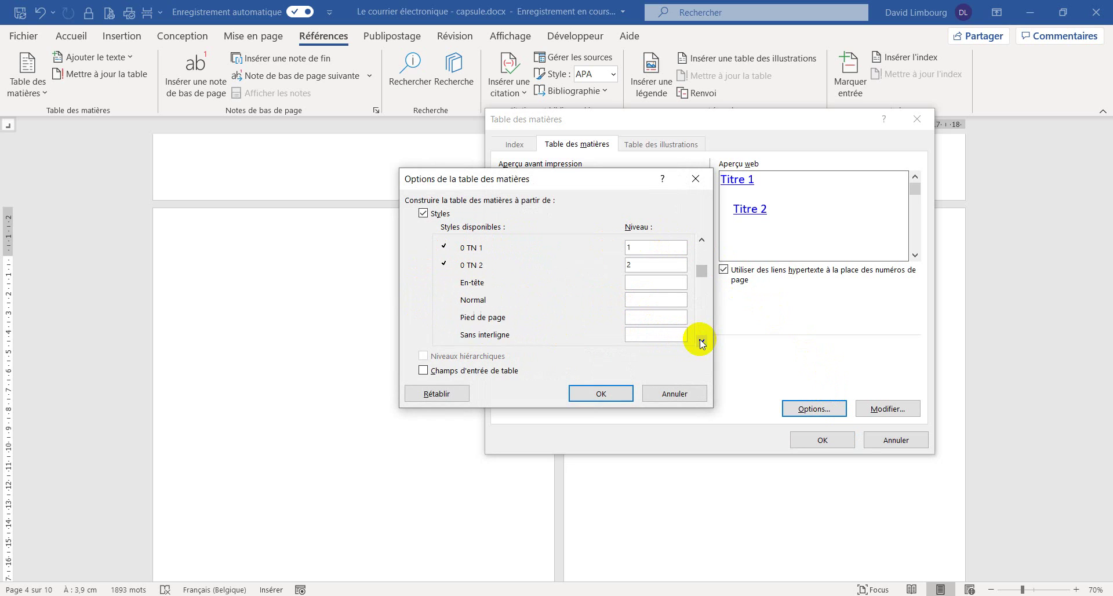
{"action": "left_click", "coordinate": [701, 341]}
{"action": "left_click", "coordinate": [701, 341]}
{"action": "left_click", "coordinate": [701, 341]}
{"action": "left_click", "coordinate": [701, 341]}
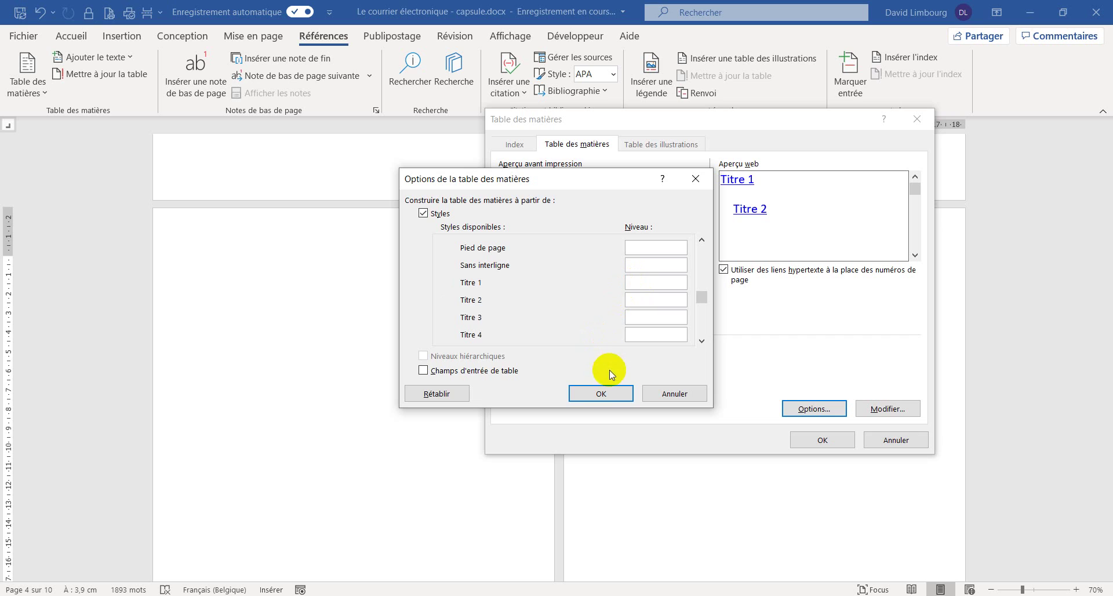
{"action": "left_click", "coordinate": [601, 394]}
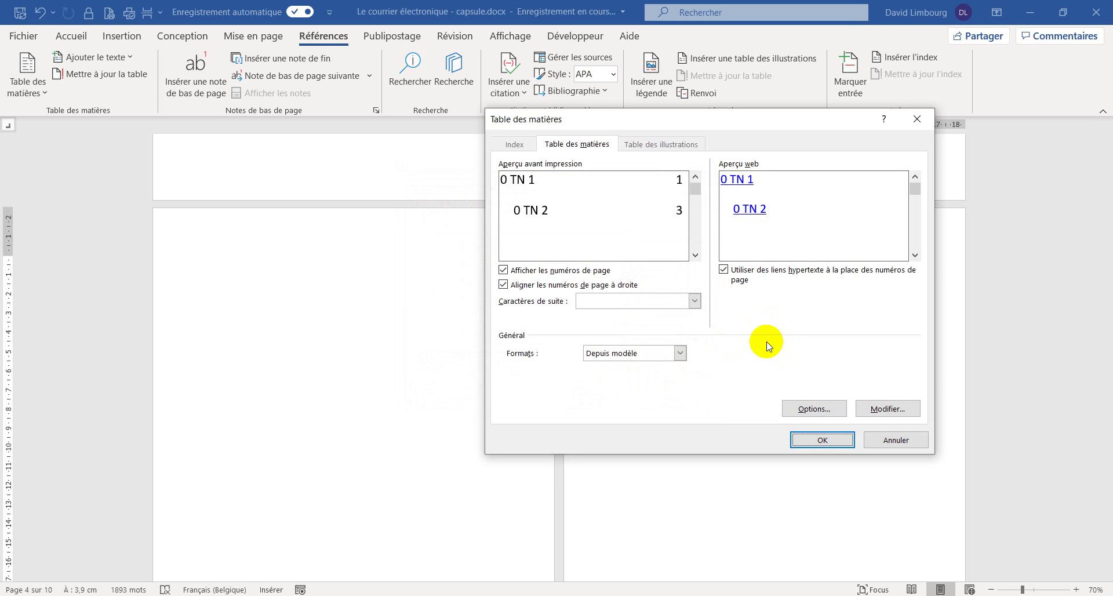
{"action": "left_click", "coordinate": [838, 442]}
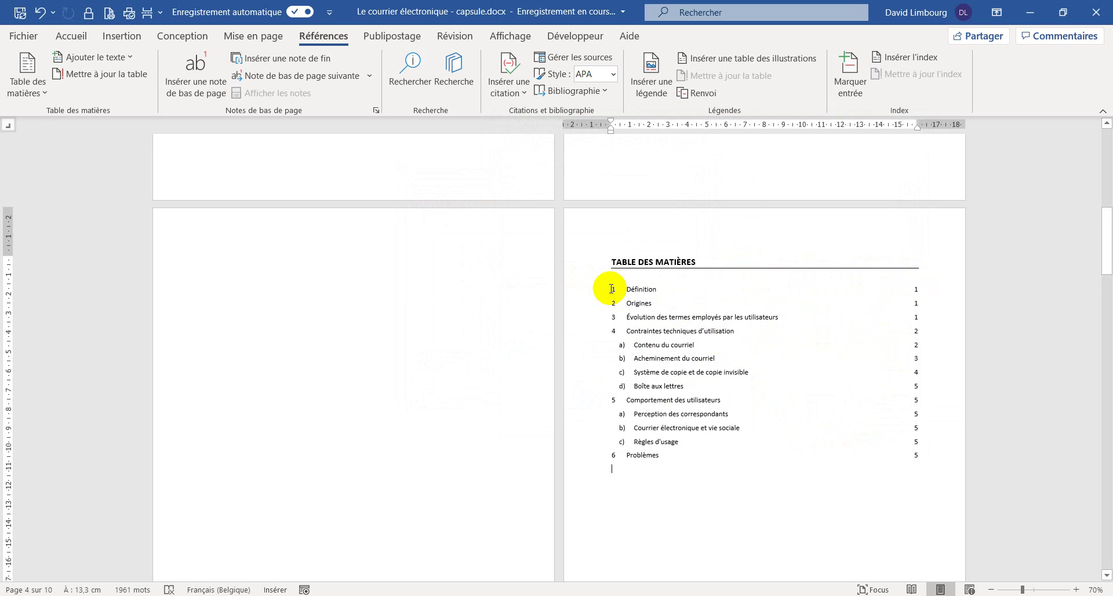
- Give all table of contents entries 12 pt before and after, justified alignment and single line spacing
{"action": "left_click_drag", "start_coordinate": [611, 288], "coordinate": [915, 451]}
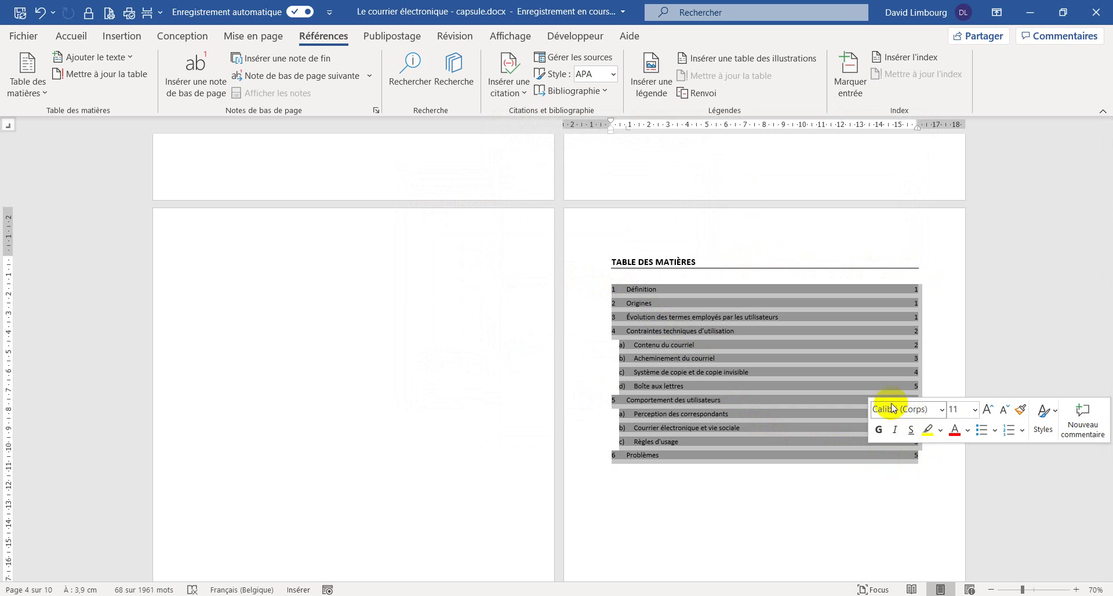
{"action": "left_click", "coordinate": [72, 36]}
{"action": "left_click", "coordinate": [548, 110]}
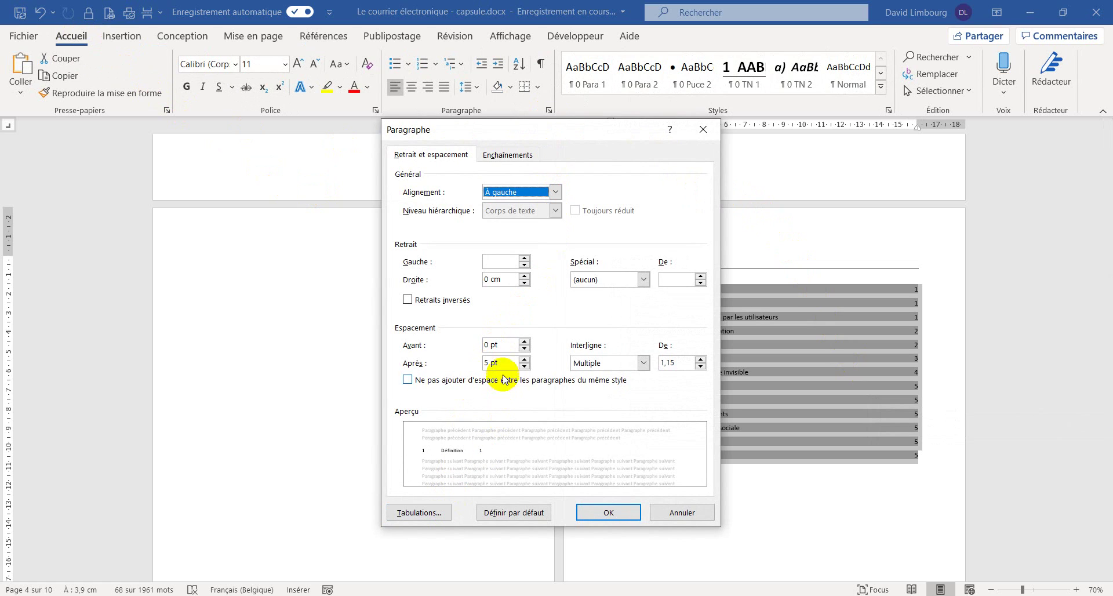
{"action": "left_click", "coordinate": [524, 342]}
{"action": "left_click", "coordinate": [524, 342]}
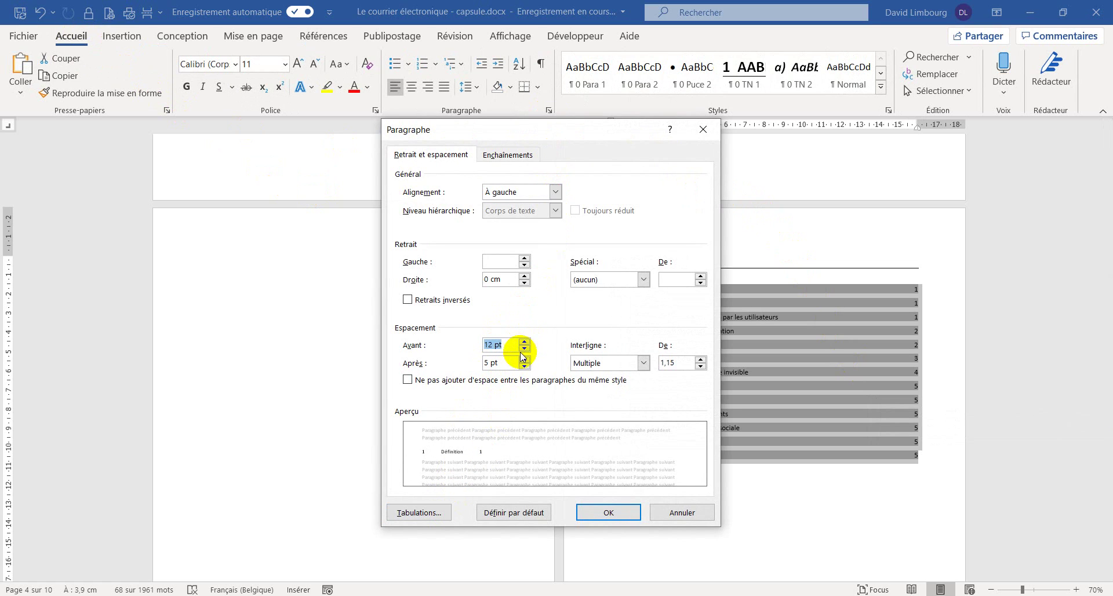
{"action": "left_click", "coordinate": [524, 360]}
{"action": "left_click", "coordinate": [525, 361]}
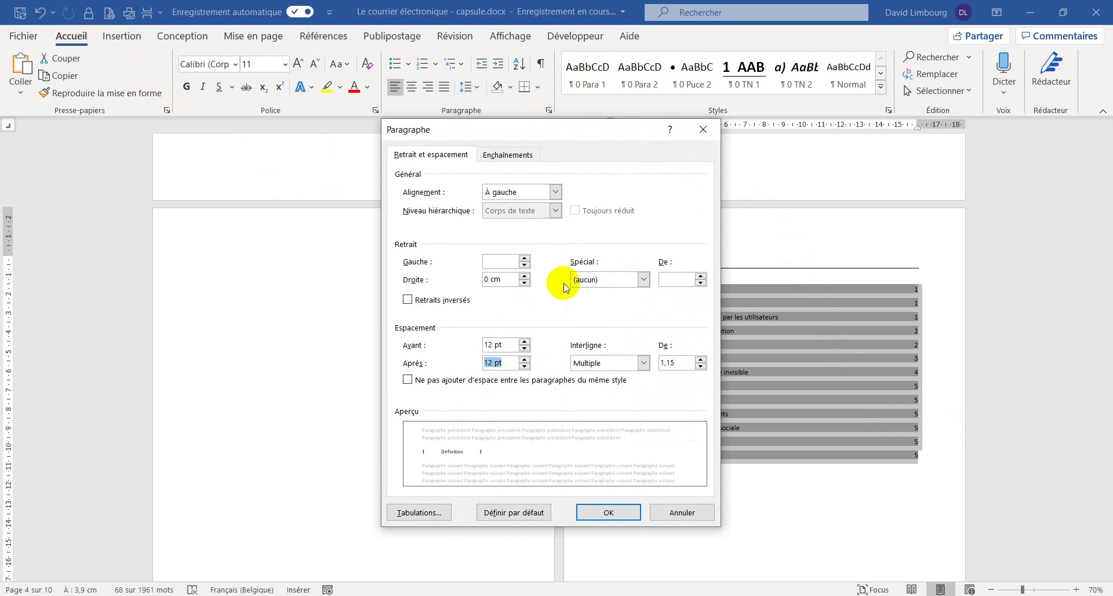
{"action": "left_click", "coordinate": [554, 191]}
{"action": "left_click", "coordinate": [515, 235]}
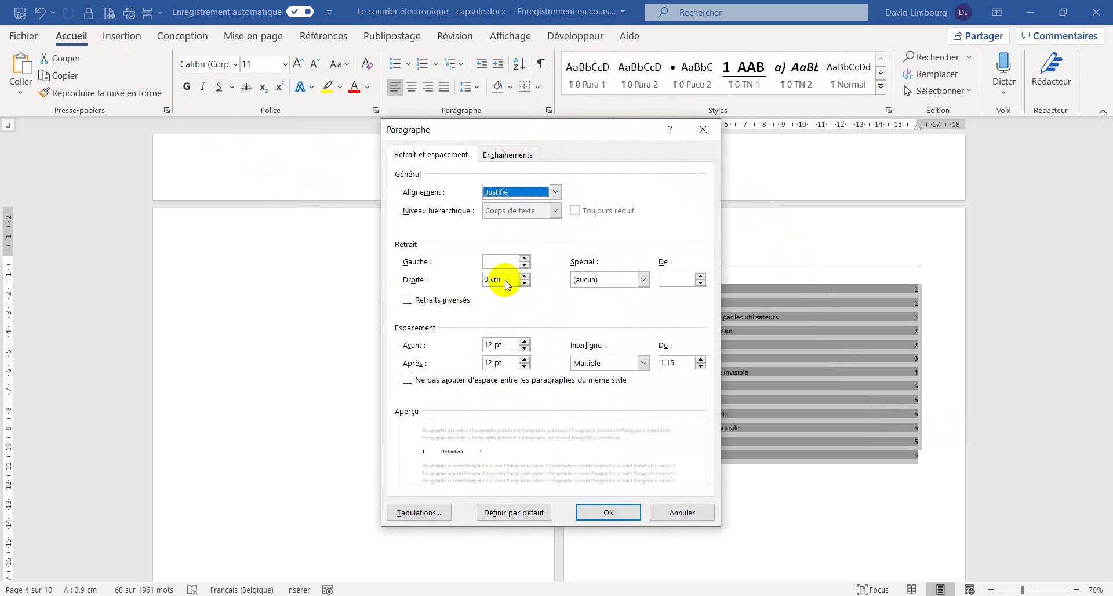
{"action": "left_click", "coordinate": [597, 364]}
{"action": "left_click", "coordinate": [593, 376]}
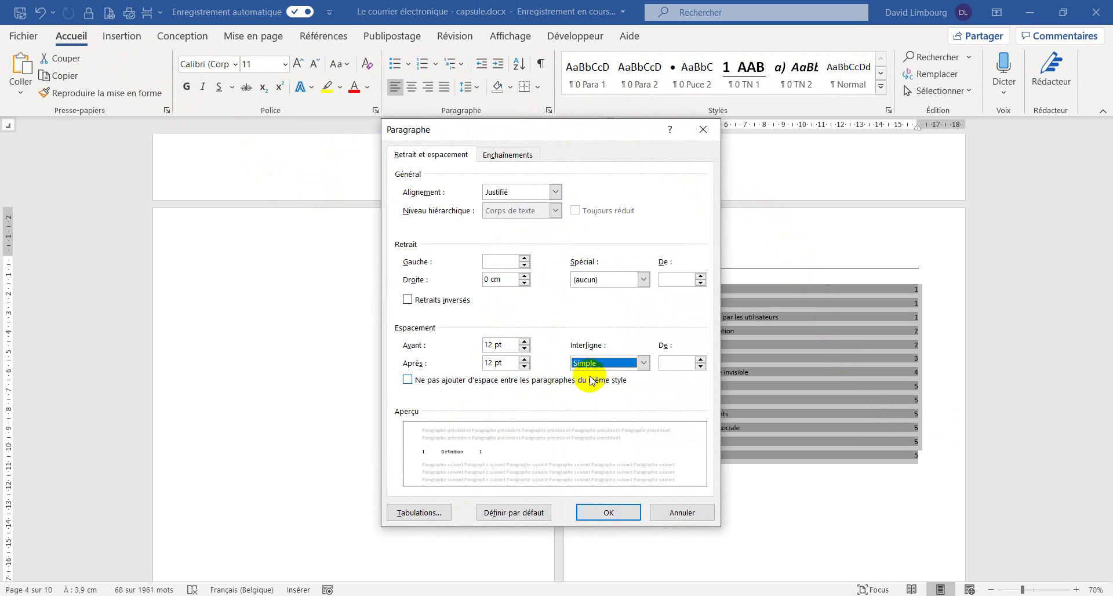
{"action": "left_click", "coordinate": [435, 513]}
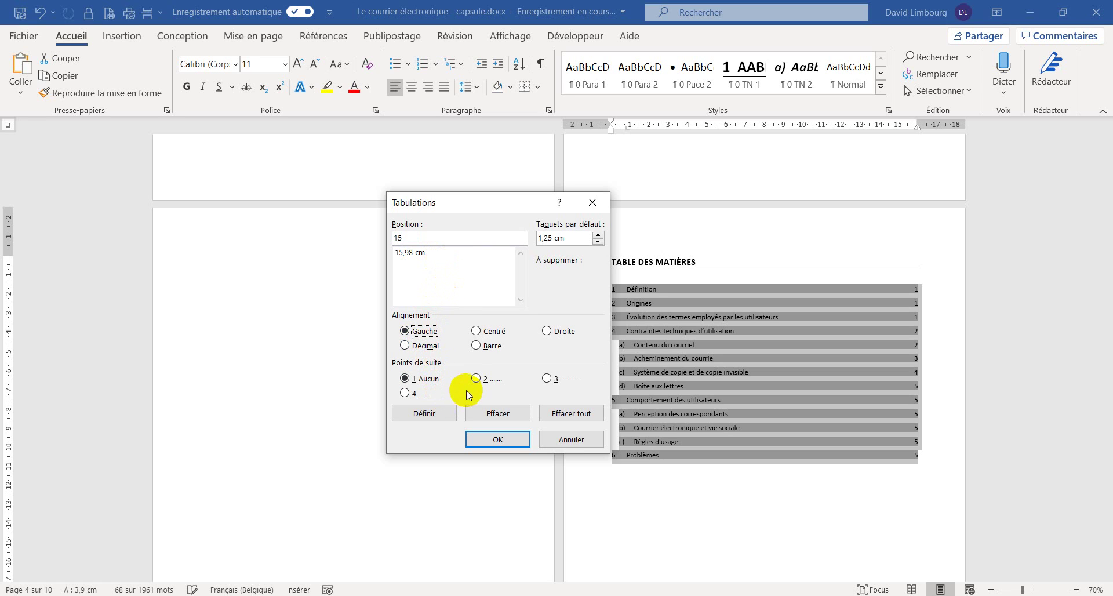
- Set a 15 cm dotted-leader tab, remove the 15,98 cm stop, and add a 16 cm right-aligned tab
{"action": "left_click", "coordinate": [481, 382]}
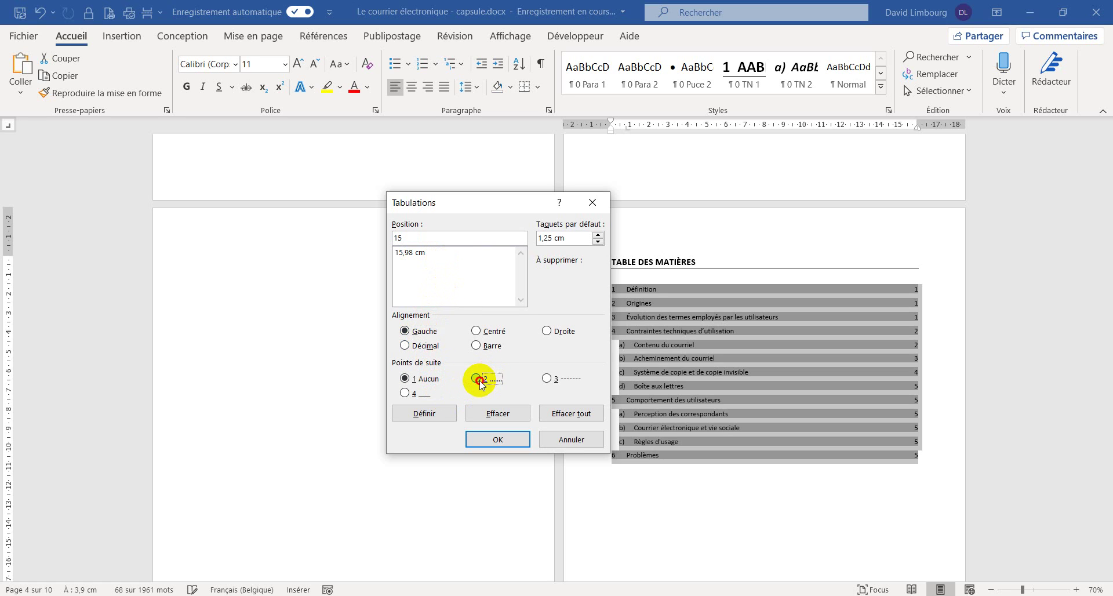
{"action": "left_click", "coordinate": [438, 413]}
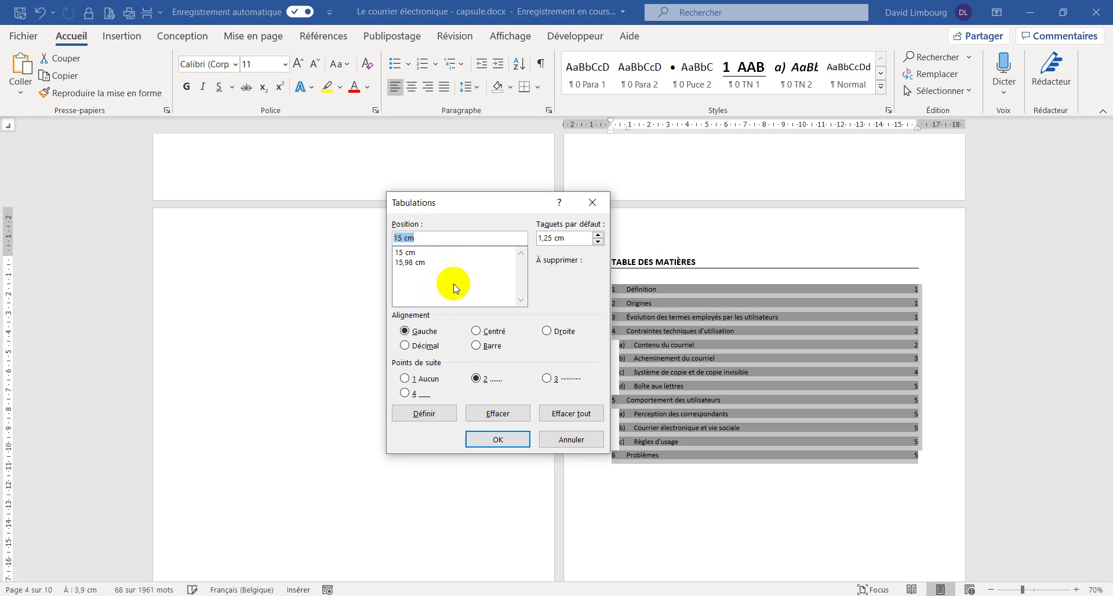
{"action": "left_click", "coordinate": [413, 262]}
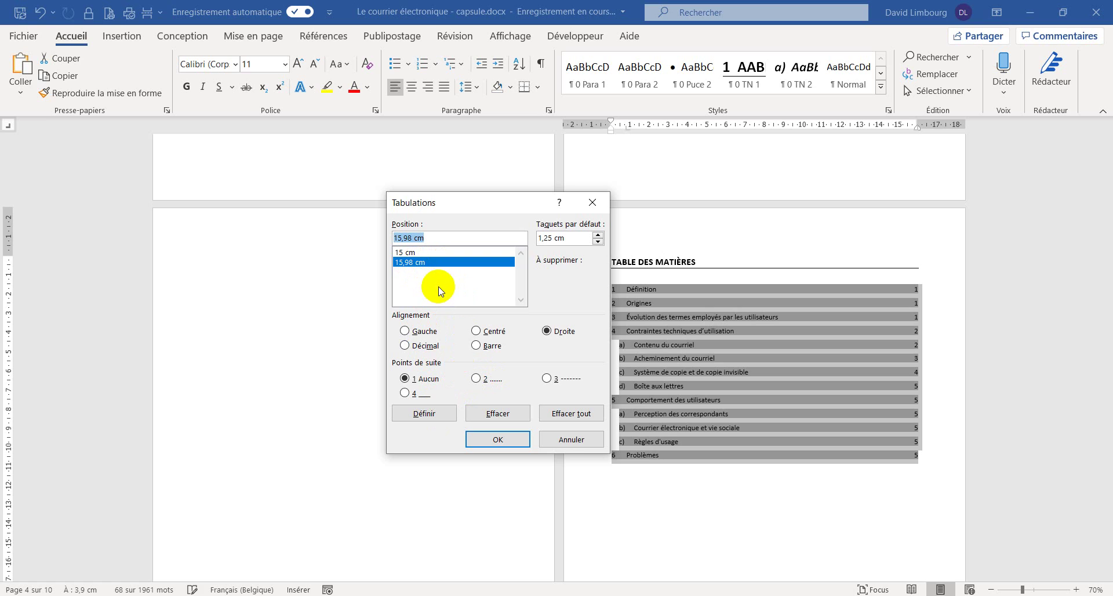
{"action": "left_click", "coordinate": [491, 412]}
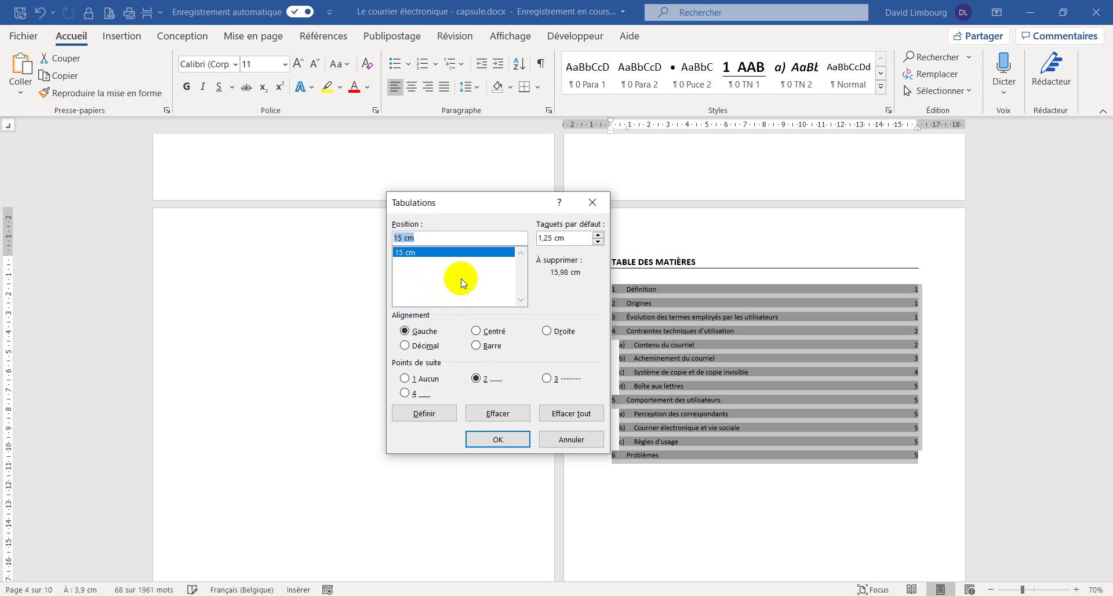
{"action": "type", "text": "16"}
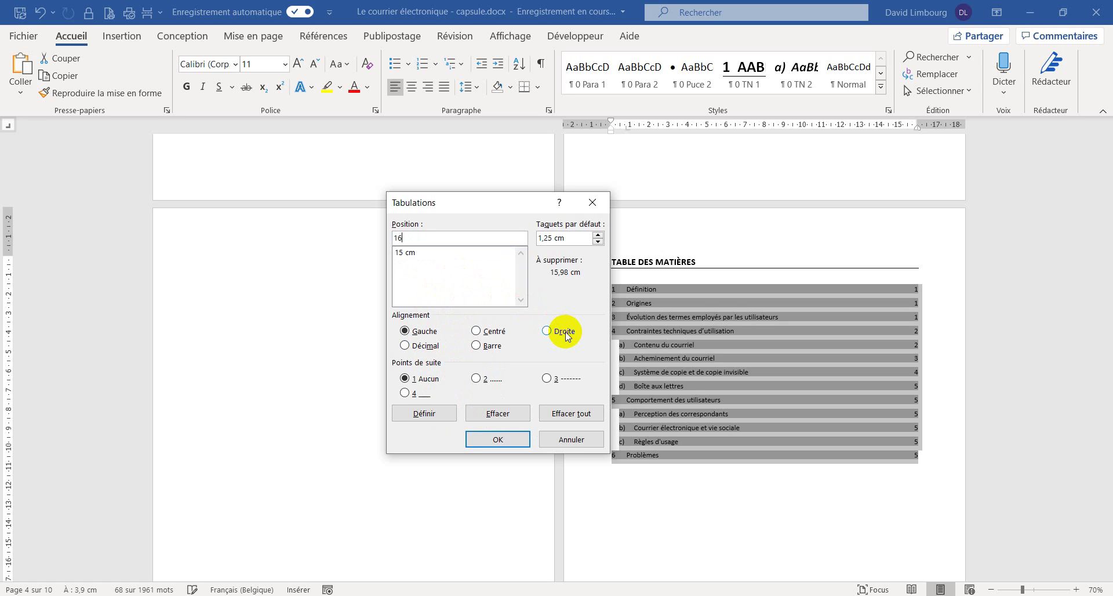
{"action": "left_click", "coordinate": [548, 331]}
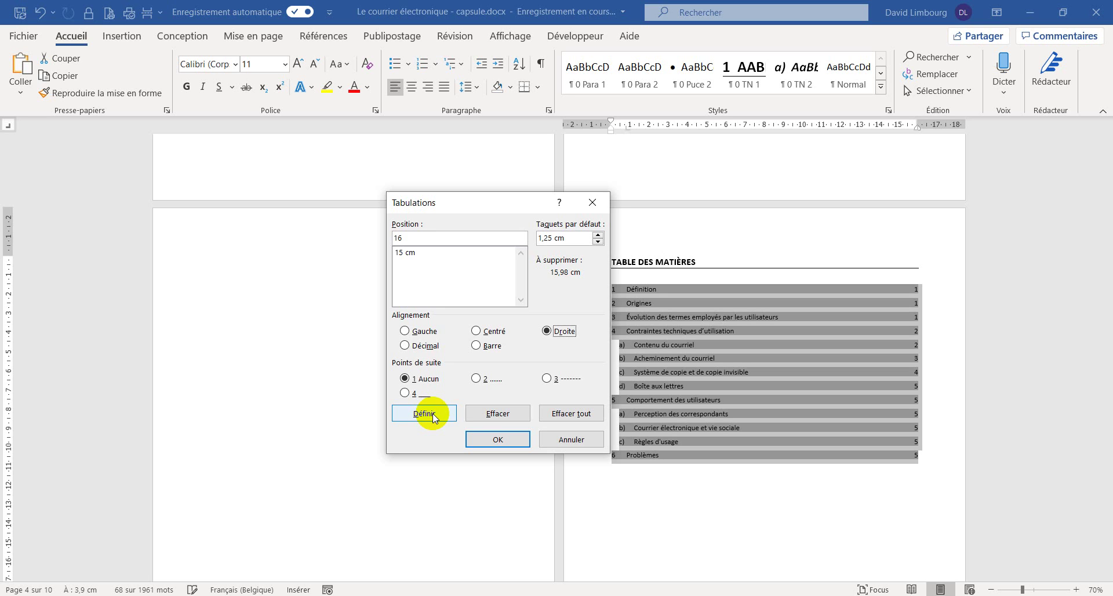
{"action": "left_click", "coordinate": [432, 413]}
{"action": "left_click", "coordinate": [474, 438]}
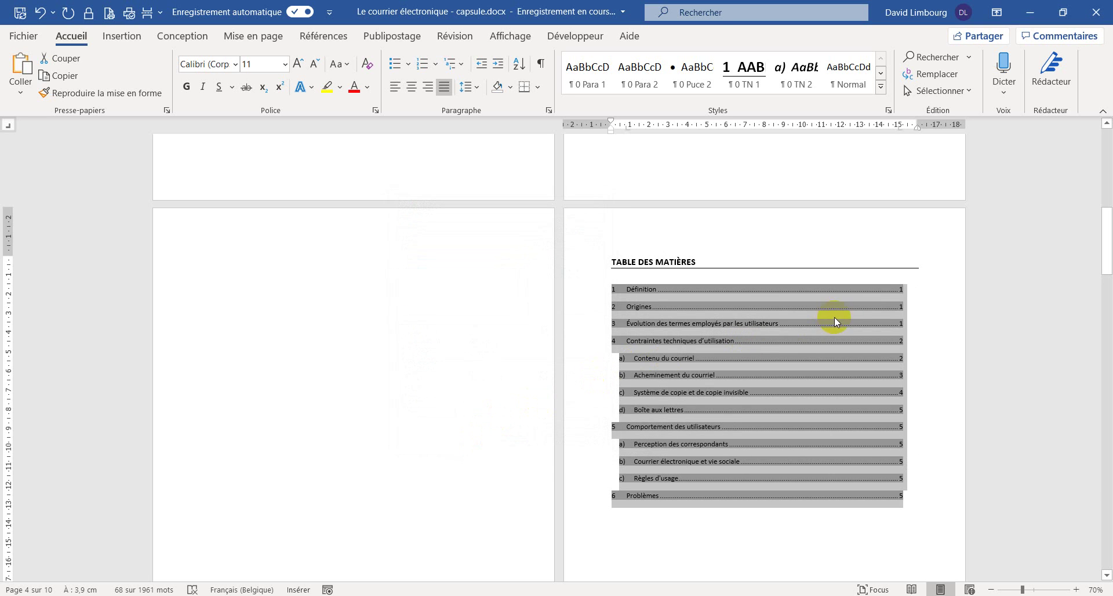
- Push the page numbers of entries 3, 4, Contenu du courriel, c) and Boîte aux lettres to the right tab
{"action": "scroll", "coordinate": [903, 322], "scroll_direction": "down", "scroll_amount": 1}
{"action": "left_click", "coordinate": [897, 268]}
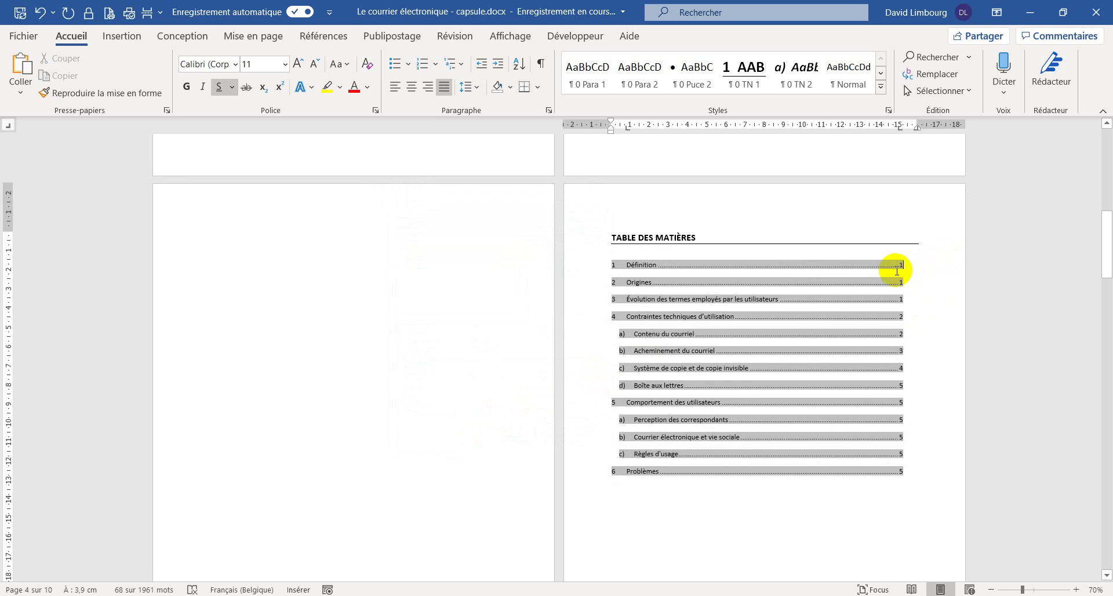
{"action": "scroll", "coordinate": [840, 342], "scroll_direction": "up", "scroll_amount": 6}
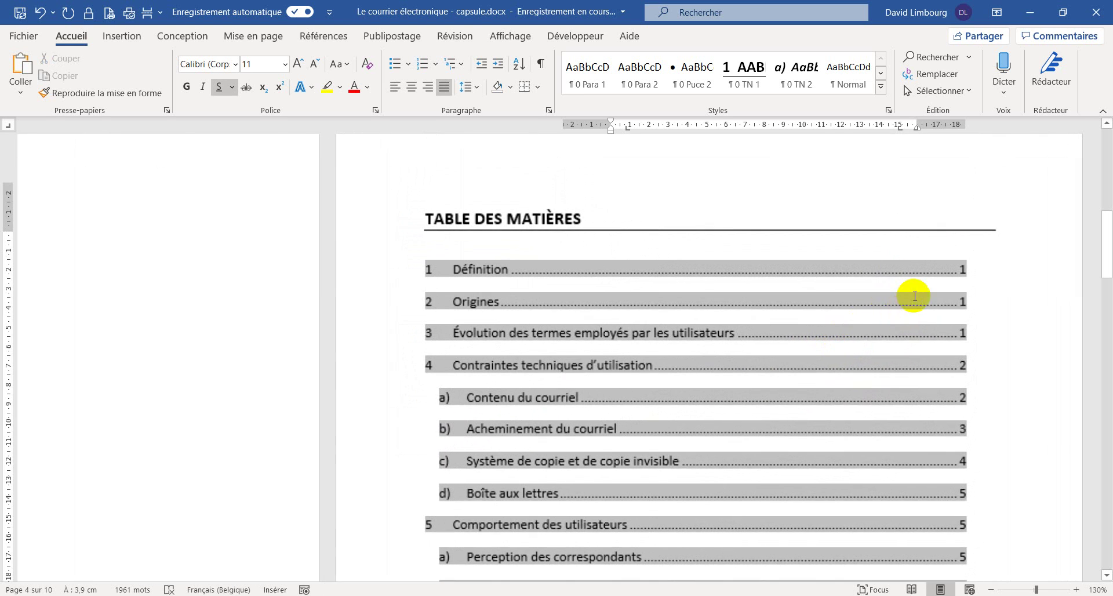
{"action": "scroll", "coordinate": [844, 285], "scroll_direction": "down", "scroll_amount": 1}
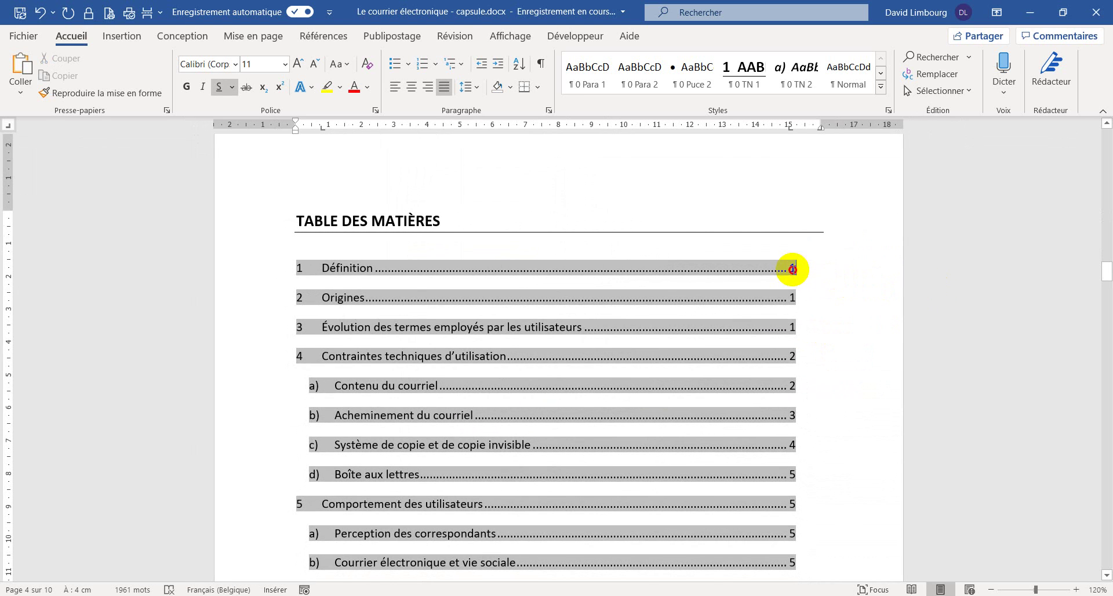
{"action": "left_click", "coordinate": [792, 268]}
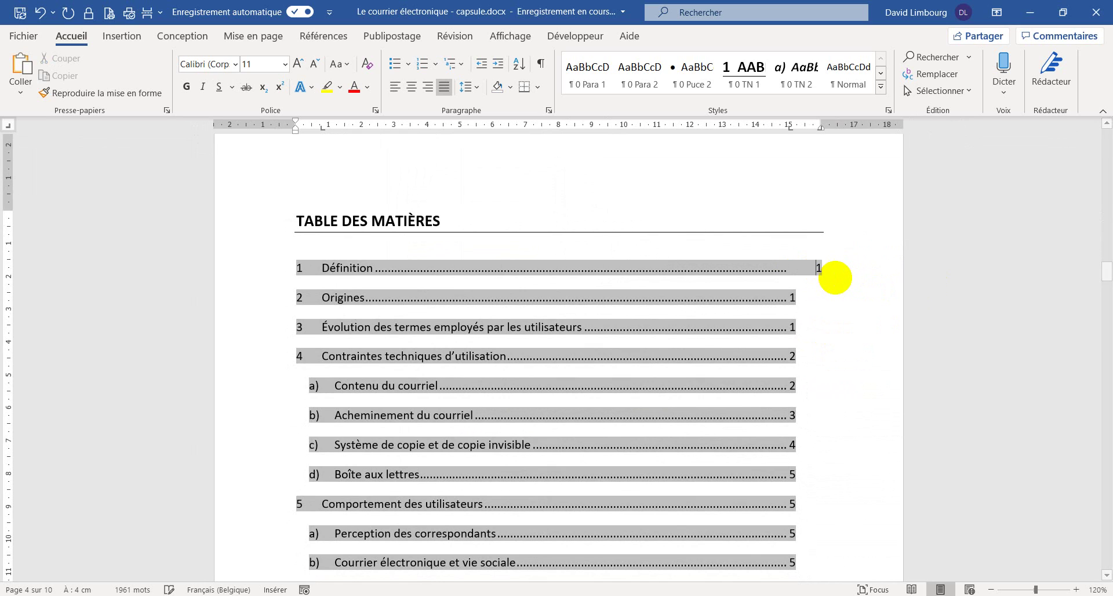
{"action": "left_click", "coordinate": [788, 327]}
{"action": "key", "text": "Tab"}
{"action": "left_click", "coordinate": [790, 356]}
{"action": "key", "text": "Tab"}
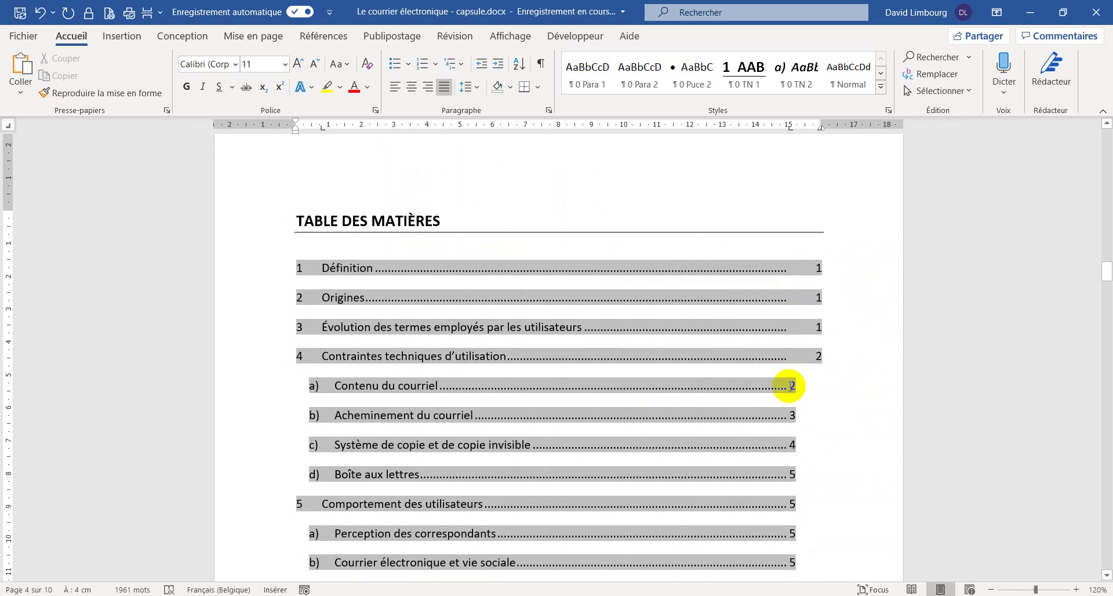
{"action": "left_click", "coordinate": [790, 386]}
{"action": "key", "text": "Tab"}
{"action": "key", "text": "Tab"}
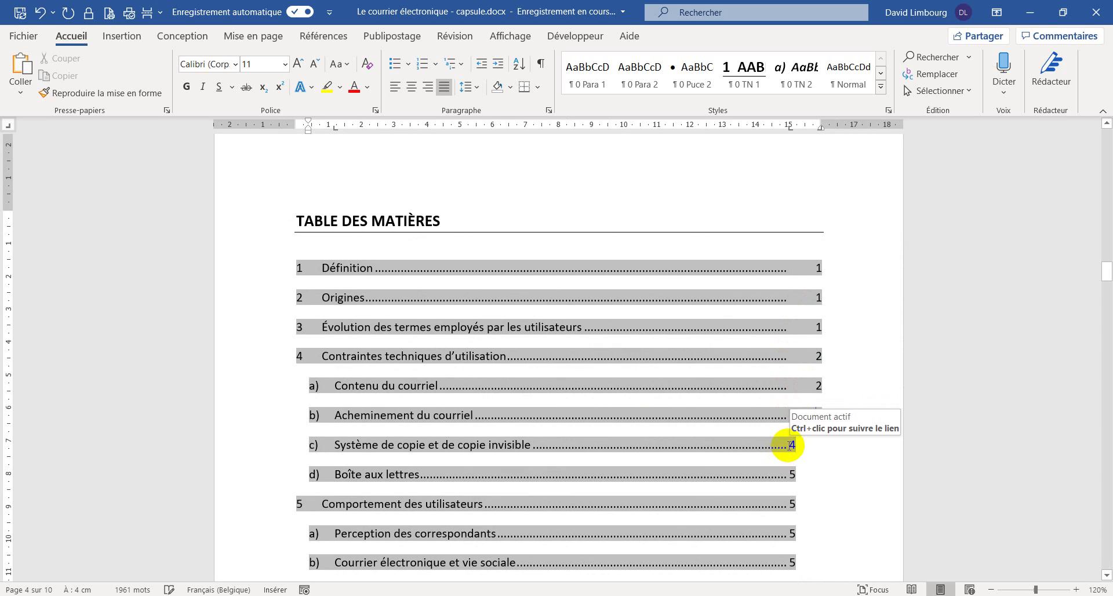
{"action": "left_click", "coordinate": [791, 445]}
{"action": "key", "text": "Tab"}
{"action": "left_click", "coordinate": [792, 474]}
- Align the page numbers of entry 5, Perception des correspondants, Règles d'usage and Problèmes at the right margin
{"action": "key", "text": "Tab"}
{"action": "scroll", "coordinate": [795, 406], "scroll_direction": "down", "scroll_amount": 3}
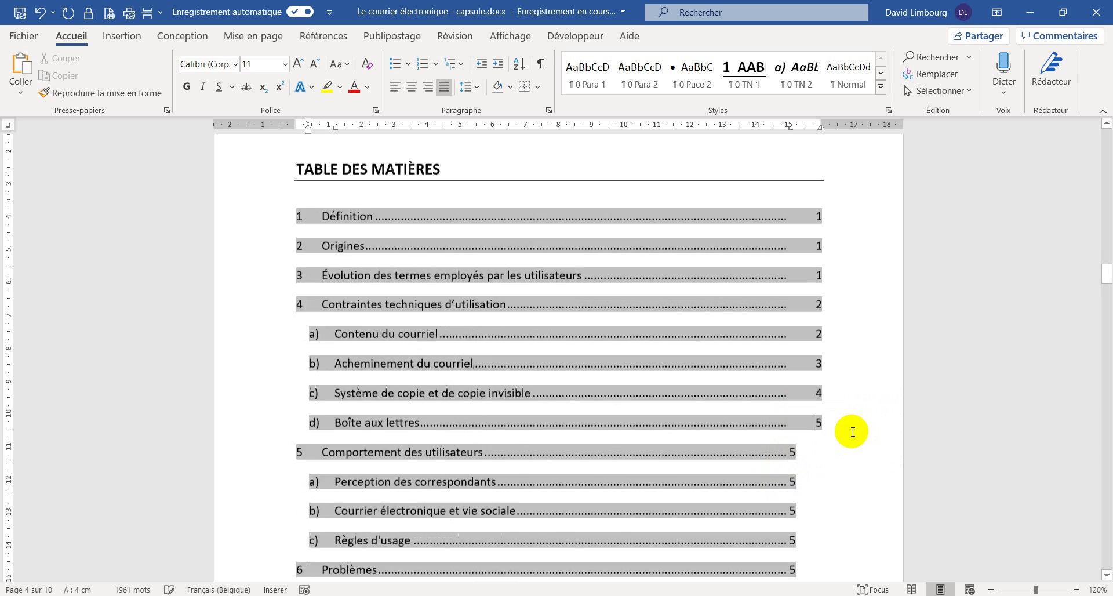
{"action": "left_click", "coordinate": [790, 335]}
{"action": "key", "text": "Tab"}
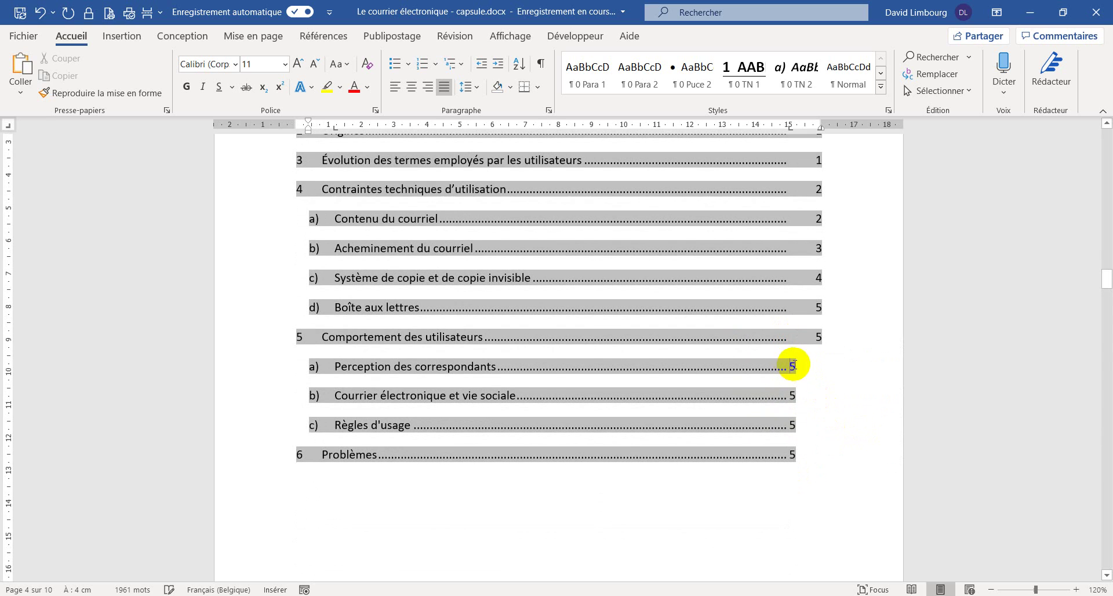
{"action": "key", "text": "Tab"}
{"action": "left_click", "coordinate": [790, 394]}
{"action": "left_click", "coordinate": [790, 425]}
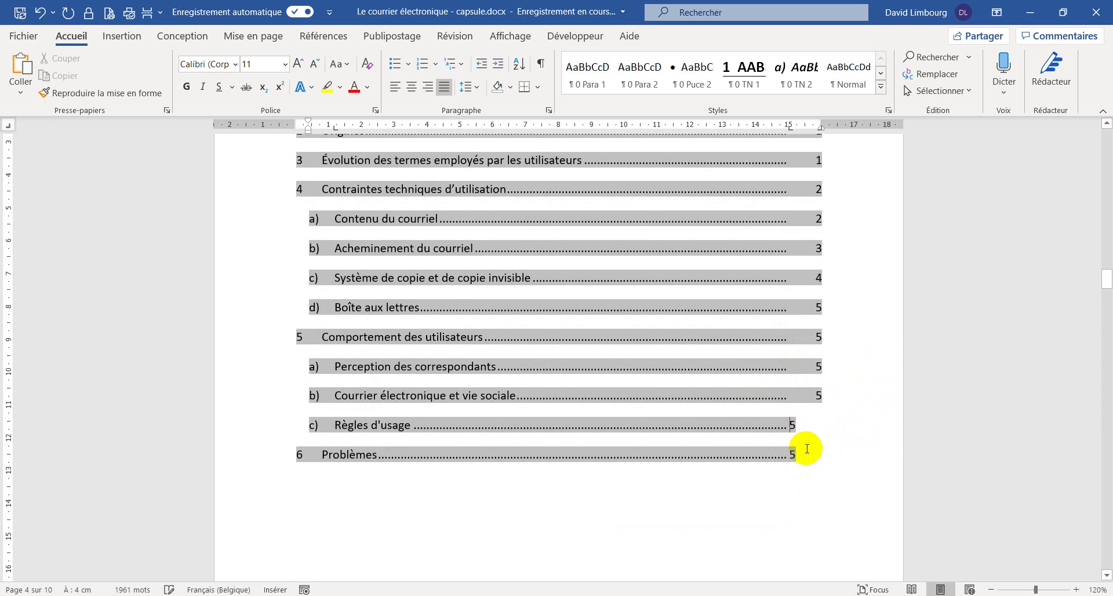
{"action": "left_click", "coordinate": [790, 454]}
{"action": "key", "text": "Tab"}
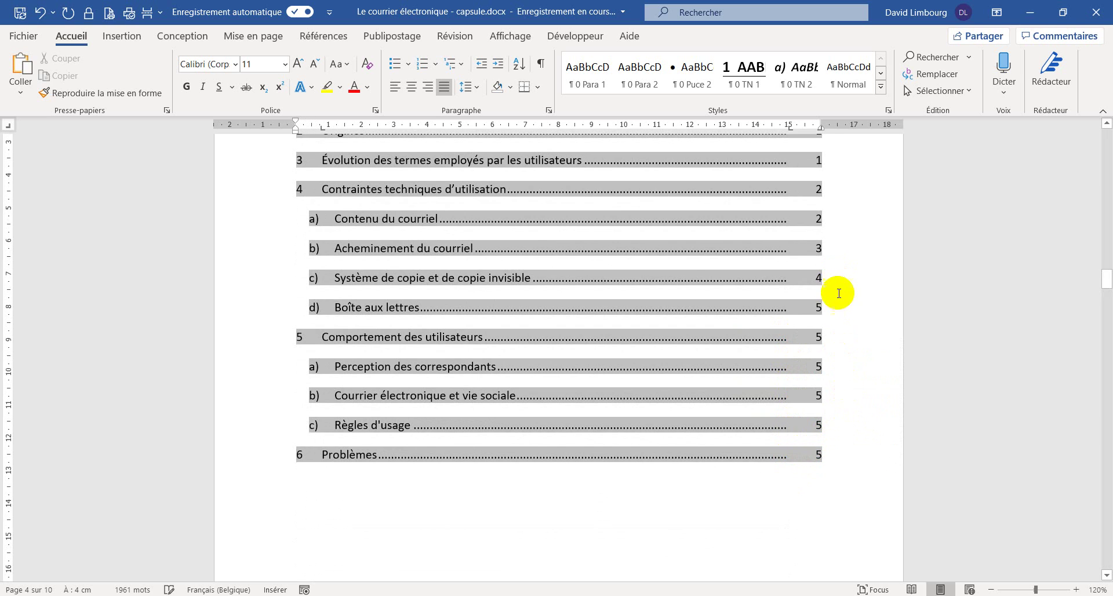
{"action": "scroll", "coordinate": [833, 261], "scroll_direction": "up", "scroll_amount": 3}
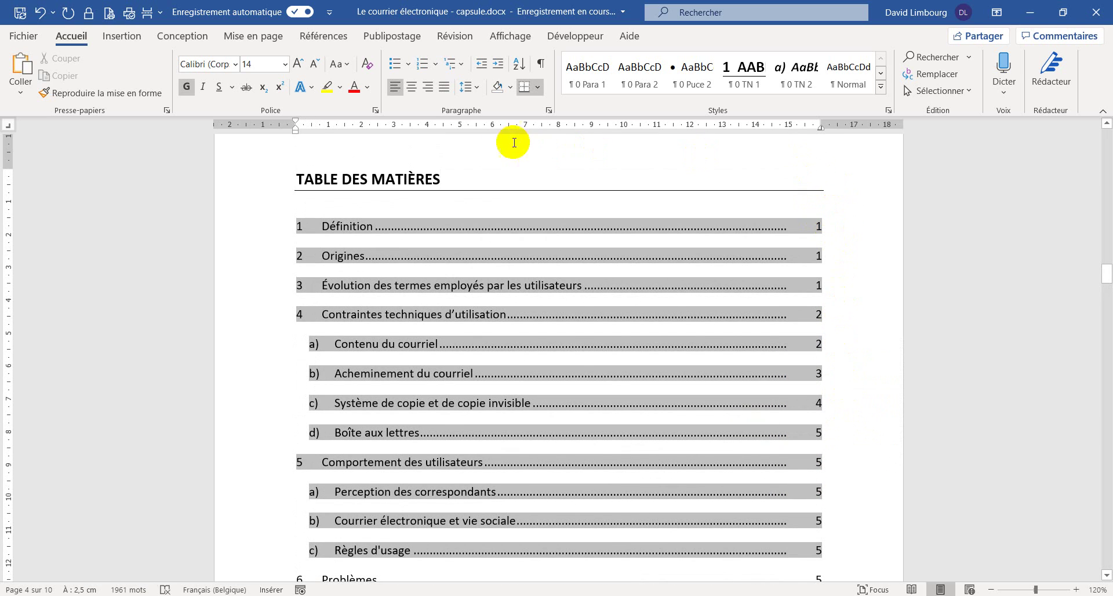
{"action": "left_click", "coordinate": [441, 179]}
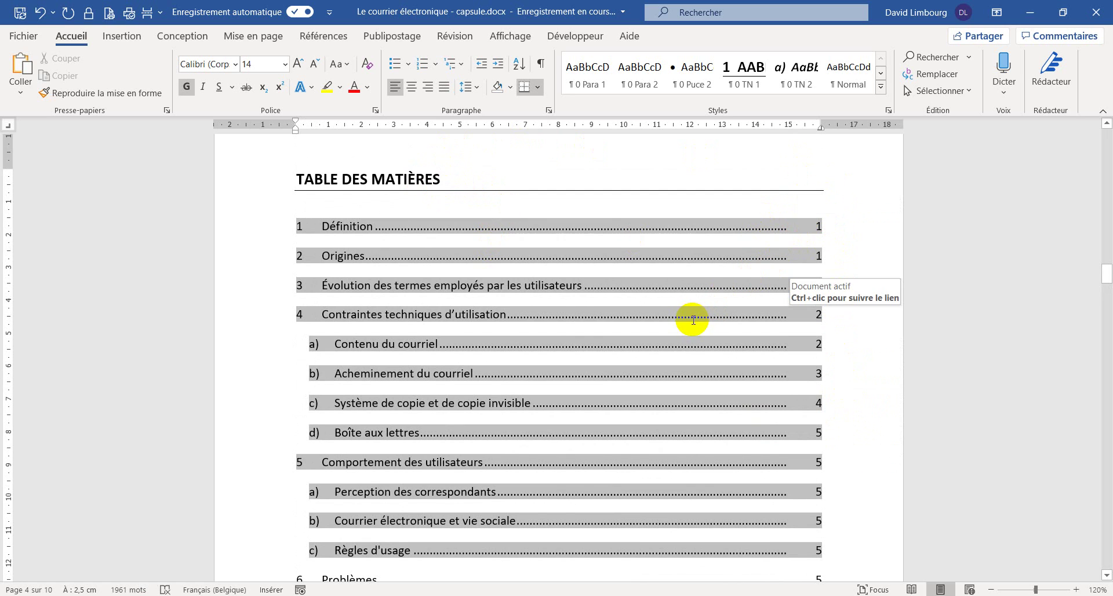
{"action": "scroll", "coordinate": [551, 315], "scroll_direction": "down", "scroll_amount": 1}
{"action": "left_click", "coordinate": [387, 306]}
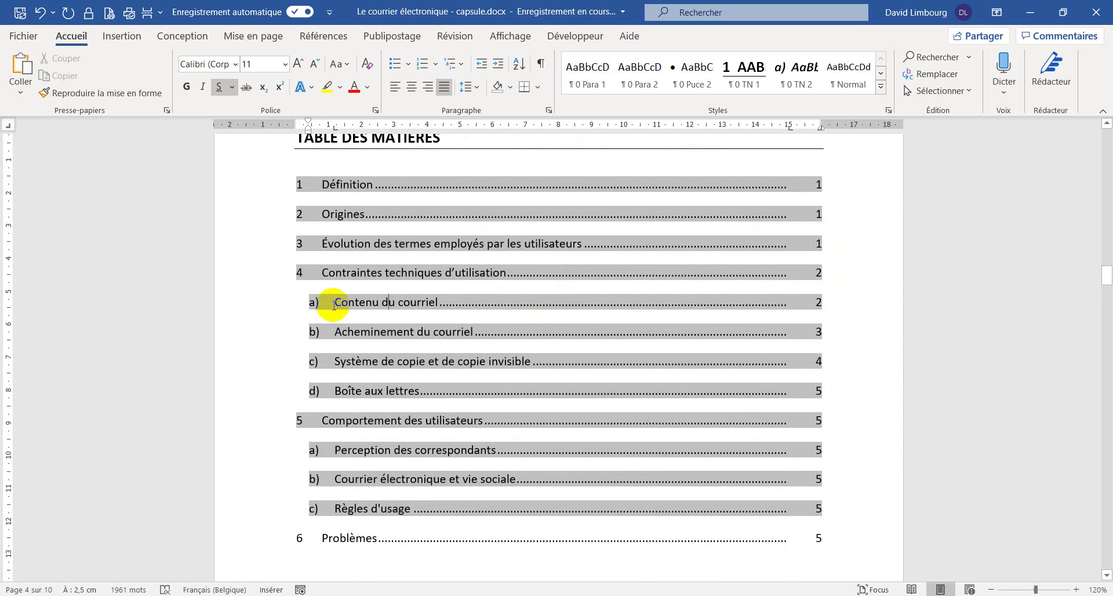
{"action": "left_click", "coordinate": [325, 180]}
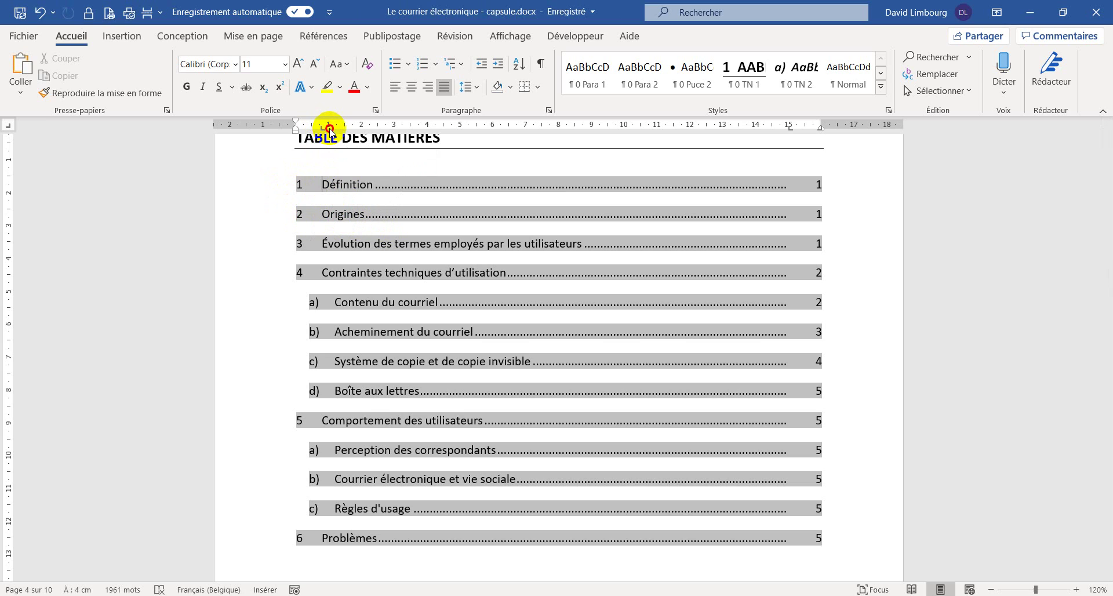
- Move numbered TOC titles right and indent lettered sub-entries a)–d) deeper, with their titles further right
{"action": "left_click_drag", "start_coordinate": [323, 129], "coordinate": [328, 129]}
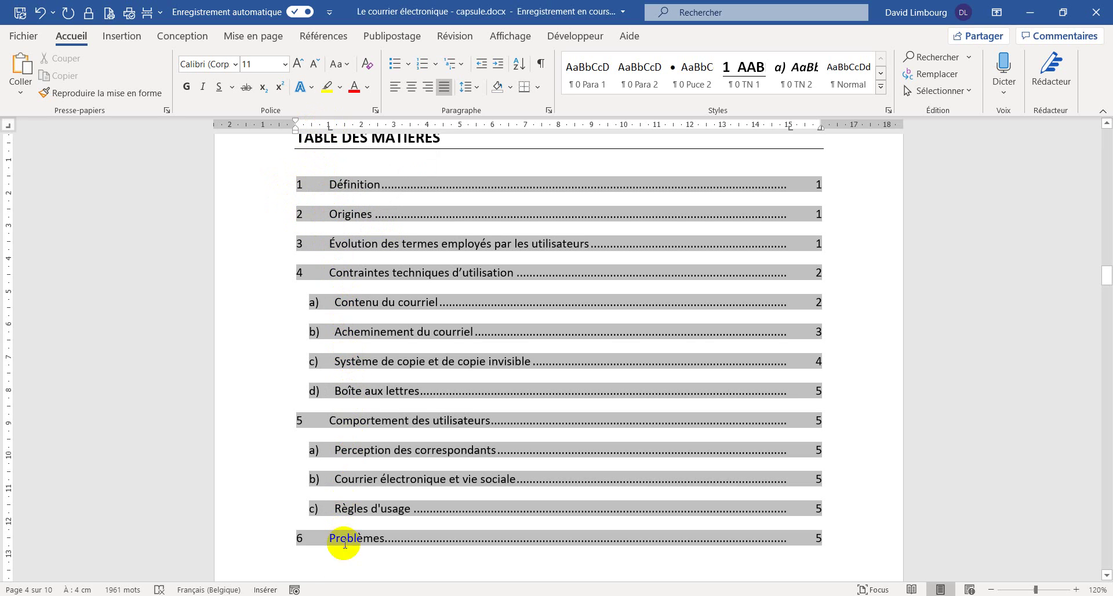
{"action": "left_click", "coordinate": [336, 304]}
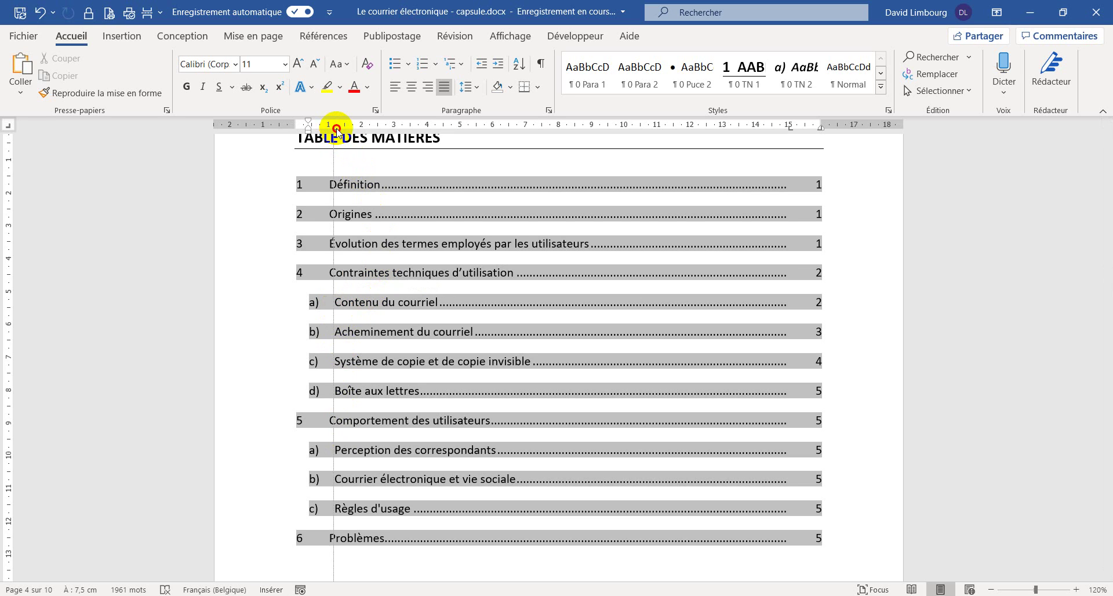
{"action": "left_click_drag", "start_coordinate": [336, 129], "coordinate": [362, 129]}
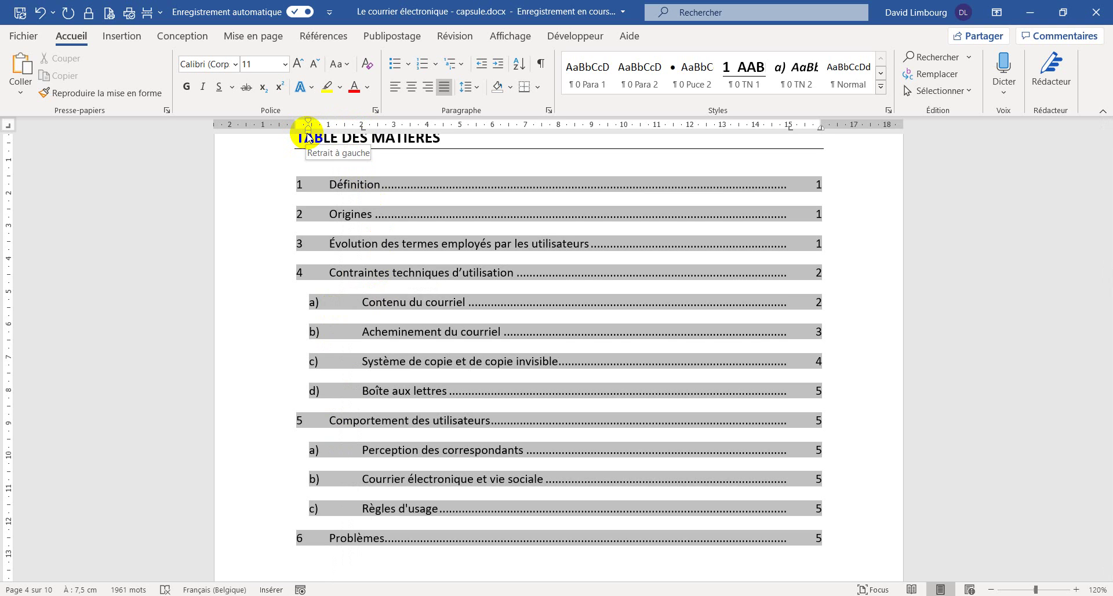
{"action": "left_click_drag", "start_coordinate": [308, 133], "coordinate": [328, 138]}
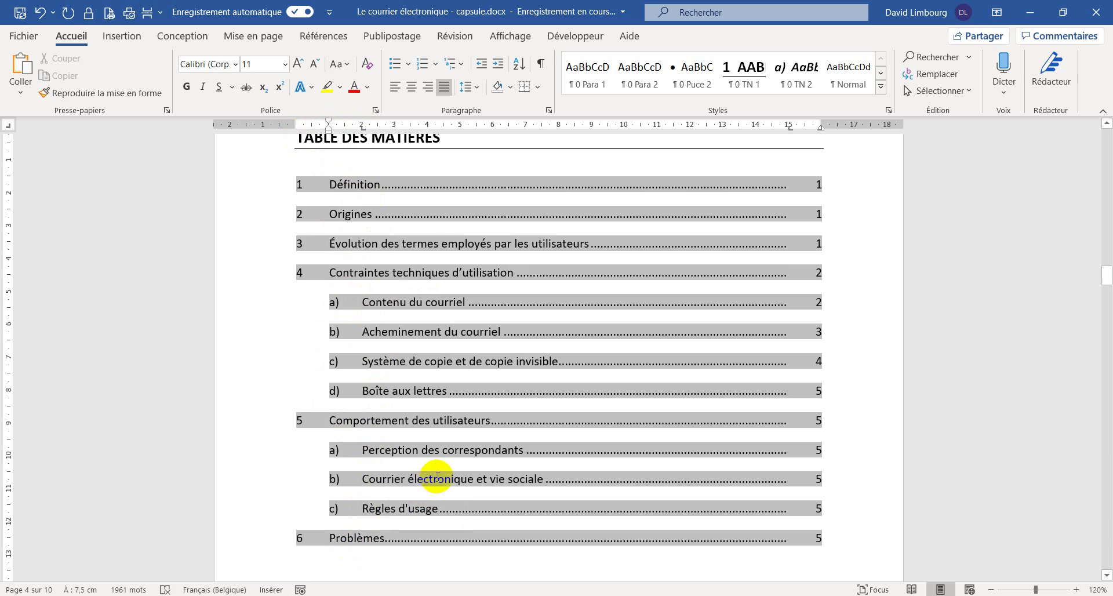
{"action": "scroll", "coordinate": [440, 476], "scroll_direction": "down", "scroll_amount": 3}
{"action": "scroll", "coordinate": [462, 466], "scroll_direction": "up", "scroll_amount": 4}
{"action": "scroll", "coordinate": [471, 375], "scroll_direction": "down", "scroll_amount": 10}
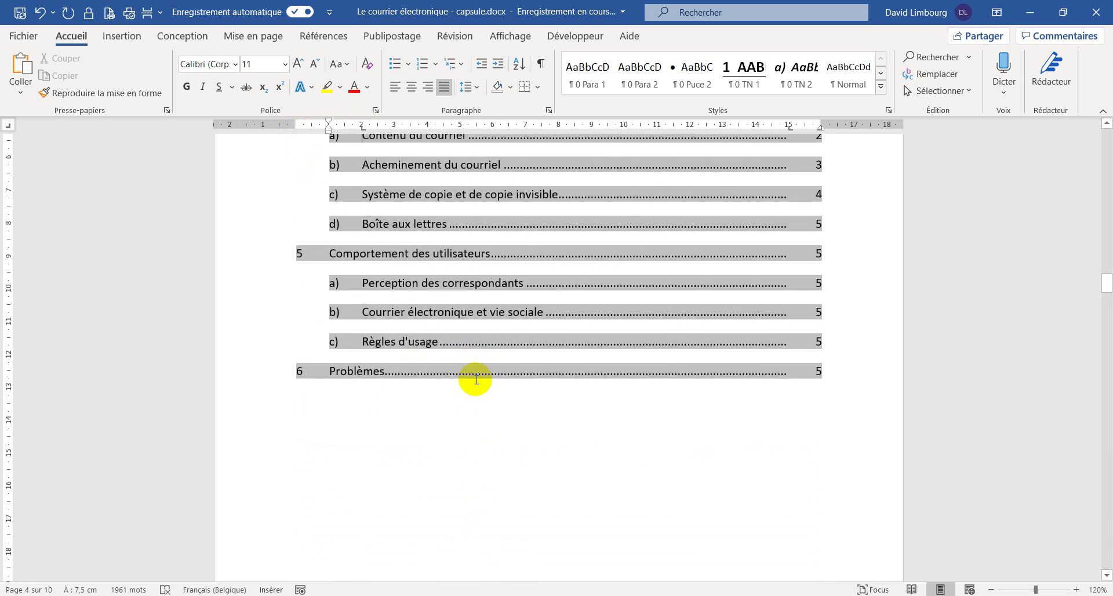
{"action": "scroll", "coordinate": [473, 388], "scroll_direction": "down", "scroll_amount": 6}
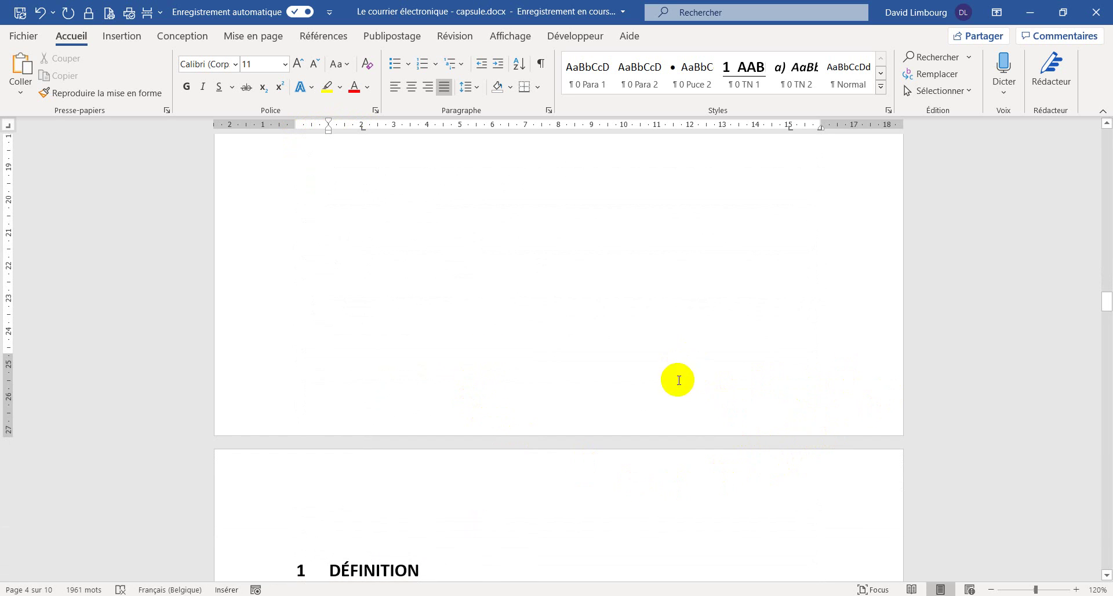
{"action": "scroll", "coordinate": [679, 377], "scroll_direction": "up", "scroll_amount": 12}
{"action": "scroll", "coordinate": [558, 438], "scroll_direction": "up", "scroll_amount": 12}
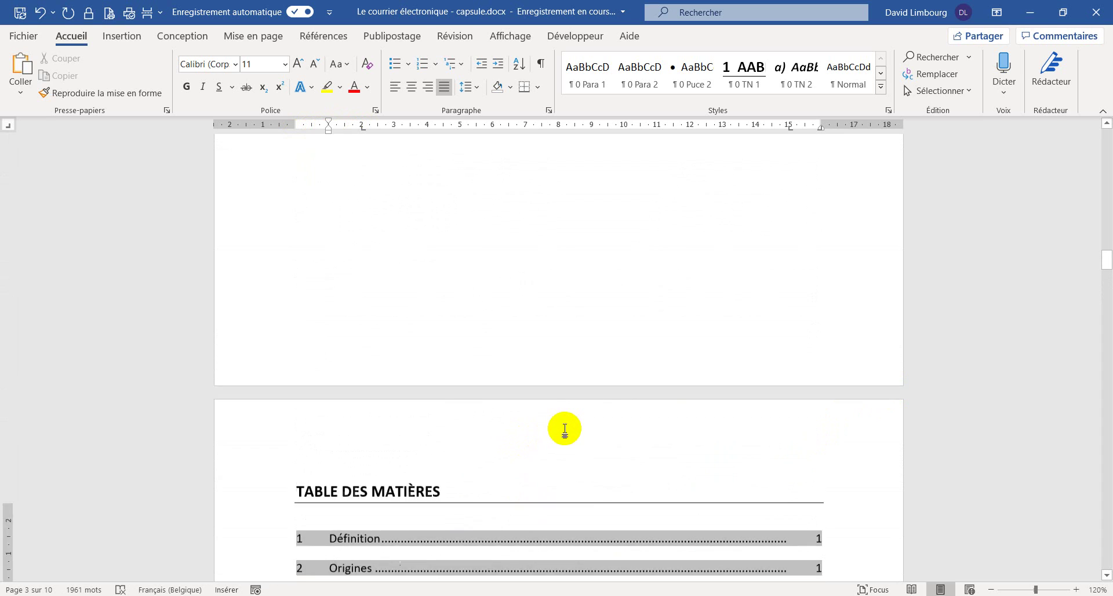
{"action": "scroll", "coordinate": [594, 422], "scroll_direction": "down", "scroll_amount": 6}
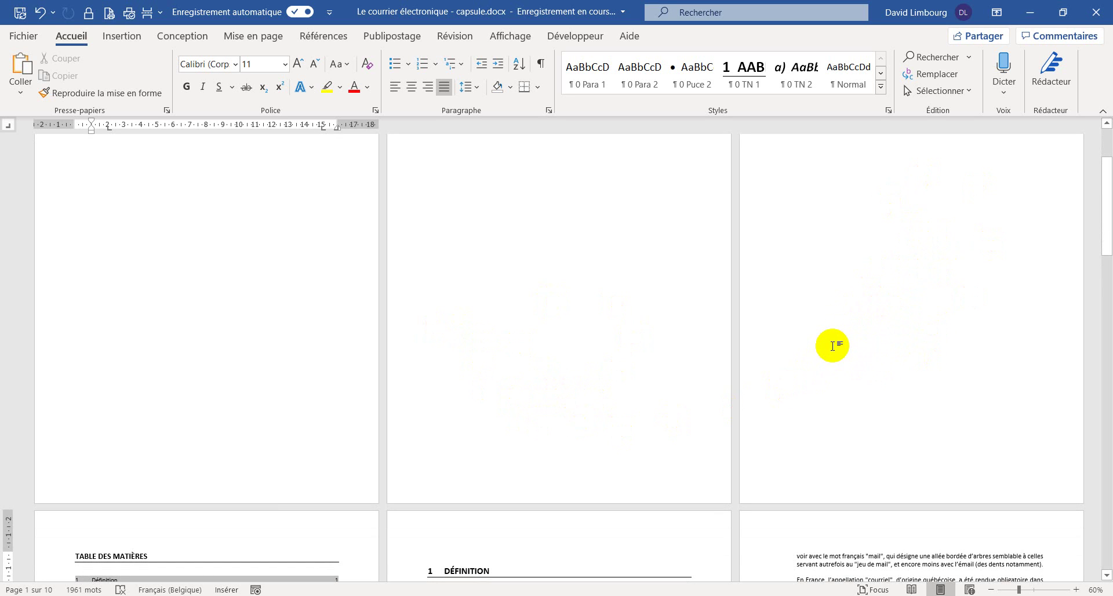
{"action": "scroll", "coordinate": [832, 343], "scroll_direction": "down", "scroll_amount": 5}
{"action": "left_click", "coordinate": [607, 275]}
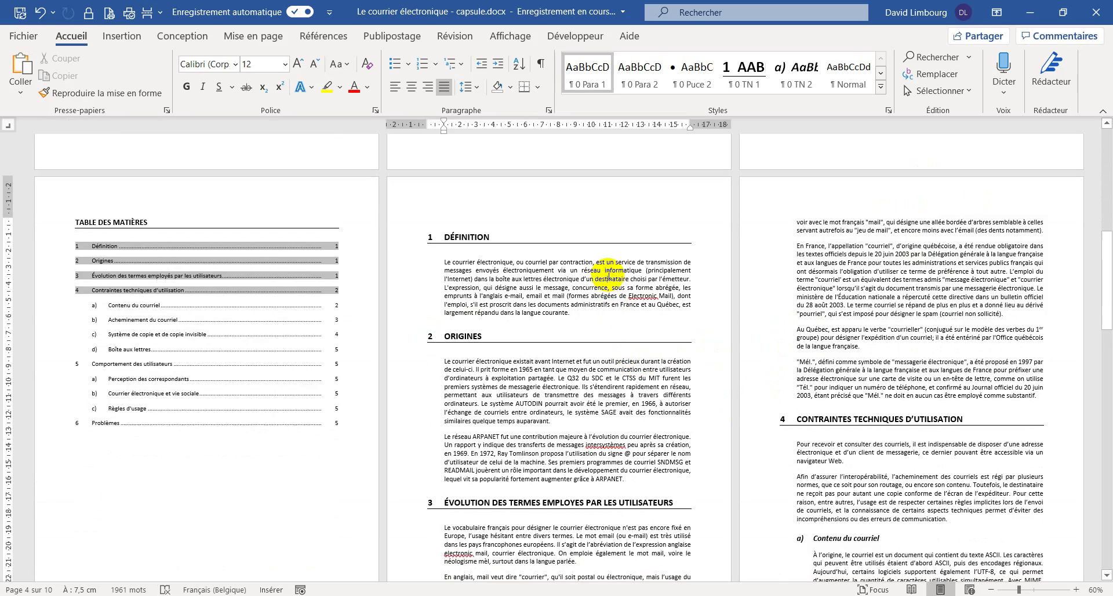
{"action": "left_click", "coordinate": [491, 237]}
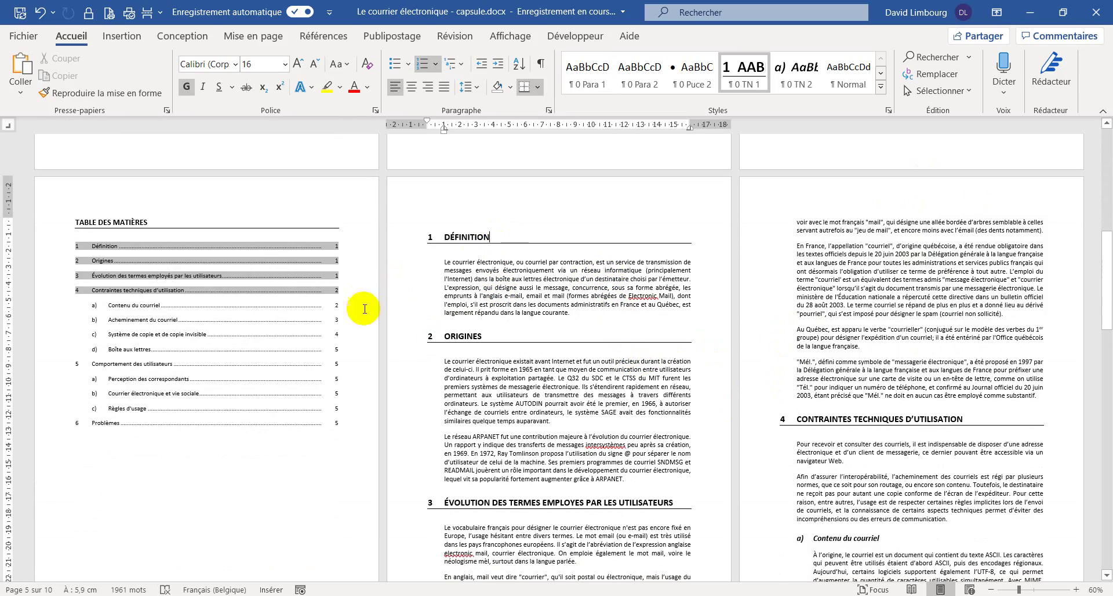
{"action": "left_click", "coordinate": [469, 377]}
{"action": "scroll", "coordinate": [553, 349], "scroll_direction": "down", "scroll_amount": 2}
{"action": "scroll", "coordinate": [553, 349], "scroll_direction": "down", "scroll_amount": 10}
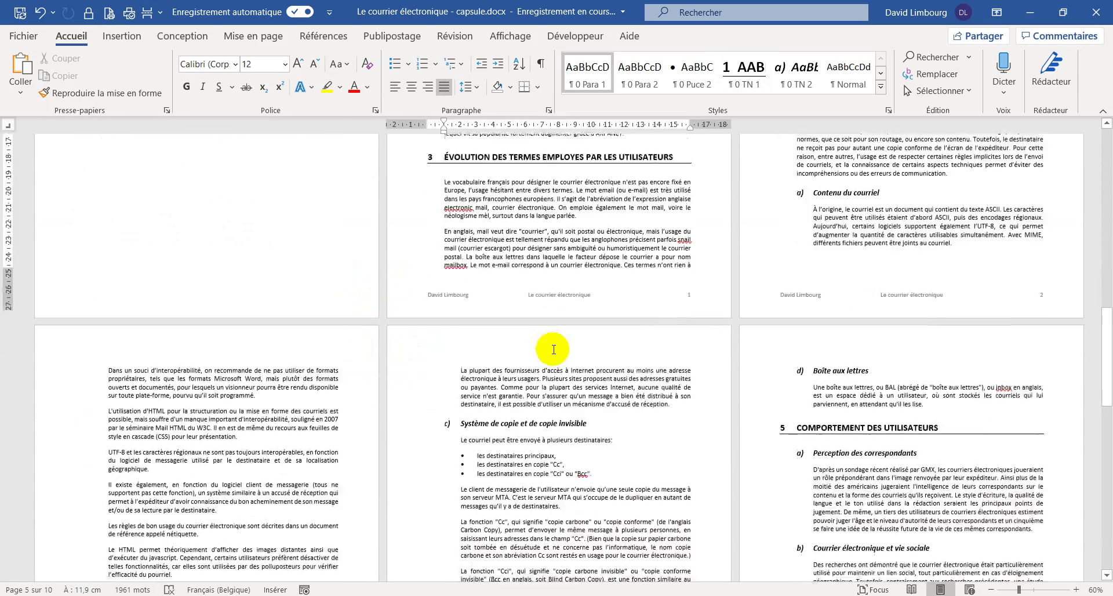
{"action": "scroll", "coordinate": [556, 337], "scroll_direction": "down", "scroll_amount": 5}
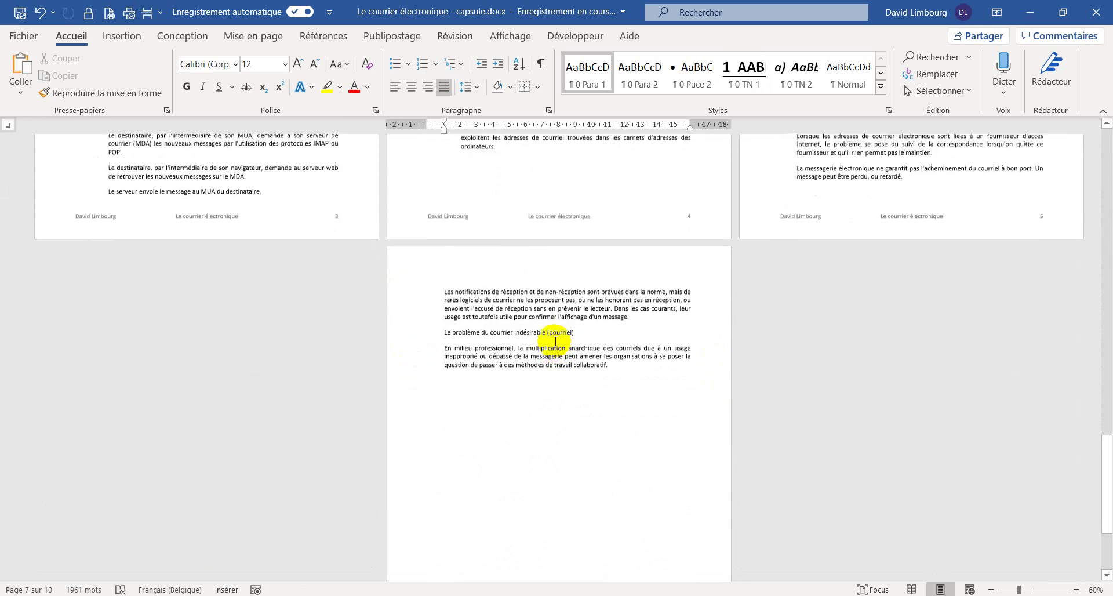